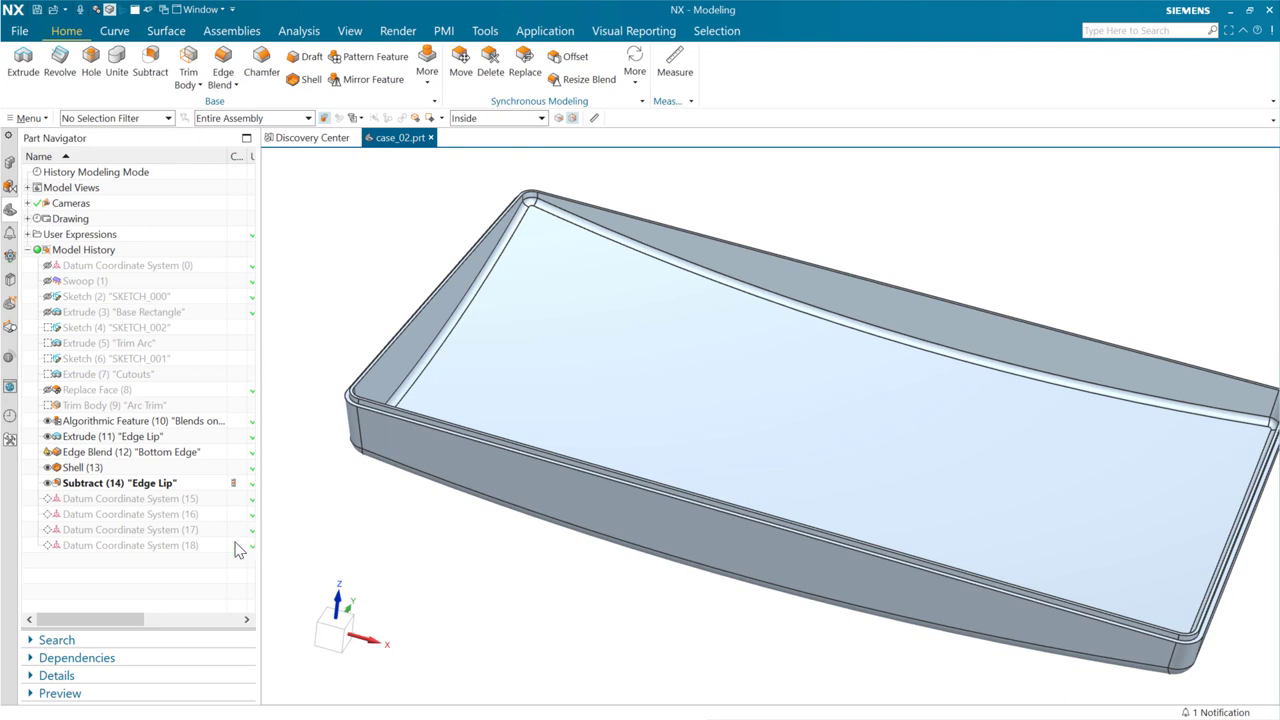
Make Datum Coordinate System (18) the current feature and start inserting the PCB Standoff feature template from the reuse library.
double_click(231, 546)
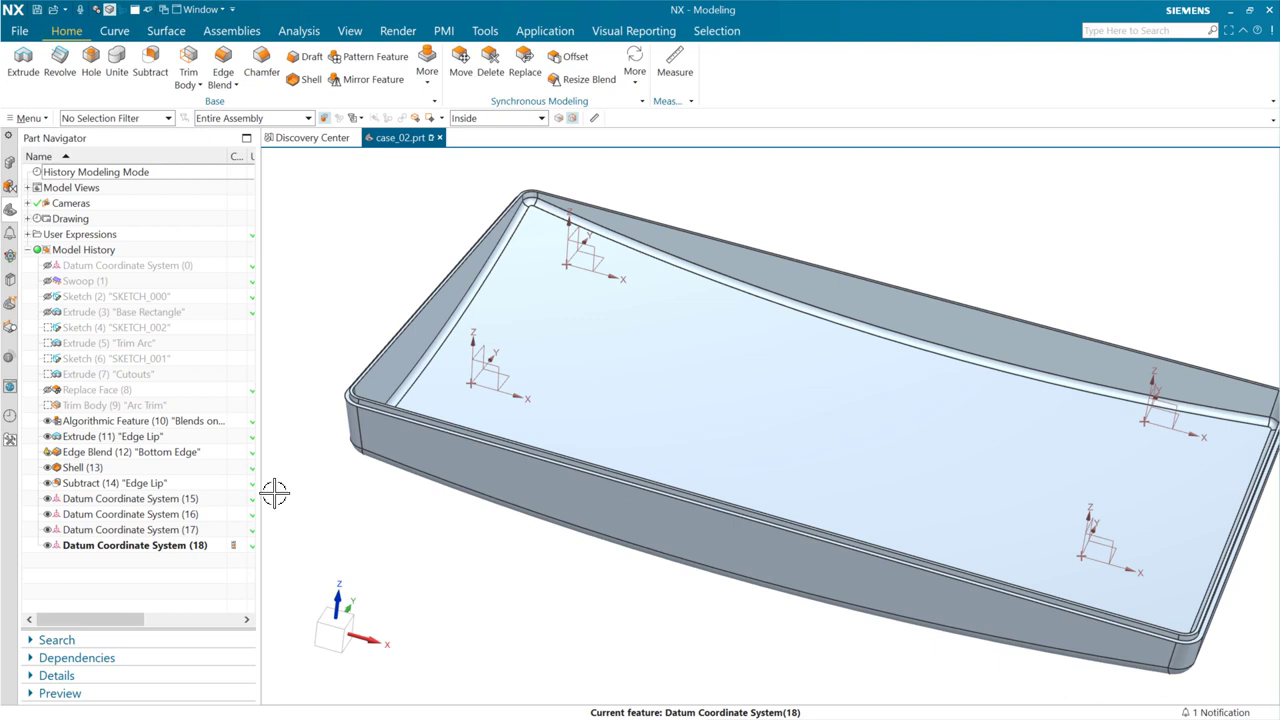
click(10, 282)
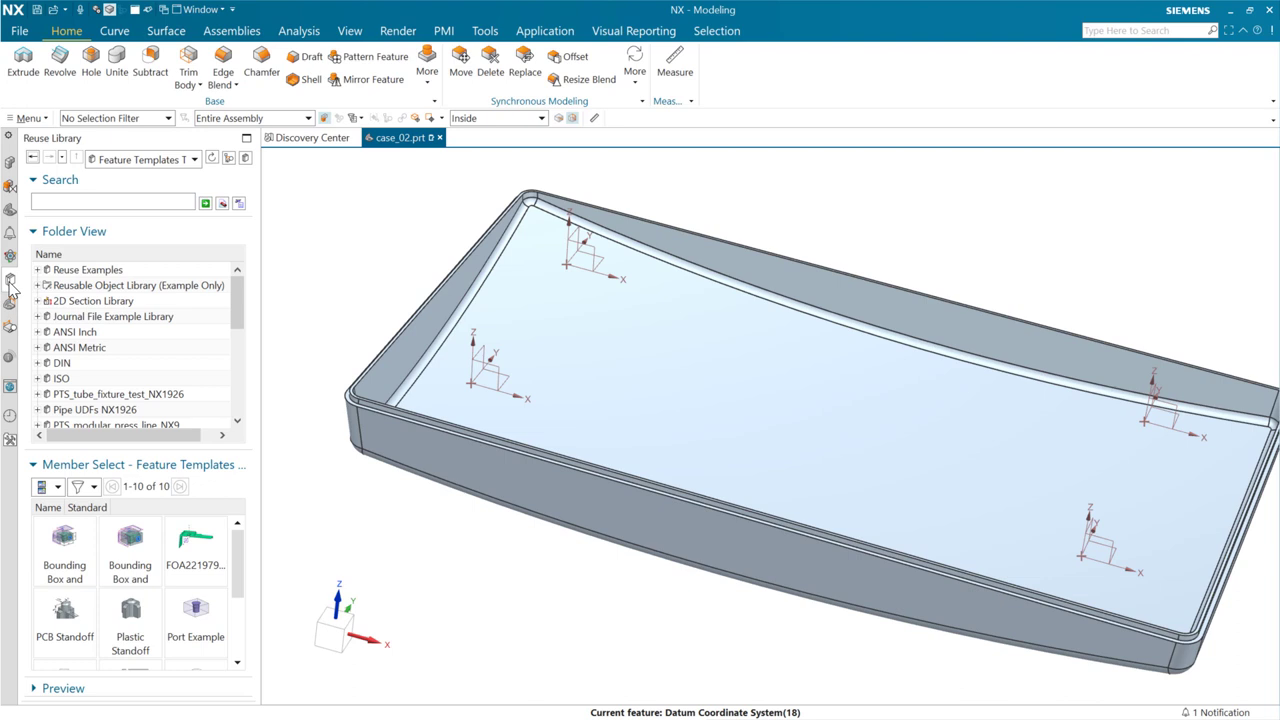
scroll(165, 370, down, 5)
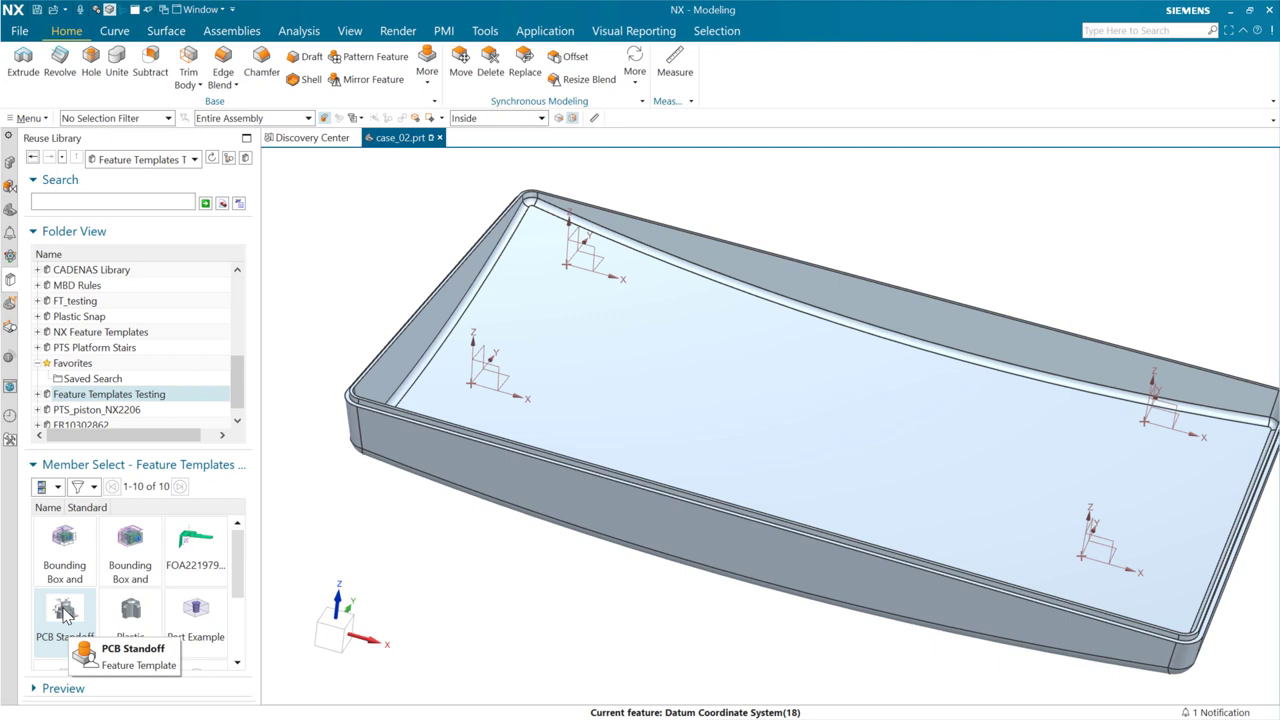
right_click(65, 611)
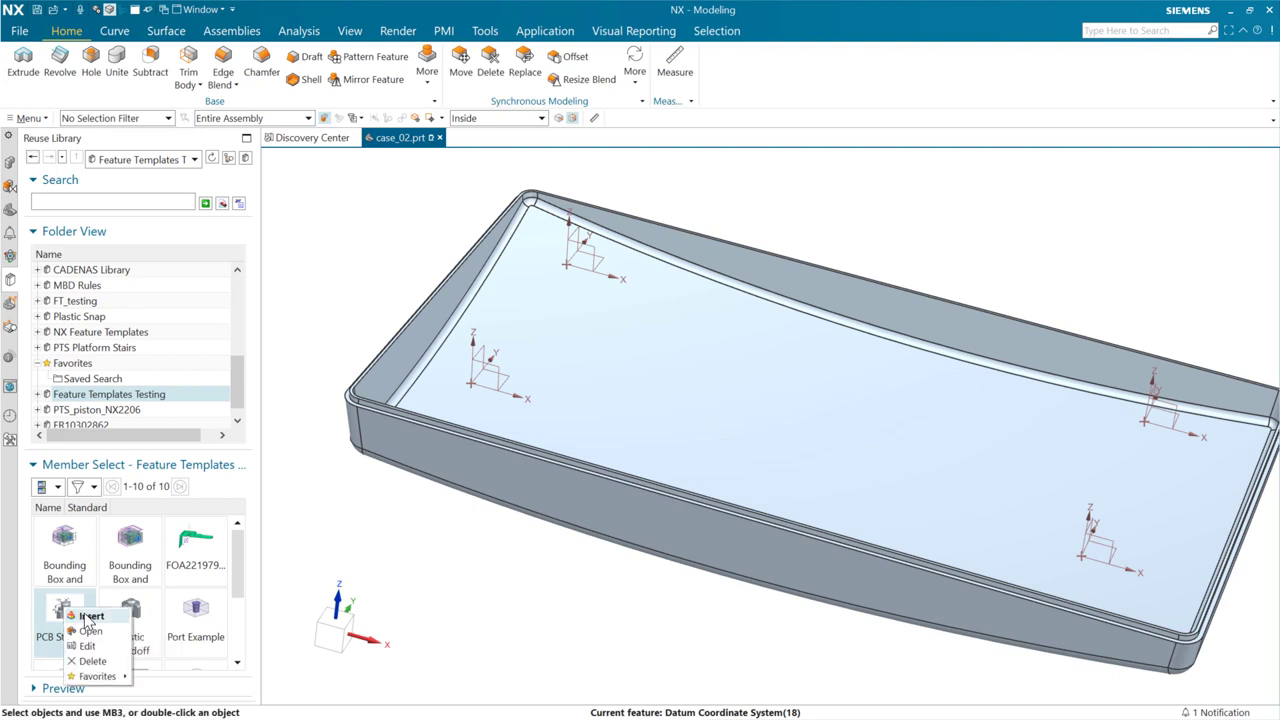
click(88, 616)
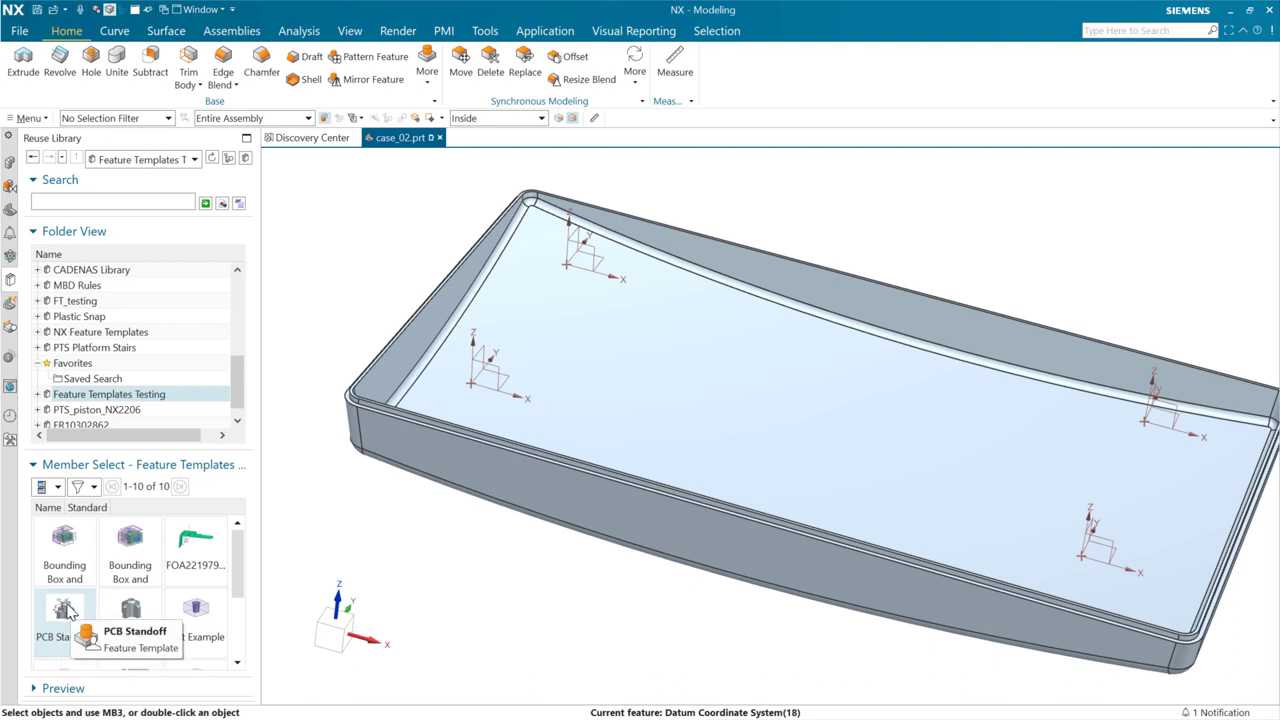
drag(57, 624, 337, 521)
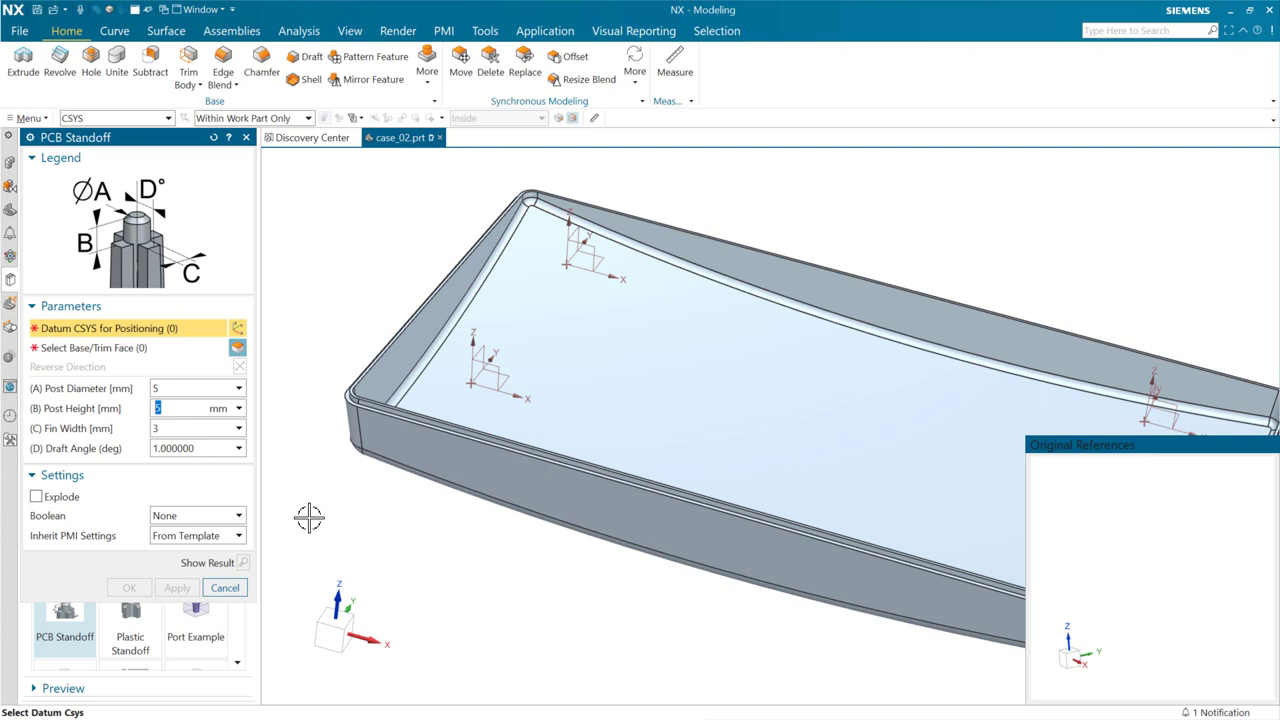
Place a PCB standoff on the back-left coordinate system with the case's inner floor as base/trim face and Boolean set to None.
click(233, 517)
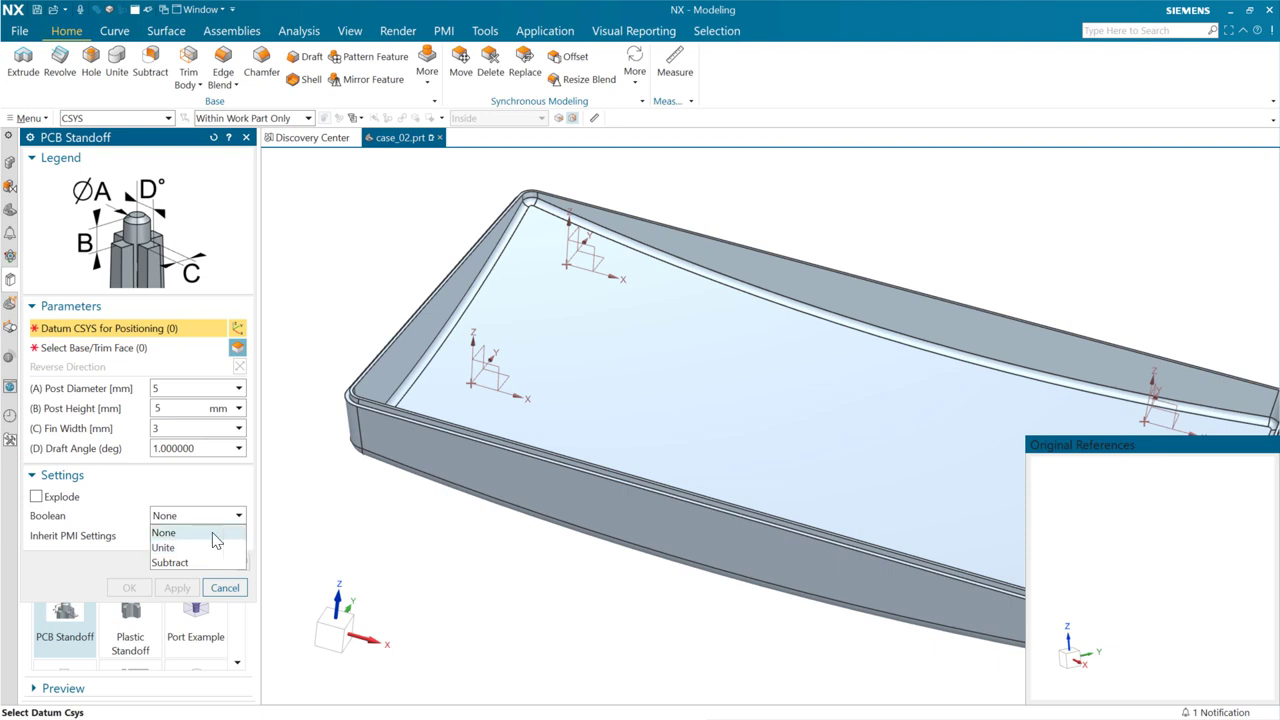
click(198, 533)
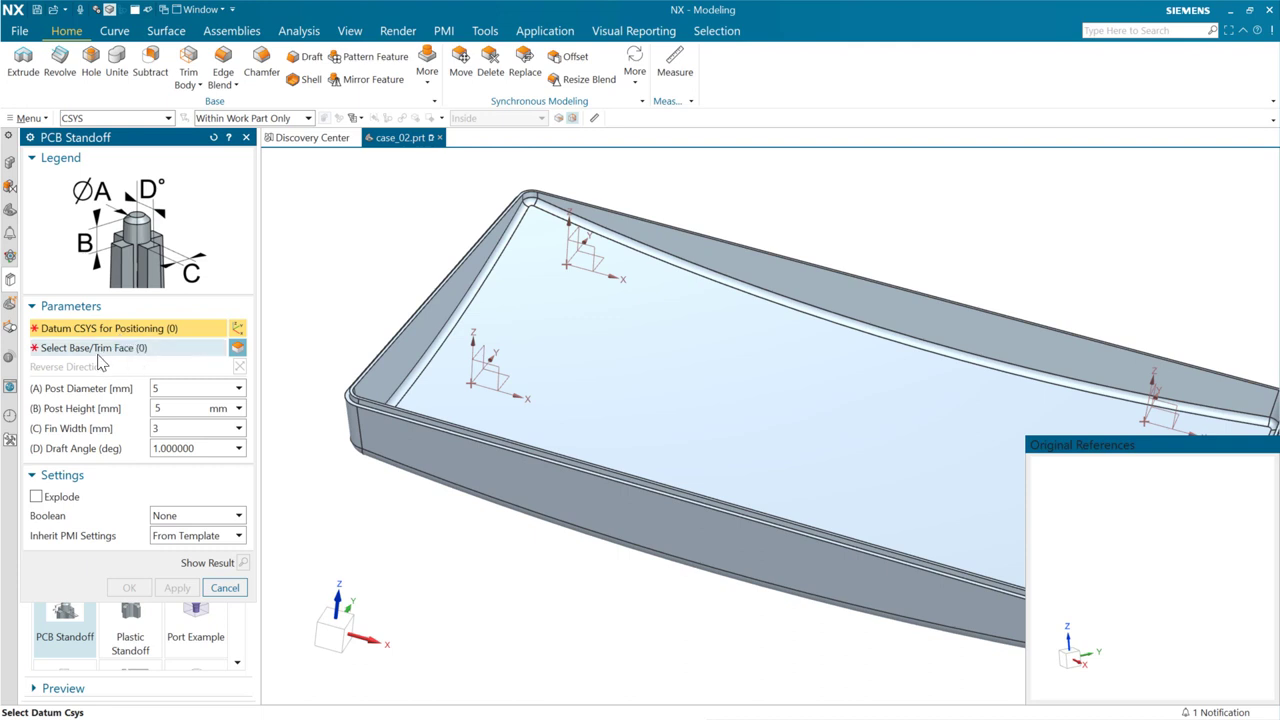
click(568, 266)
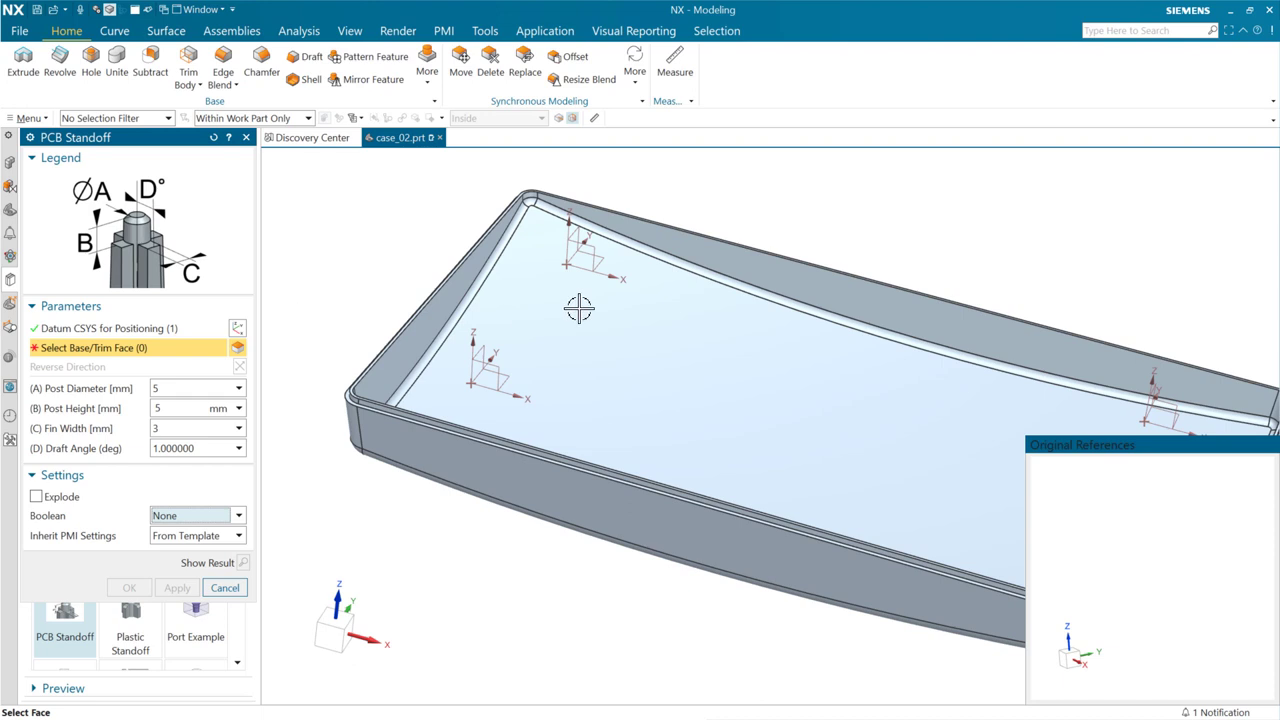
click(568, 291)
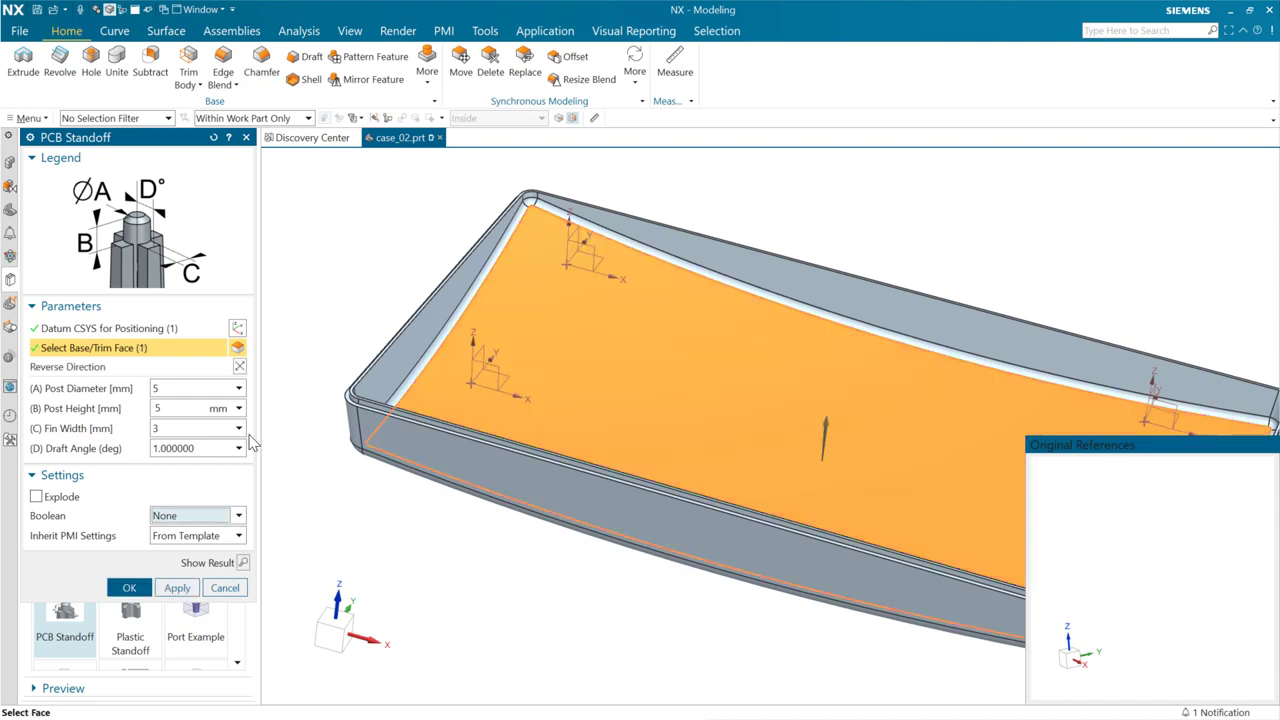
click(177, 588)
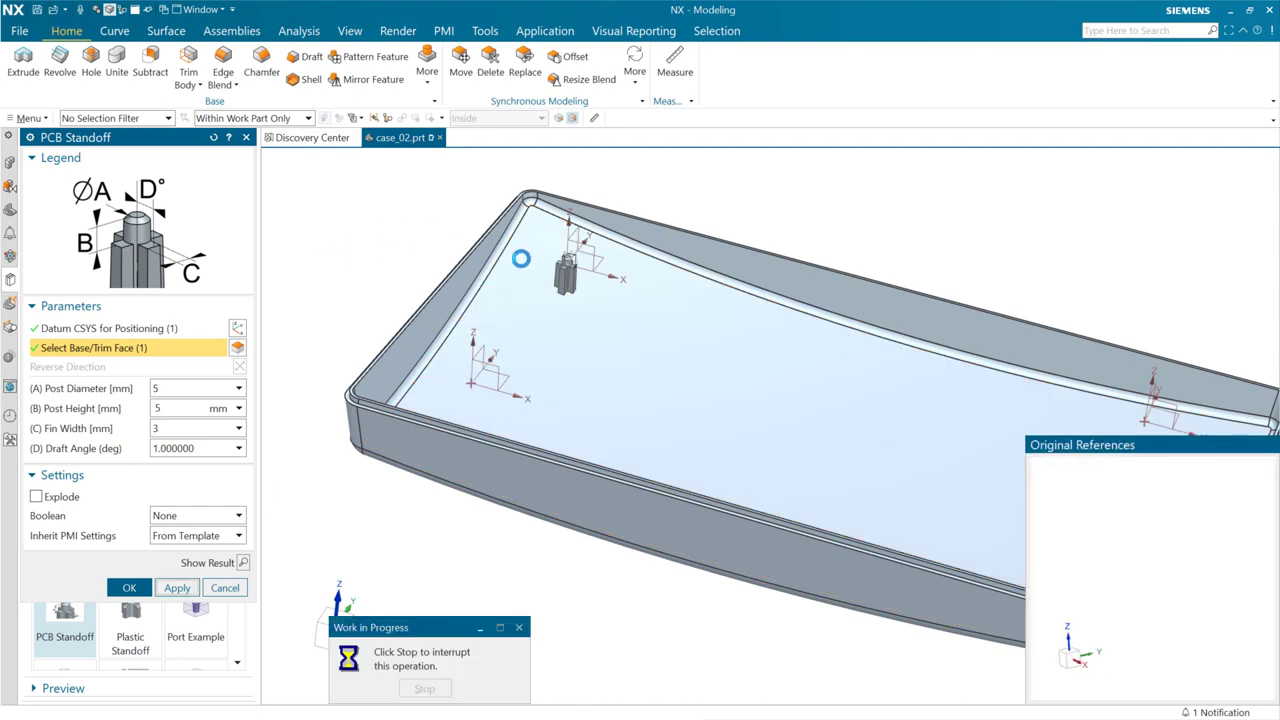
Place a second PCB standoff on the front-left coordinate system, using the inner floor as its base/trim face.
scroll(567, 273, up, 5)
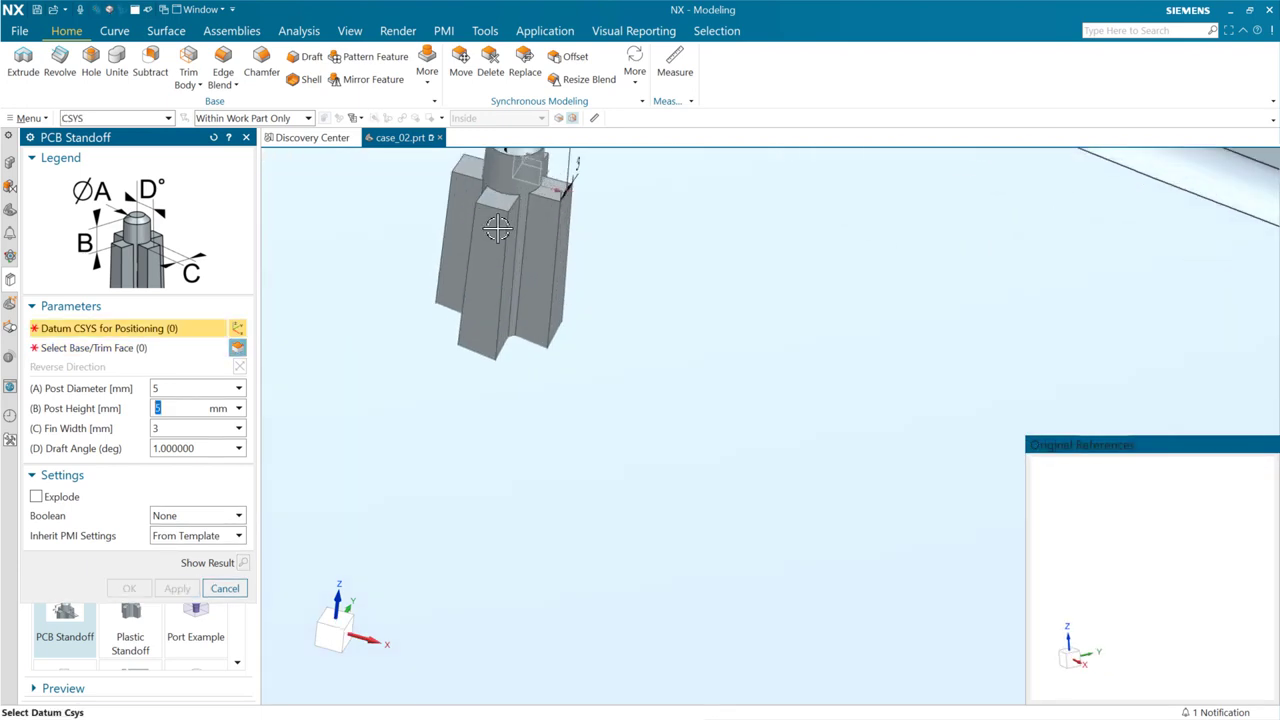
middle_drag(546, 310, 540, 350)
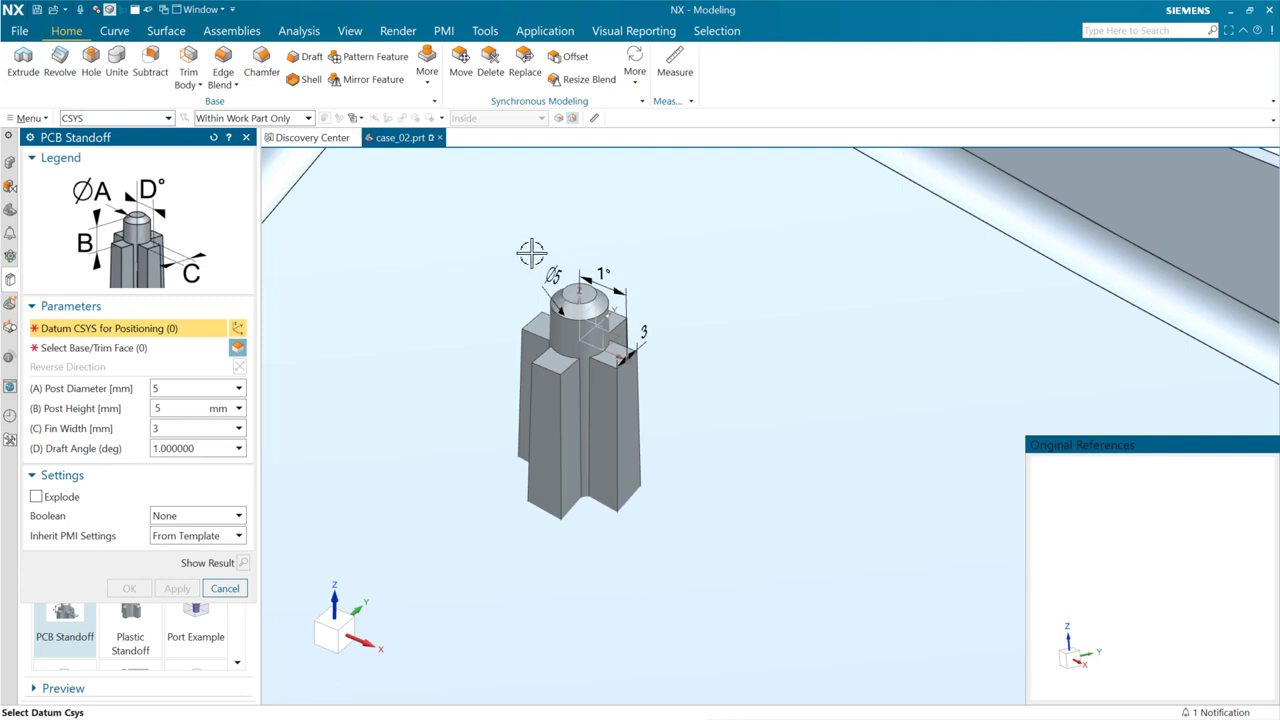
scroll(371, 443, down, 5)
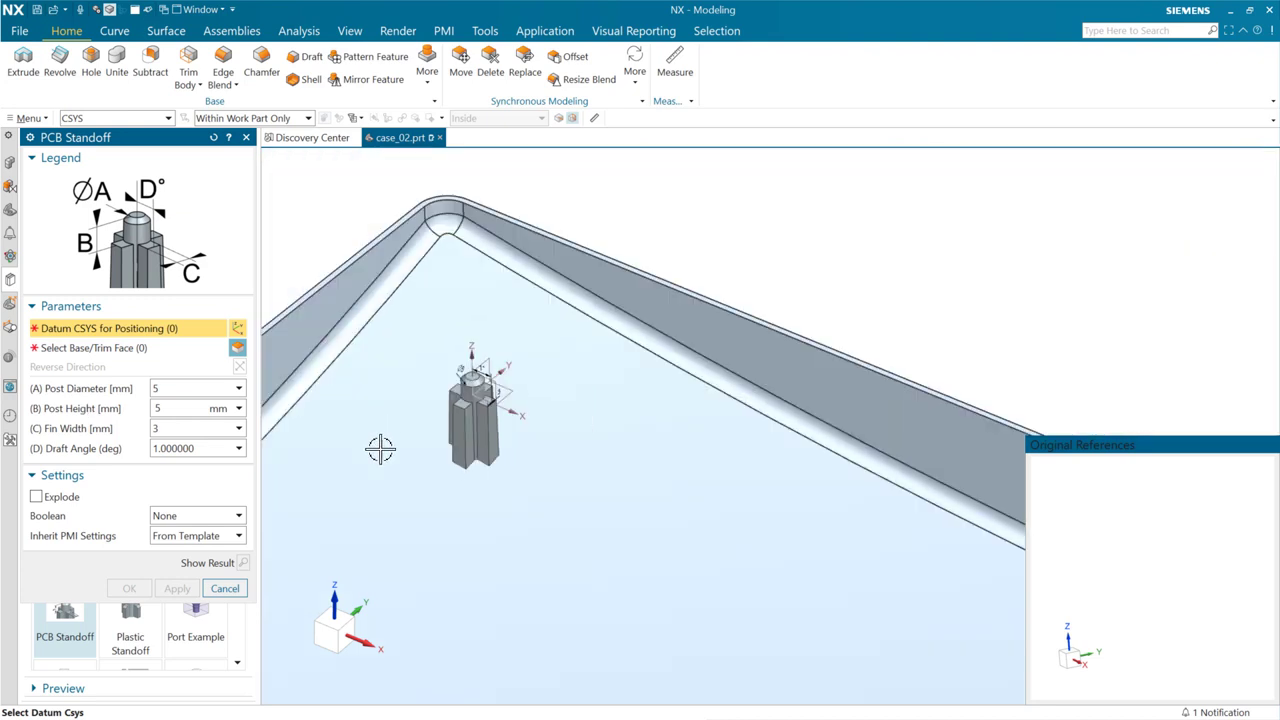
scroll(366, 545, up, 3)
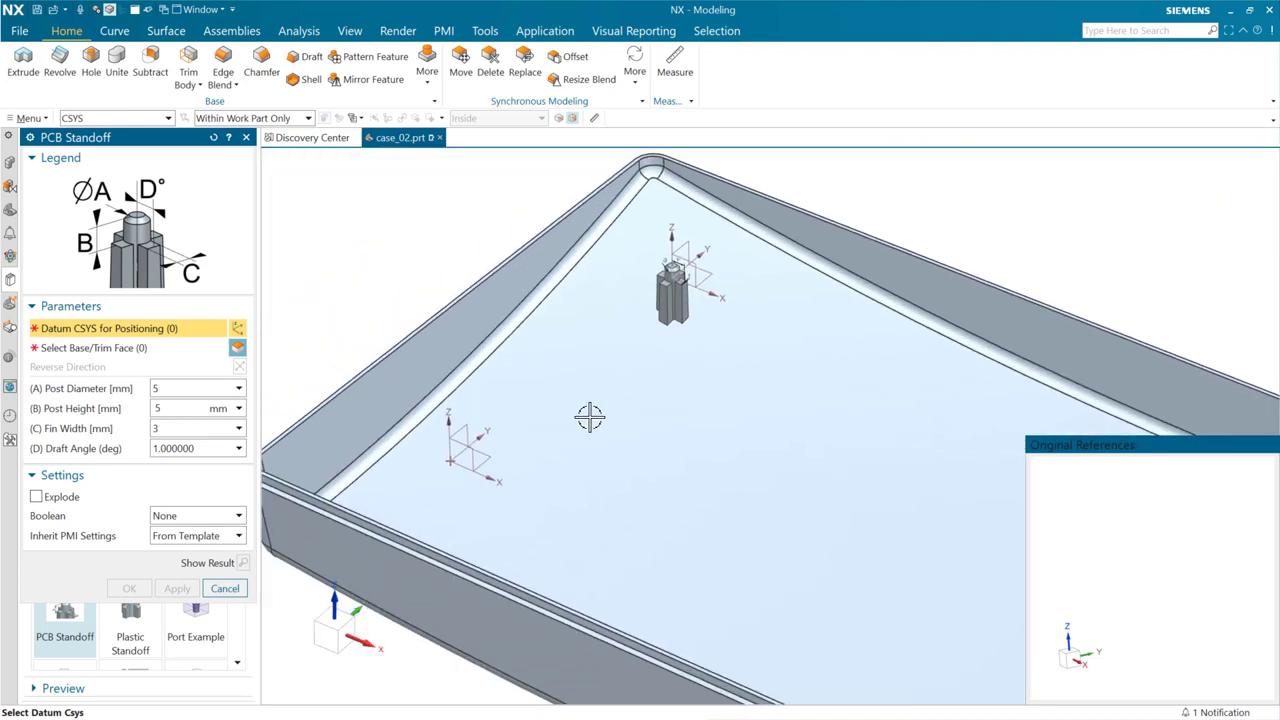
click(450, 460)
click(449, 497)
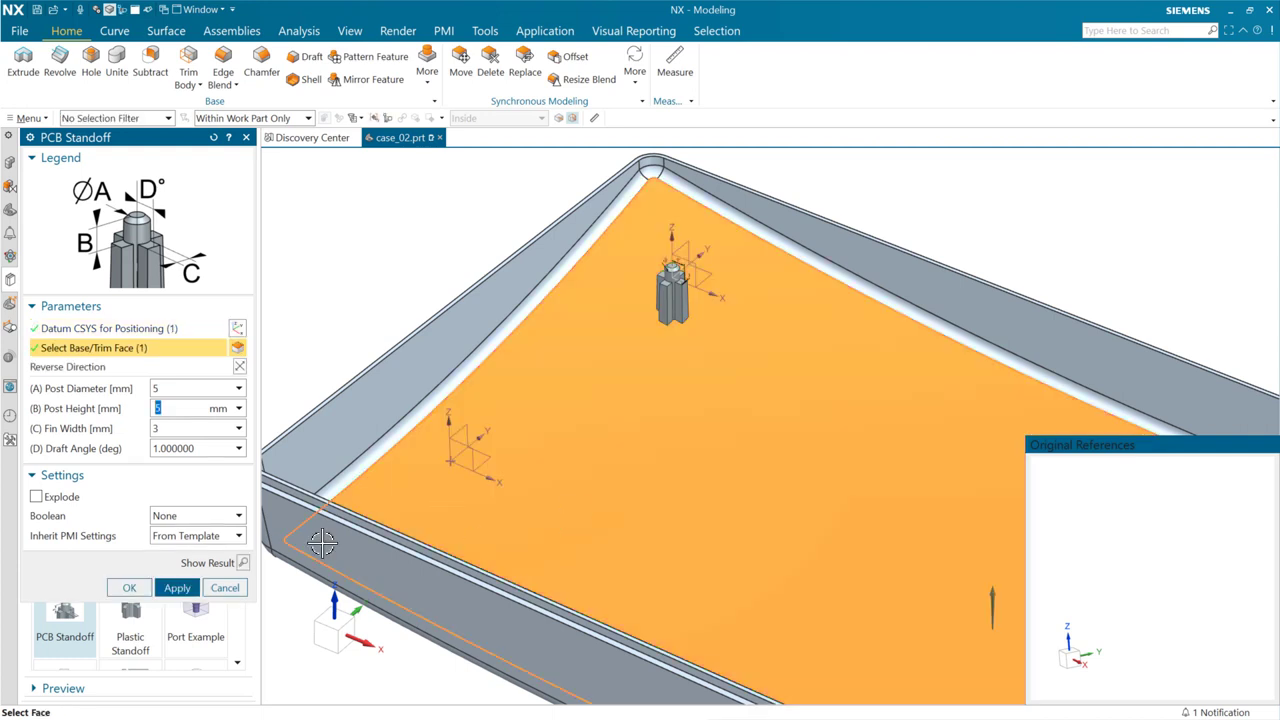
click(177, 588)
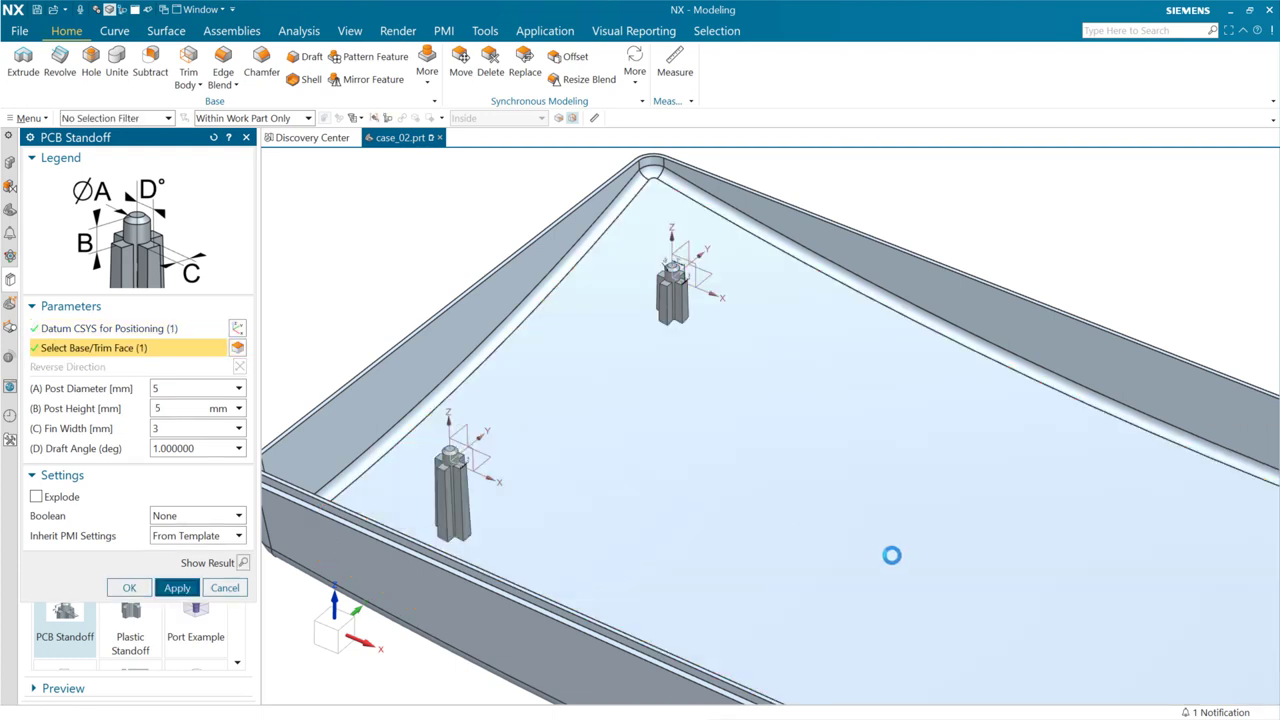
Place PCB standoffs on the two coordinate systems at the case's right end, based on the inner floor, and finish inserting.
middle_drag(371, 364, 651, 440)
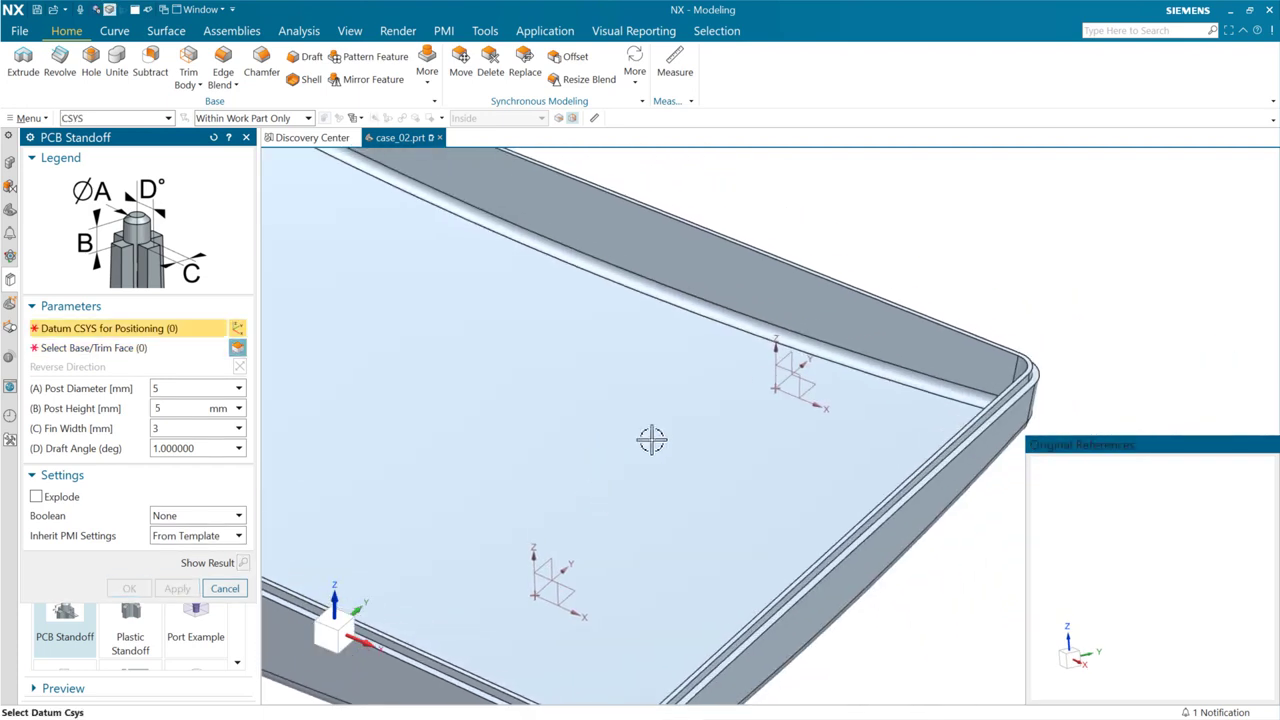
click(775, 388)
click(743, 440)
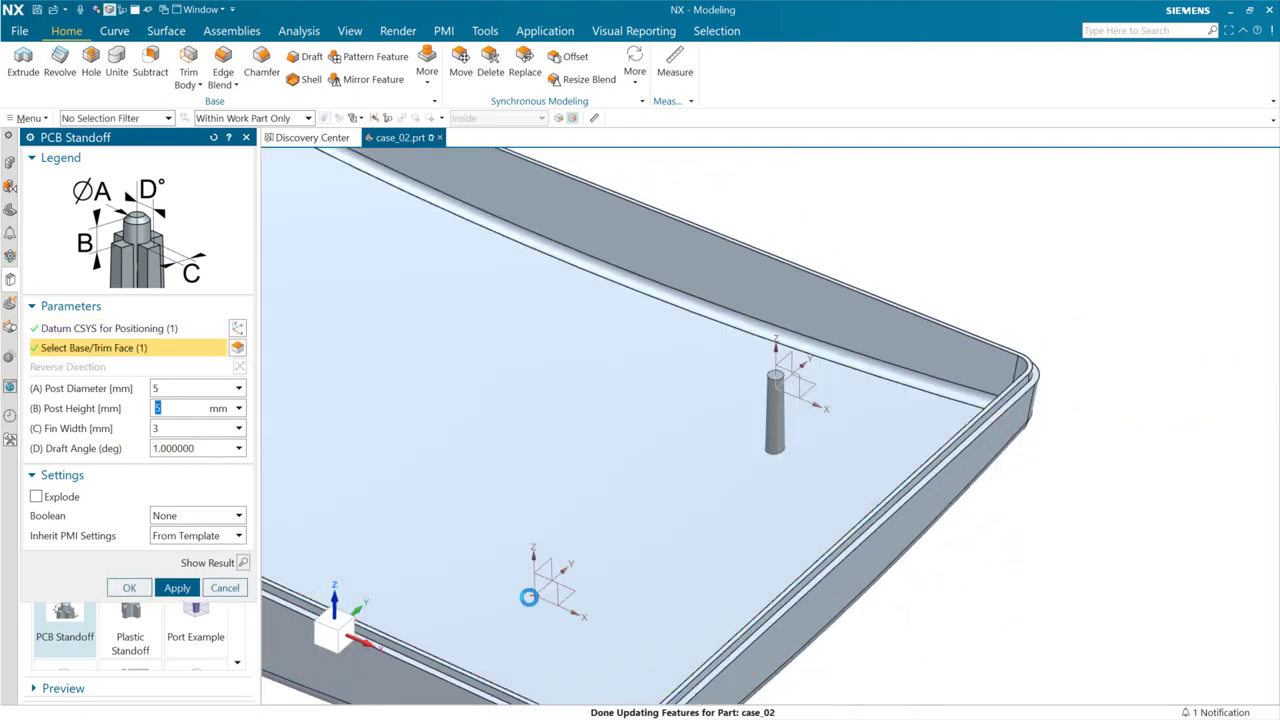
click(534, 597)
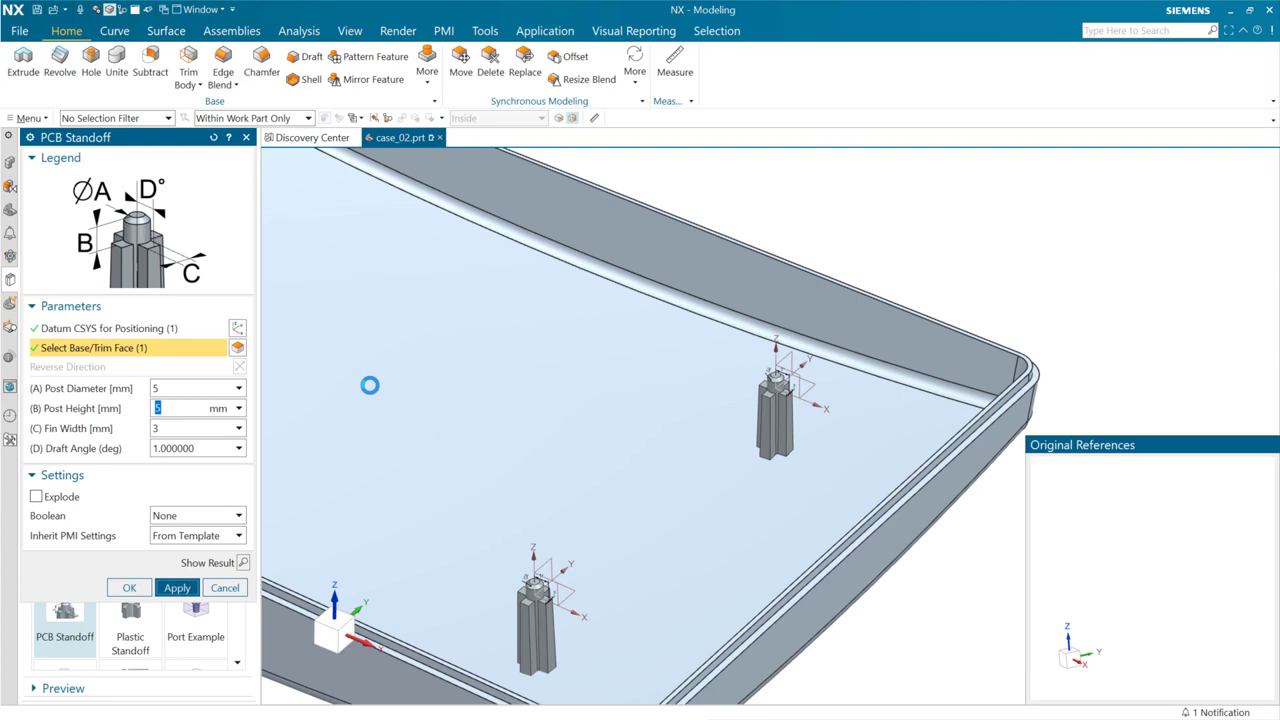
scroll(337, 340, up, 3)
shift+middle_drag(337, 340, 883, 506)
scroll(883, 506, down, 3)
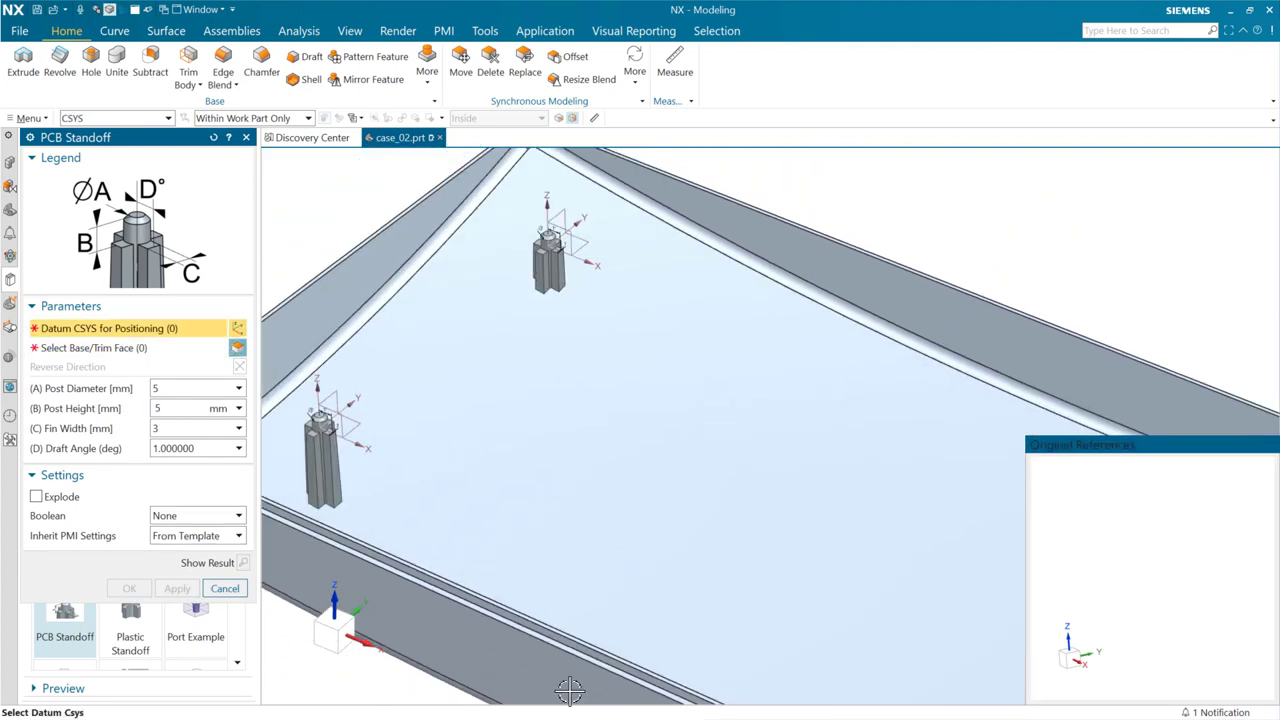
click(225, 588)
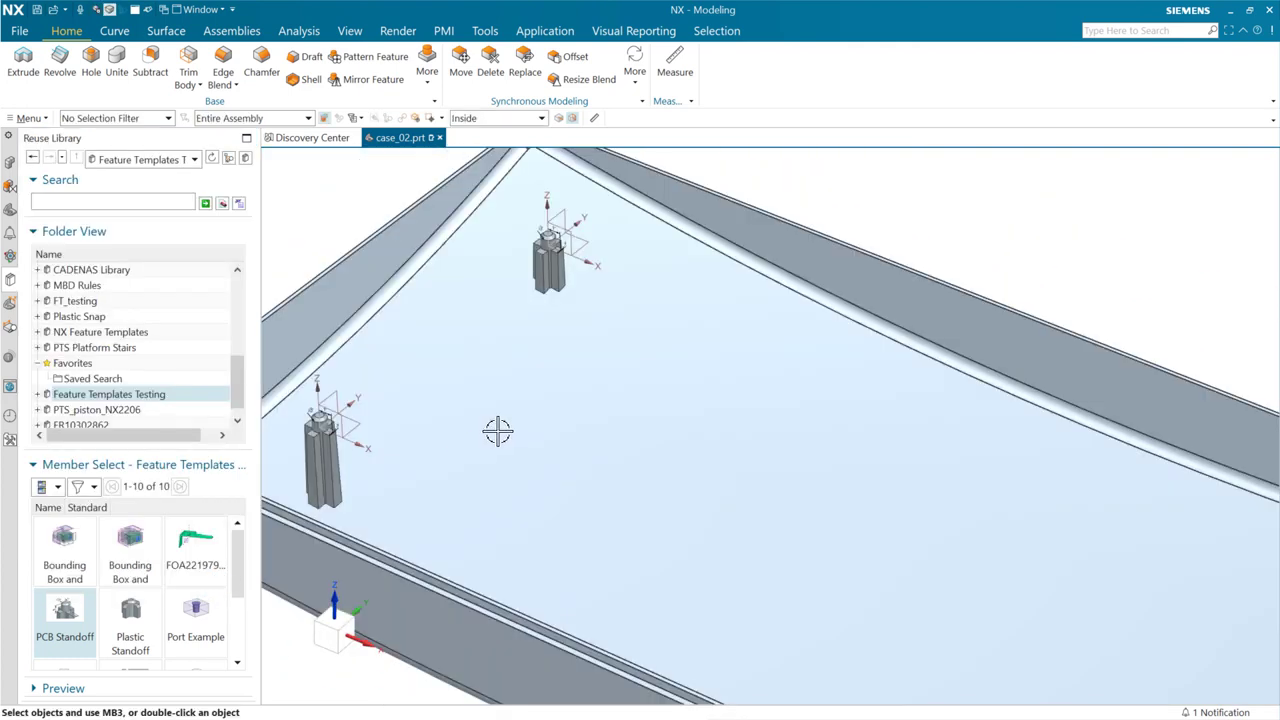
shift+middle_drag(451, 423, 557, 488)
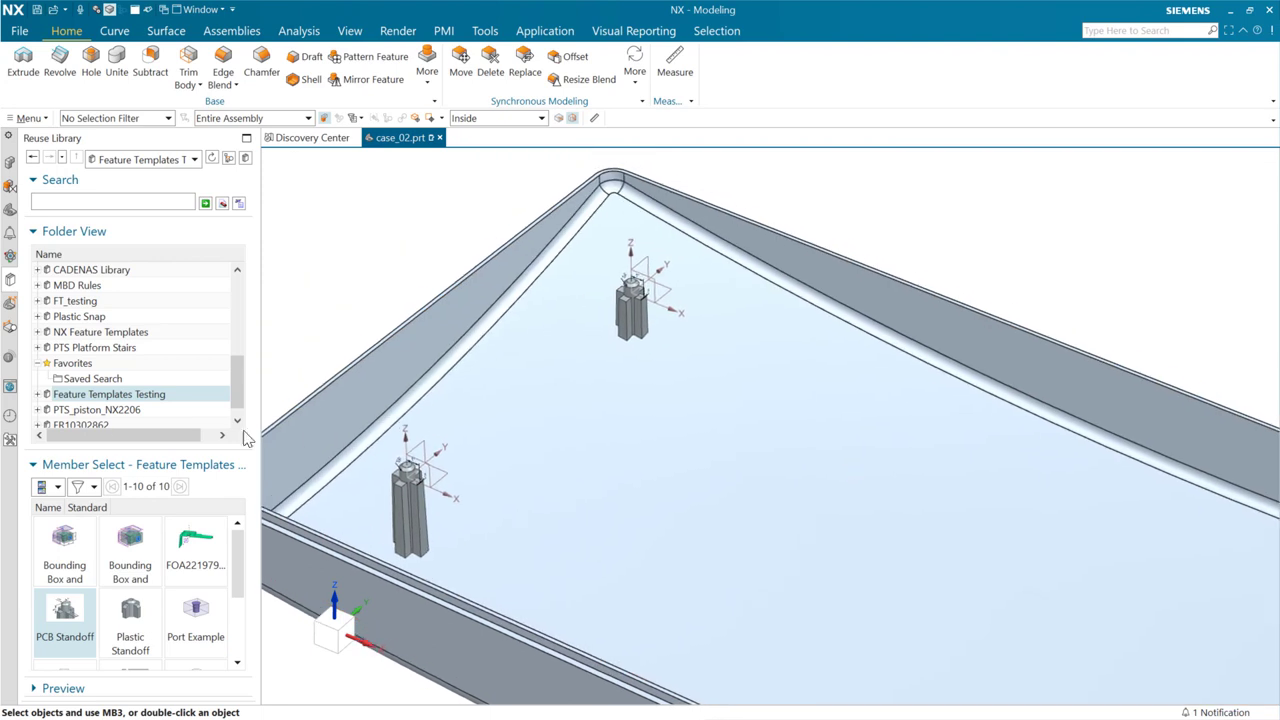
scroll(390, 470, up, 2)
scroll(390, 470, up, 3)
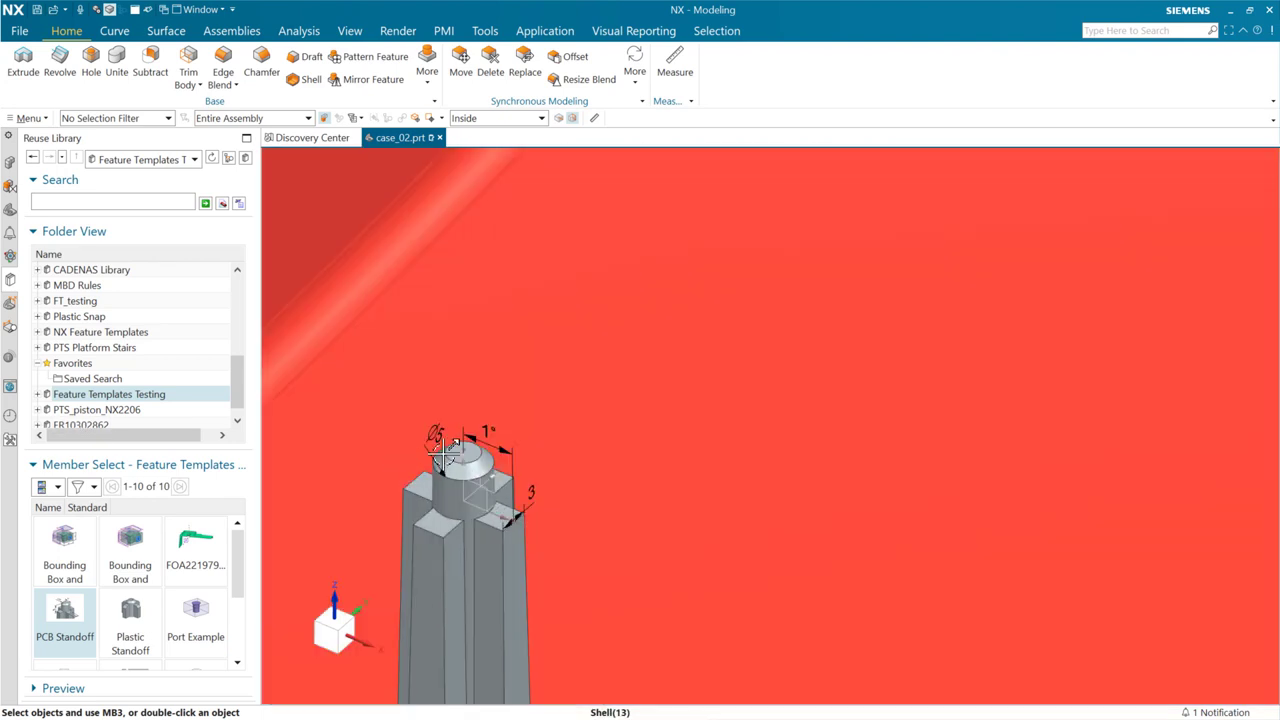
scroll(750, 300, down, 5)
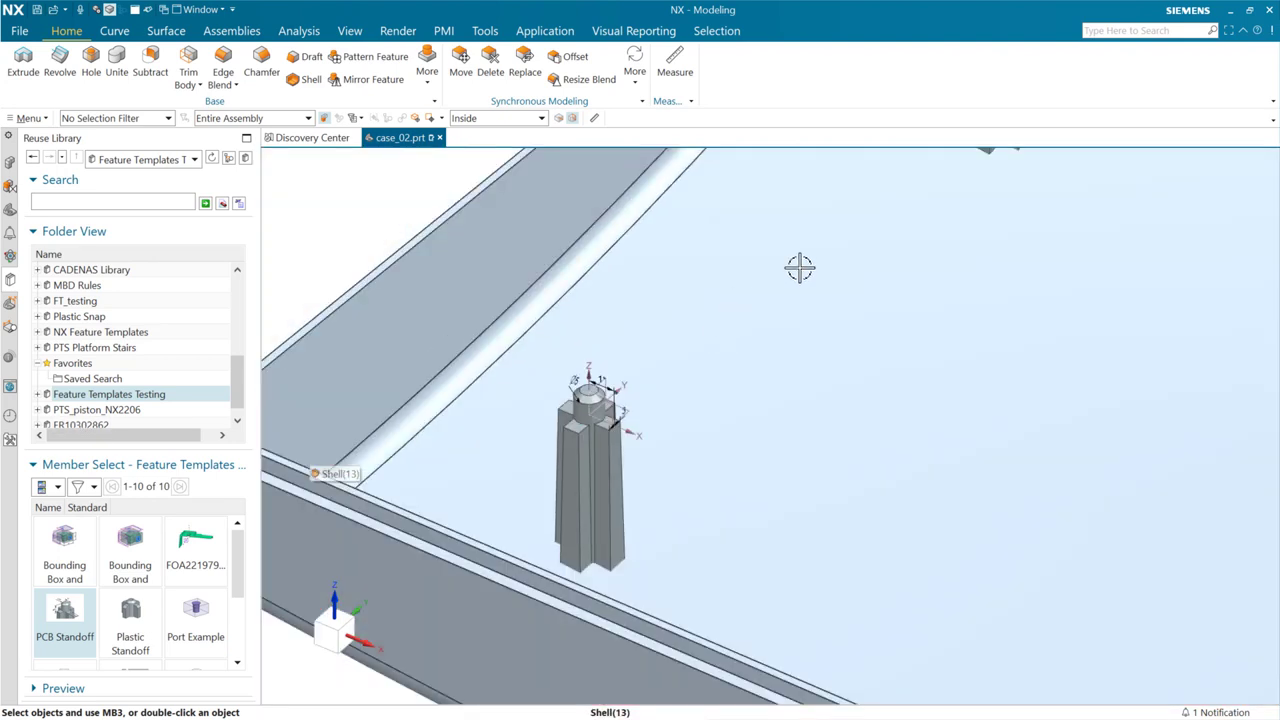
middle_drag(848, 291, 832, 318)
scroll(832, 318, up, 5)
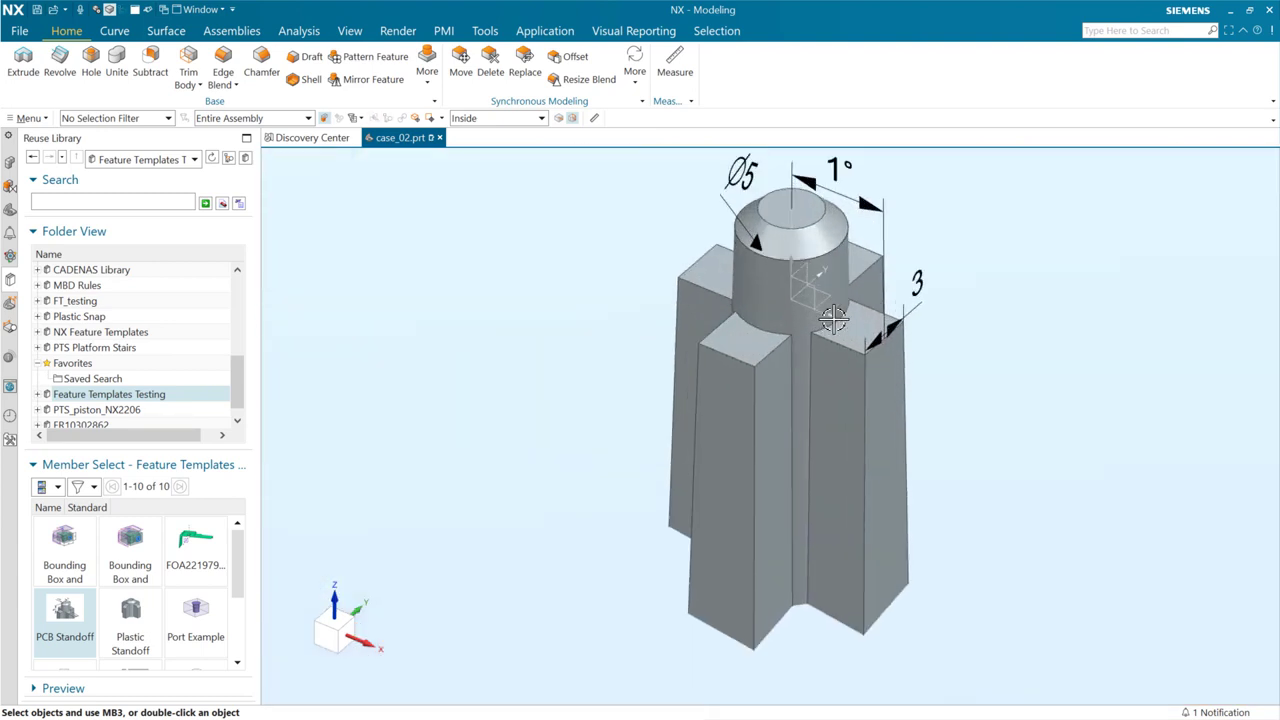
click(746, 465)
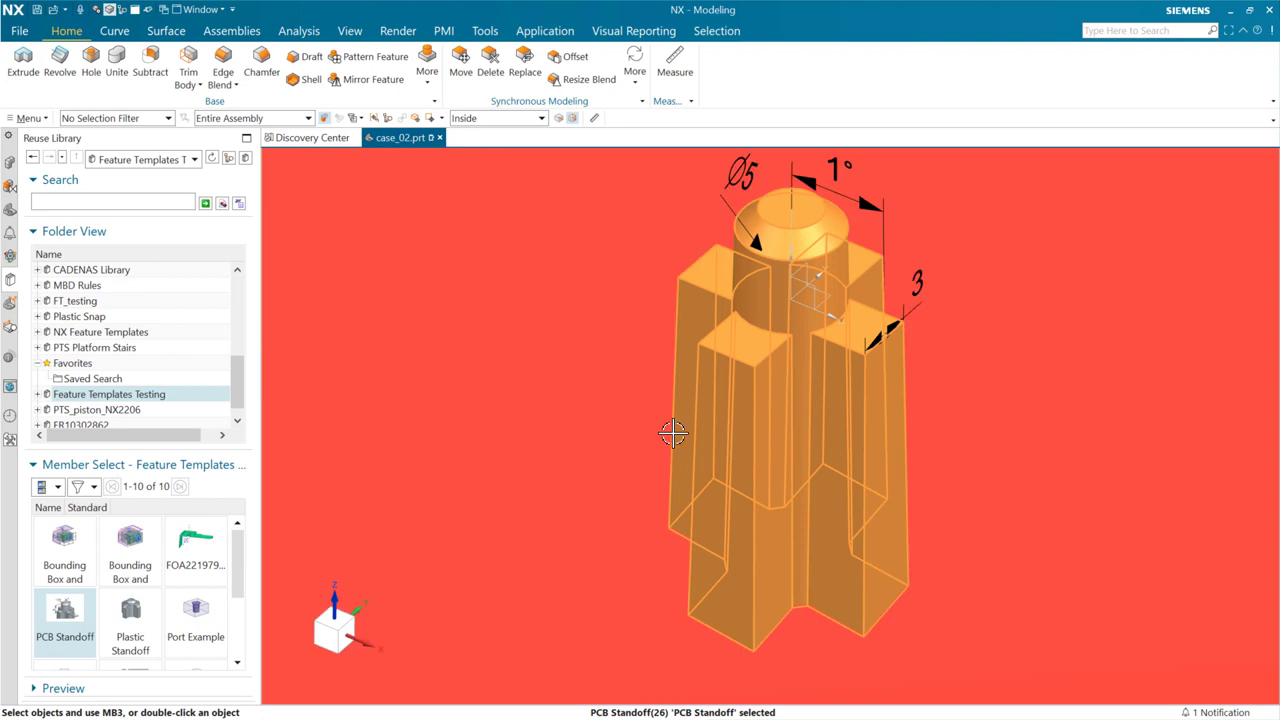
click(741, 423)
key(ctrl+b)
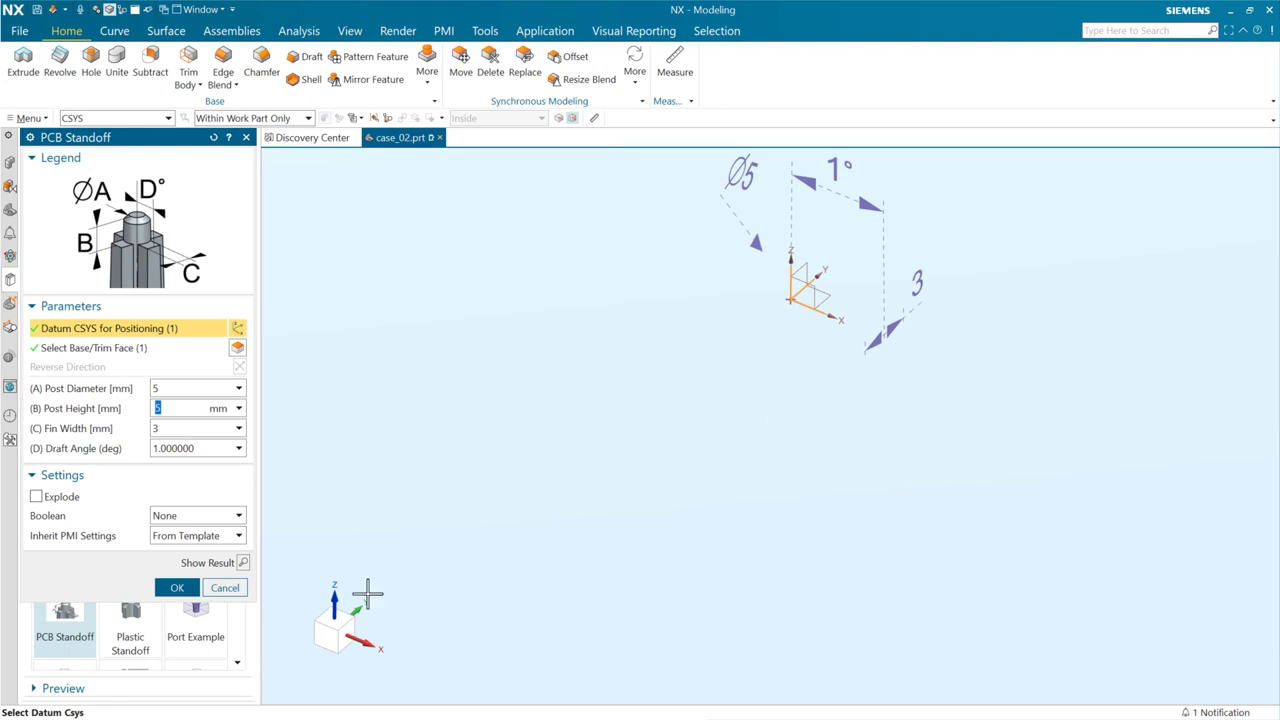
click(225, 590)
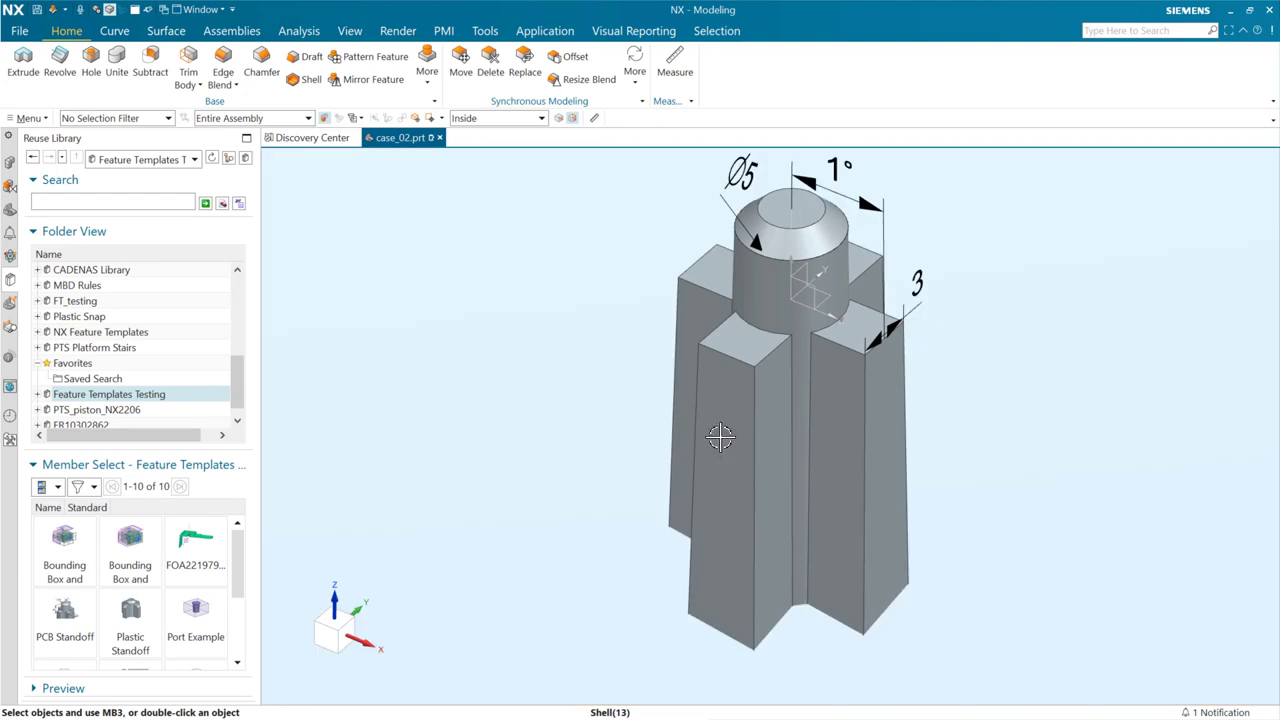
click(722, 438)
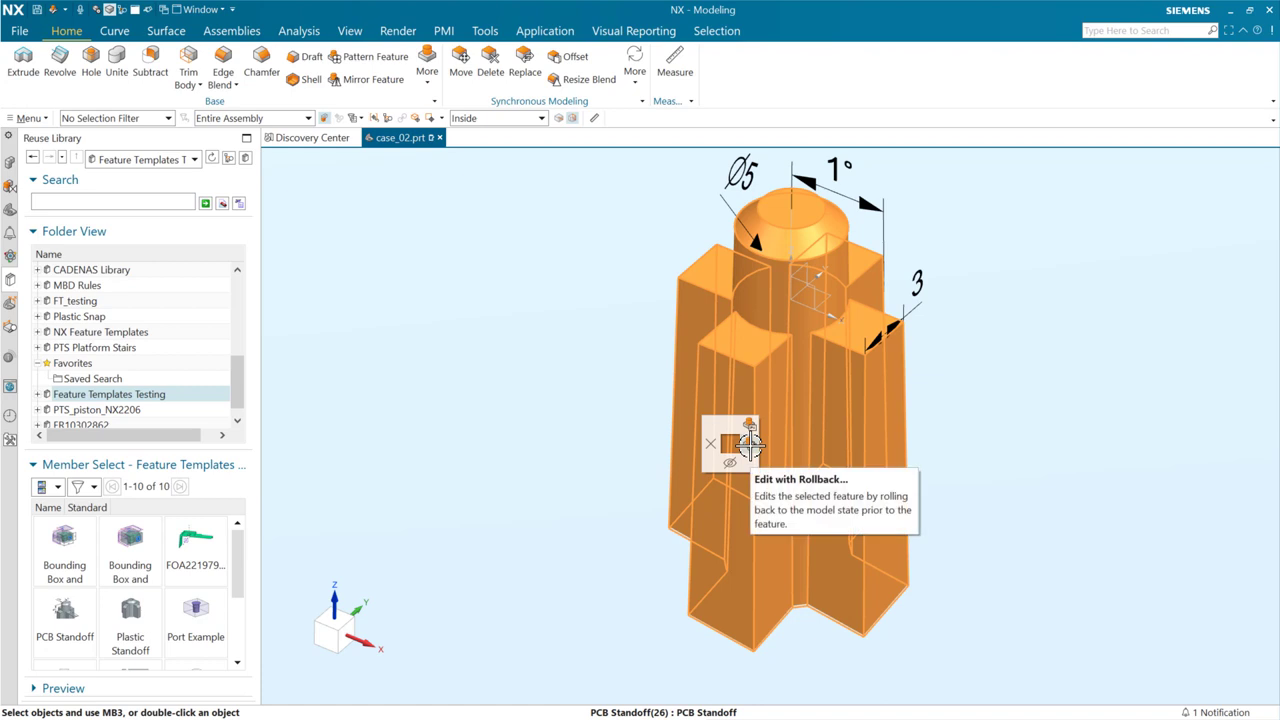
key(Escape)
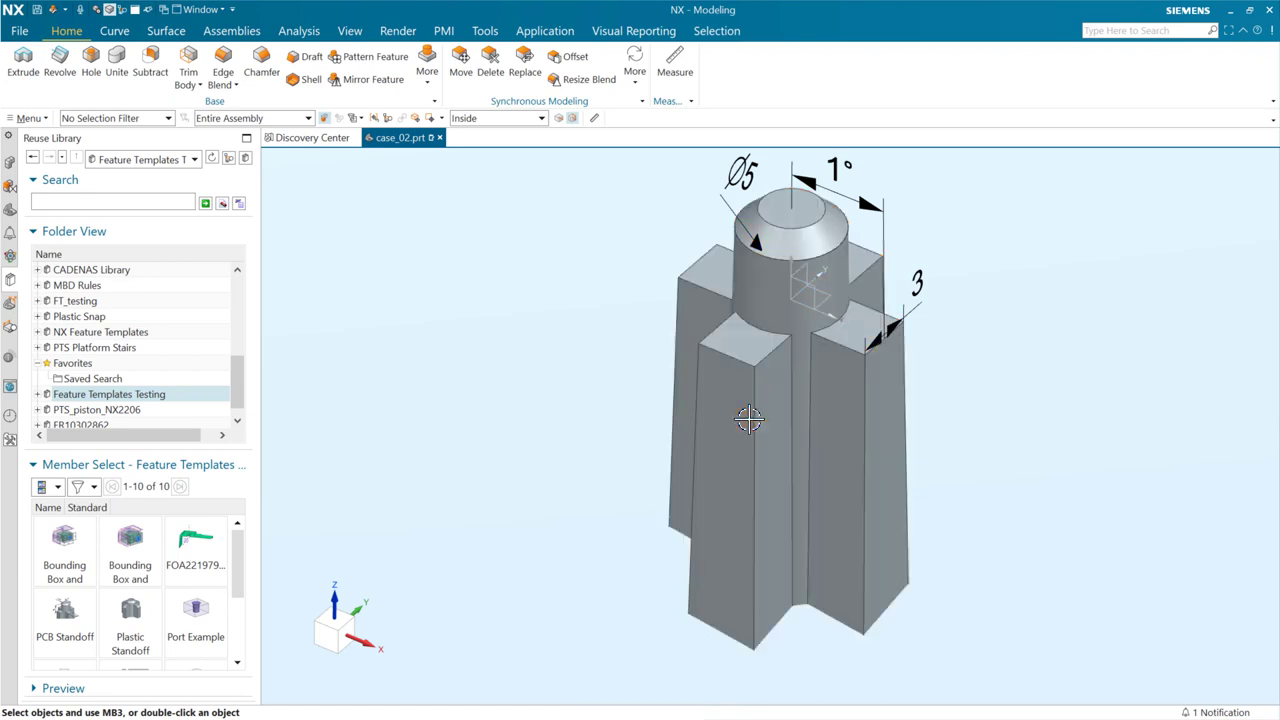
Edit the back-left PCB standoff, setting its post diameter to 3 mm, fin width to 4 mm and draft angle to 2 degrees.
double_click(749, 420)
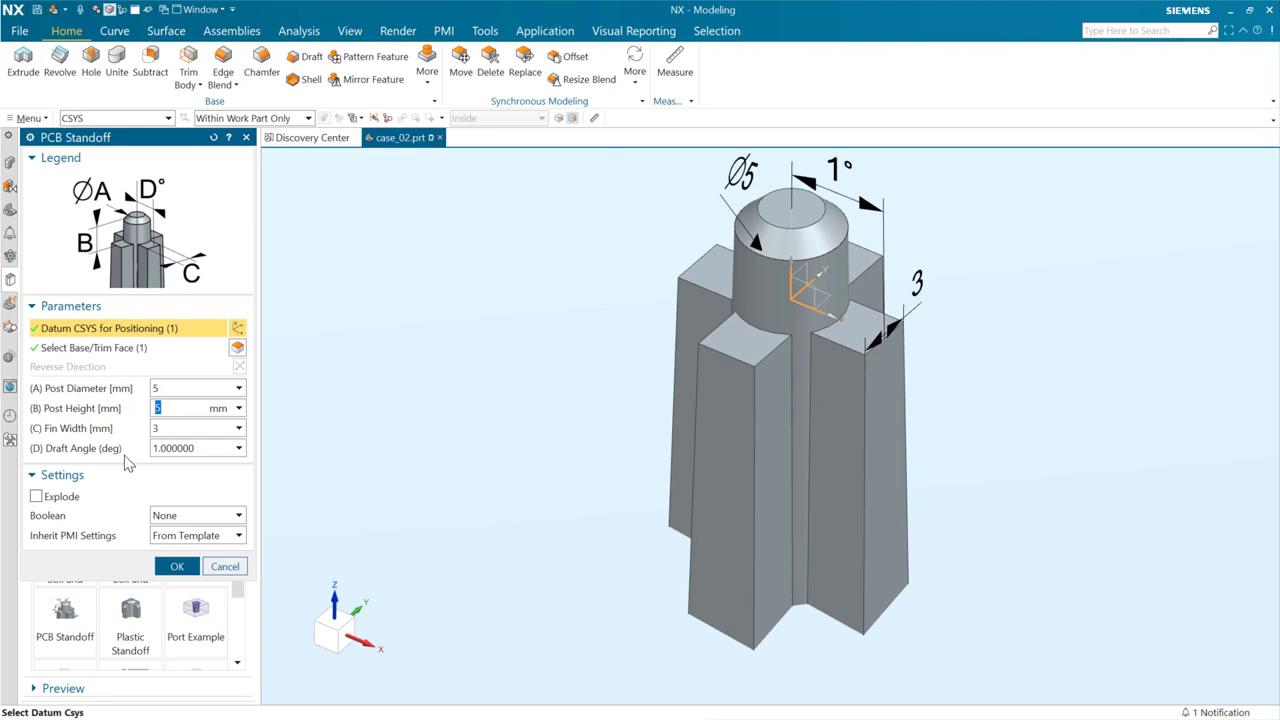
click(195, 390)
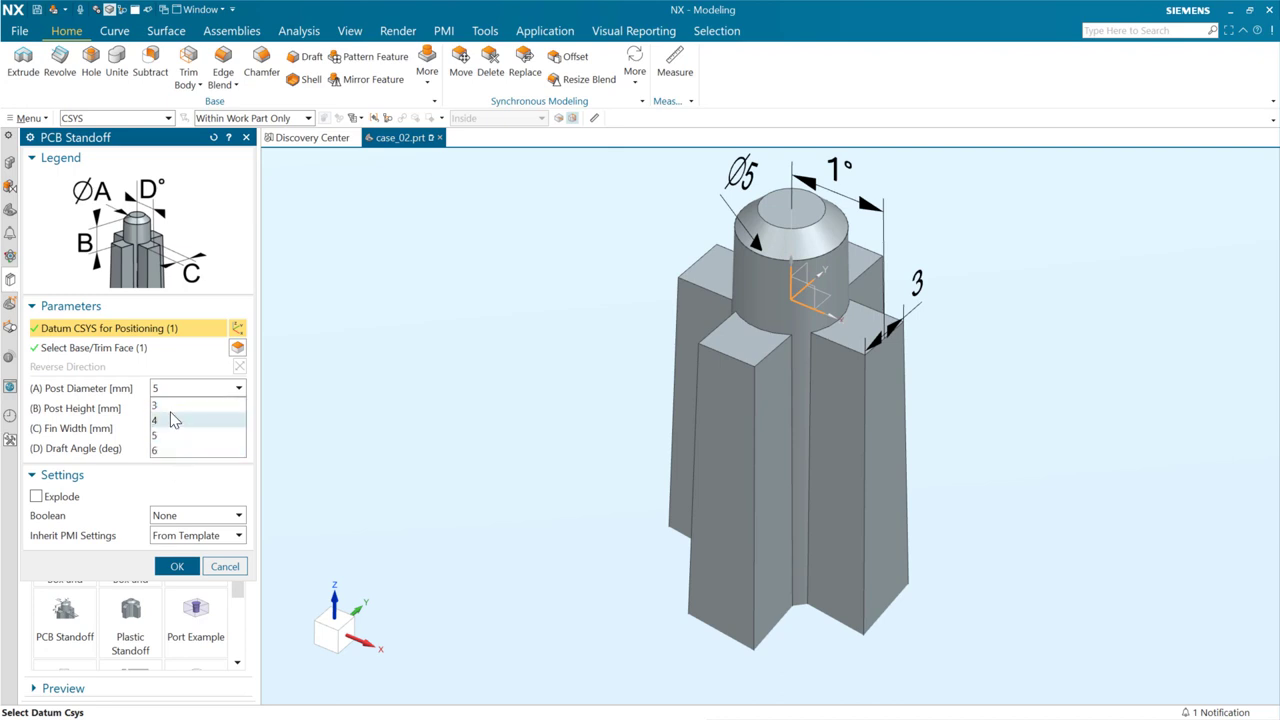
click(180, 405)
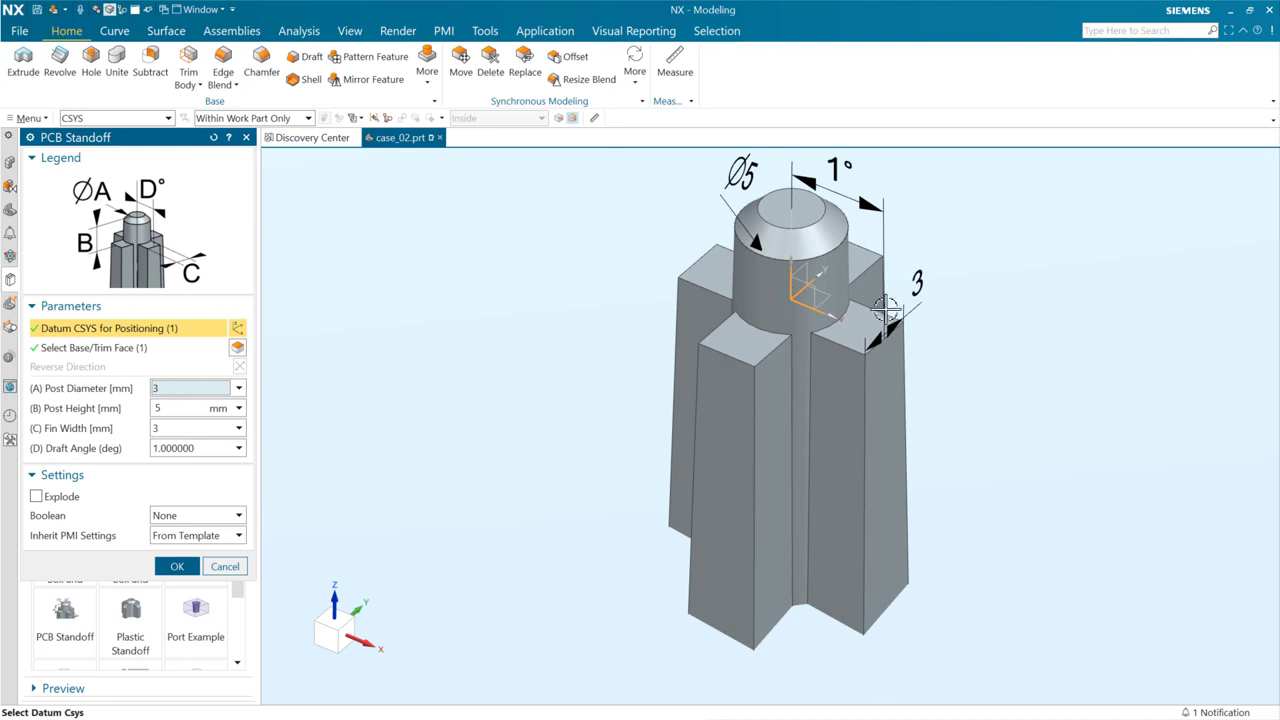
click(173, 428)
click(178, 471)
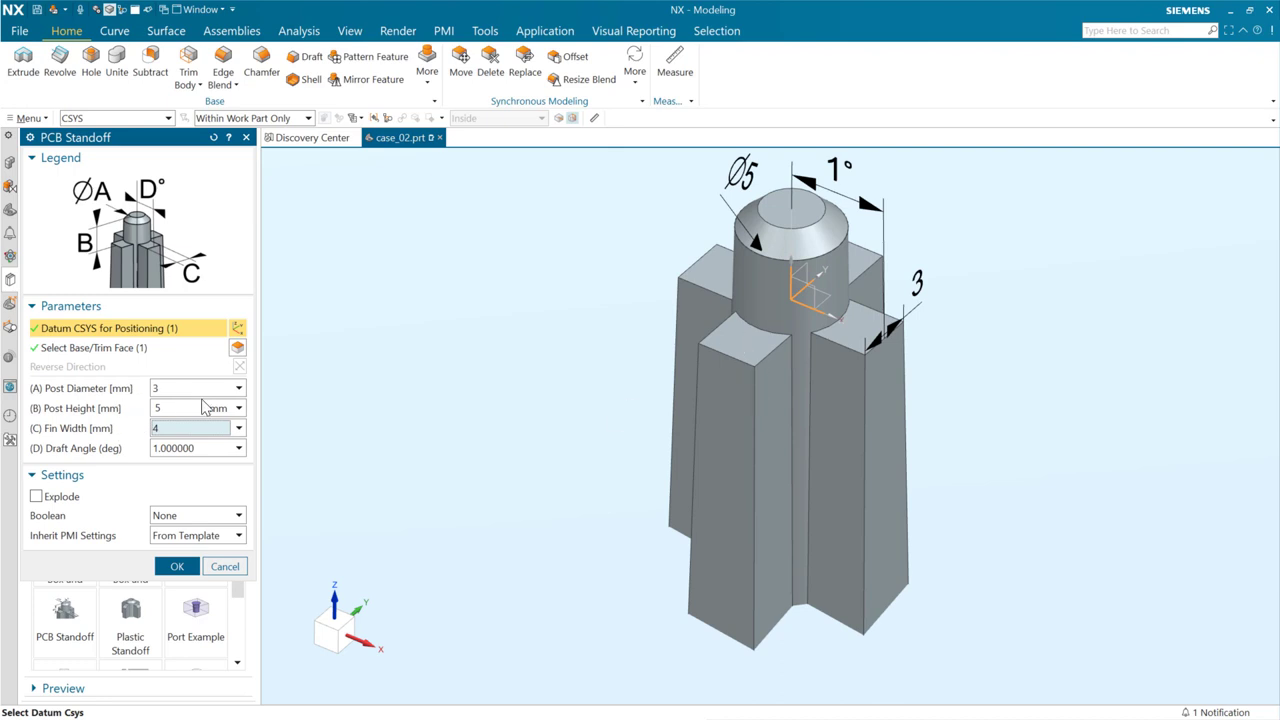
click(205, 451)
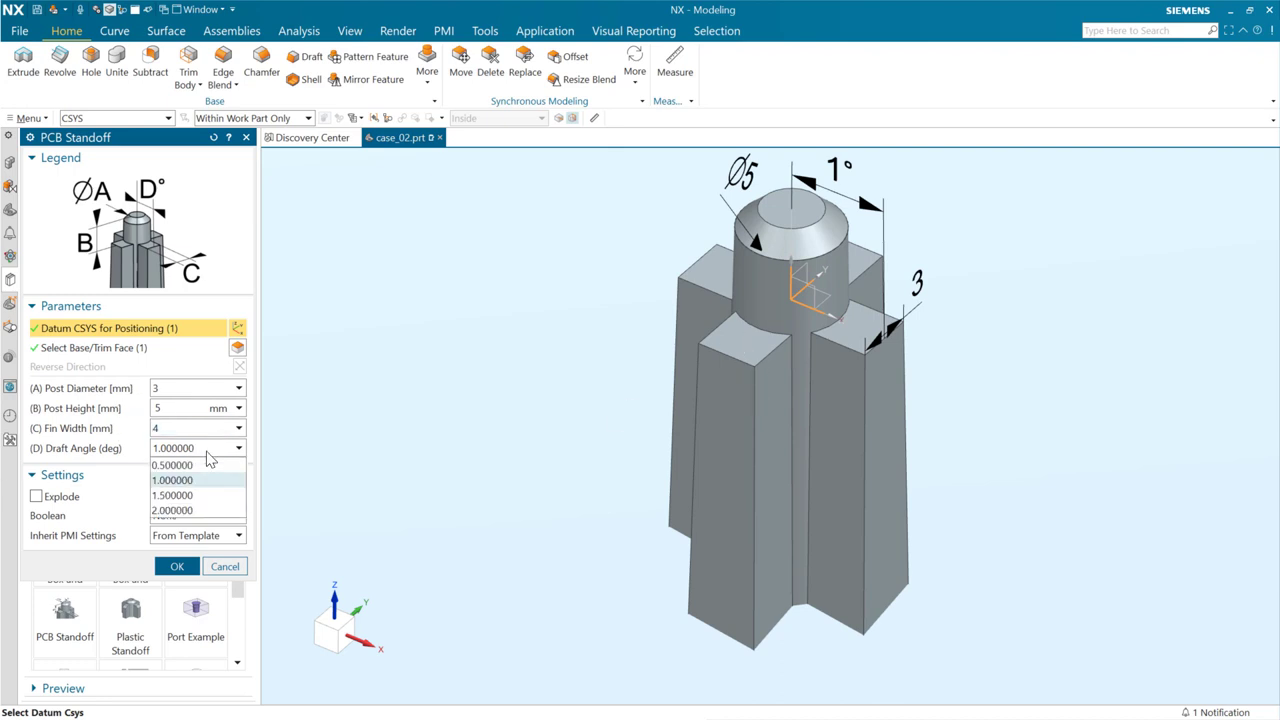
click(199, 516)
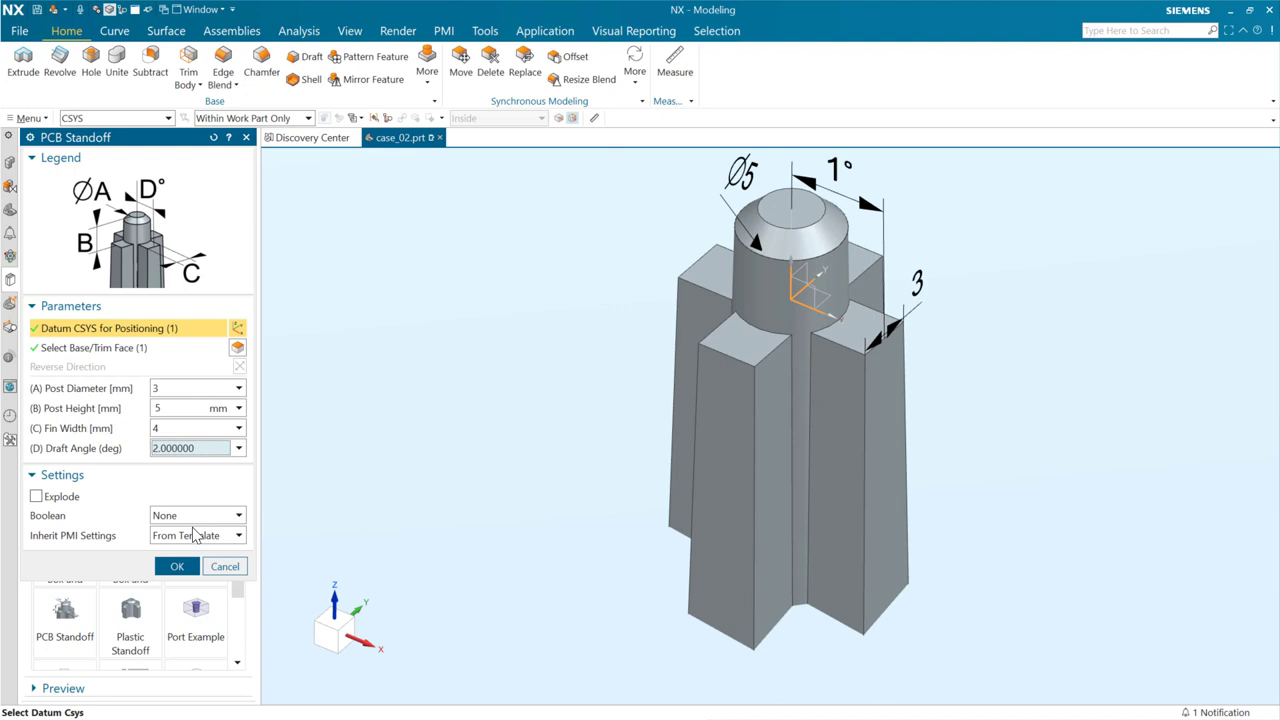
click(177, 567)
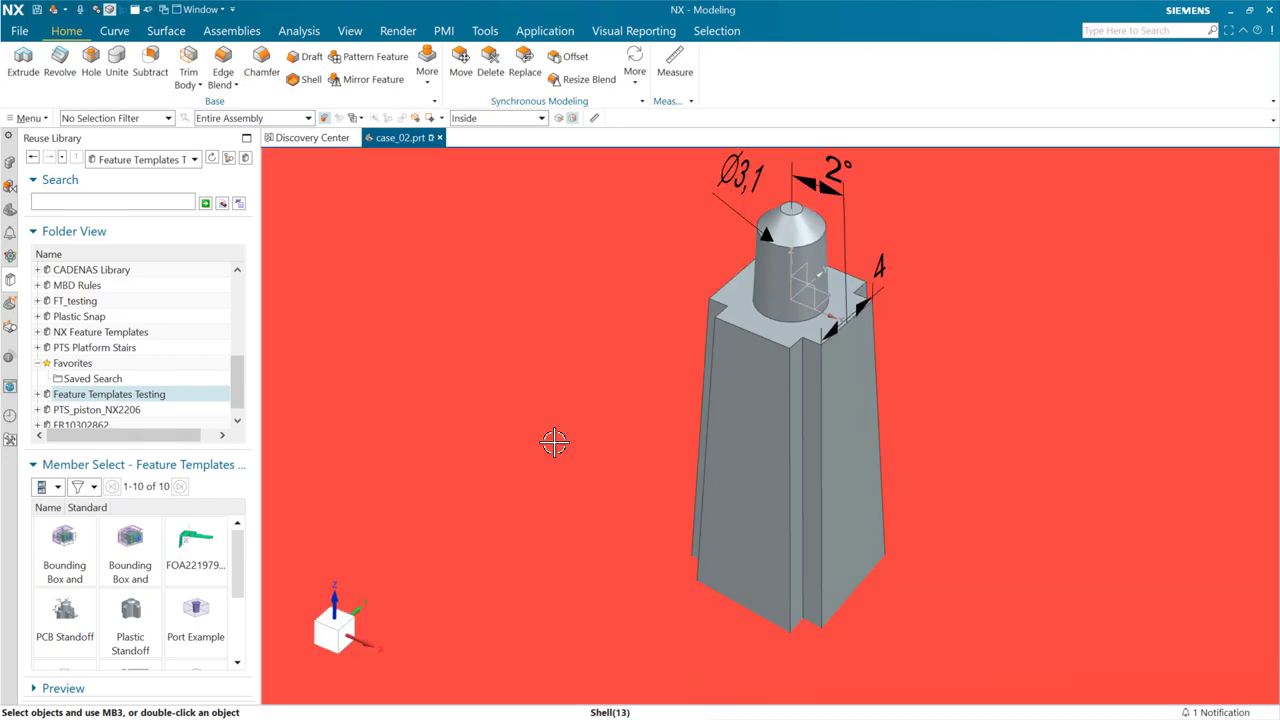
Compare the edited standoff with the front-left one and check which standoff each PCB Standoff feature in the model history corresponds to.
scroll(510, 440, down, 5)
middle_drag(466, 437, 543, 451)
scroll(530, 430, up, 3)
scroll(468, 423, up, 5)
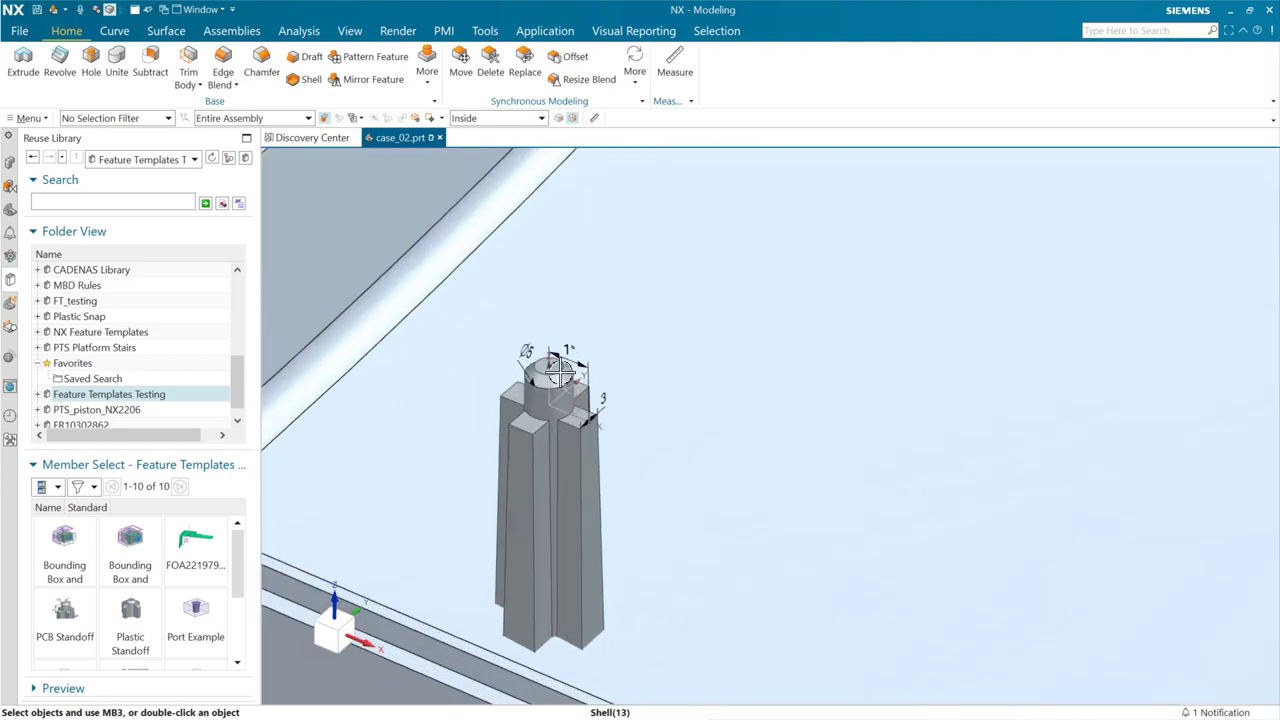
scroll(560, 372, up, 4)
scroll(873, 417, down, 5)
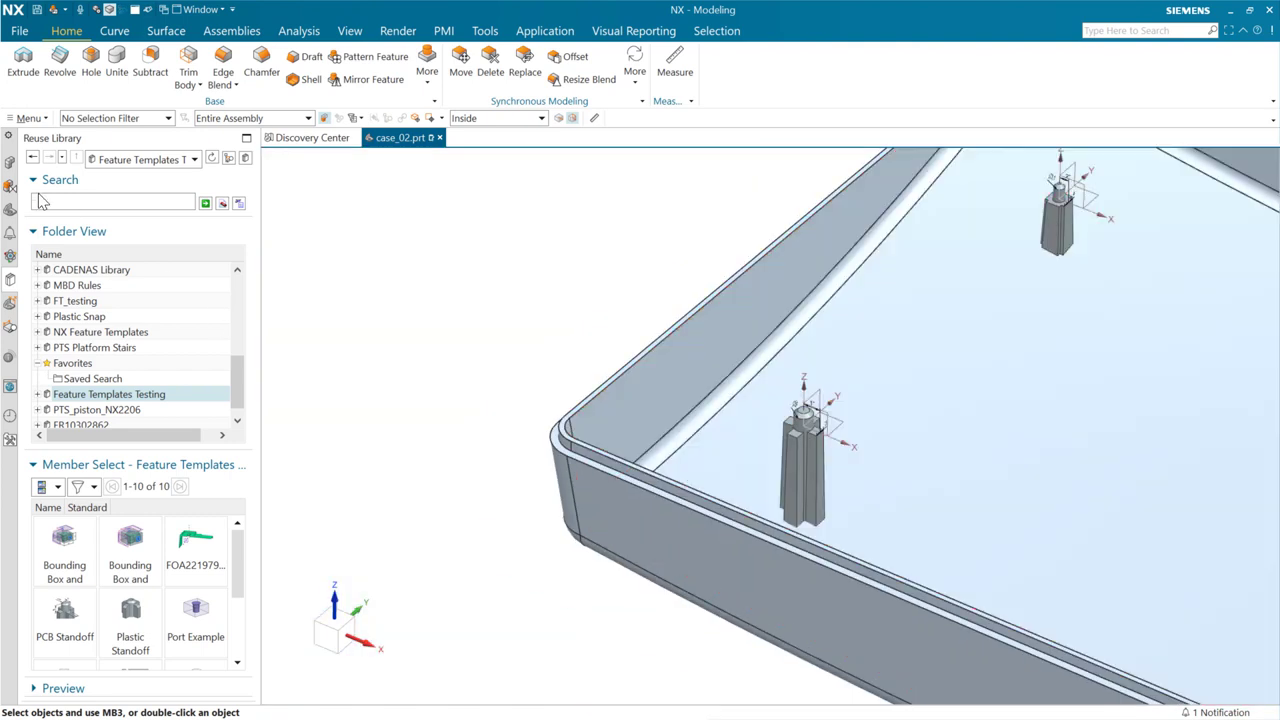
click(9, 214)
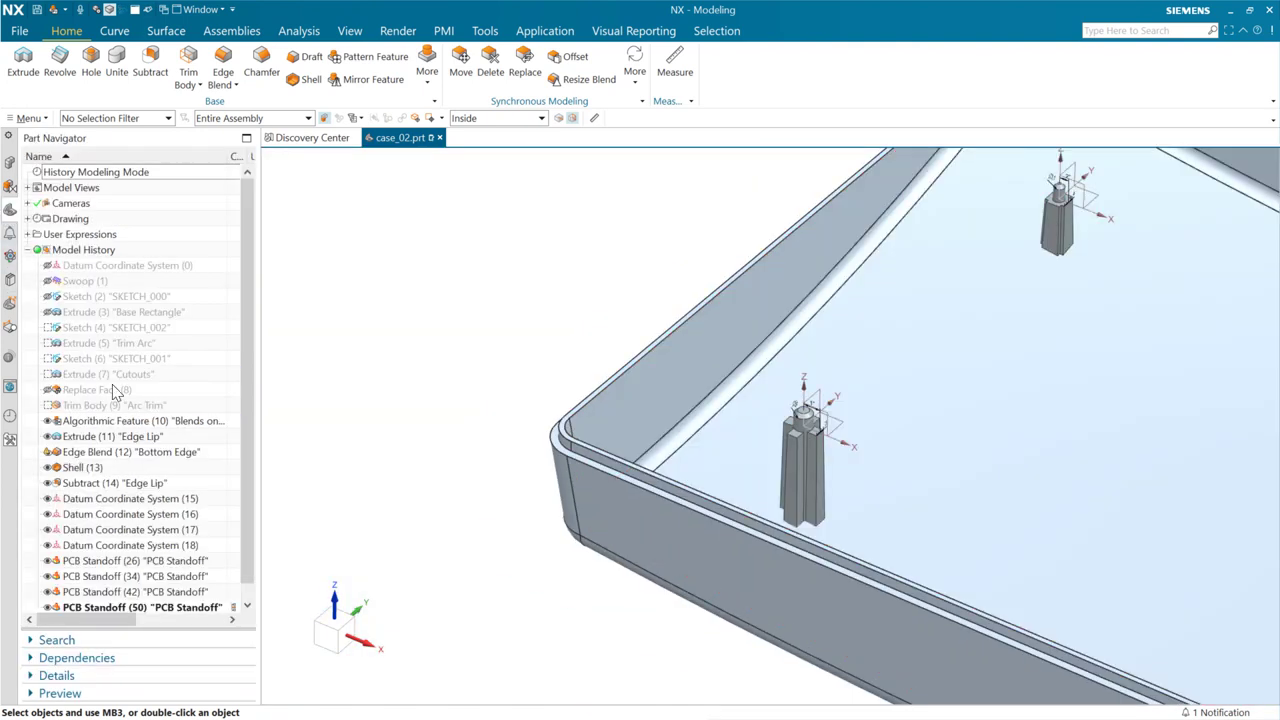
scroll(115, 392, down, 1)
click(167, 548)
click(170, 562)
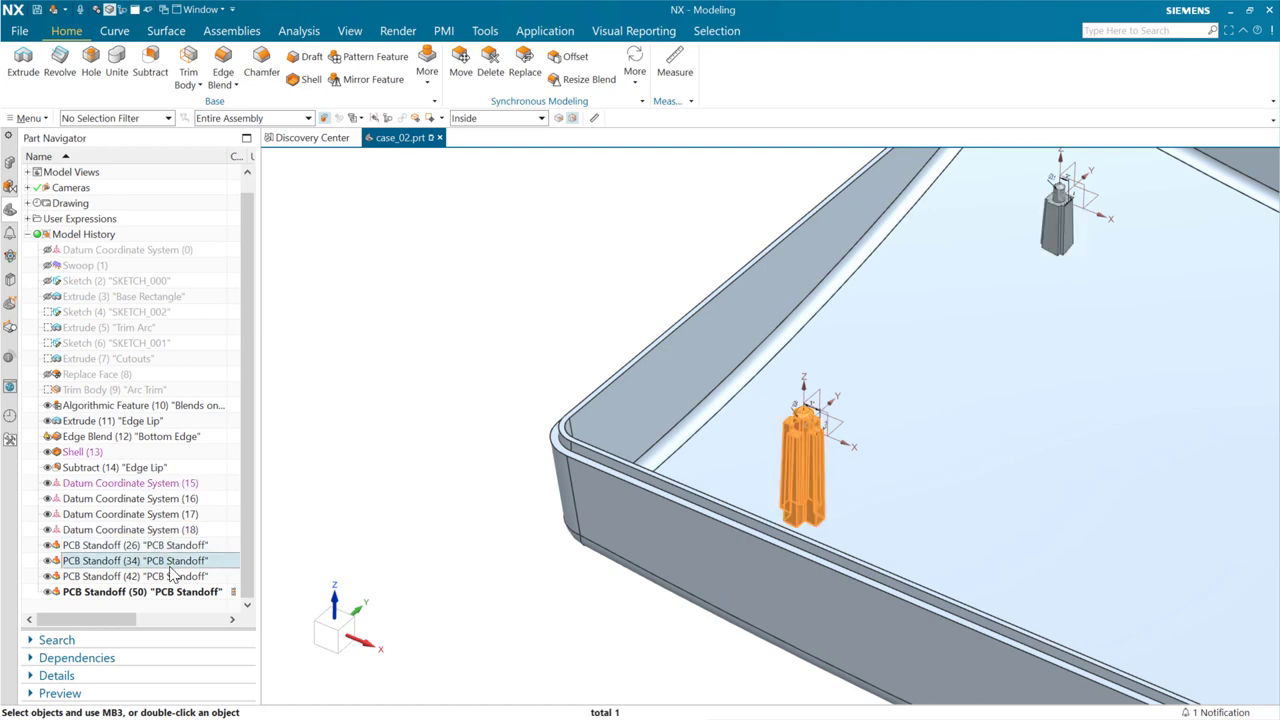
click(171, 578)
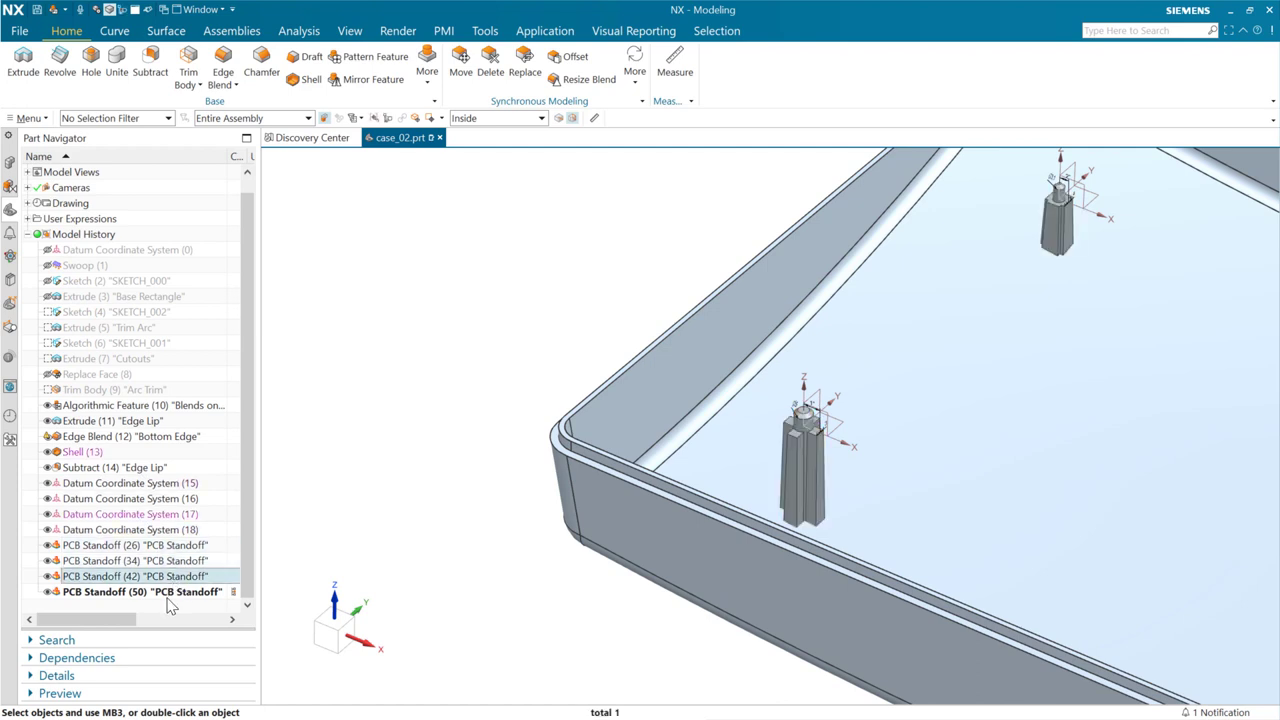
click(162, 592)
click(162, 577)
click(162, 562)
click(161, 548)
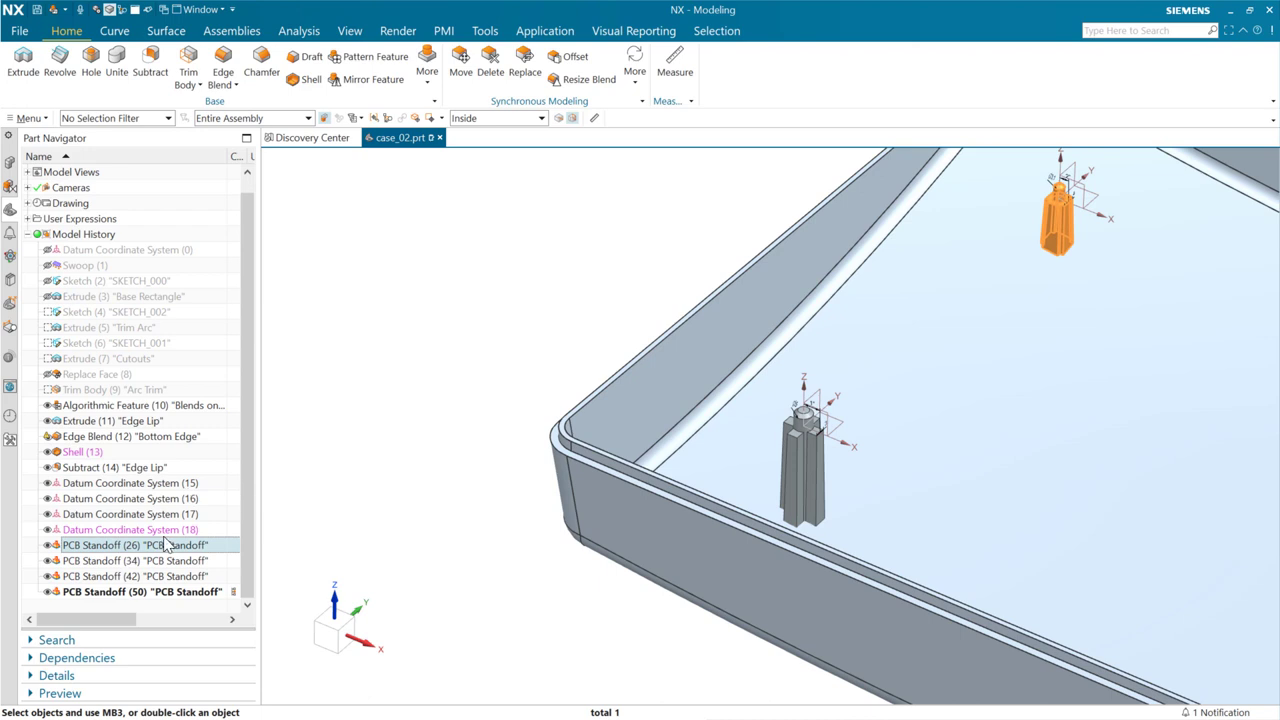
Edit PCB Standoff (50) and enable the Explode option to break the template into its individual features.
click(177, 592)
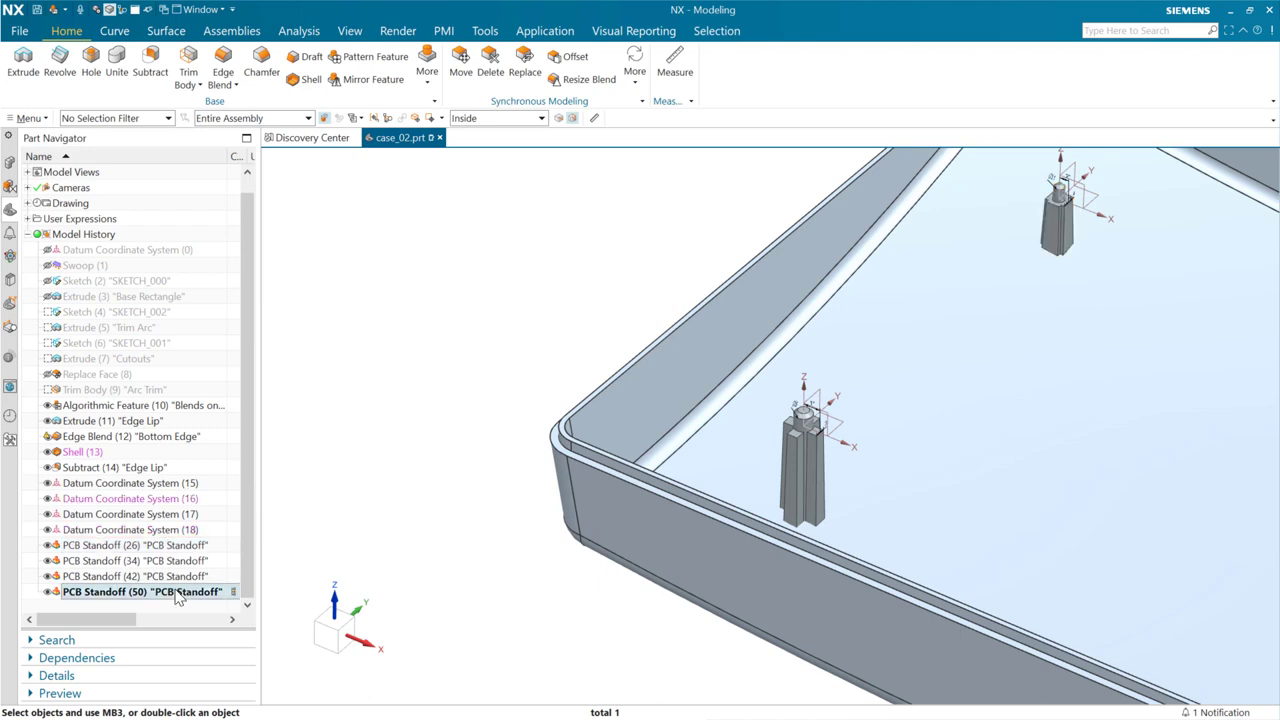
double_click(166, 592)
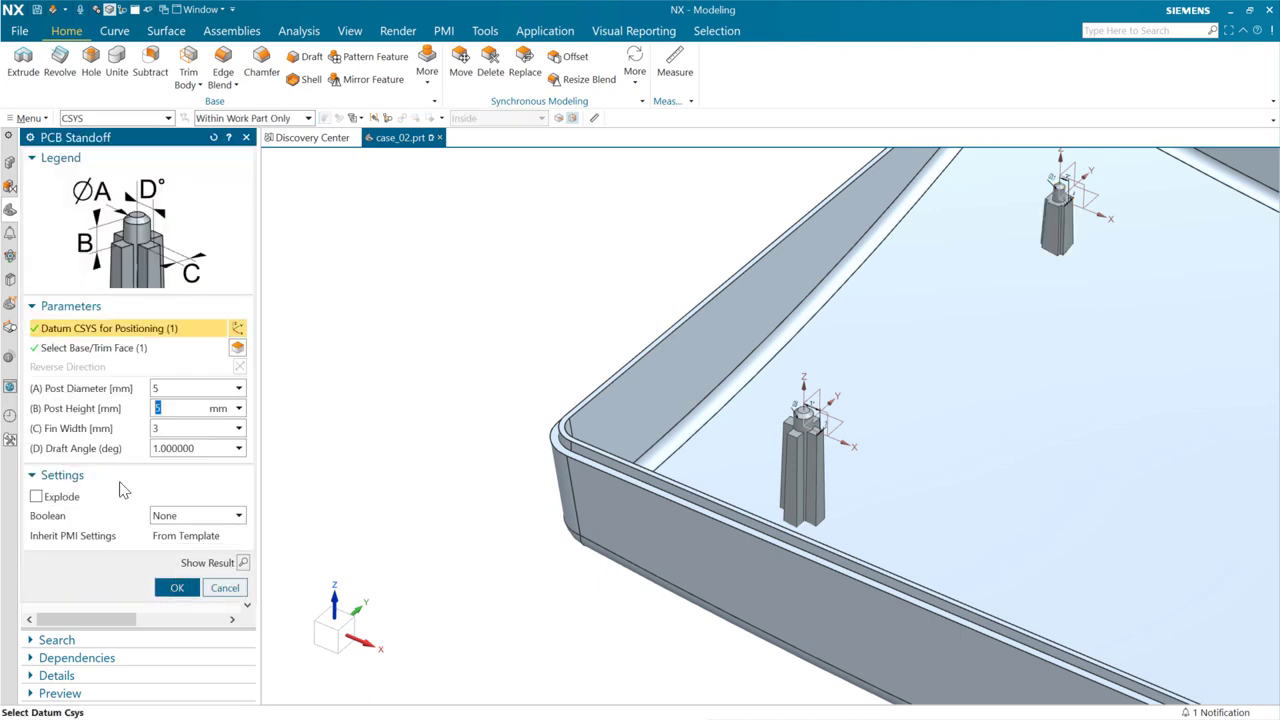
click(55, 505)
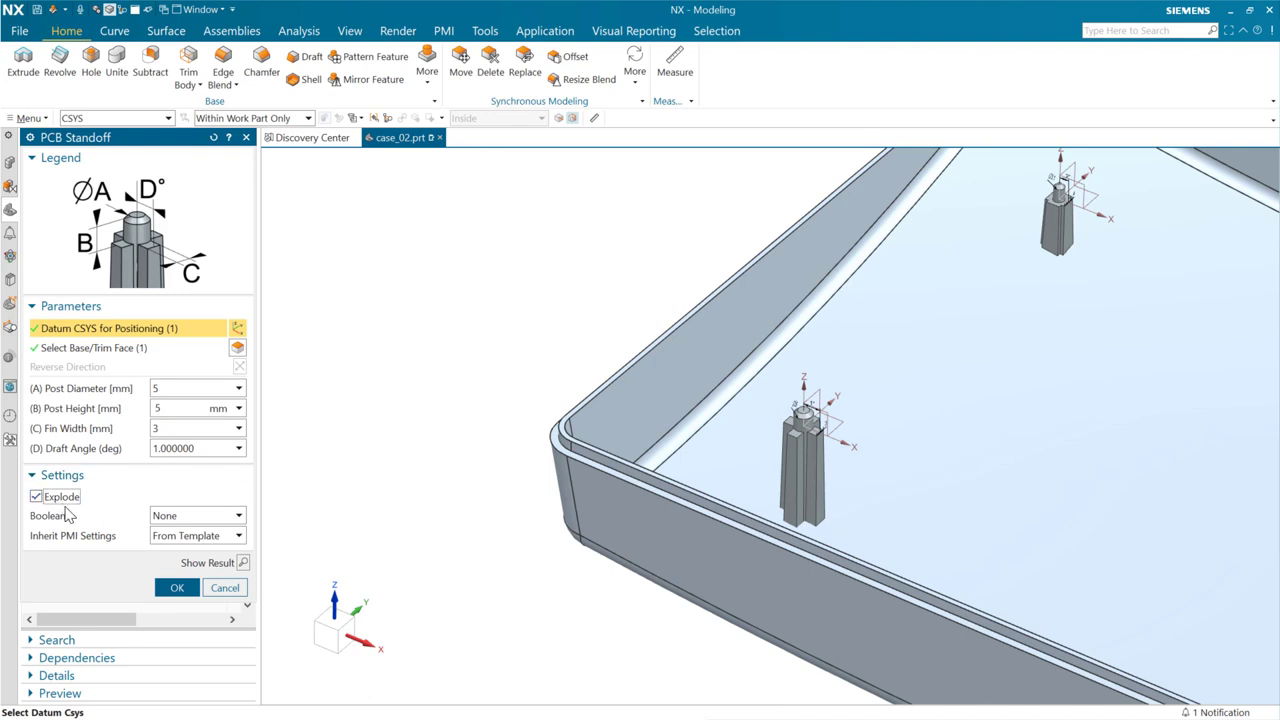
click(174, 587)
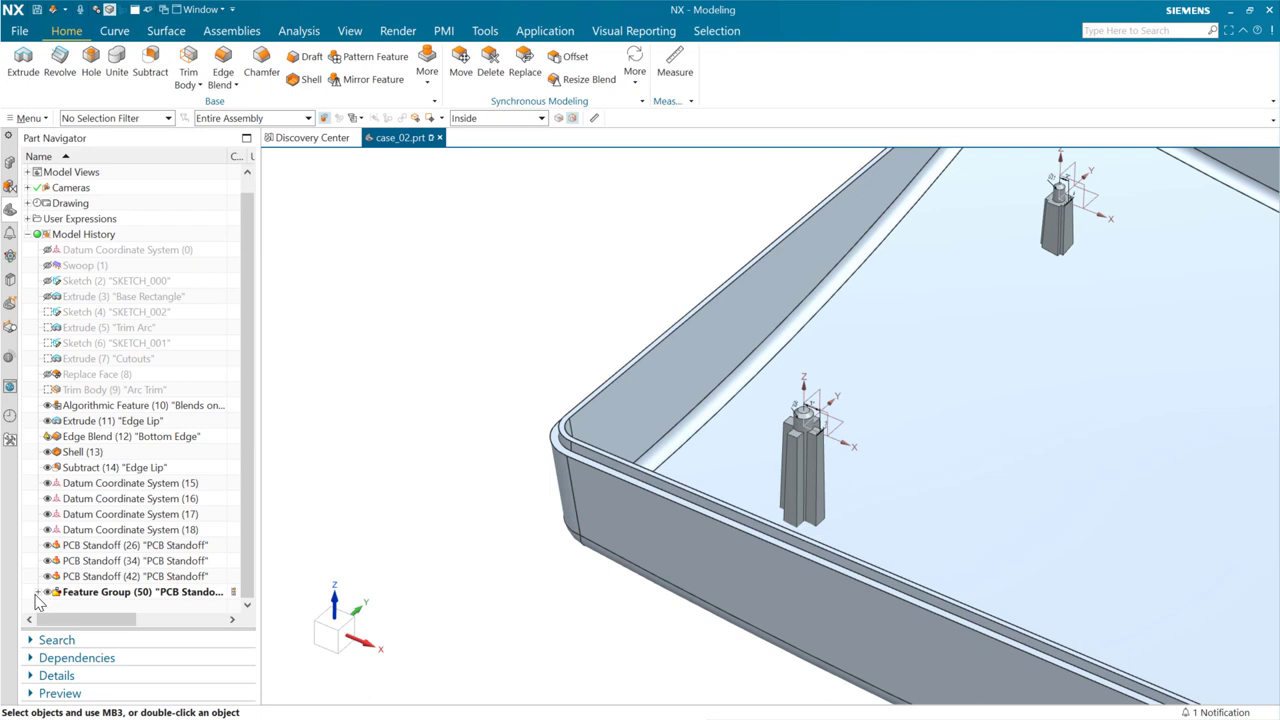
Expand the exploded standoff's feature group and examine its Extrude (45) and Sketch (46) features against the model.
click(36, 593)
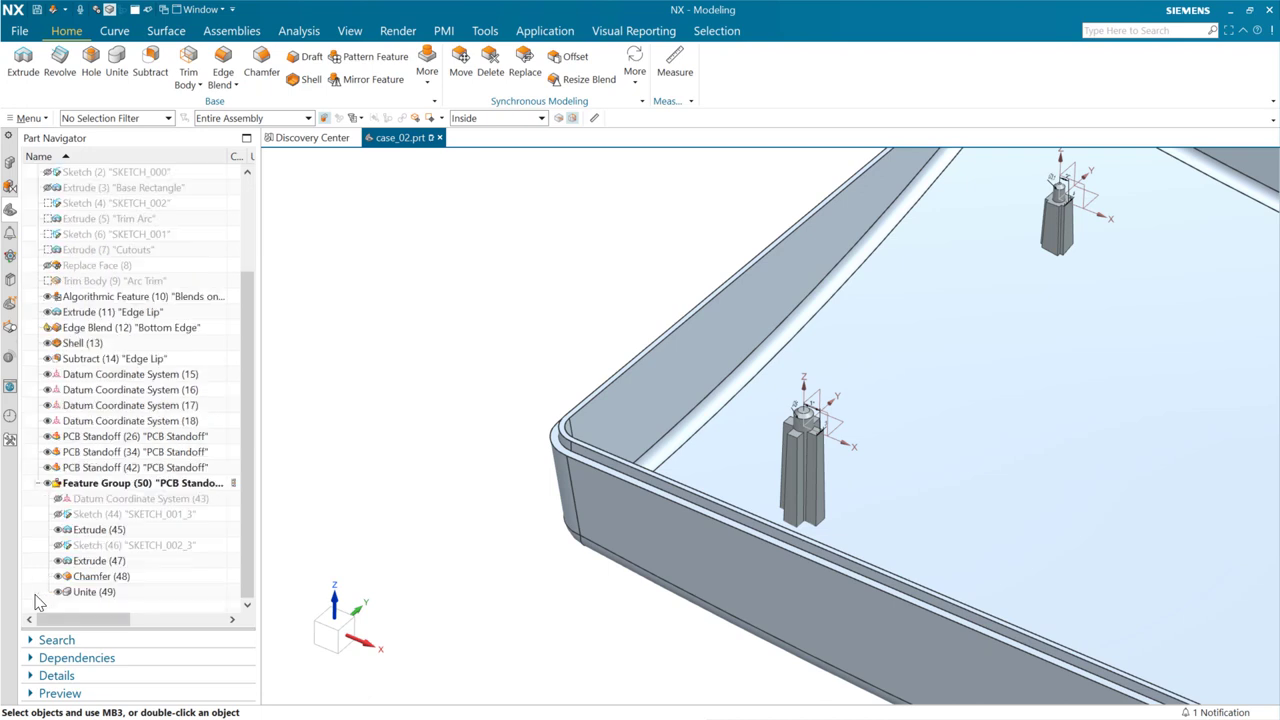
click(103, 532)
scroll(588, 454, down, 5)
middle_drag(655, 415, 692, 414)
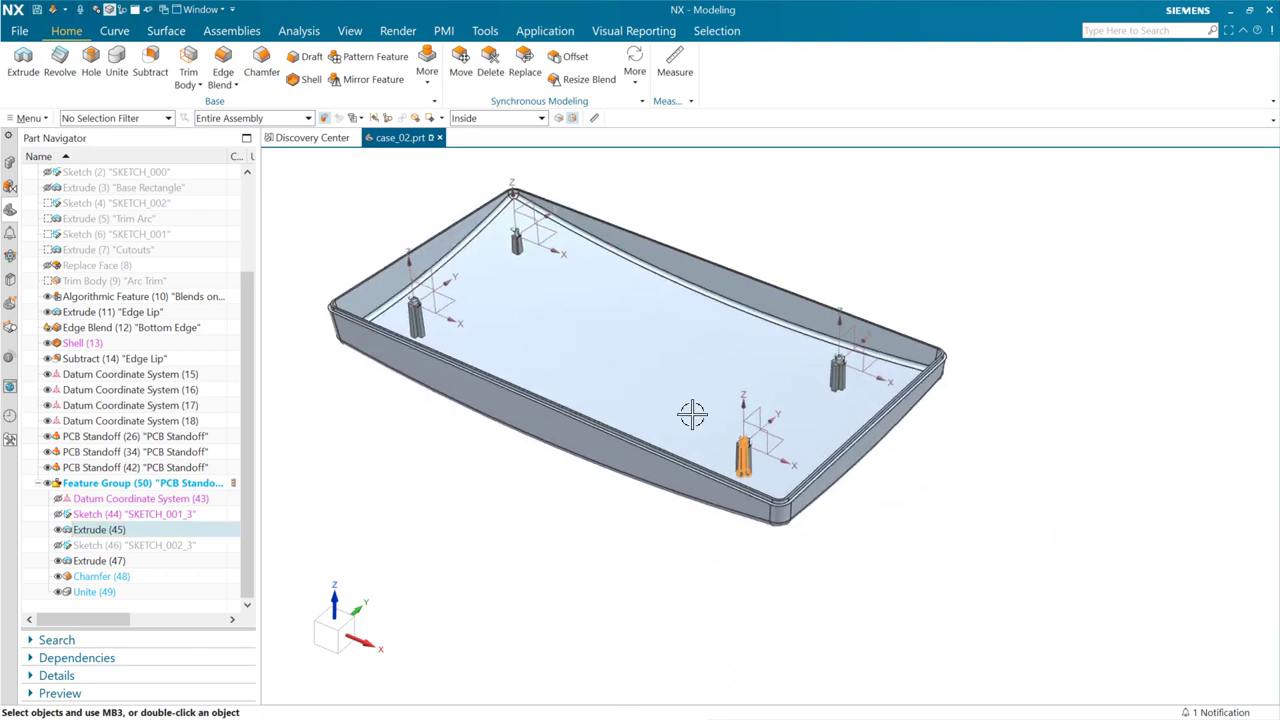
scroll(692, 414, up, 5)
scroll(792, 417, down, 2)
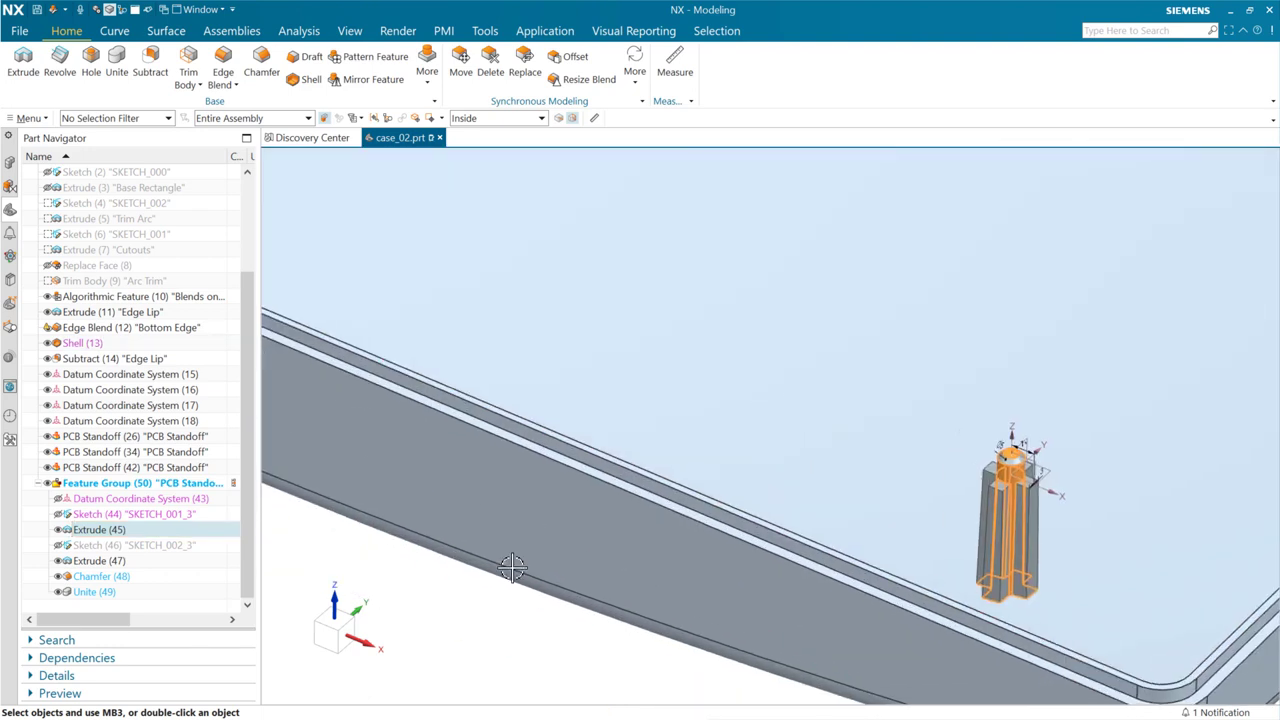
click(118, 547)
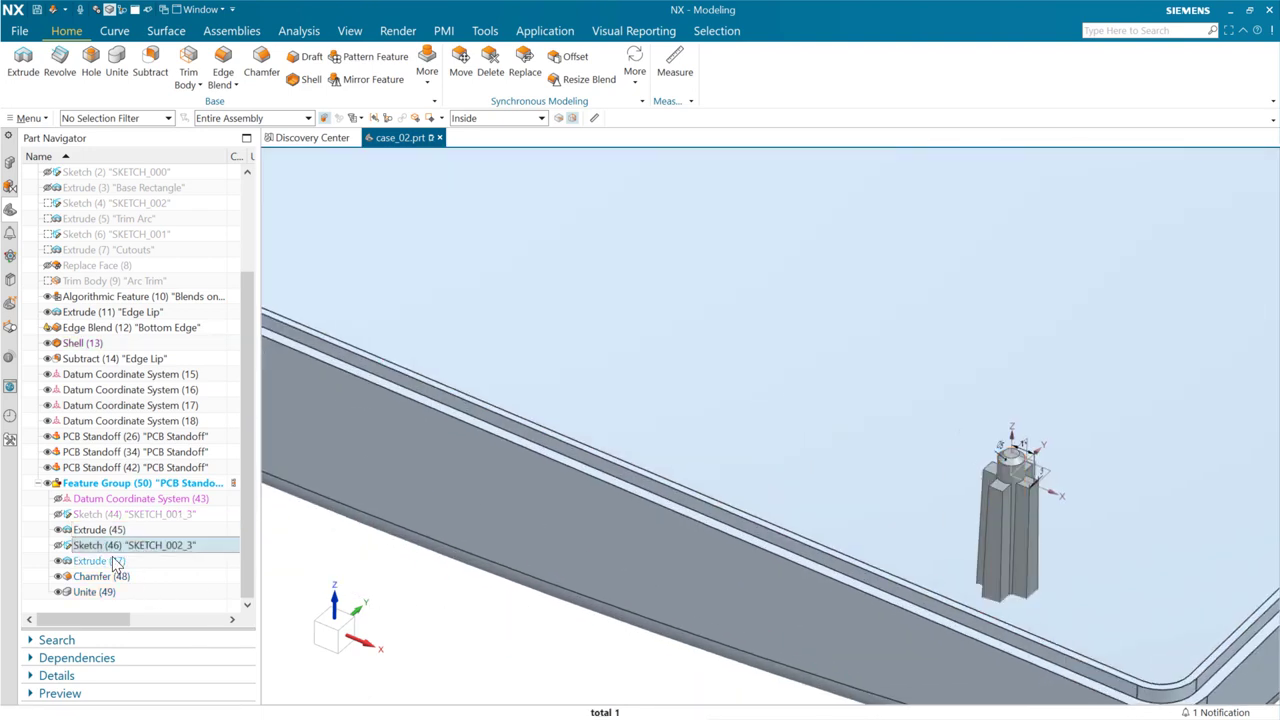
key(Escape)
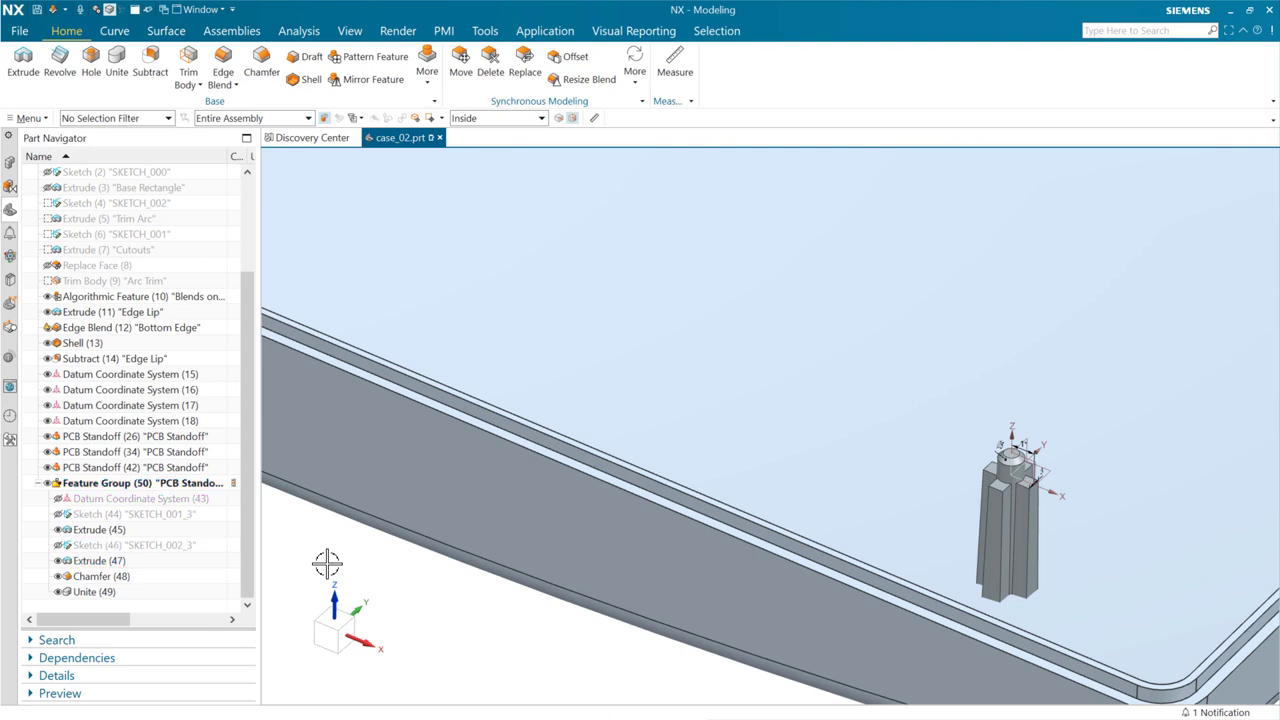
scroll(340, 570, down, 3)
mouse_move(380, 496)
shift+middle_down()
mouse_move(594, 510)
mouse_move(740, 574)
shift+middle_up()
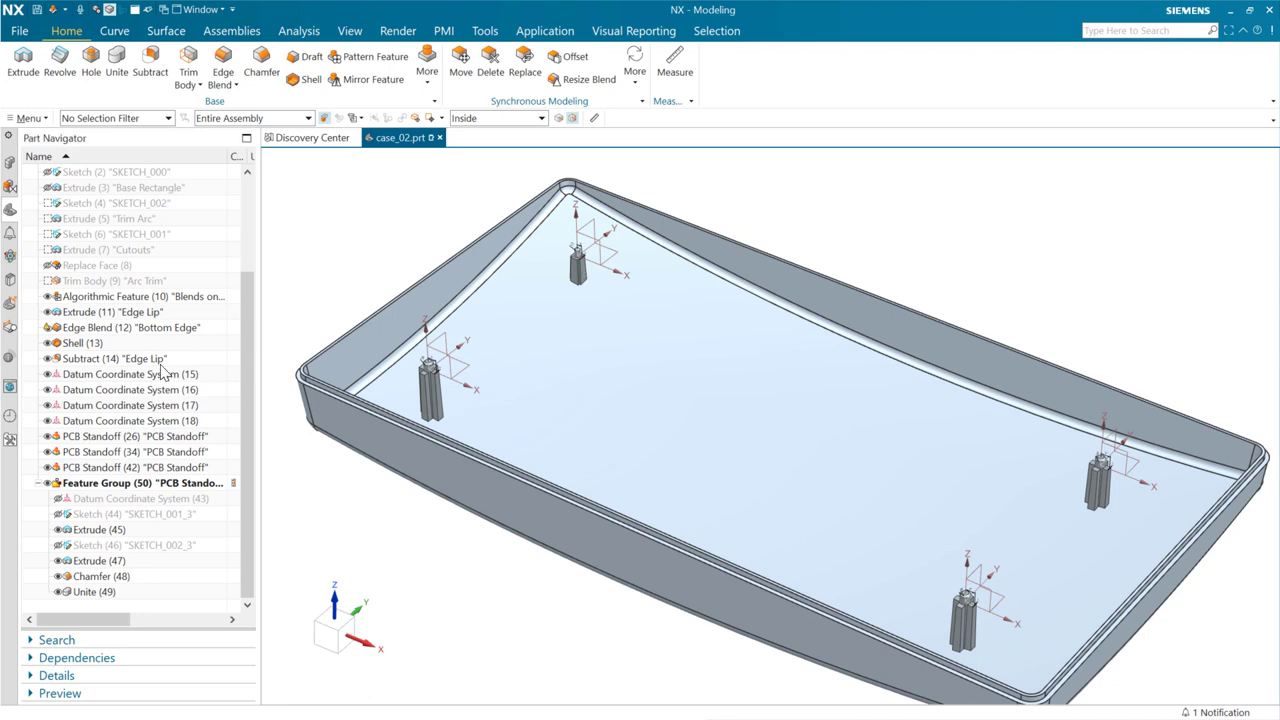
Raise the back-left standoff's datum coordinate system along Z to a height of 23.
click(10, 281)
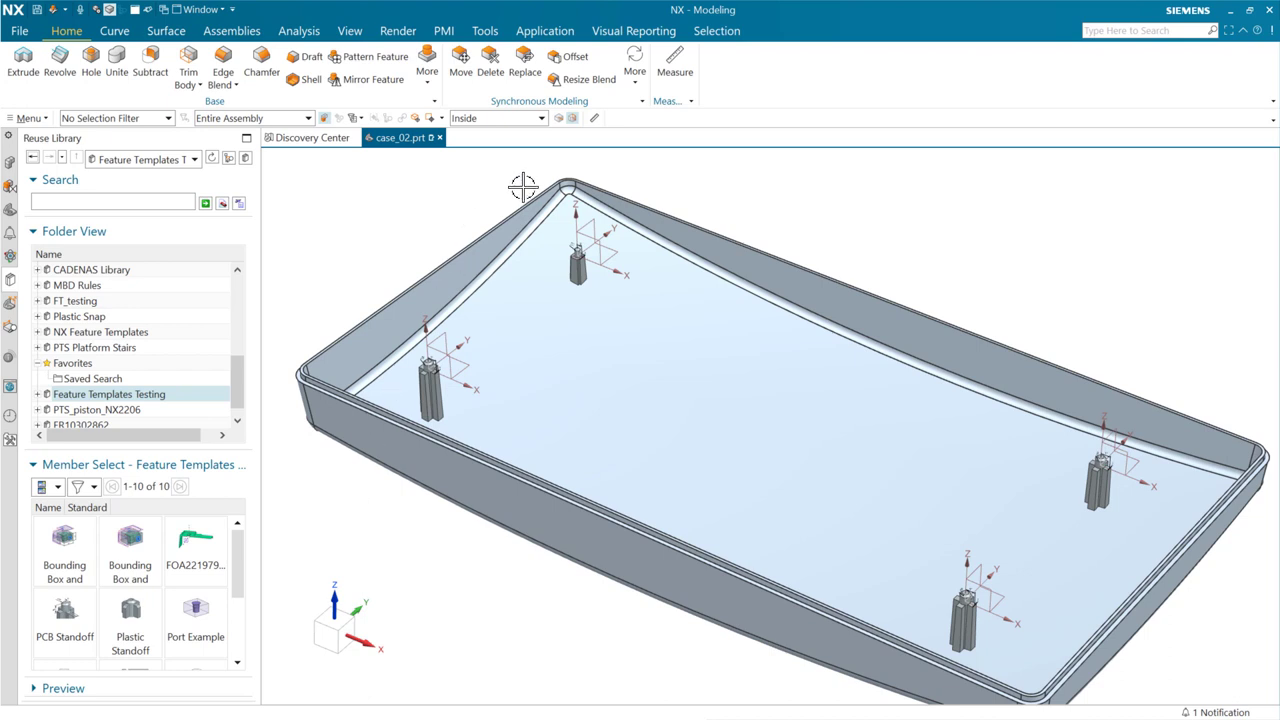
scroll(530, 195, up, 3)
scroll(634, 251, up, 5)
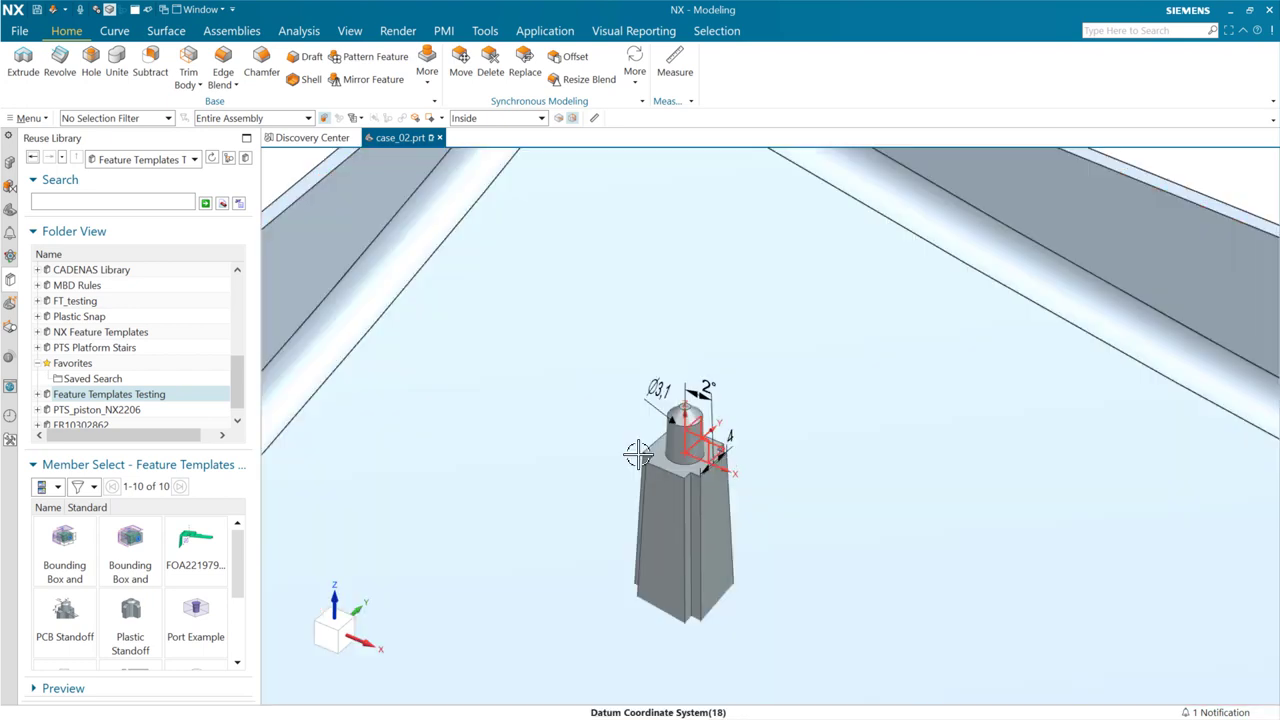
click(690, 456)
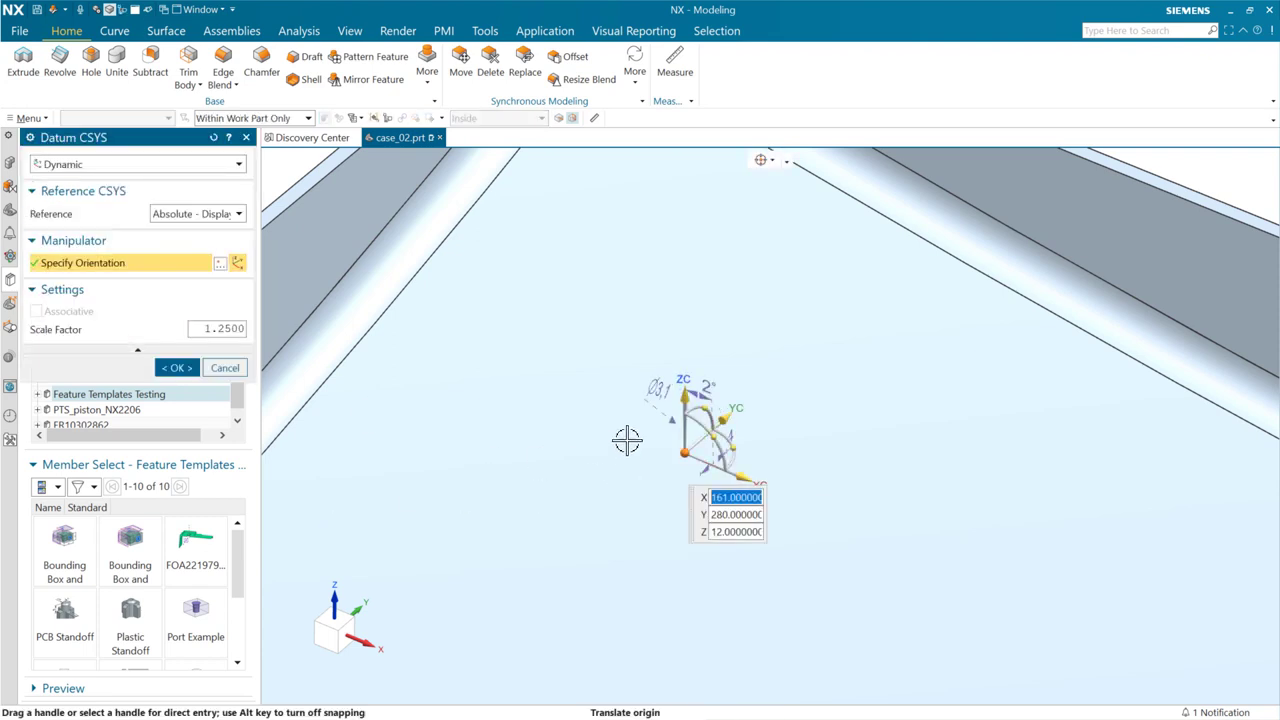
drag(682, 386, 658, 314)
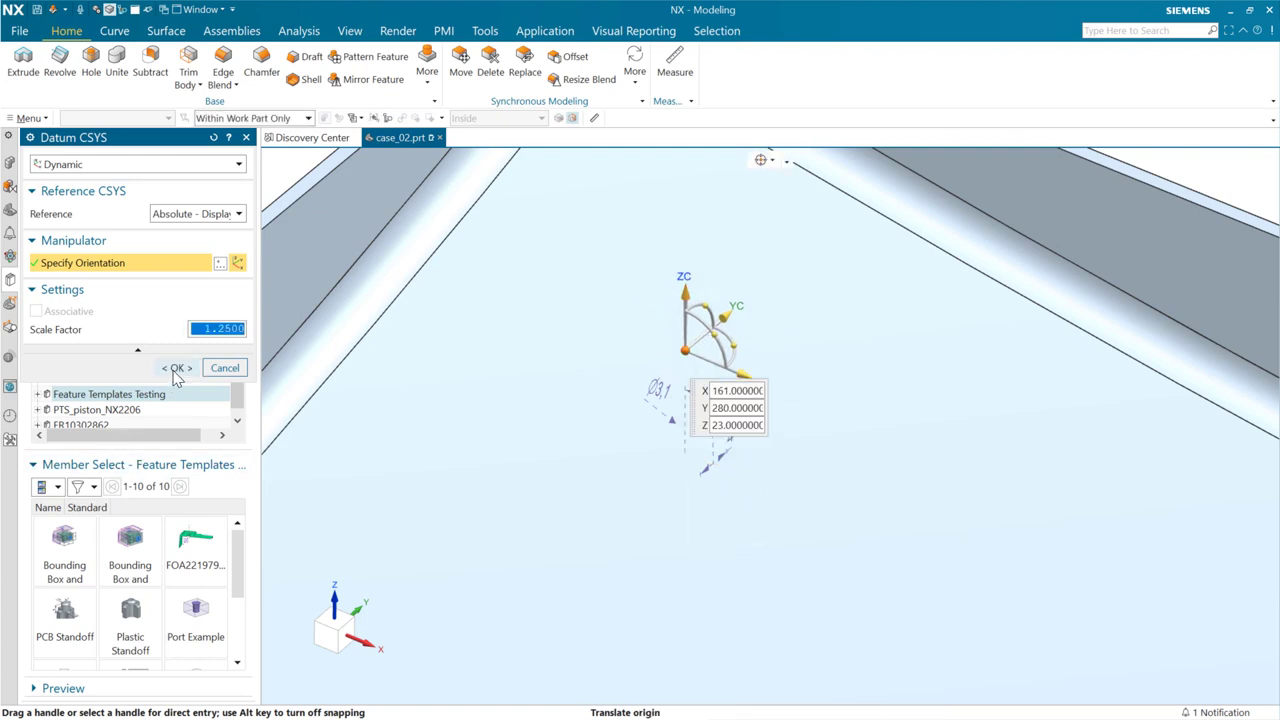
click(176, 367)
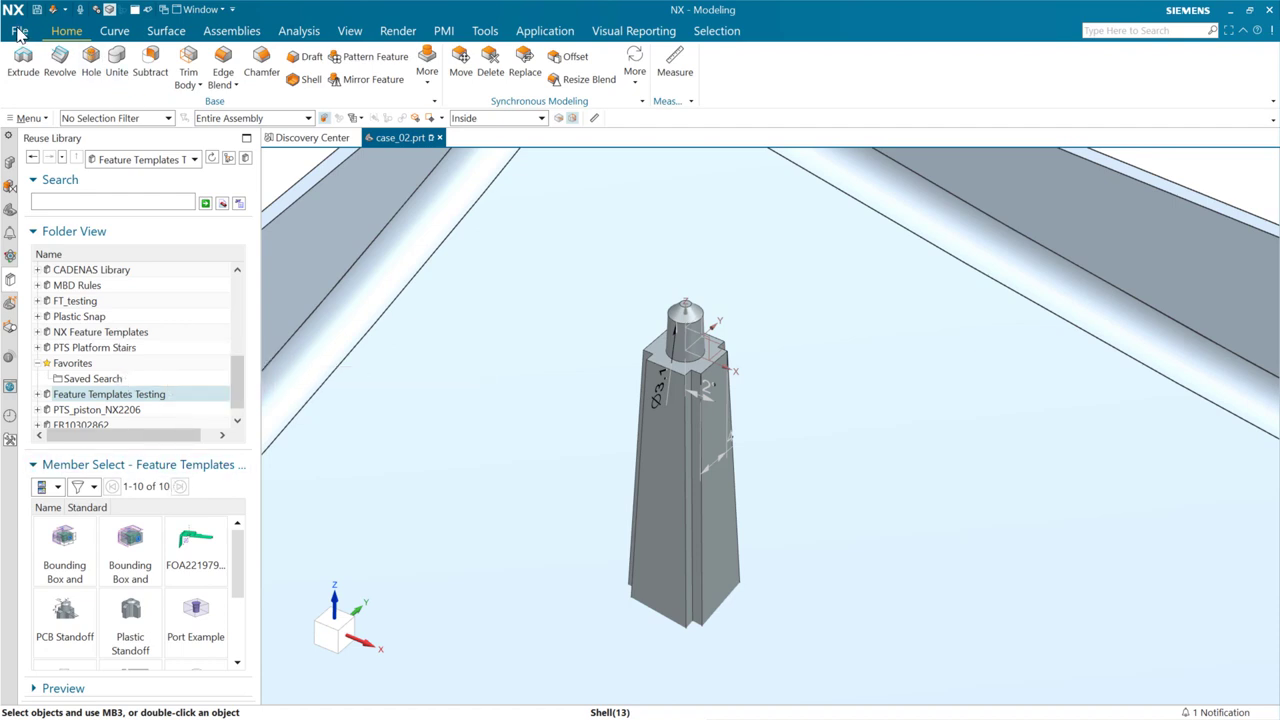
Close case_02.prt and open FT_test_for_ports.prt.
scroll(503, 383, down, 5)
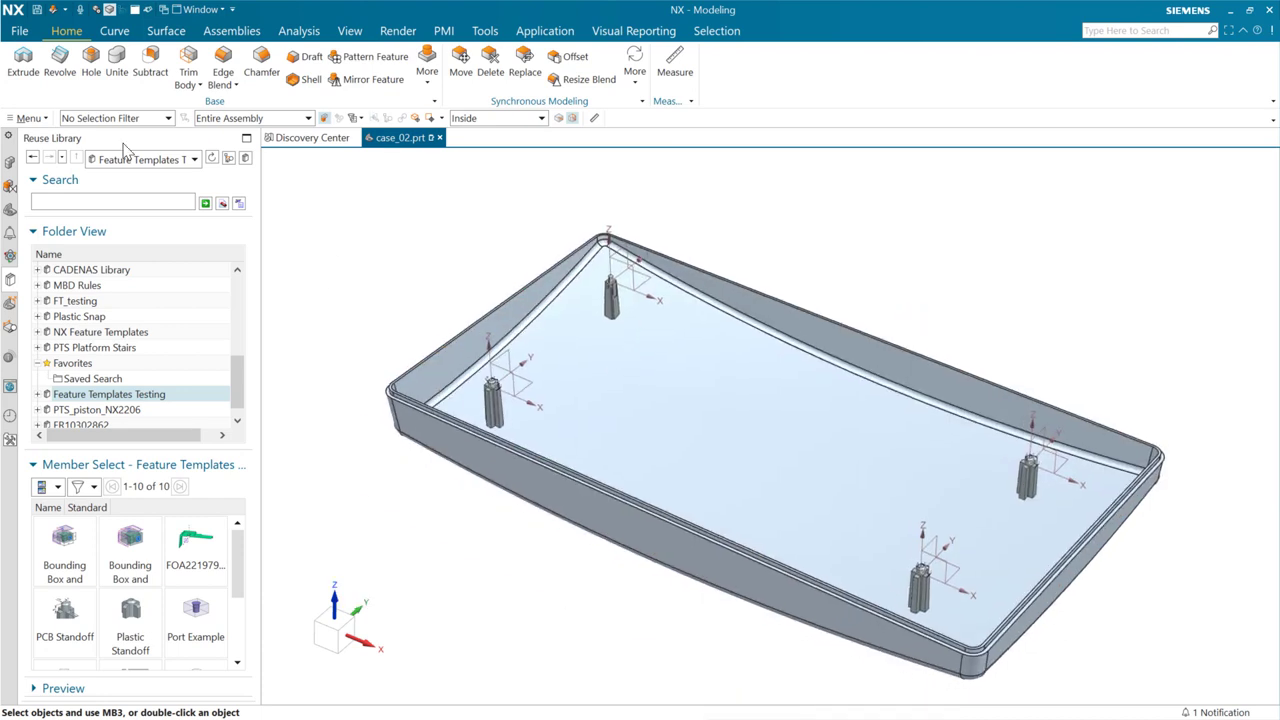
click(19, 31)
mouse_move(109, 90)
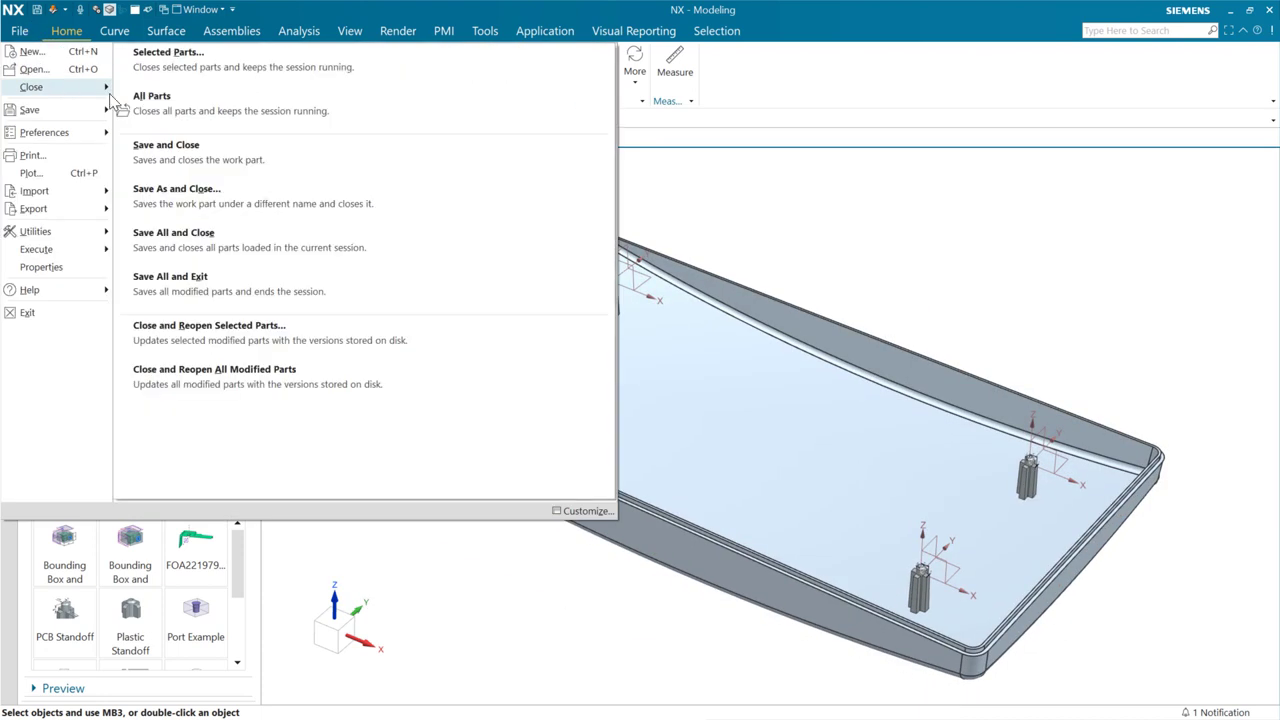
click(134, 174)
click(641, 403)
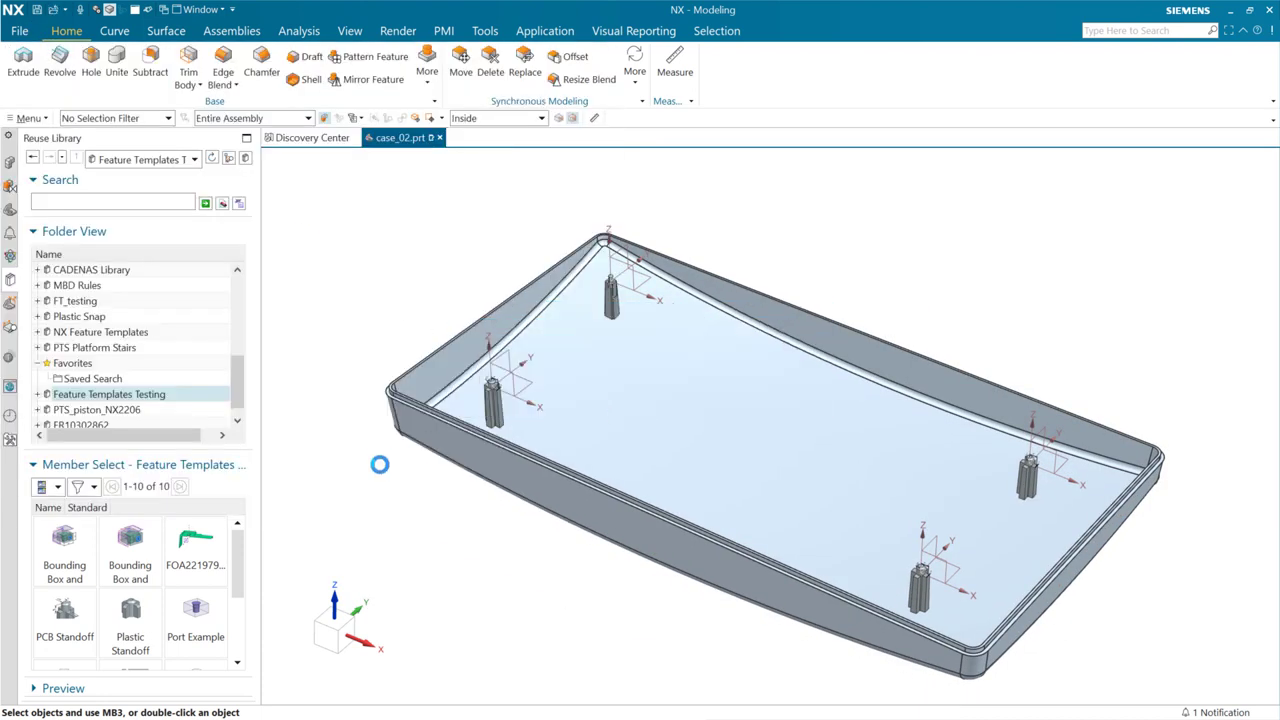
click(90, 300)
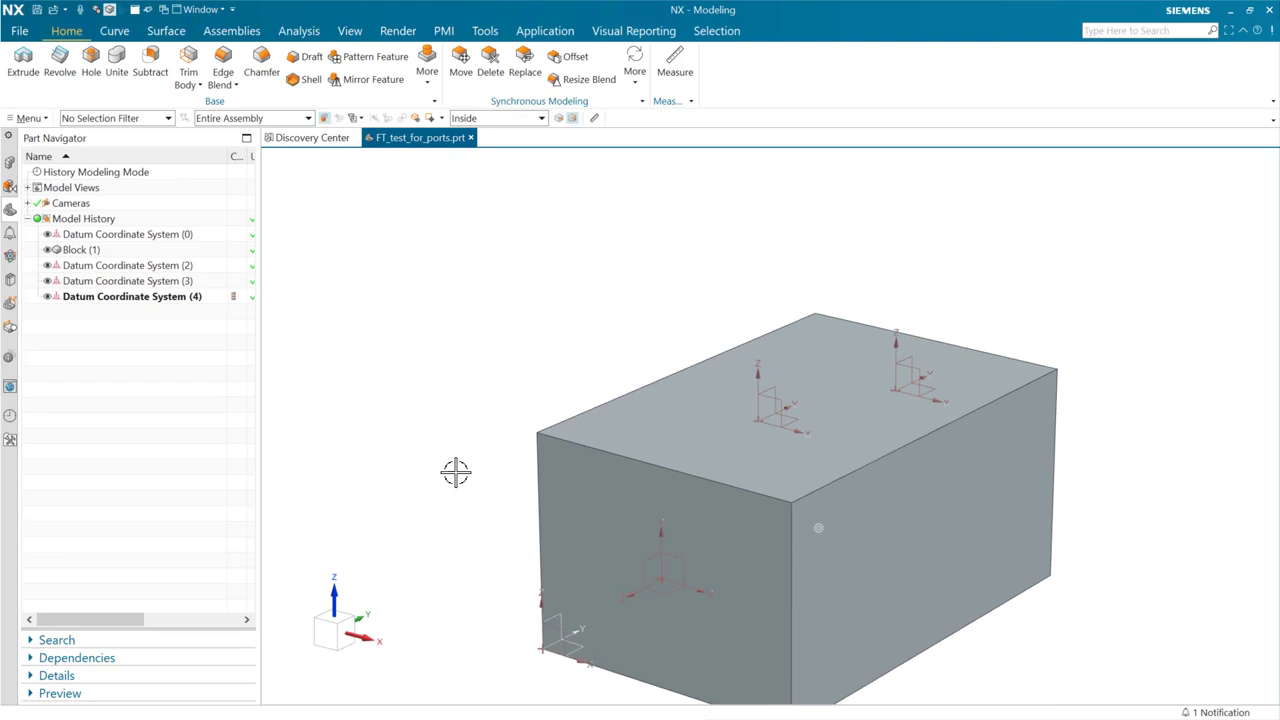
Insert the Pressure Port feature template from the Reuse Library, positioning it on the top face's nearer datum coordinate system and targeting the block.
scroll(689, 334, up, 2)
shift+middle_drag(531, 399, 514, 260)
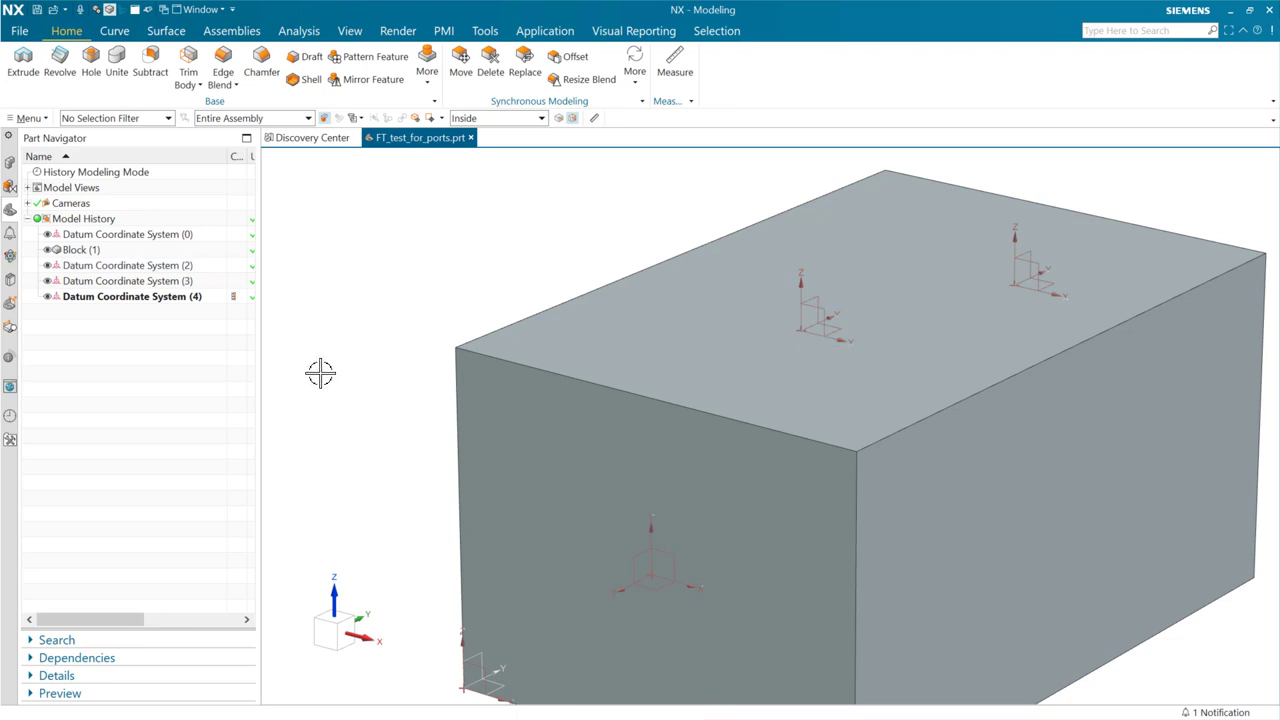
click(10, 280)
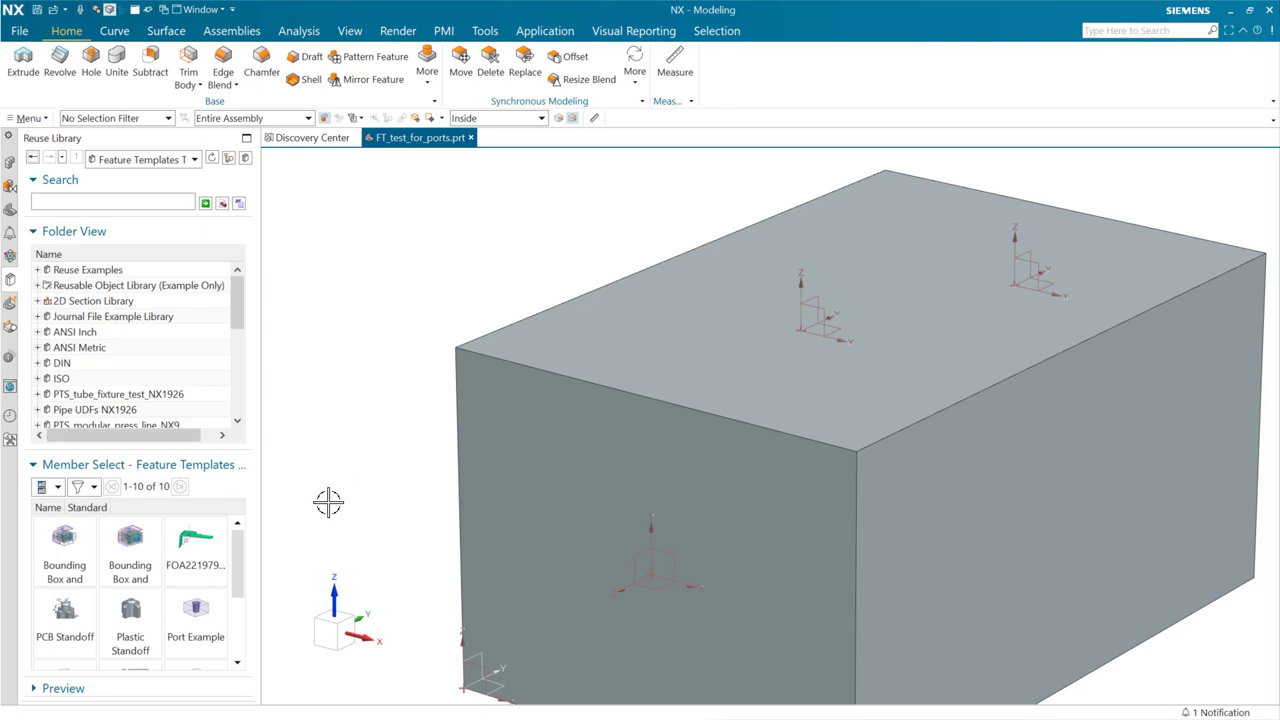
drag(240, 568, 228, 608)
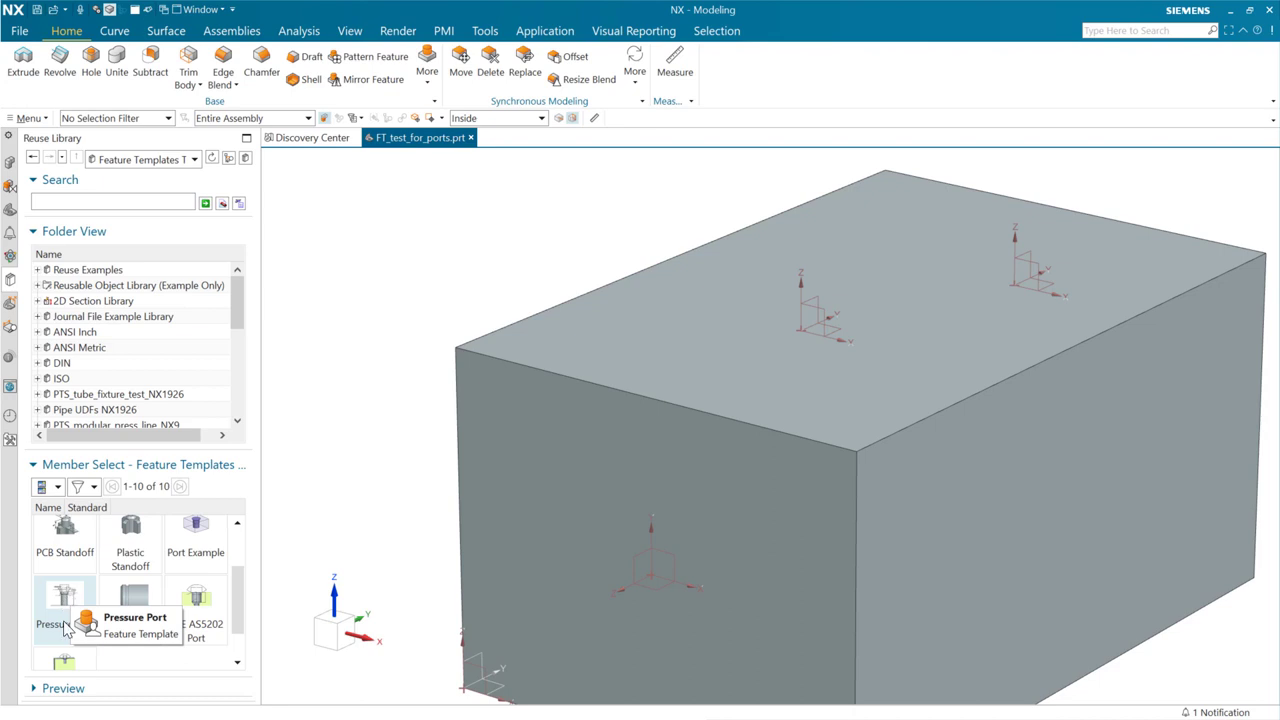
drag(57, 607, 785, 320)
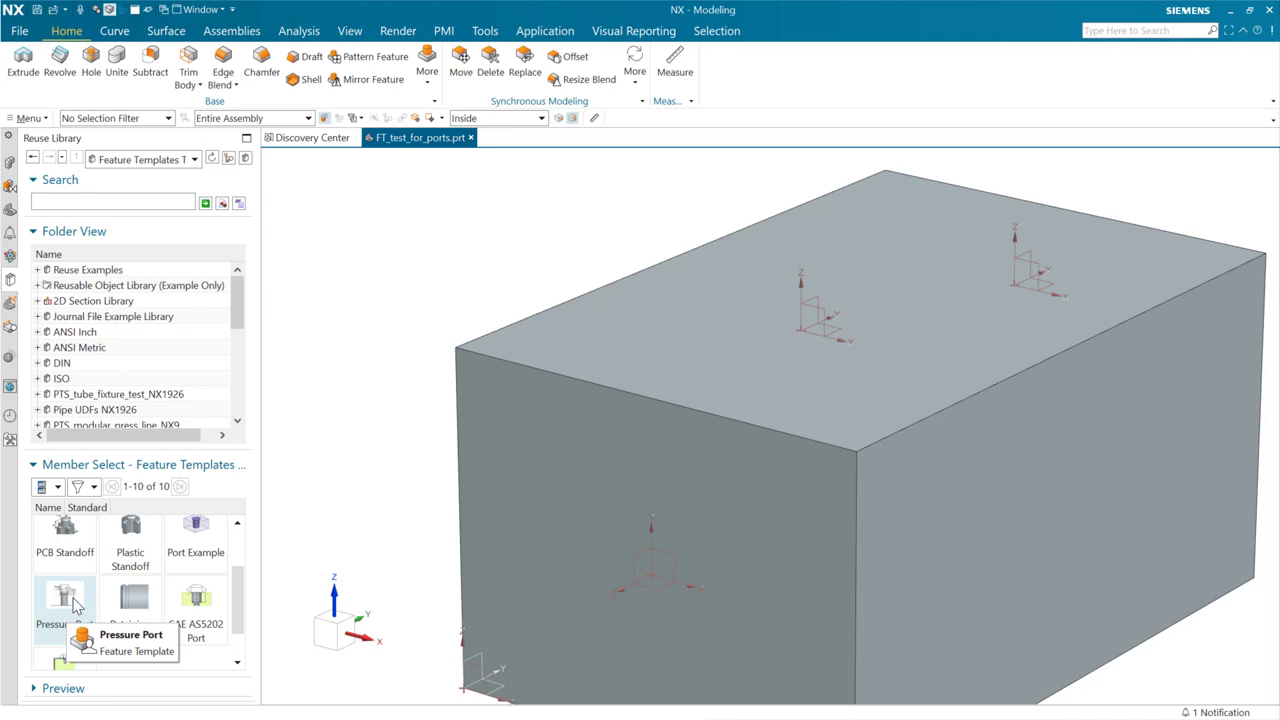
drag(72, 597, 370, 323)
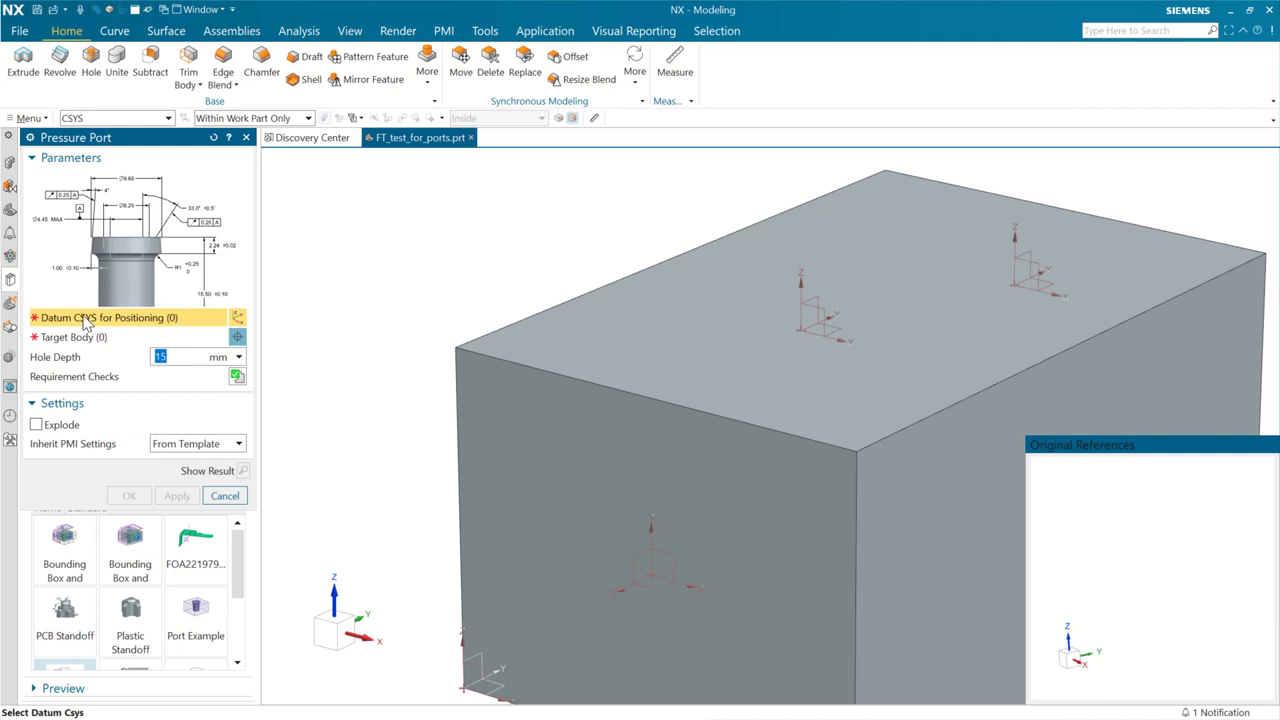
click(806, 318)
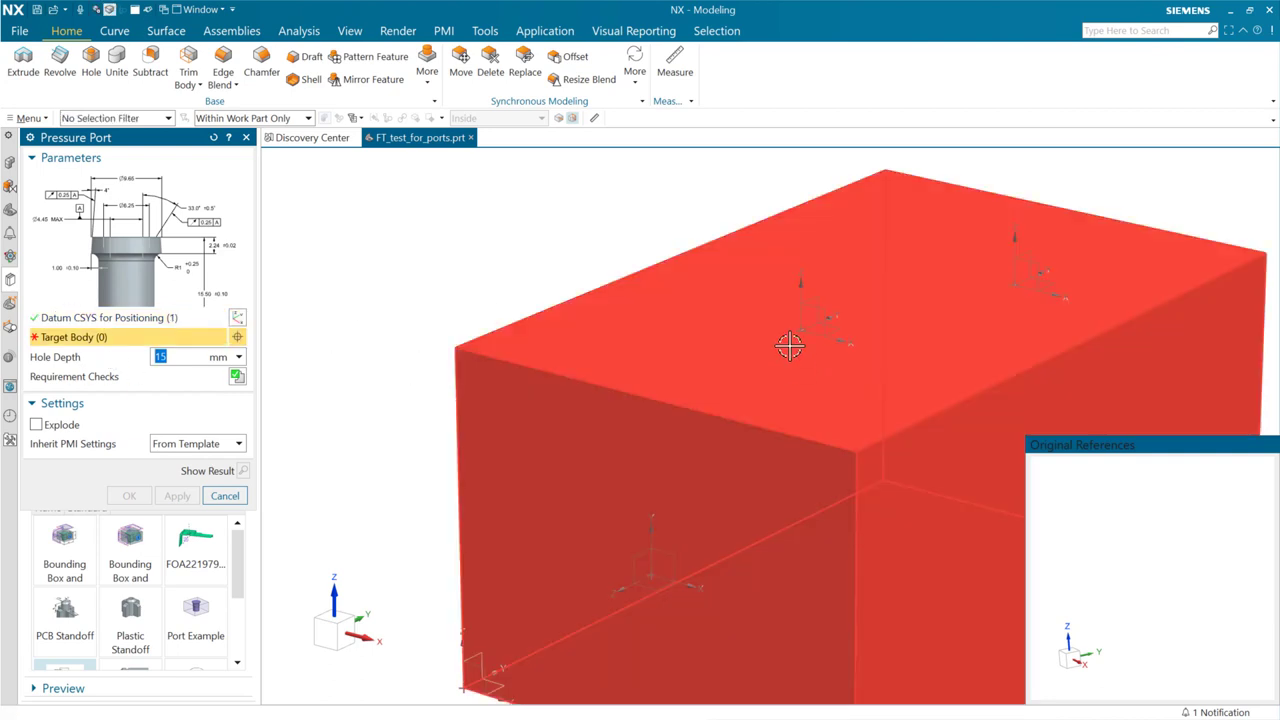
click(795, 354)
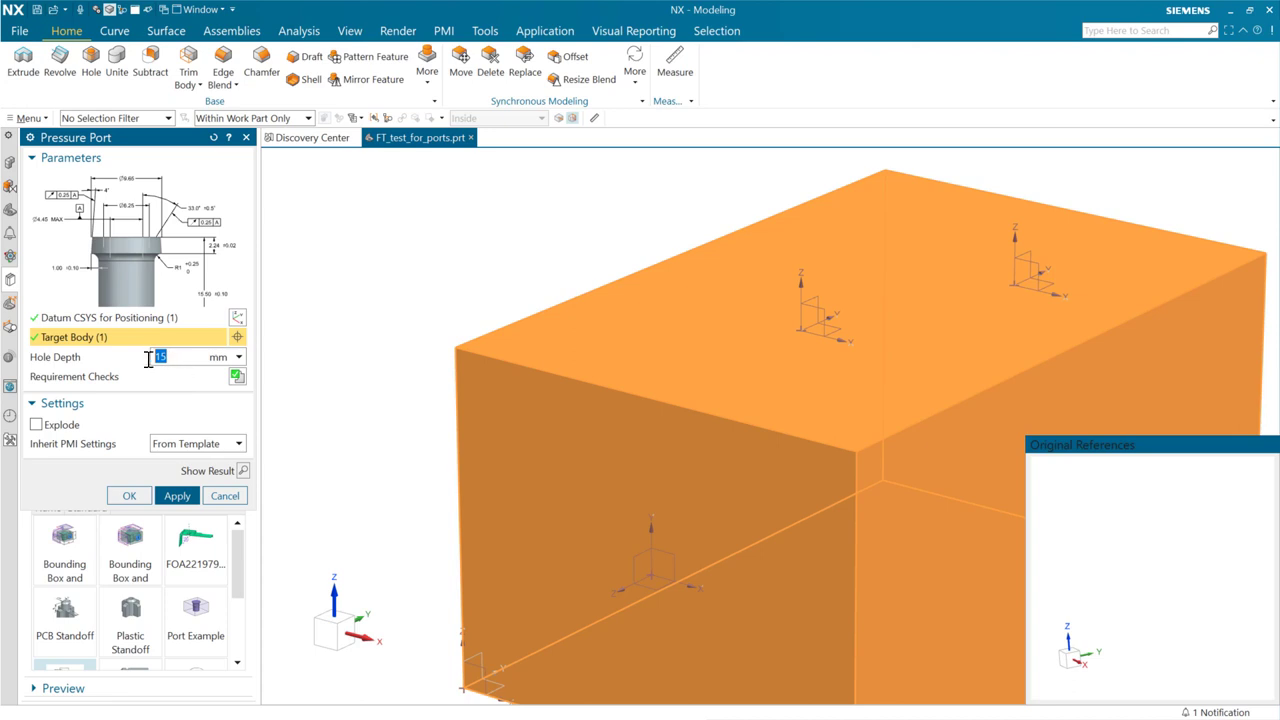
Set the Pressure Port's hole depth to 80 mm, review its requirement check, and create the port.
text(0)
key(Return)
drag(1184, 455, 1171, 294)
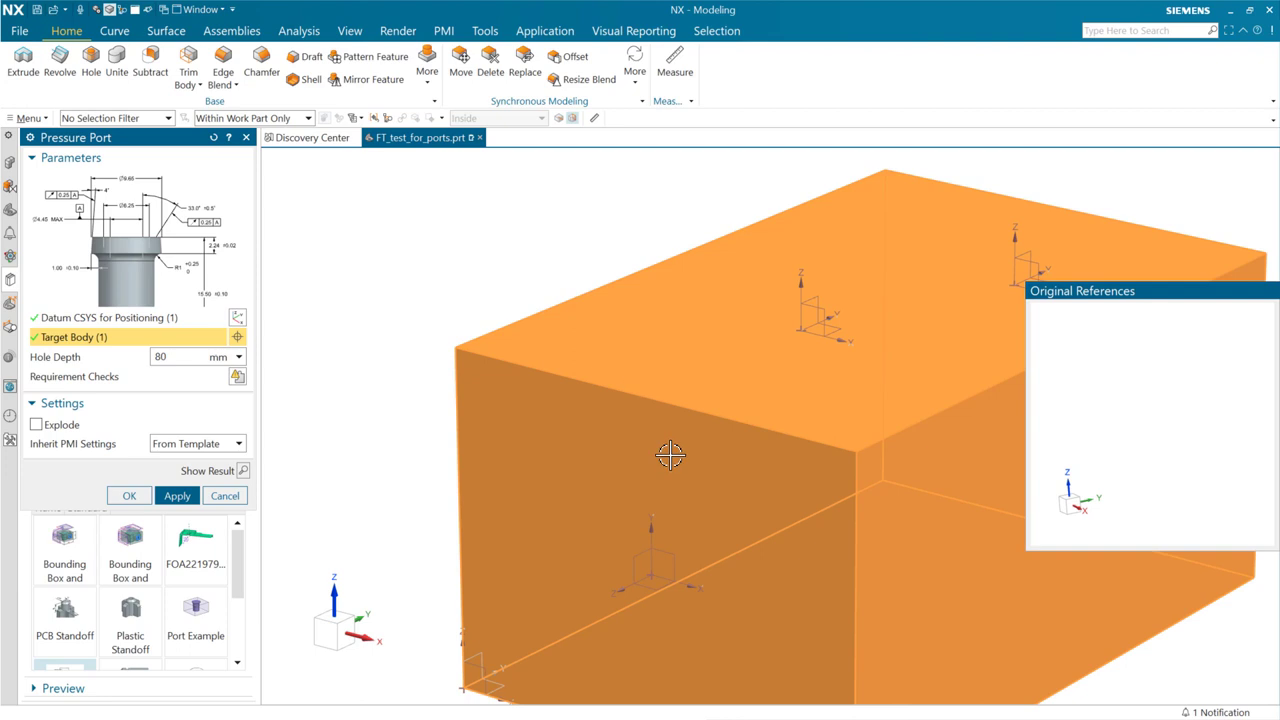
scroll(669, 443, up, 3)
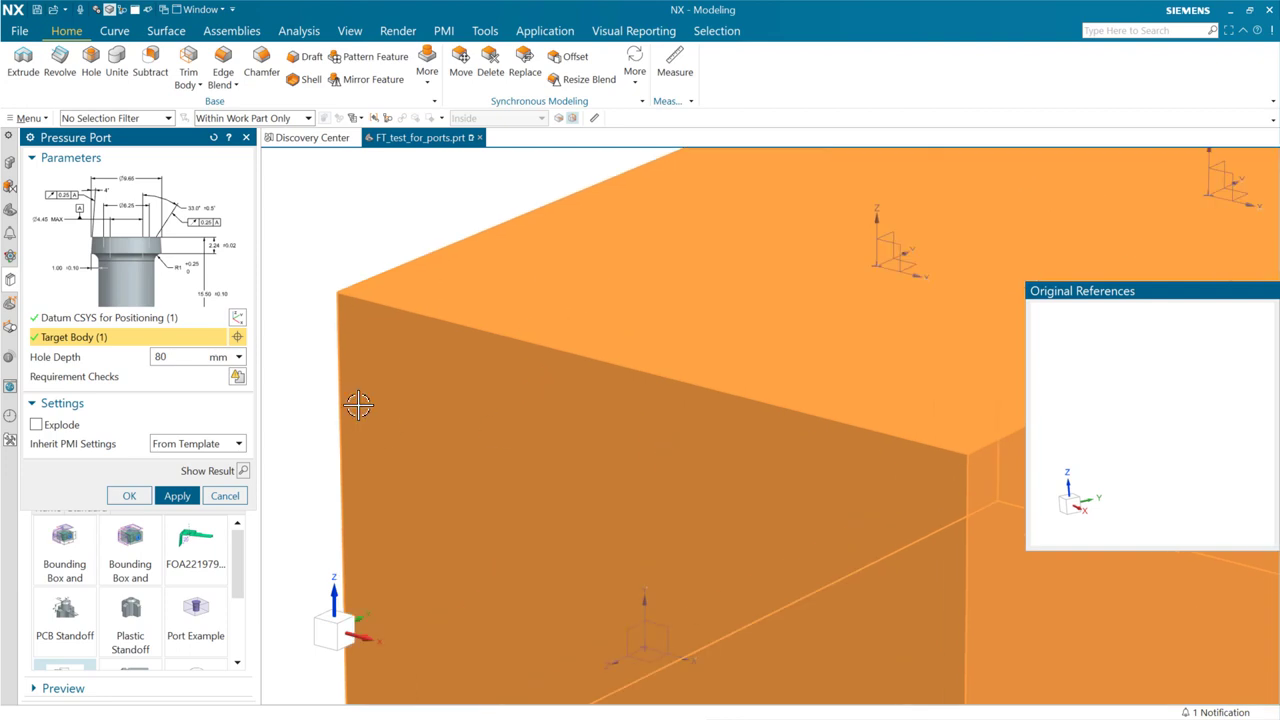
click(237, 377)
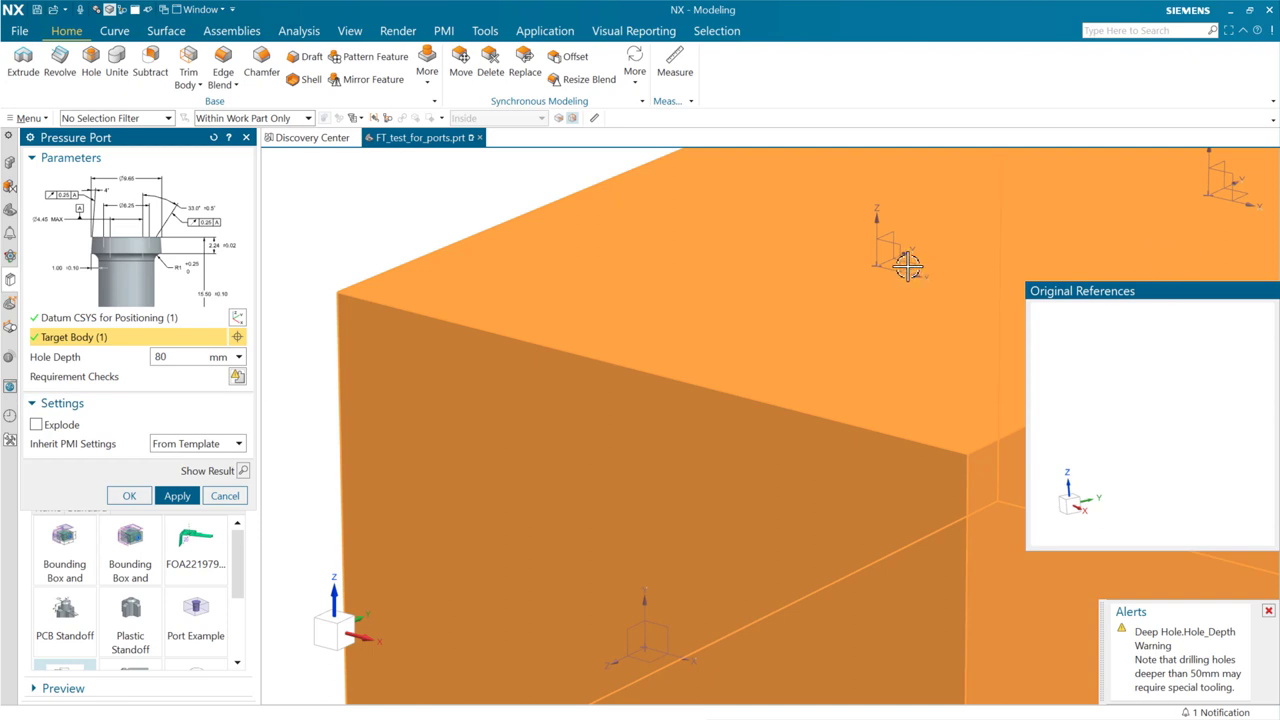
click(92, 318)
click(88, 340)
click(127, 492)
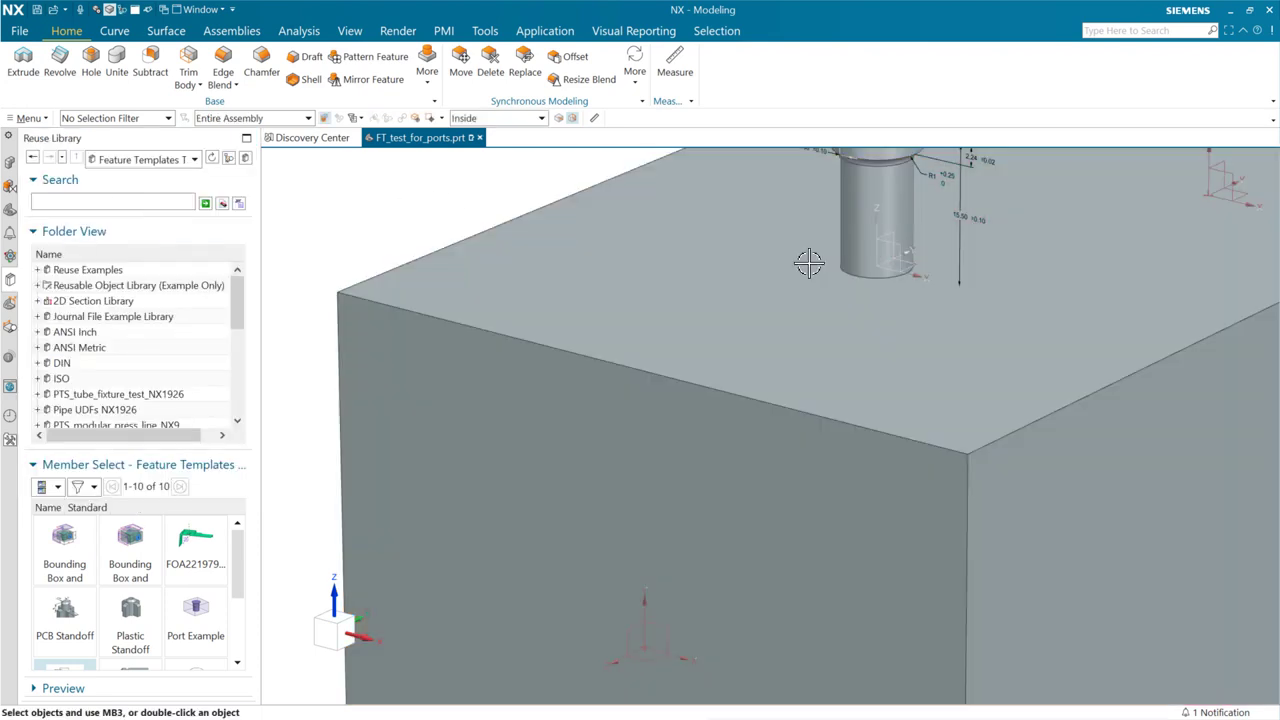
Add a second Pressure Port on the front face's datum coordinate system, targeting the block and keeping the 15 mm hole depth.
shift+middle_drag(814, 257, 789, 459)
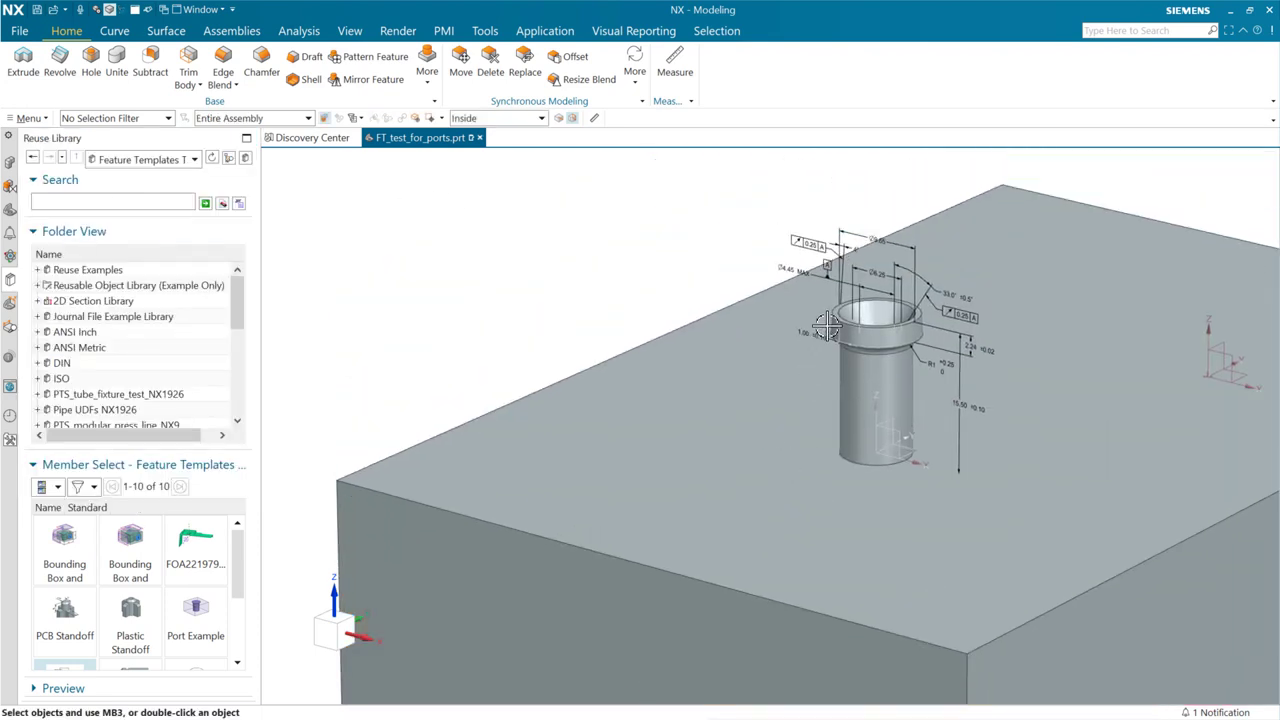
scroll(822, 331, up, 5)
middle_drag(924, 430, 914, 363)
scroll(885, 441, down, 3)
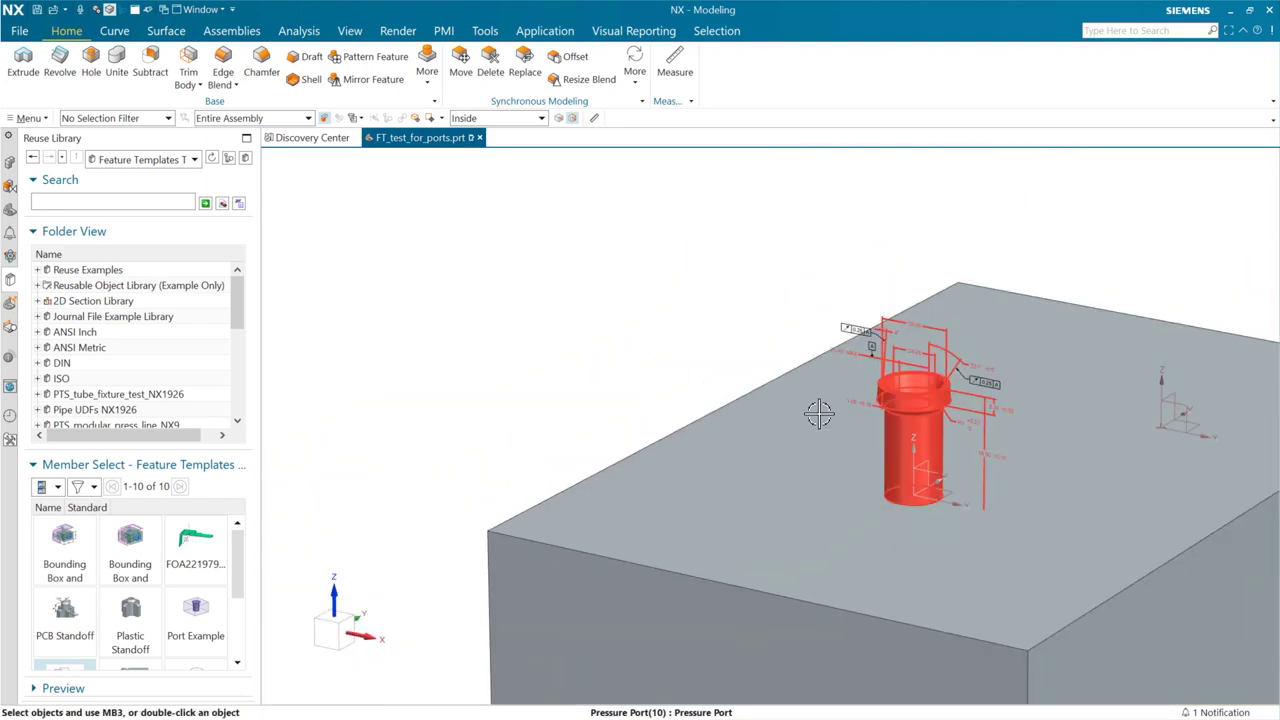
middle_drag(661, 358, 414, 378)
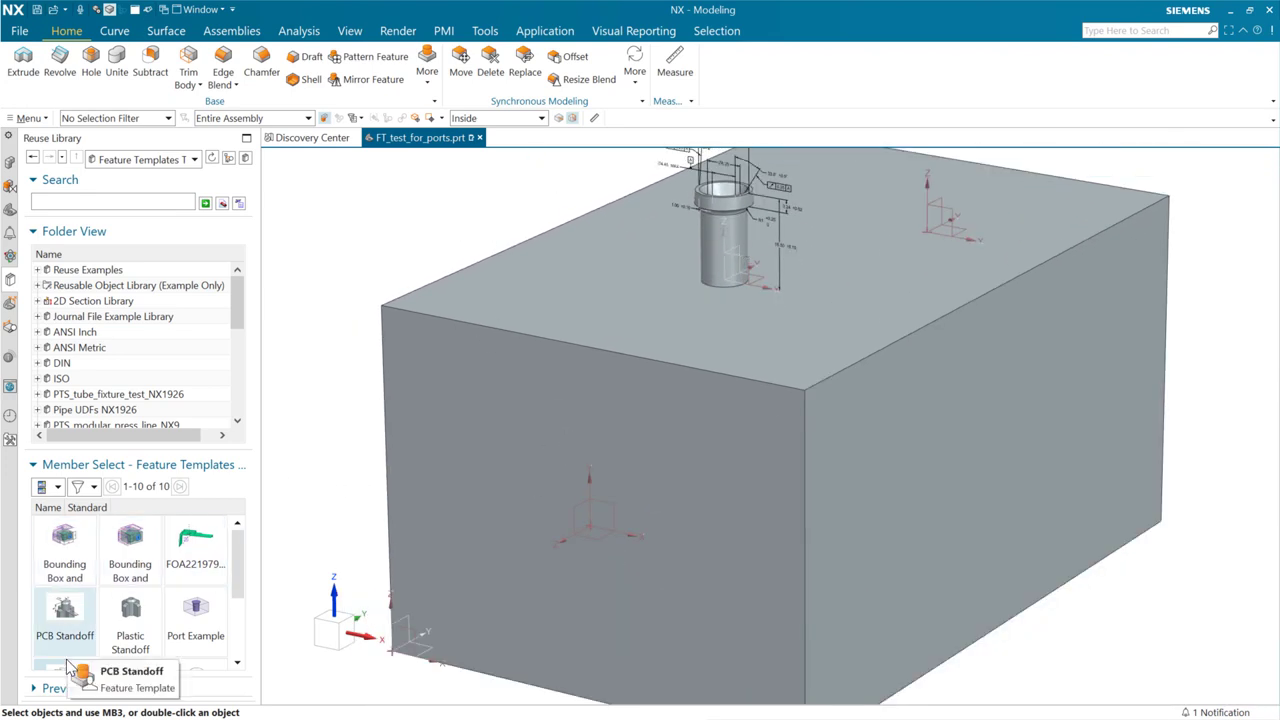
drag(64, 668, 312, 481)
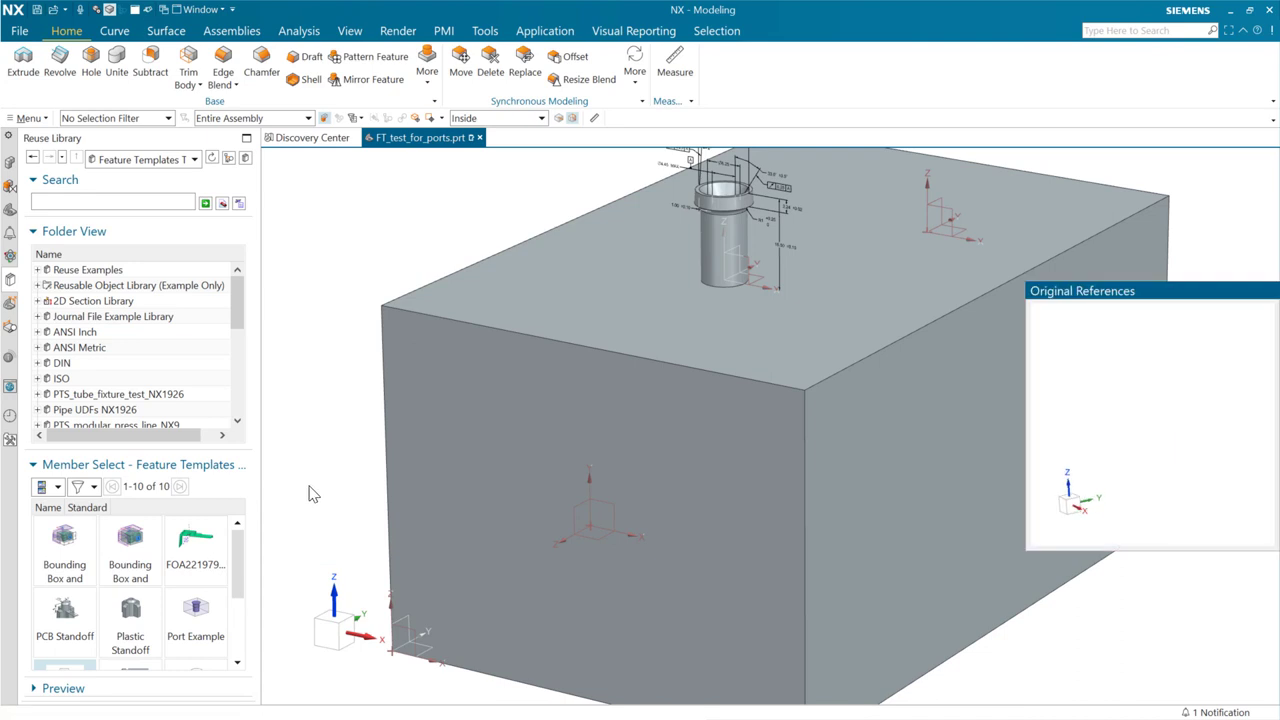
click(592, 523)
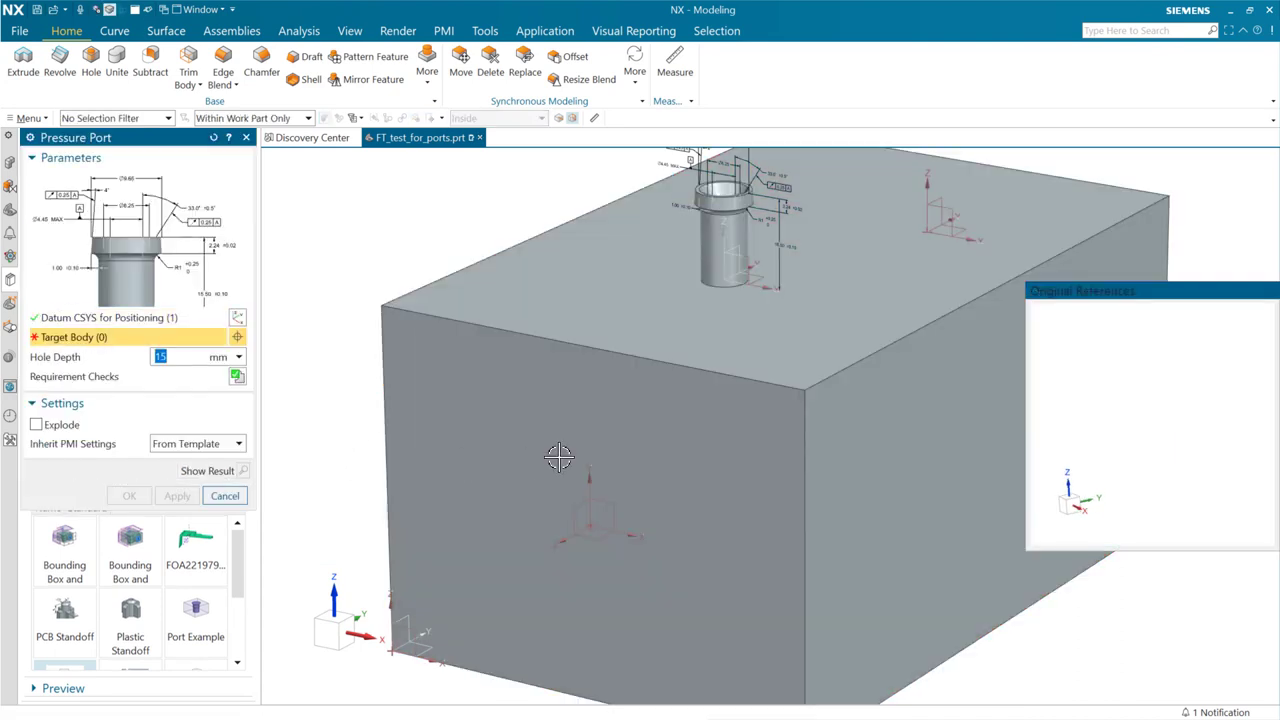
click(559, 457)
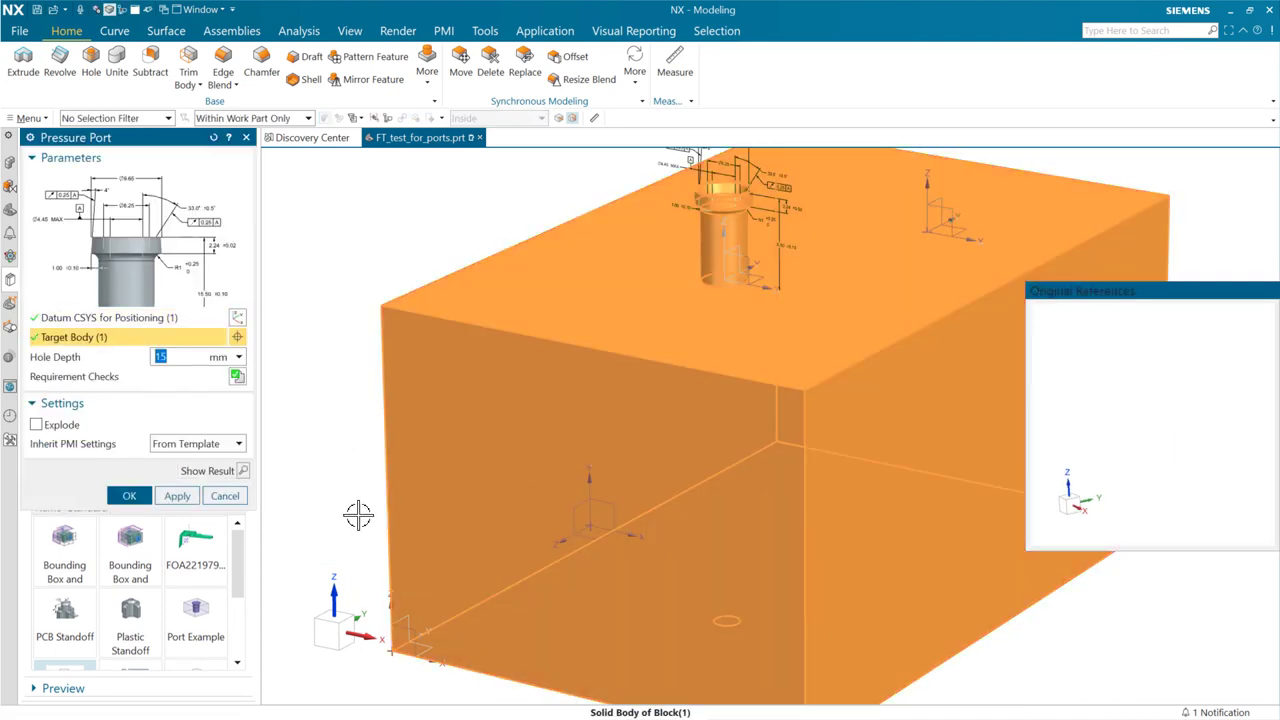
click(124, 496)
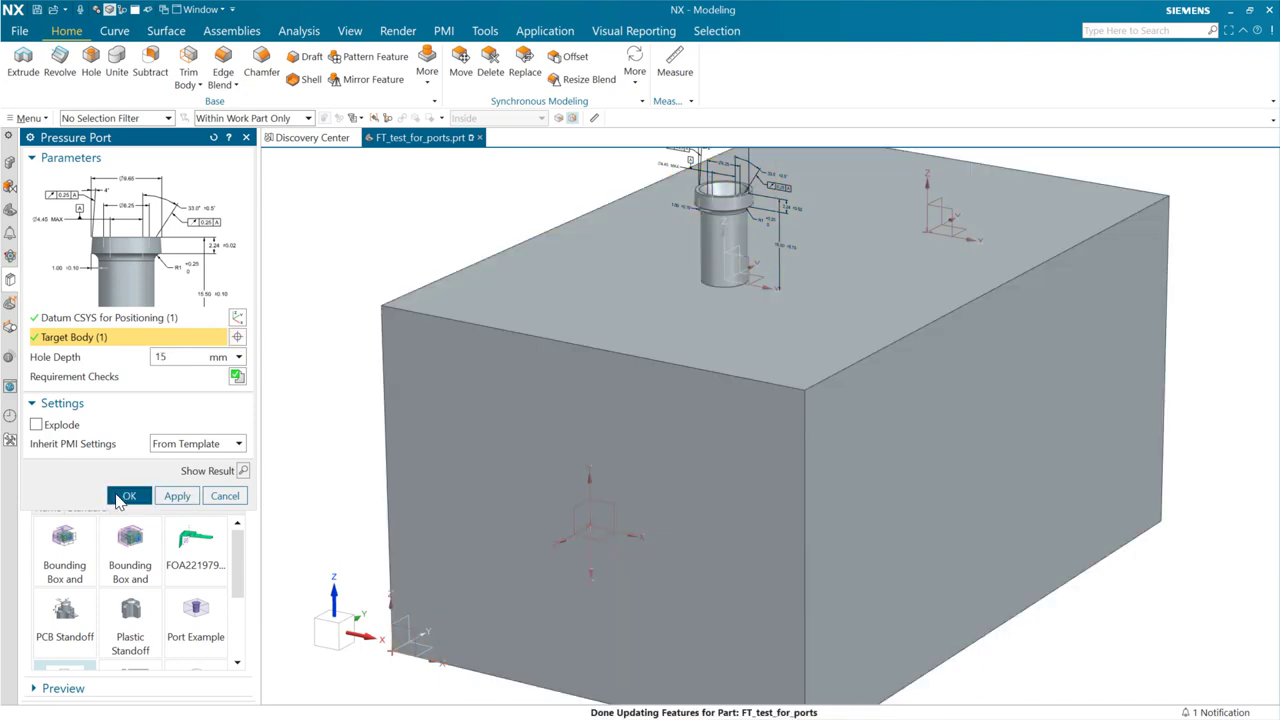
Inspect the front-face Pressure Port's PMI annotations and turn on Clip Section to cut the block through both ports.
middle_drag(522, 516, 594, 418)
scroll(596, 420, up, 5)
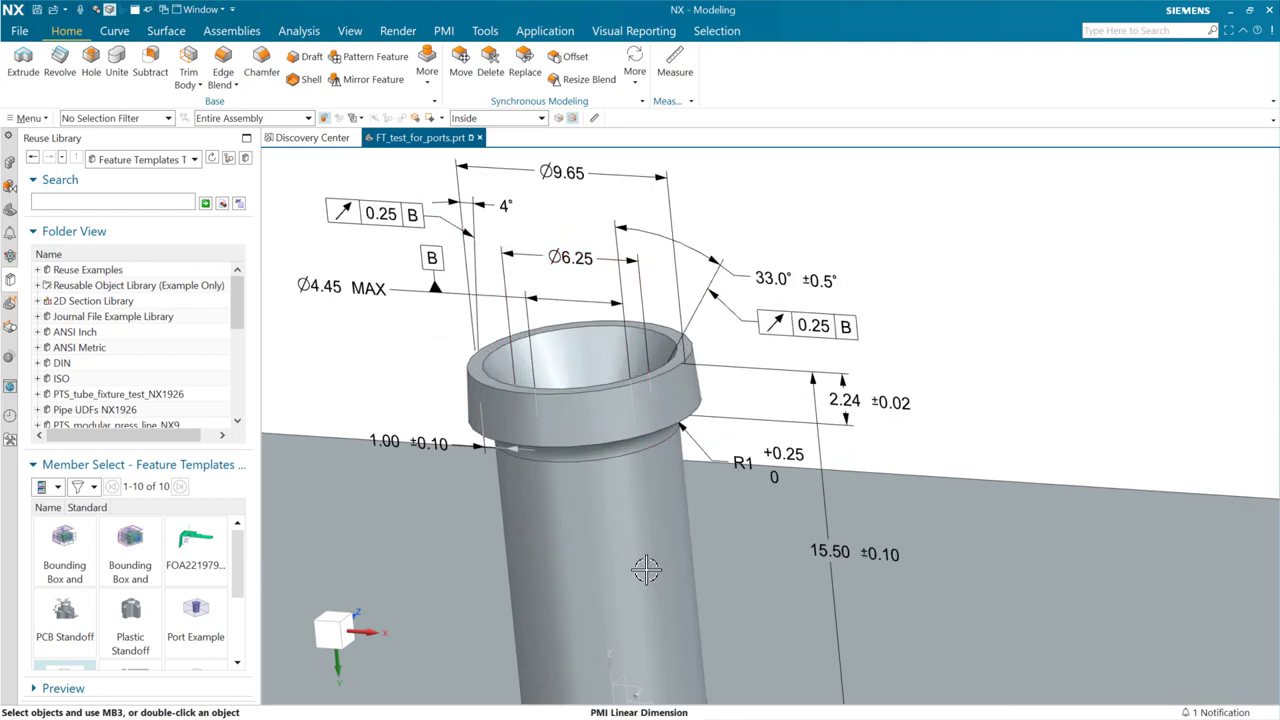
middle_drag(646, 570, 419, 489)
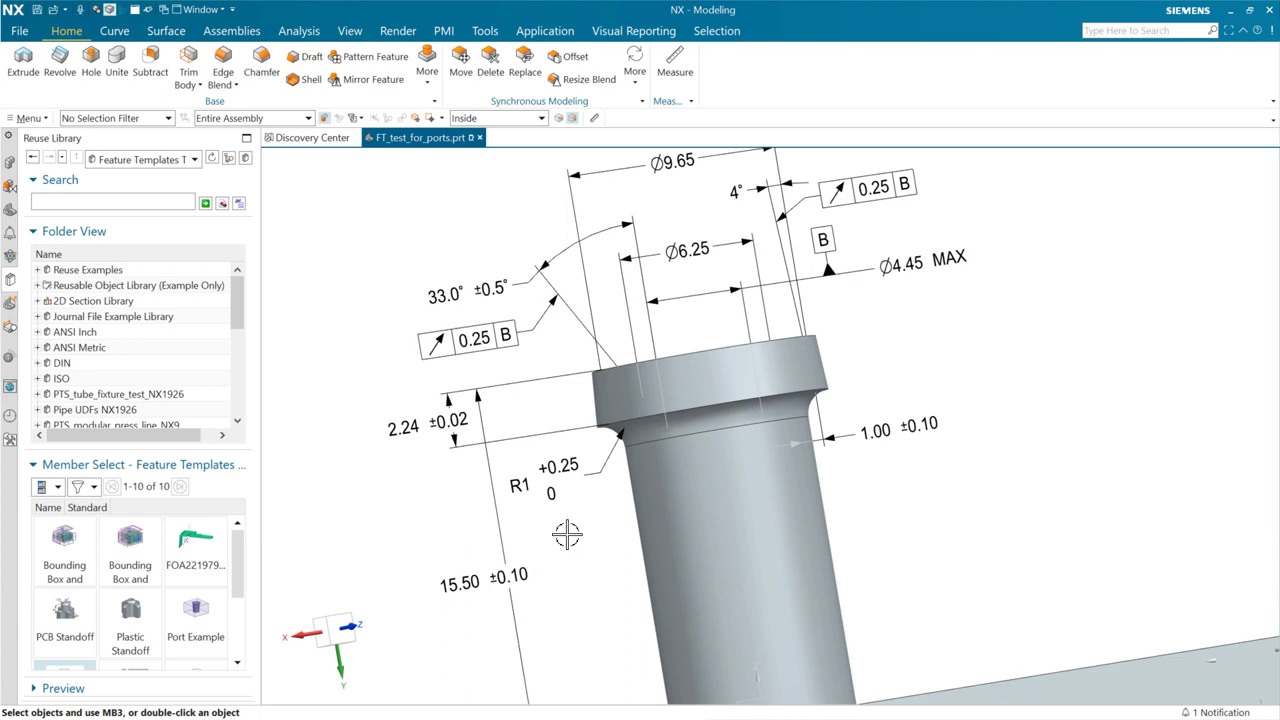
middle_drag(648, 545, 800, 532)
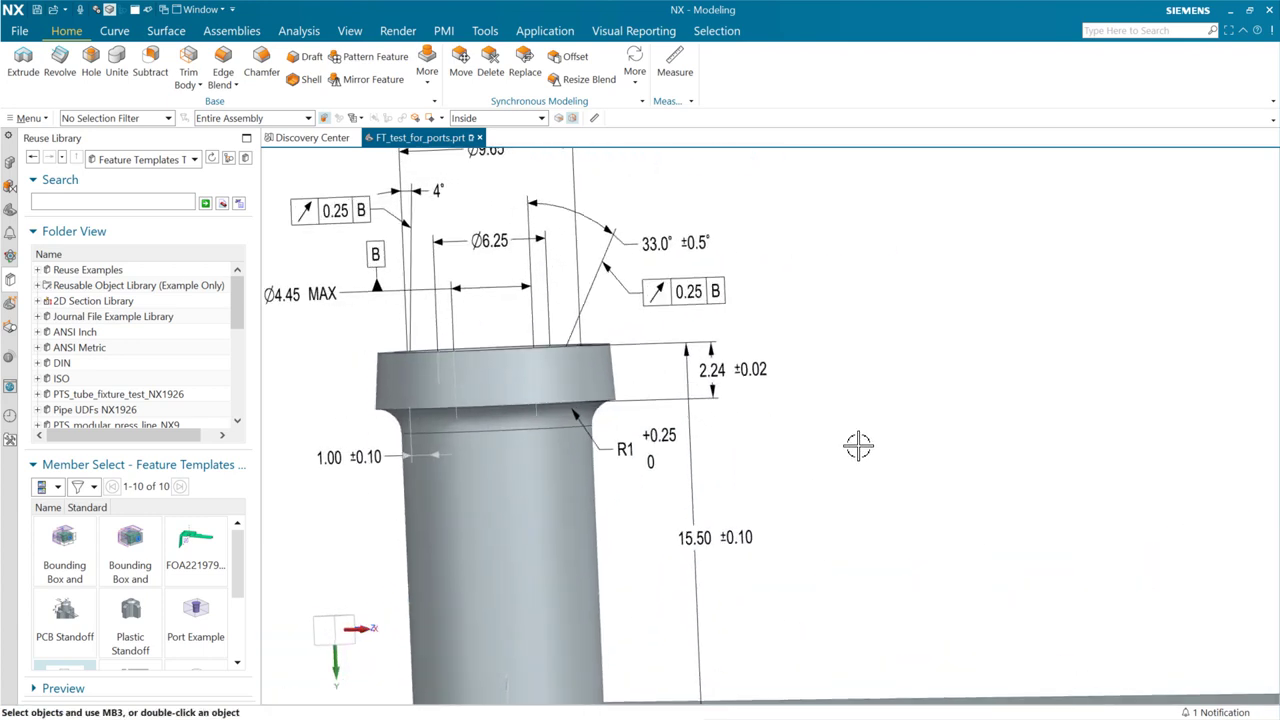
key(Home)
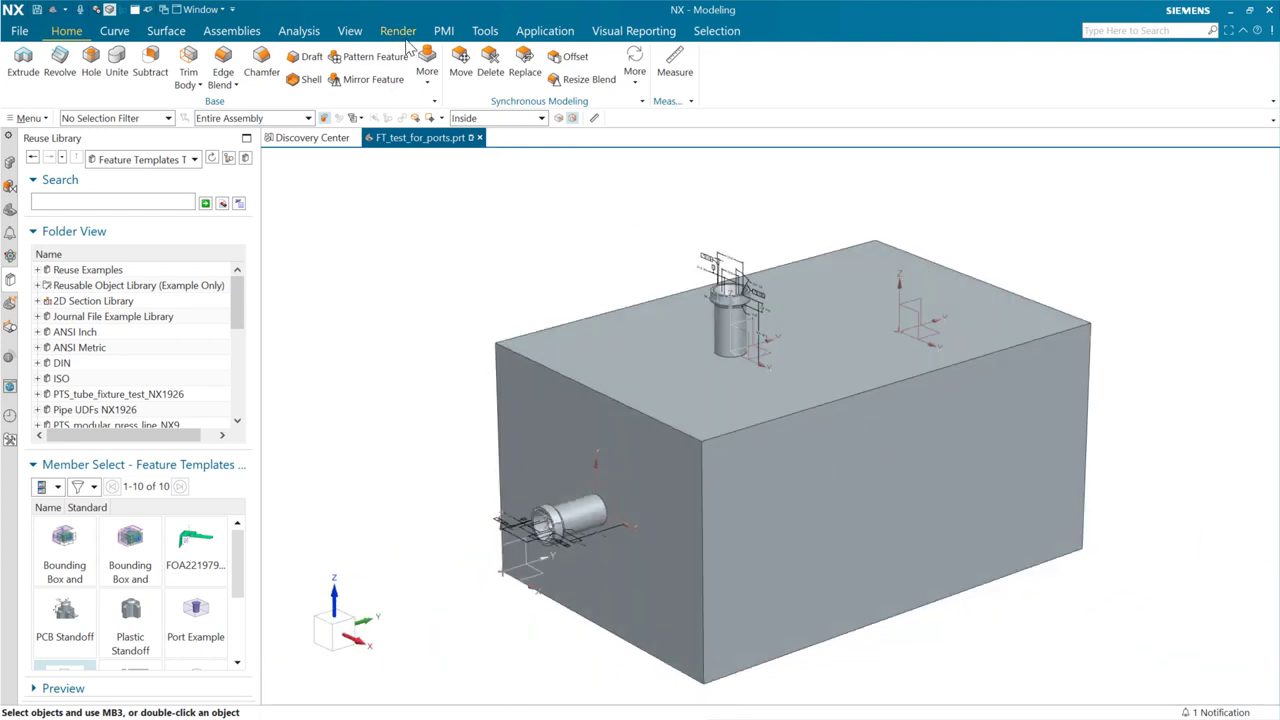
click(348, 31)
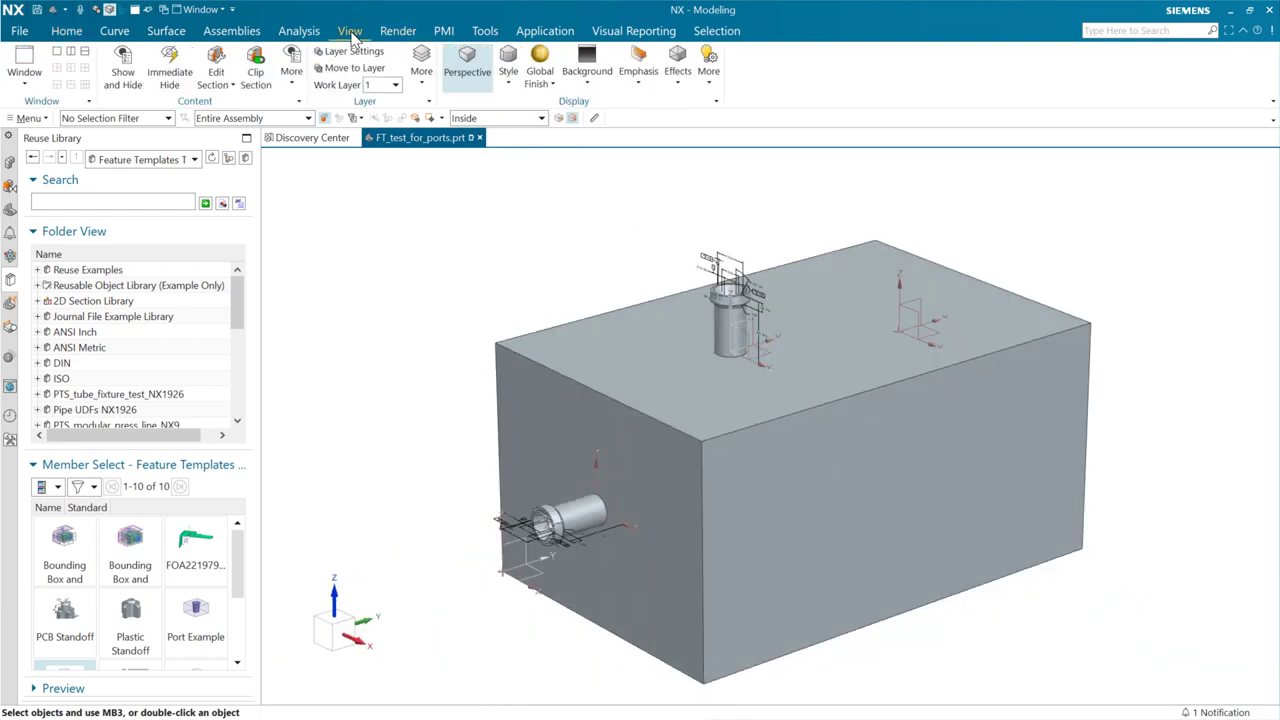
click(255, 68)
scroll(394, 309, up, 4)
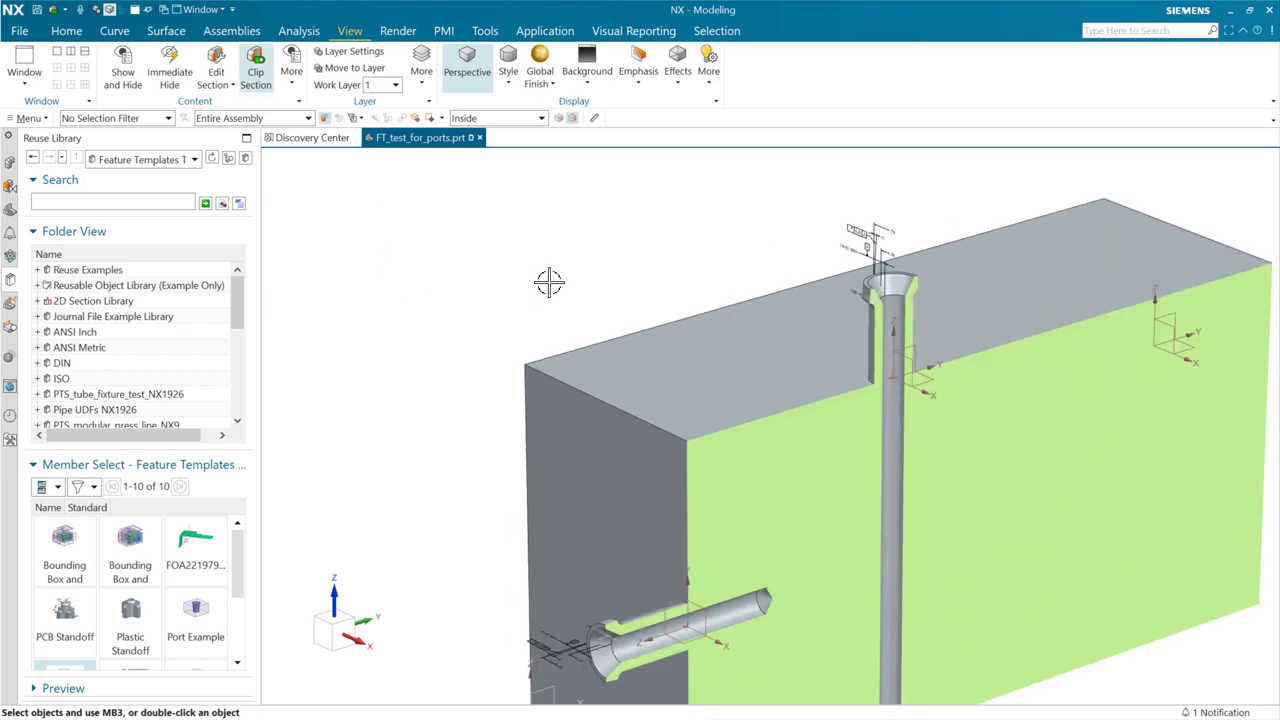
shift+middle_drag(462, 258, 468, 210)
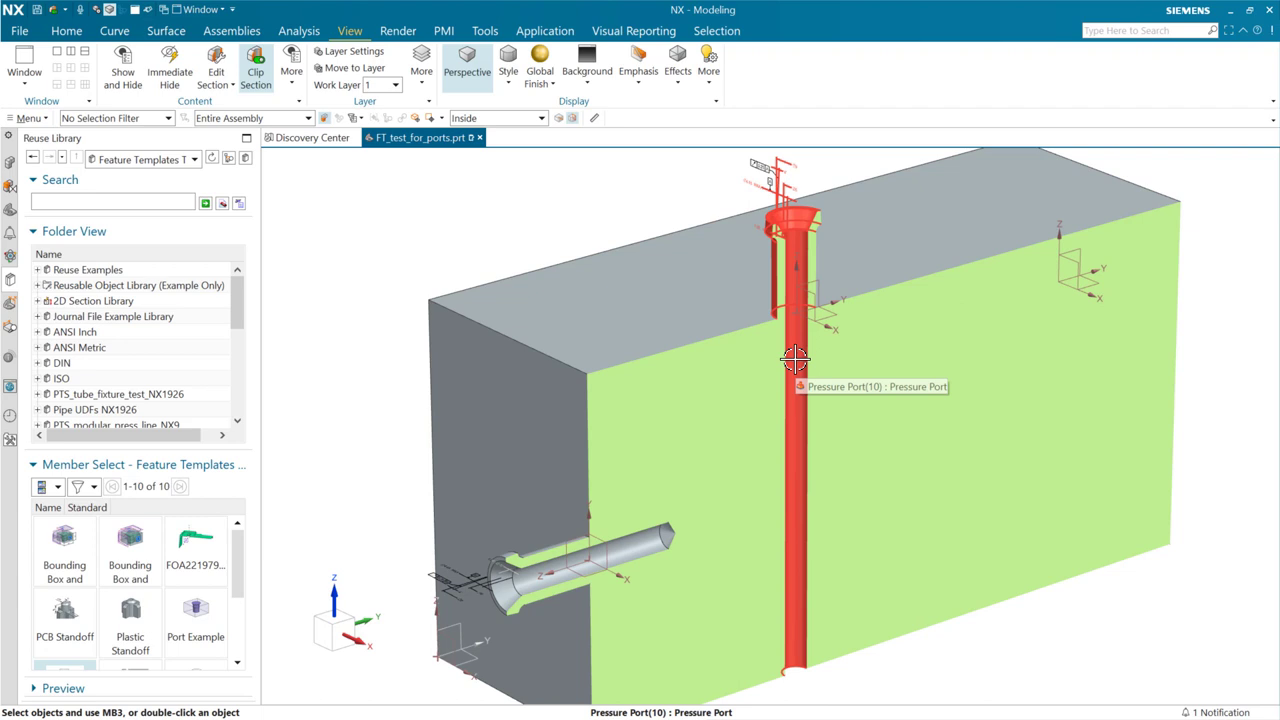
click(795, 358)
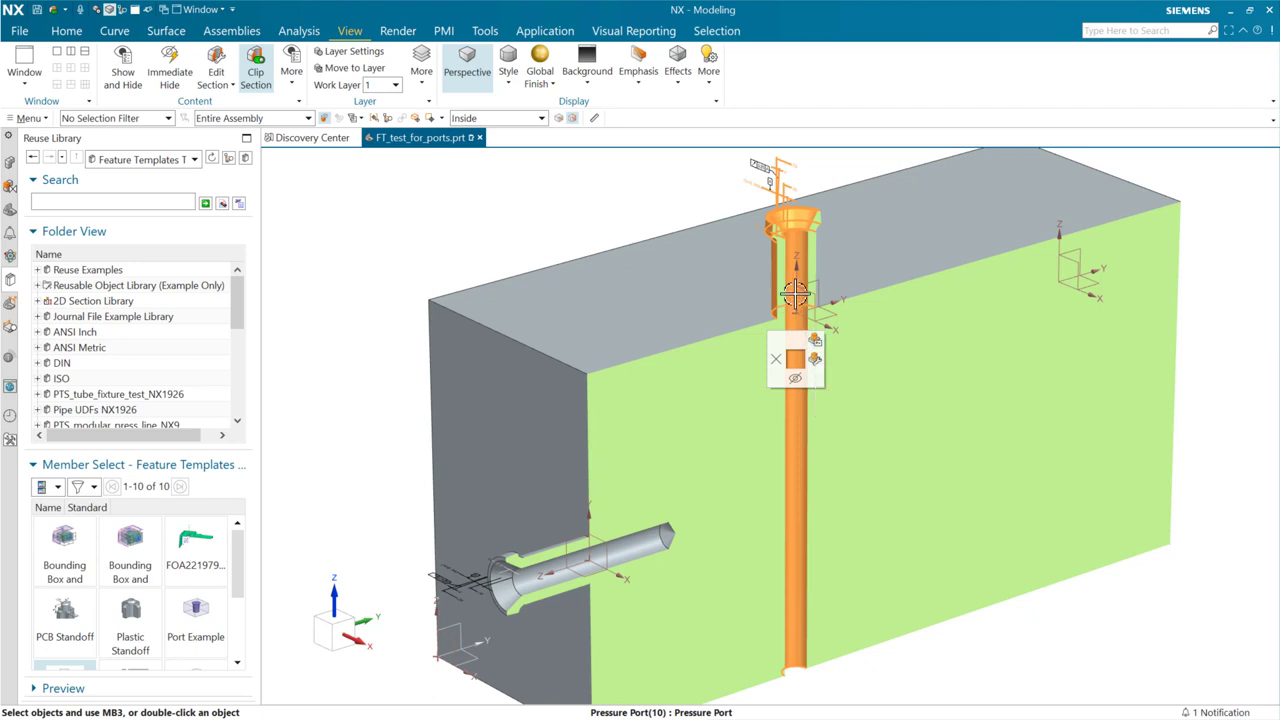
click(816, 357)
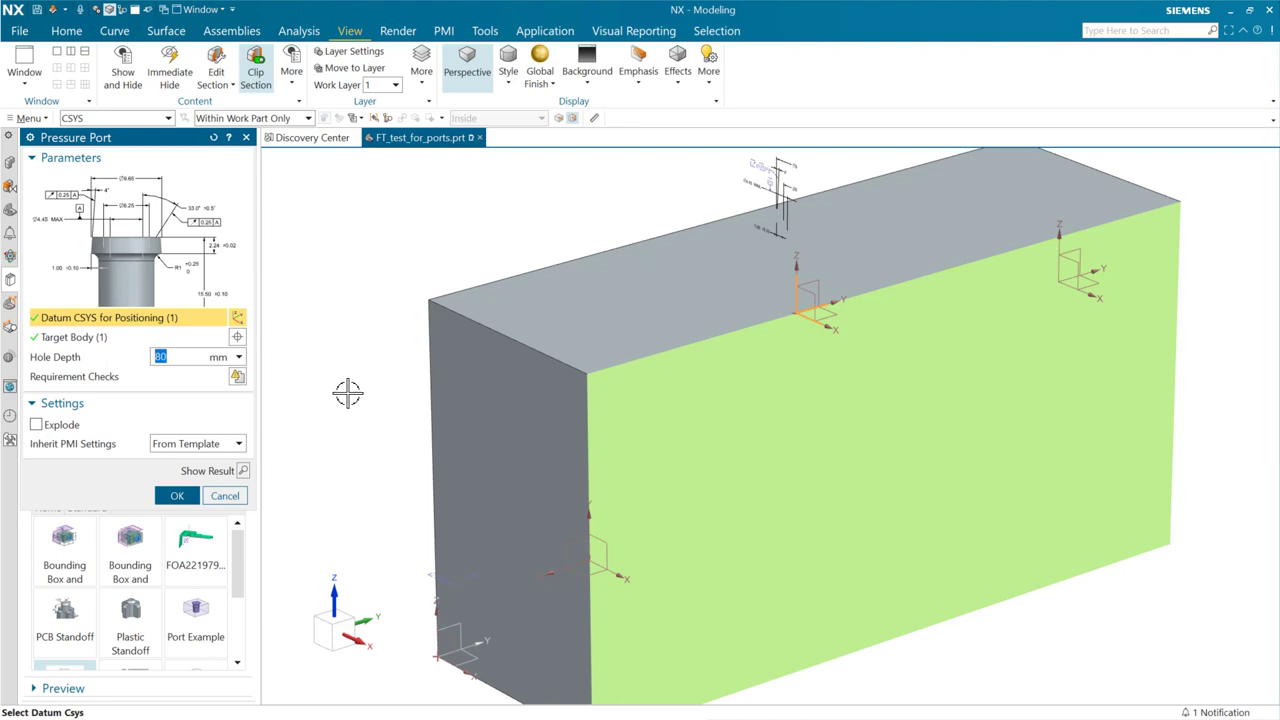
click(228, 495)
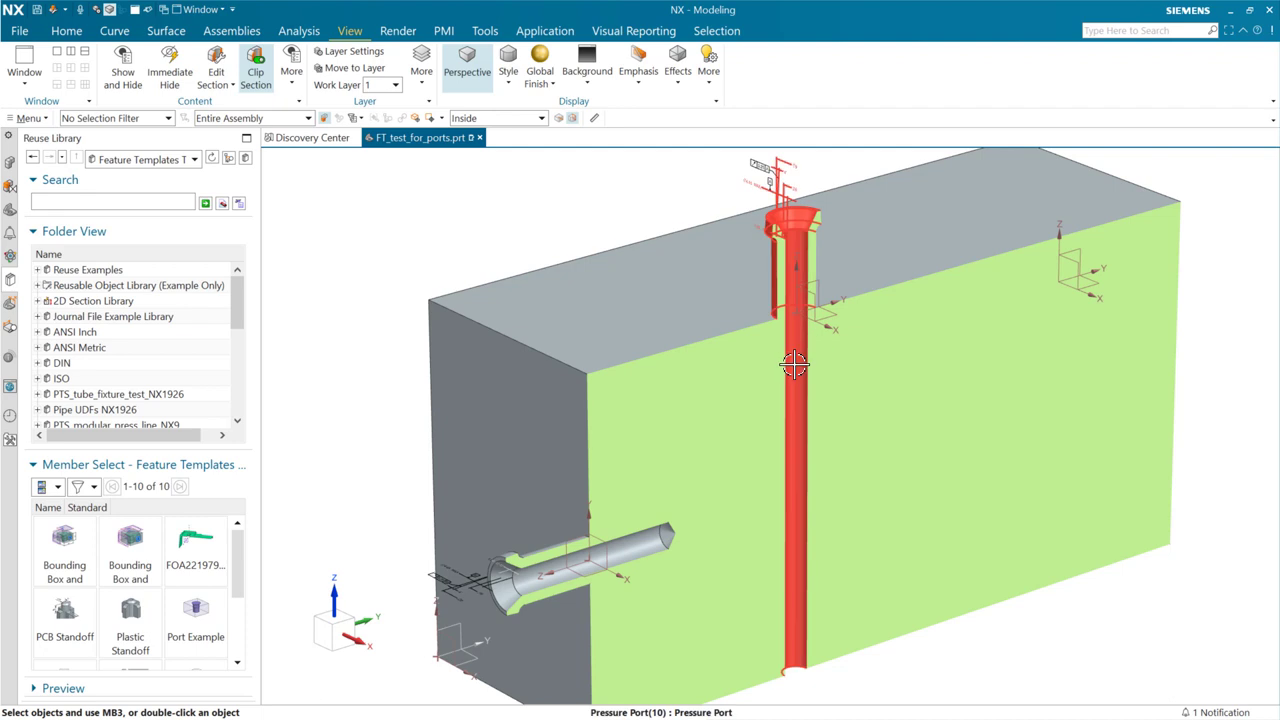
Edit the top-face Pressure Port, trying a hole depth of 30 mm and settling on 35 mm.
double_click(793, 365)
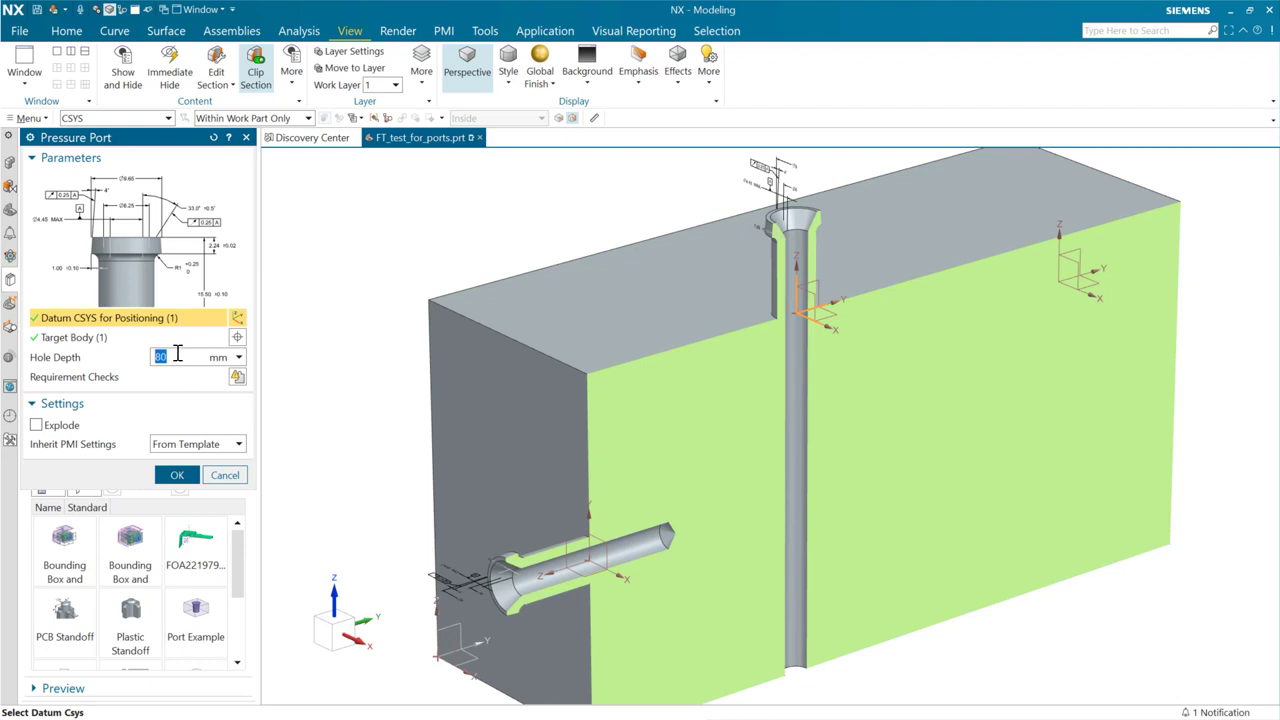
text(0)
key(Return)
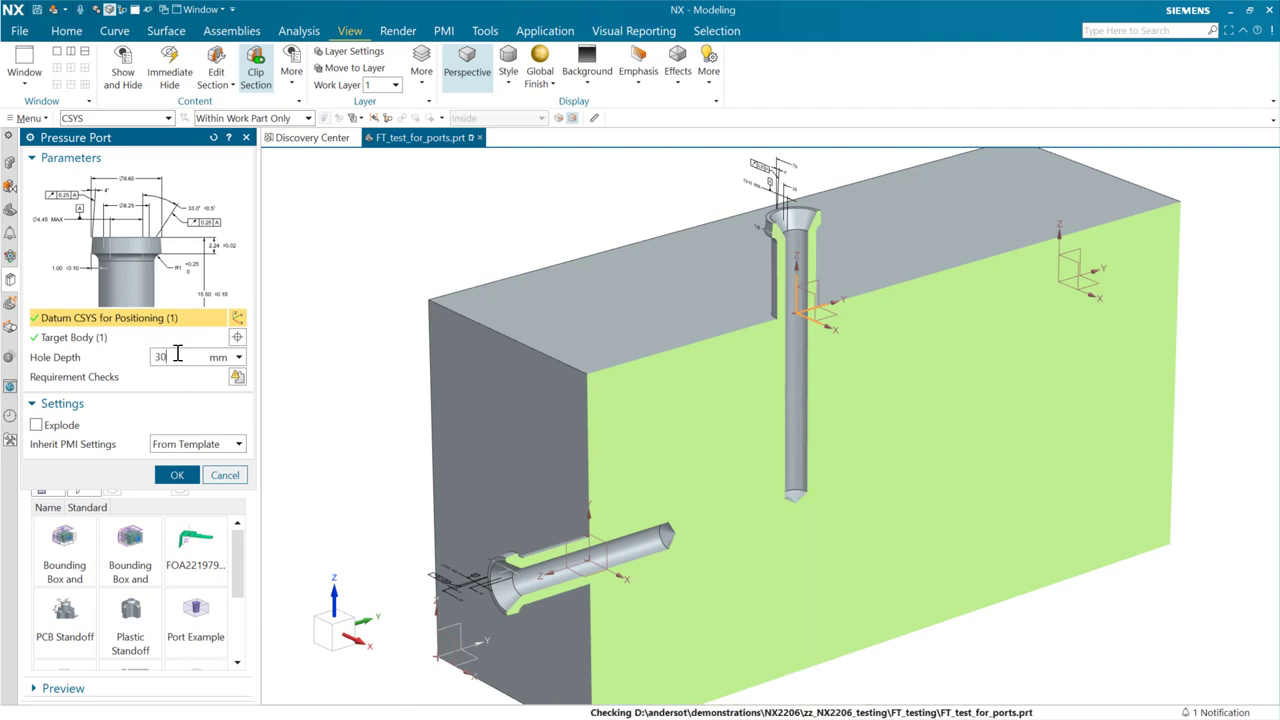
middle_drag(726, 443, 675, 415)
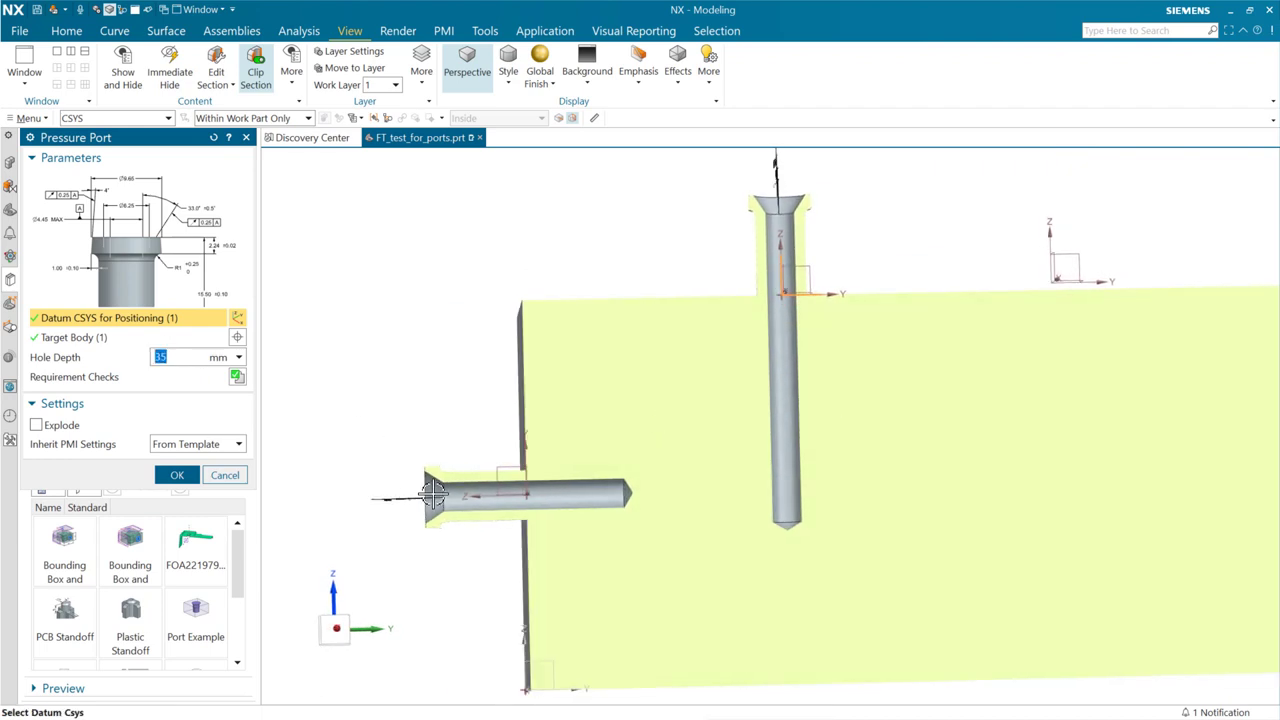
middle_drag(674, 480, 716, 494)
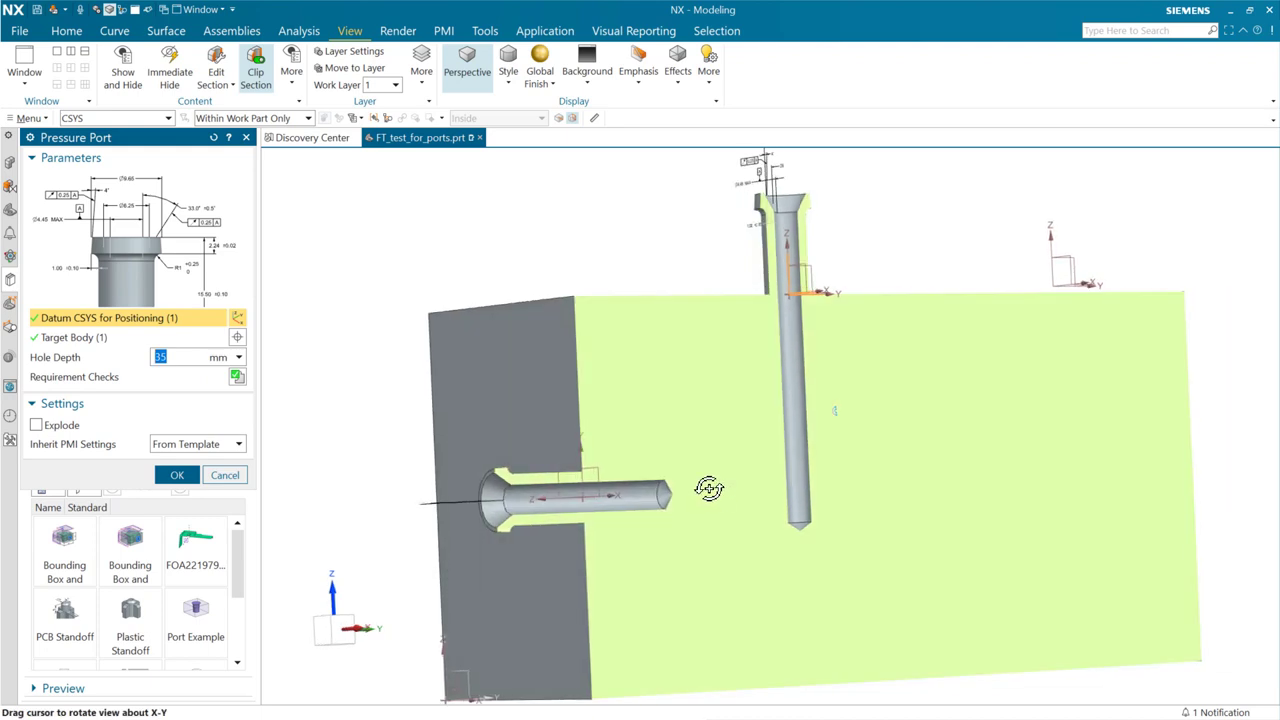
click(177, 475)
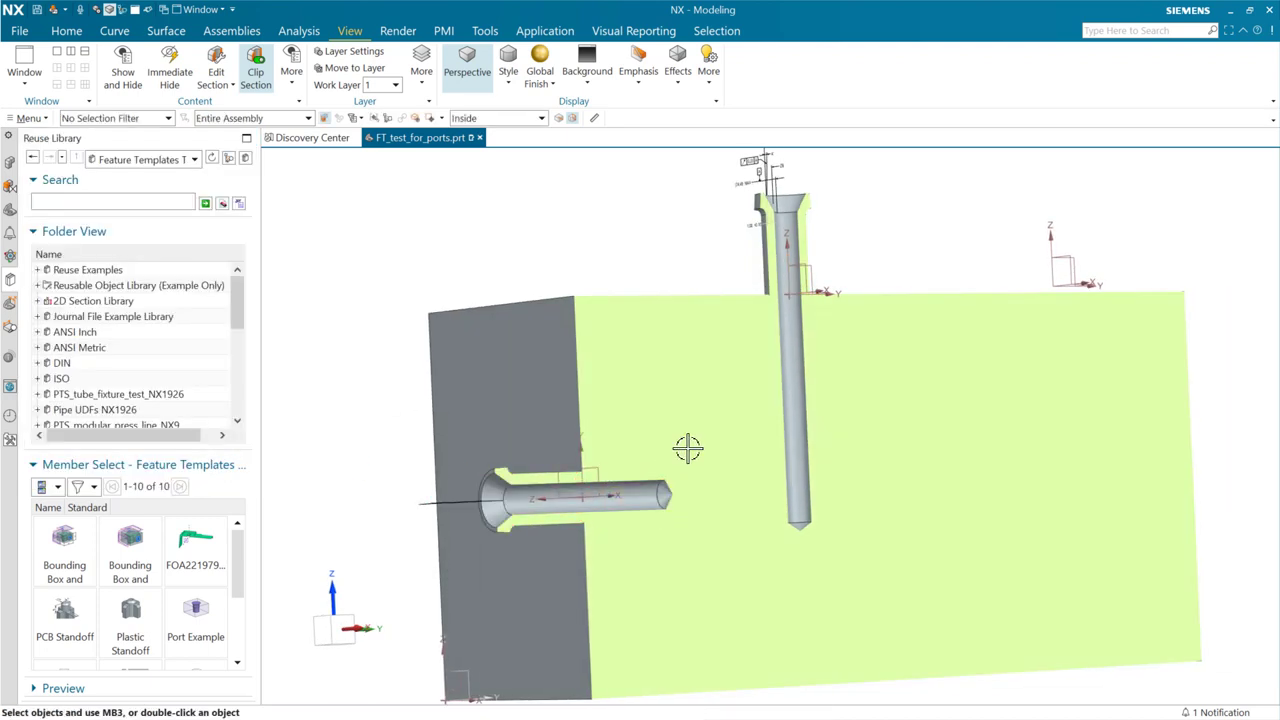
Edit the front-face Pressure Port, trying a hole depth of 30 mm and settling on 40 mm so it meets the vertical port.
key(ctrl+z)
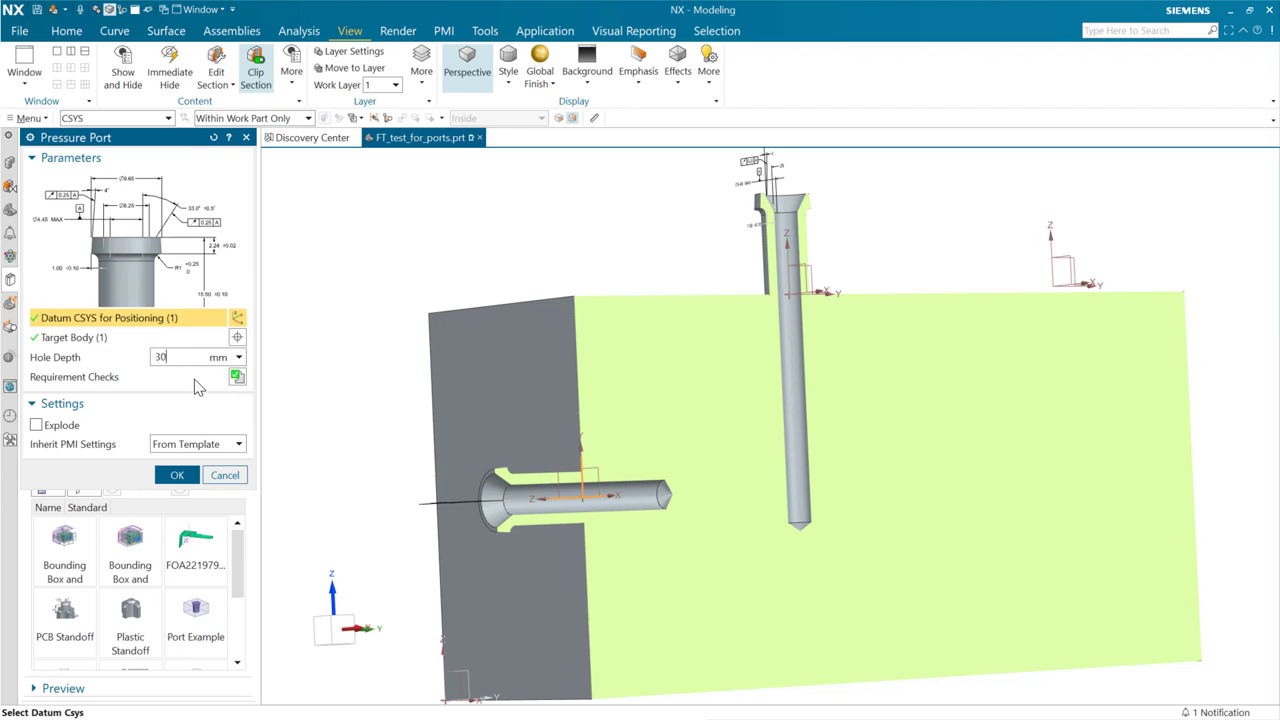
key(Return)
text(40)
key(Return)
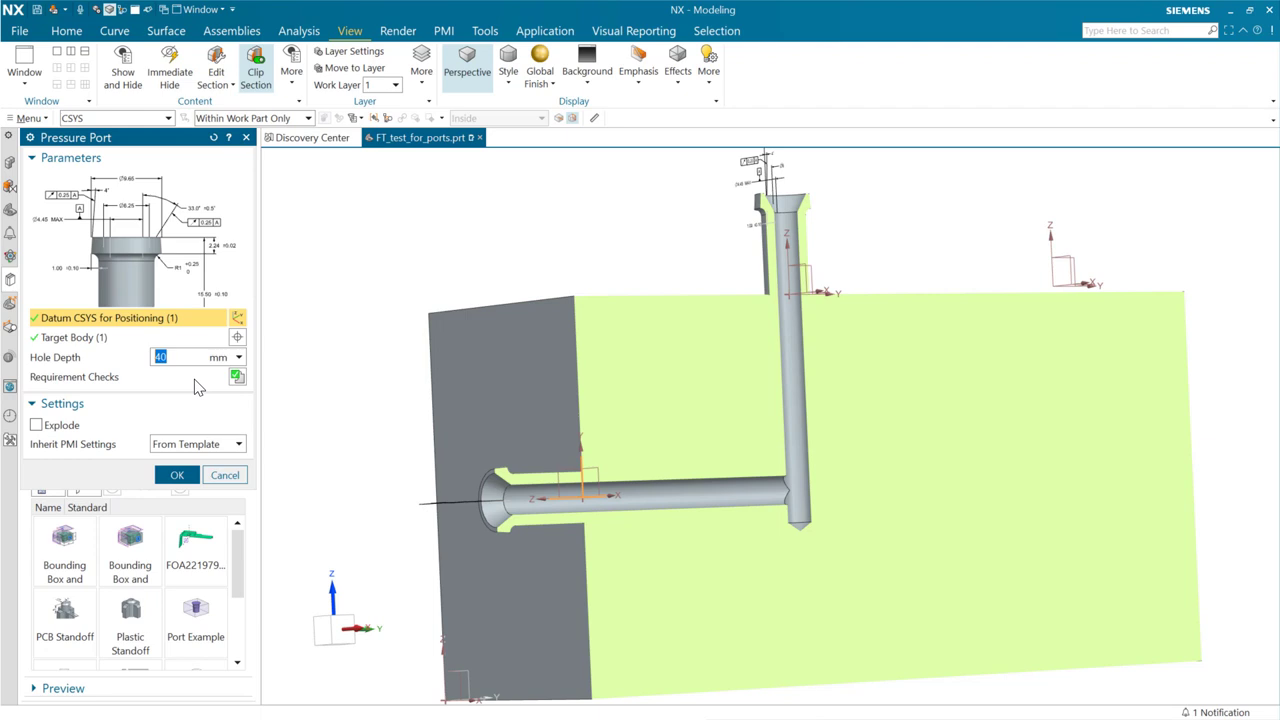
scroll(790, 500, up, 4)
middle_drag(763, 517, 735, 530)
scroll(540, 460, down, 5)
middle_drag(560, 434, 735, 482)
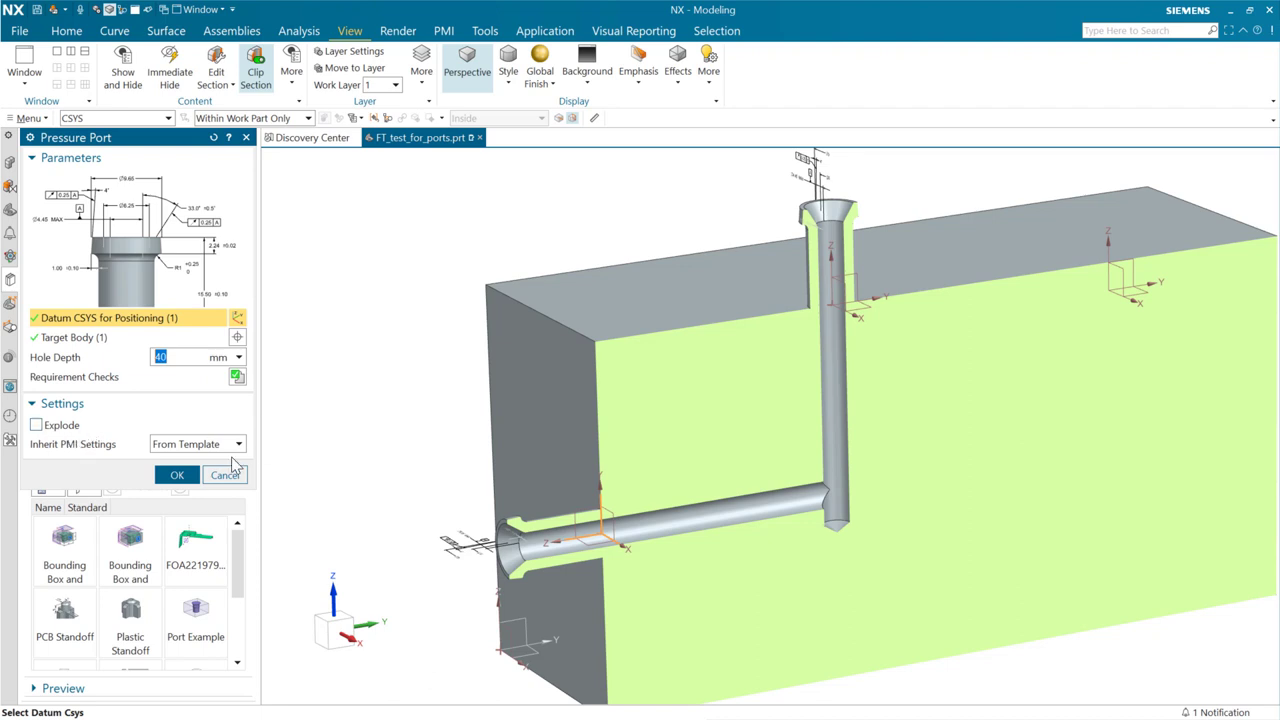
click(177, 475)
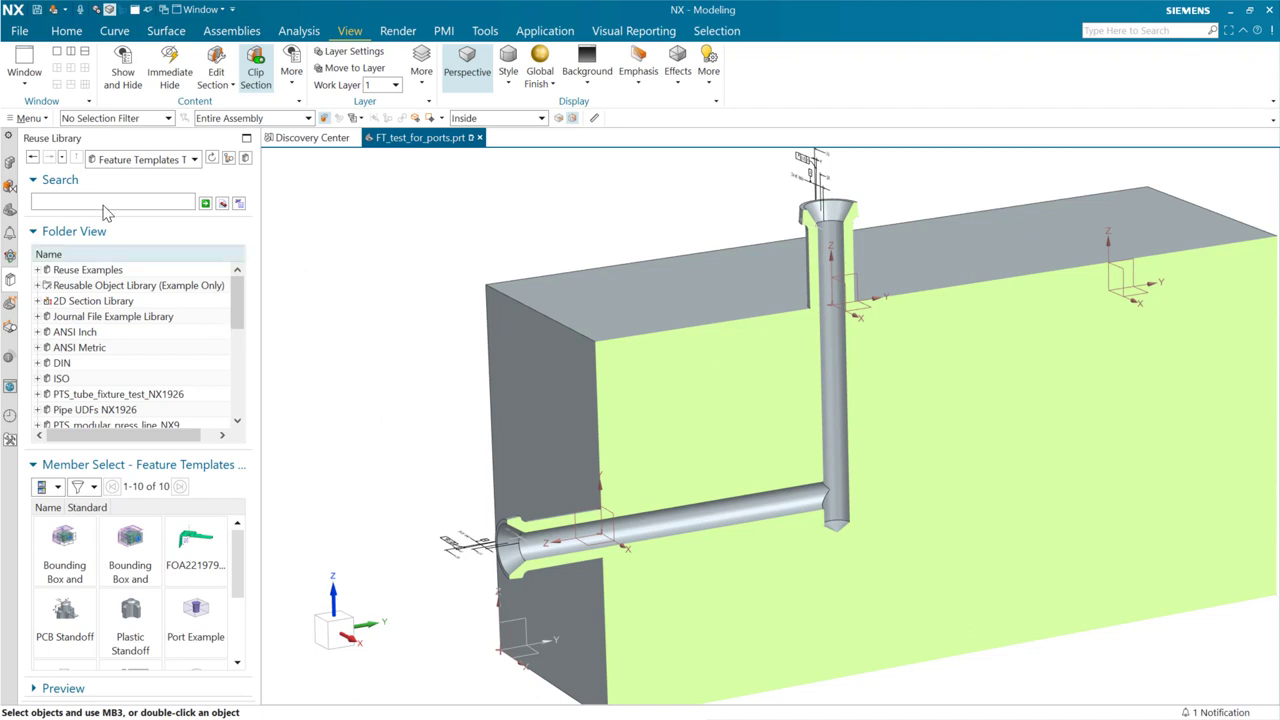
Delete both Pressure Port features from the model history, accepting the effect on dependent objects.
click(8, 166)
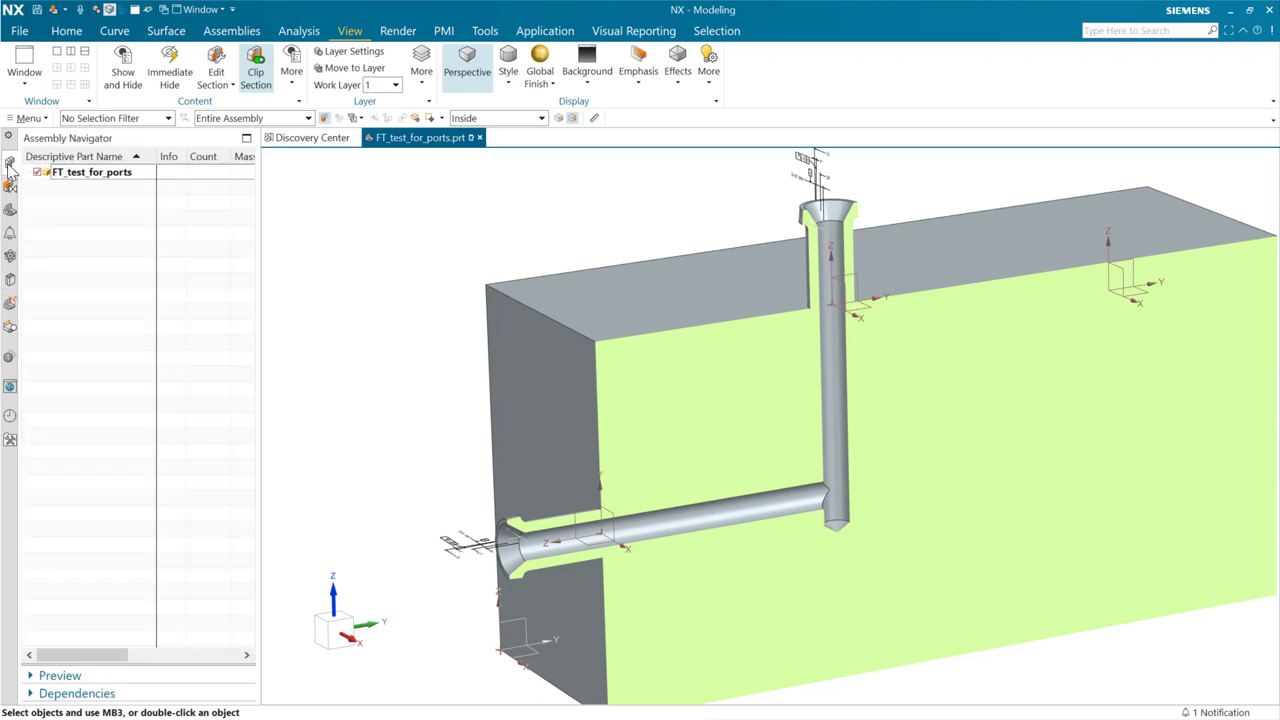
click(11, 208)
click(145, 330)
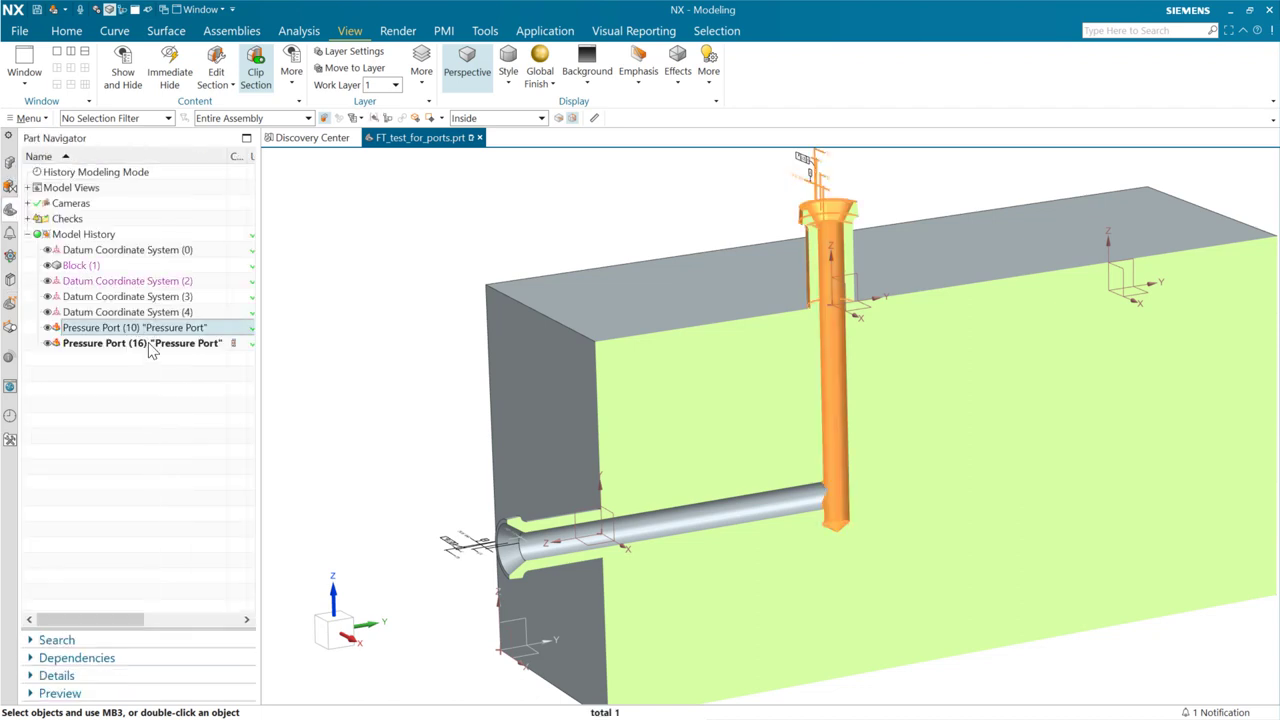
ctrl+click(155, 345)
right_click(155, 348)
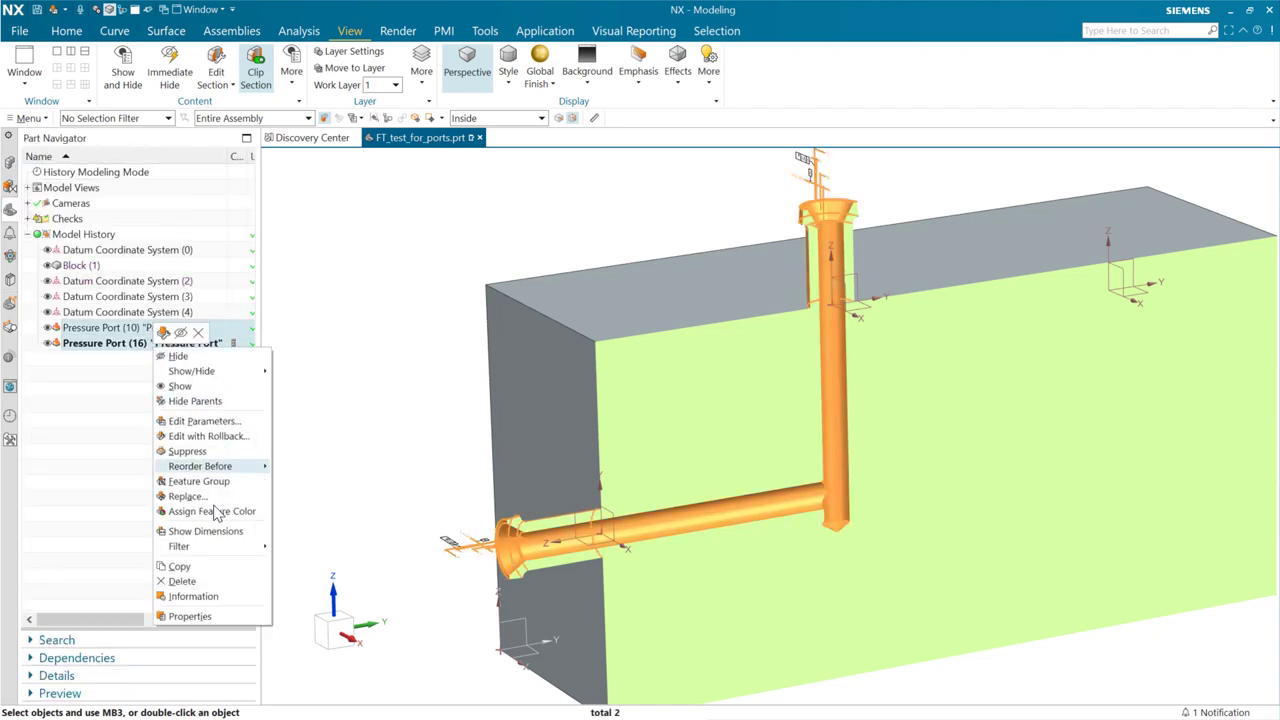
click(217, 579)
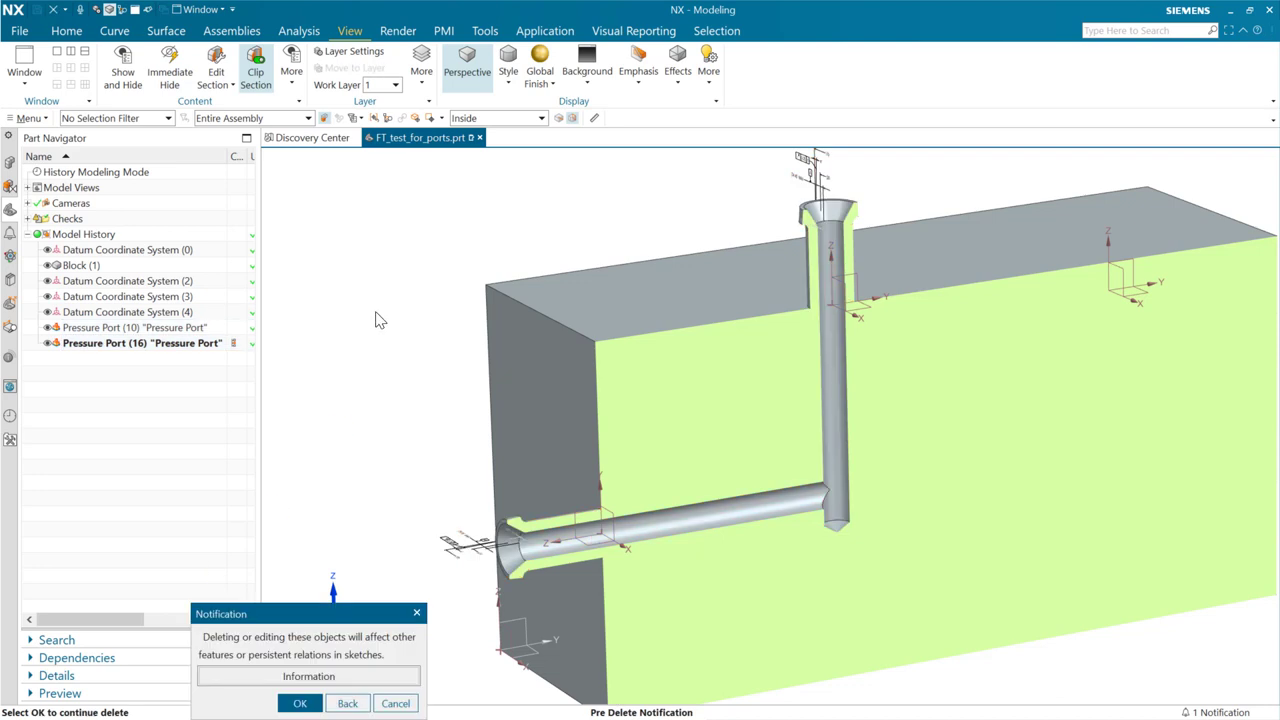
click(300, 703)
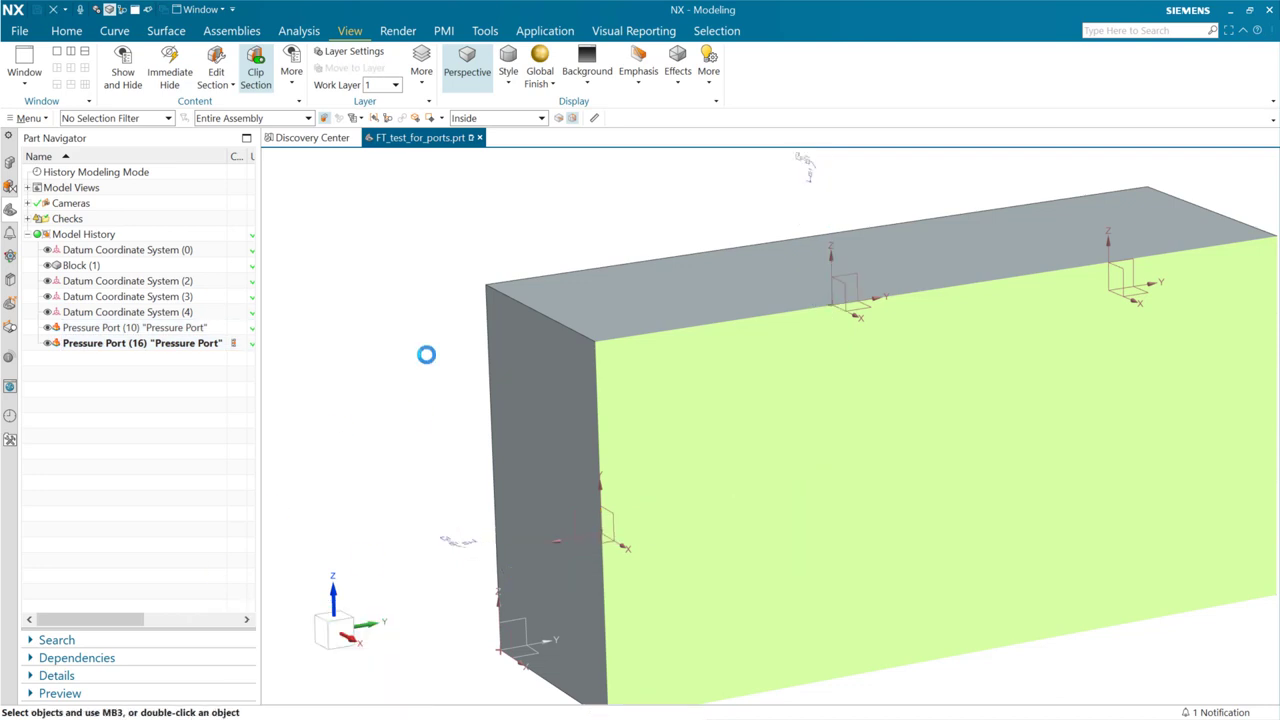
Delete the leftover PMI annotations outside the sectioned block, near its front face and above its top face.
mouse_move(417, 337)
shift+middle_down()
mouse_move(375, 392)
mouse_move(400, 349)
shift+middle_up()
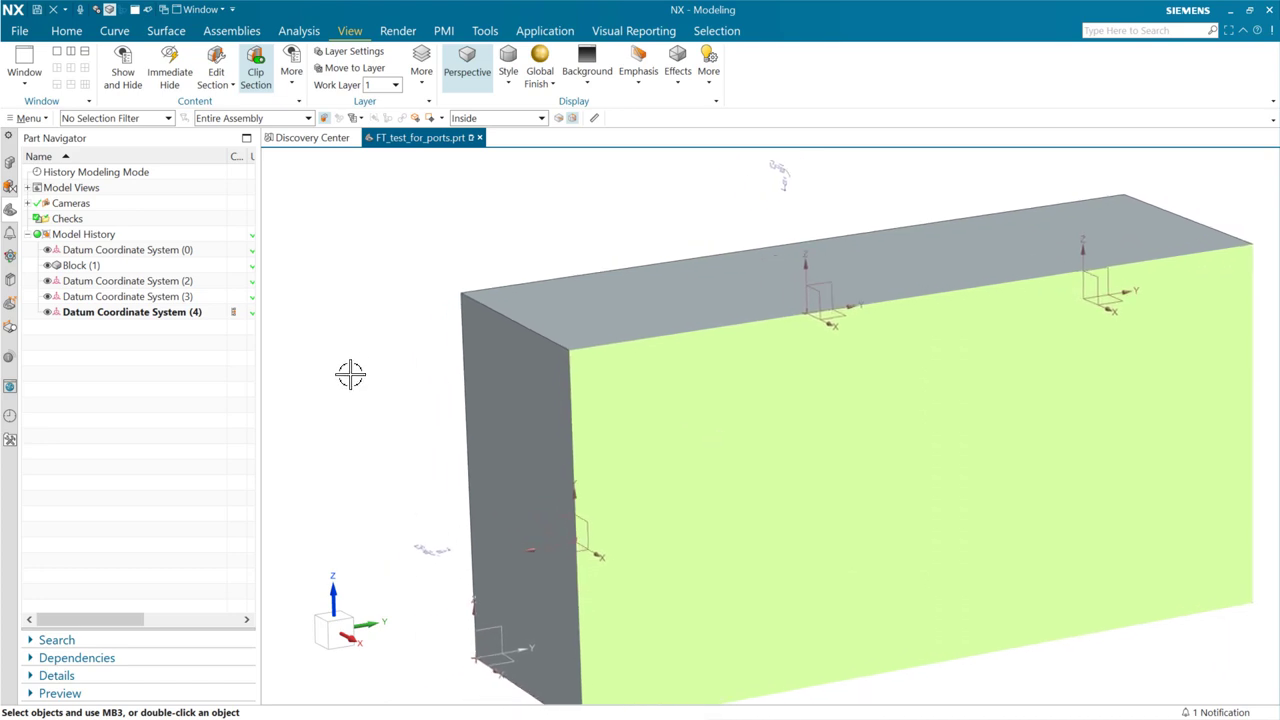
key(ctrl+d)
drag(343, 466, 476, 608)
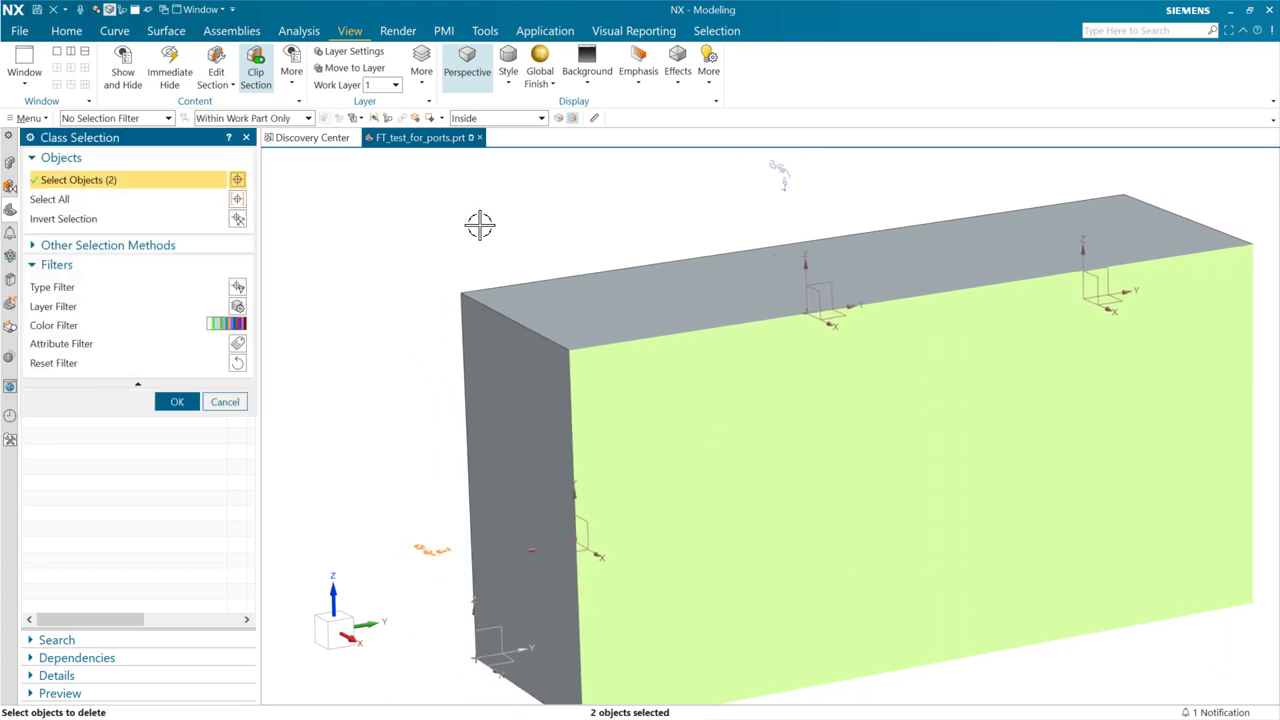
drag(720, 214, 850, 156)
drag(731, 209, 840, 149)
middle_click(609, 186)
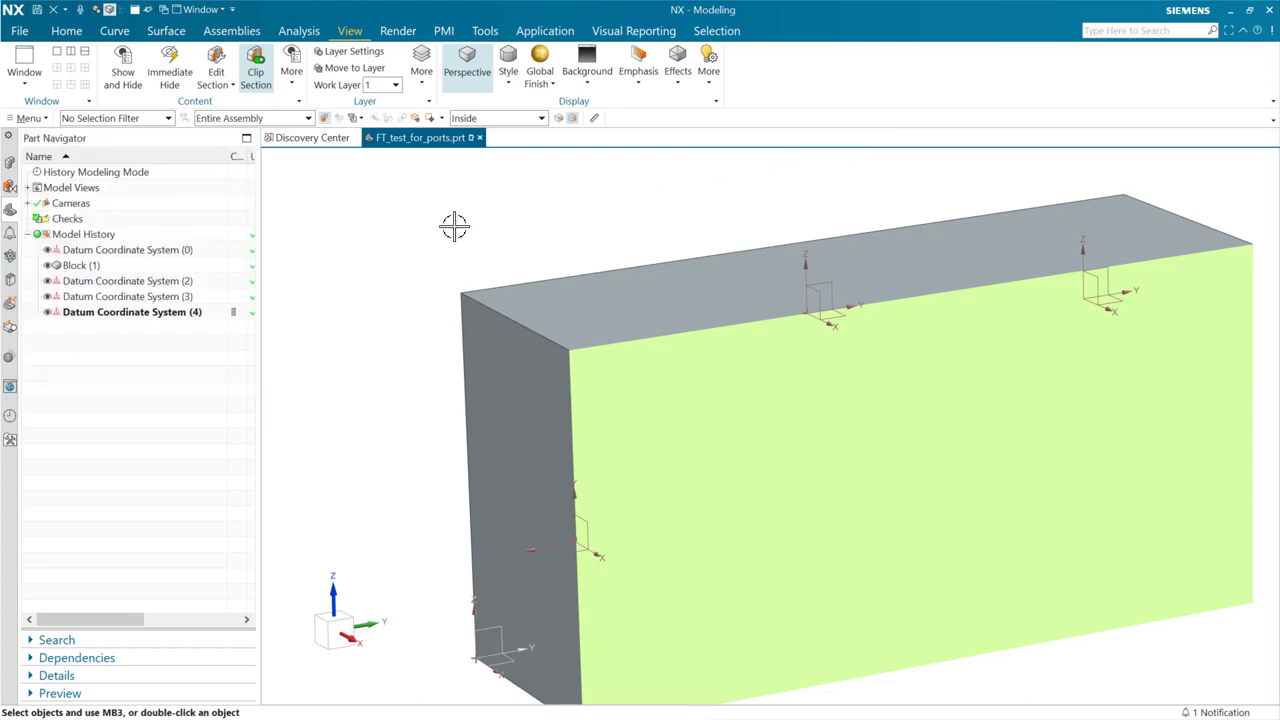
Turn off Clip Section and delete the remaining PMI annotations over the block's top and front faces.
middle_drag(347, 345, 376, 414)
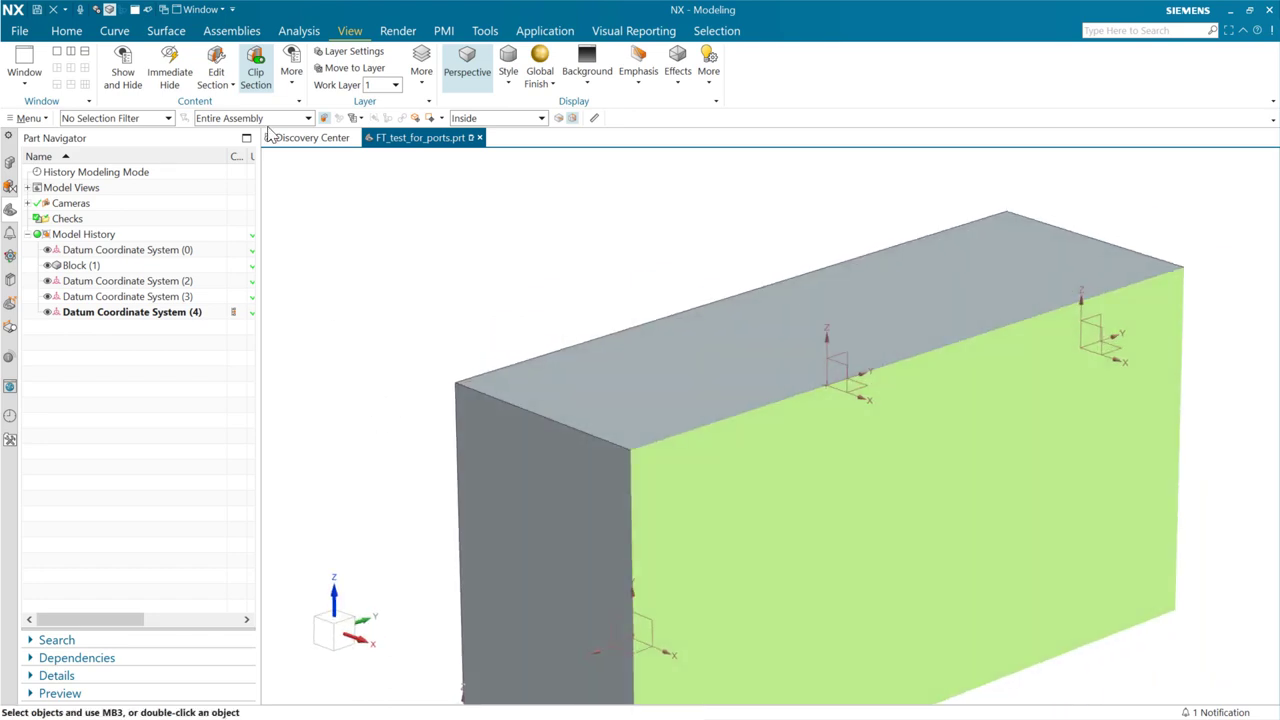
click(256, 68)
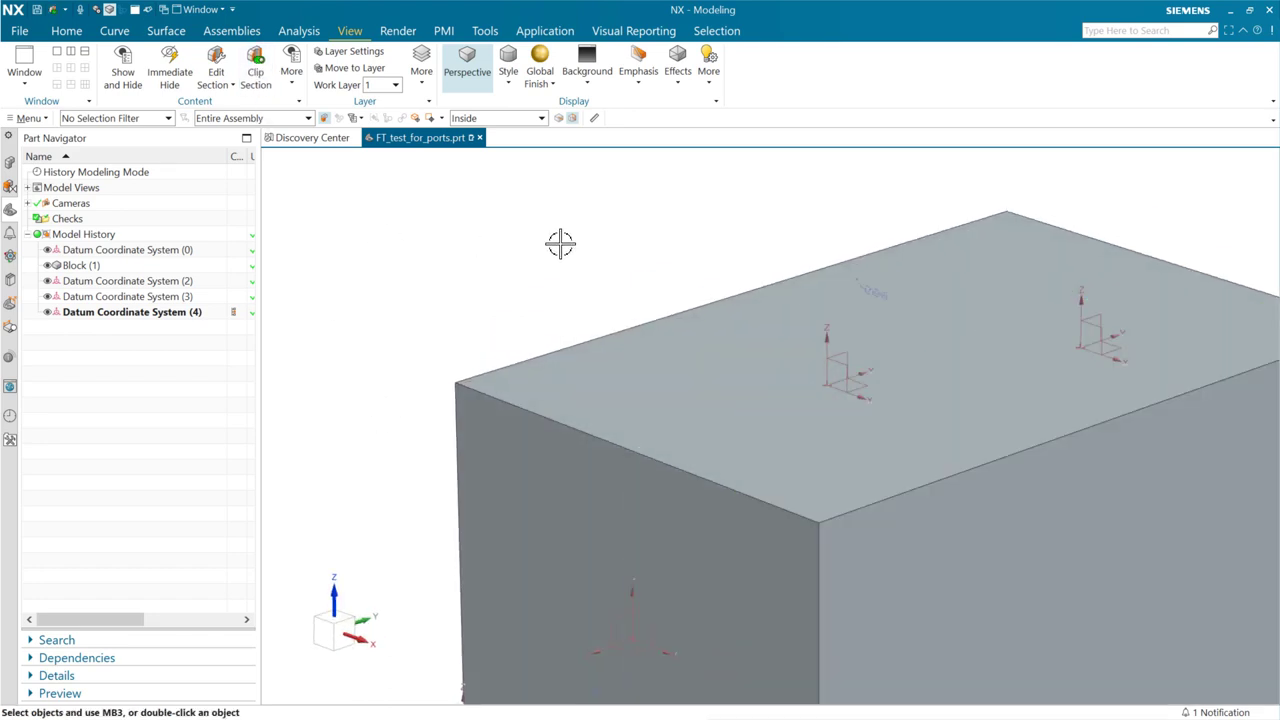
key(ctrl+d)
drag(744, 203, 940, 355)
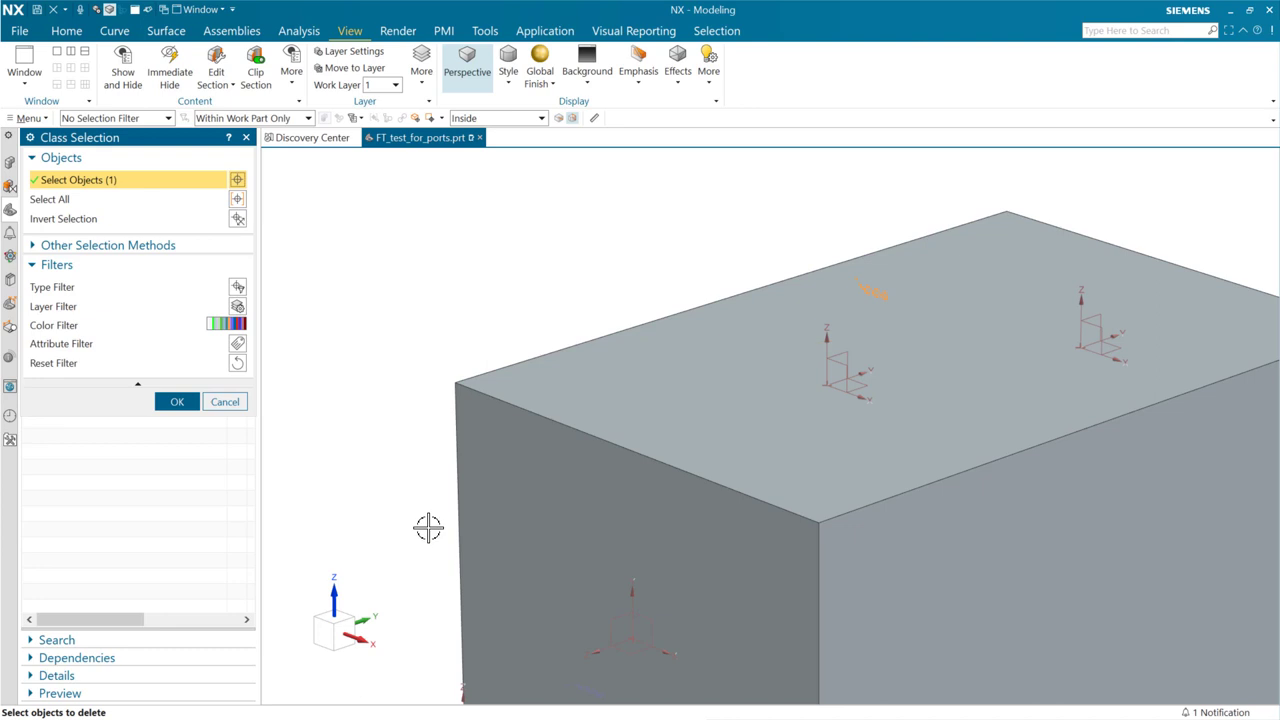
shift+middle_drag(434, 534, 449, 374)
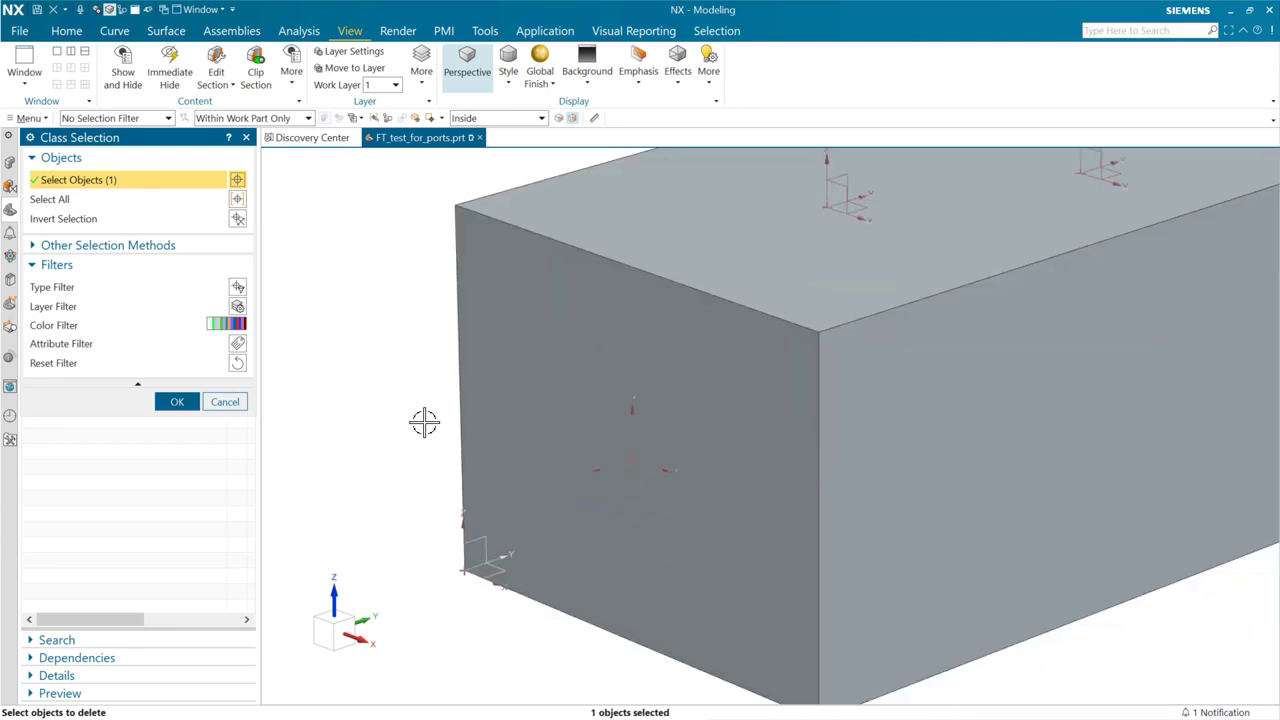
drag(378, 365, 654, 510)
shift+drag(400, 345, 700, 487)
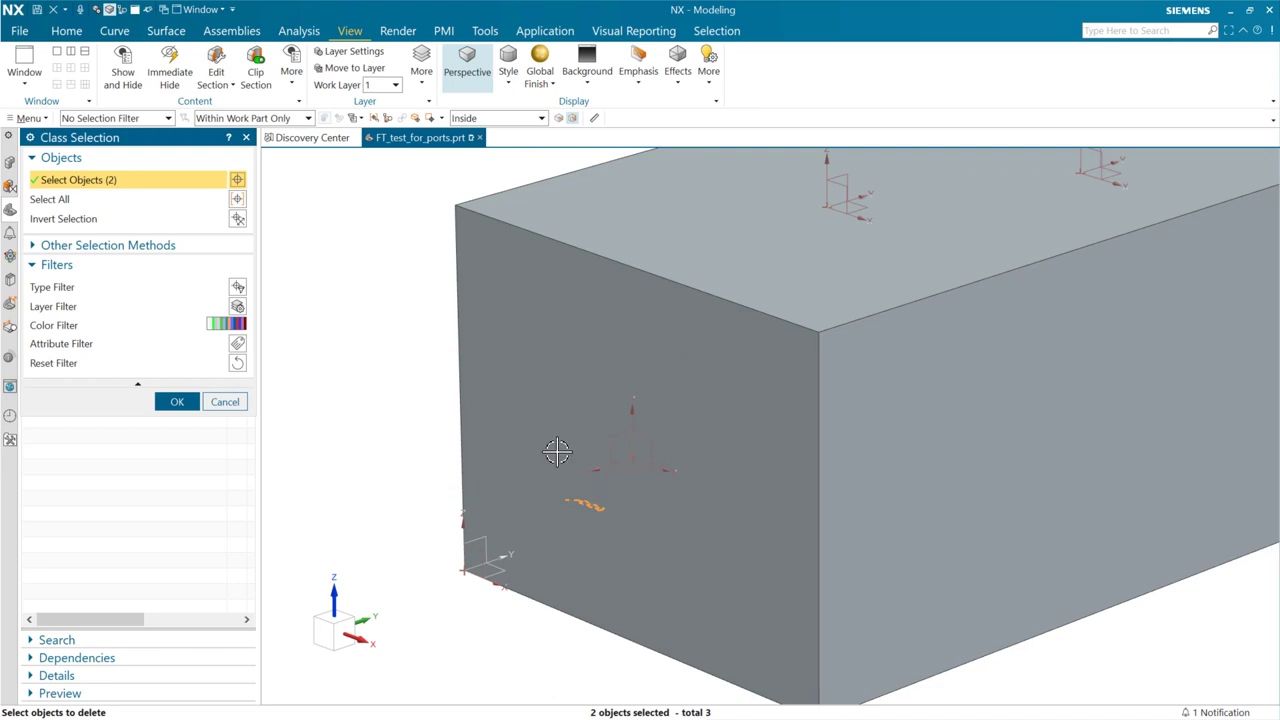
middle_click(429, 382)
middle_drag(402, 350, 405, 399)
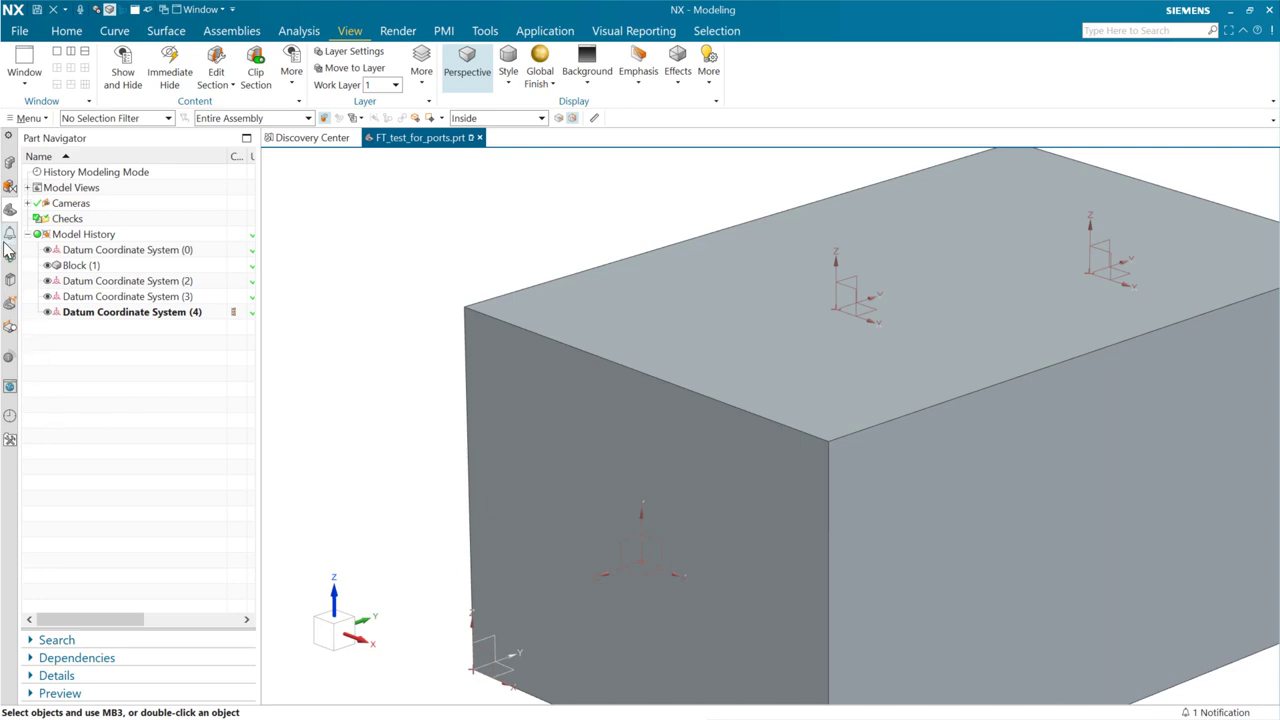
Open the recently used part hose_adapter_UDF.prt.
click(10, 281)
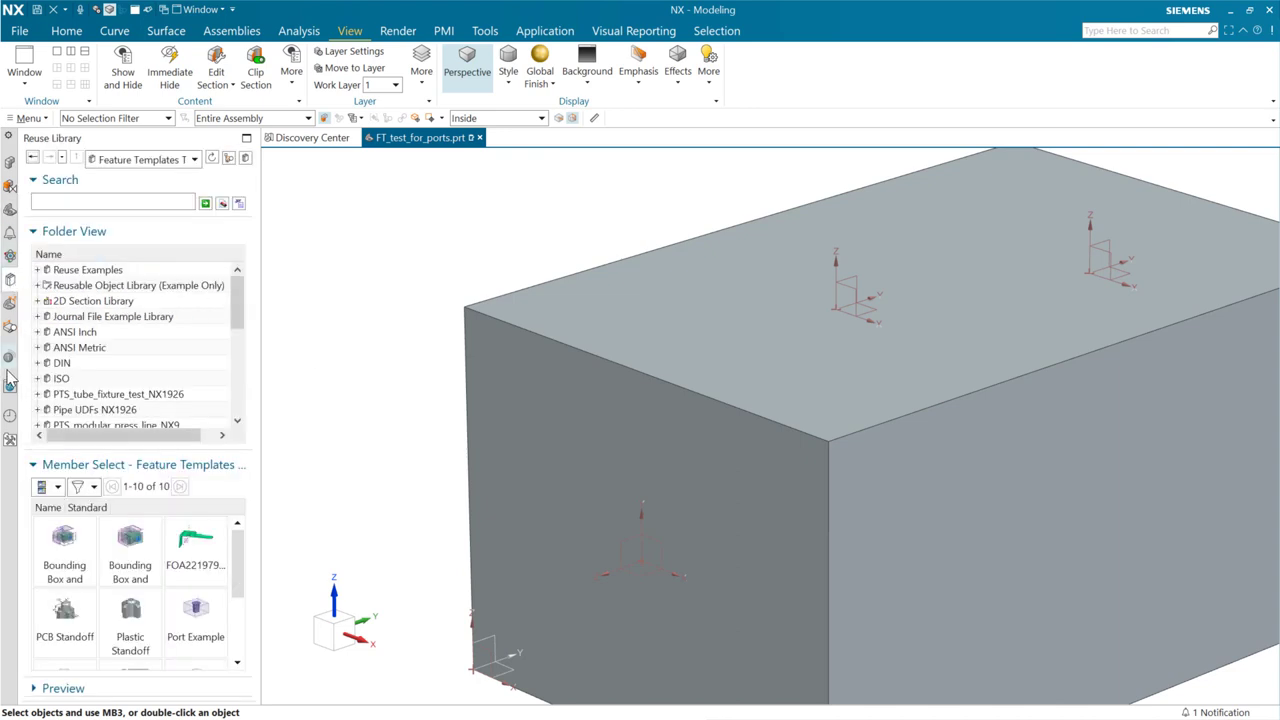
click(10, 415)
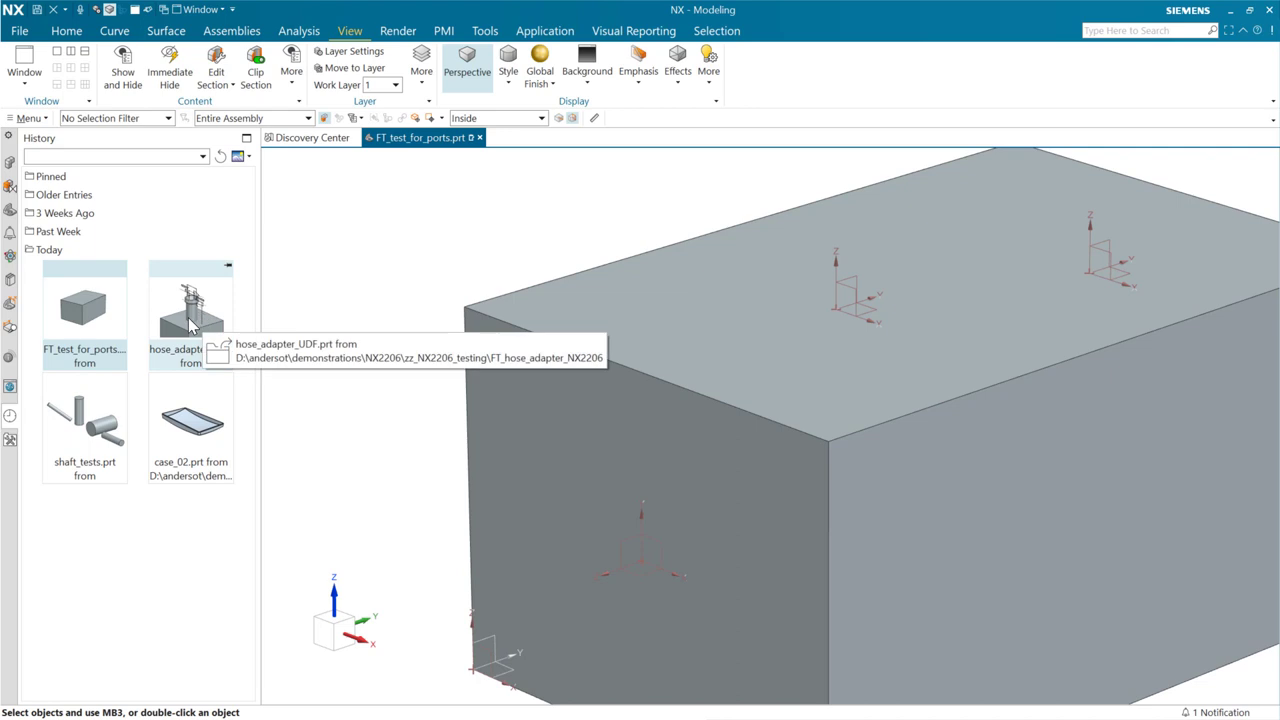
click(192, 318)
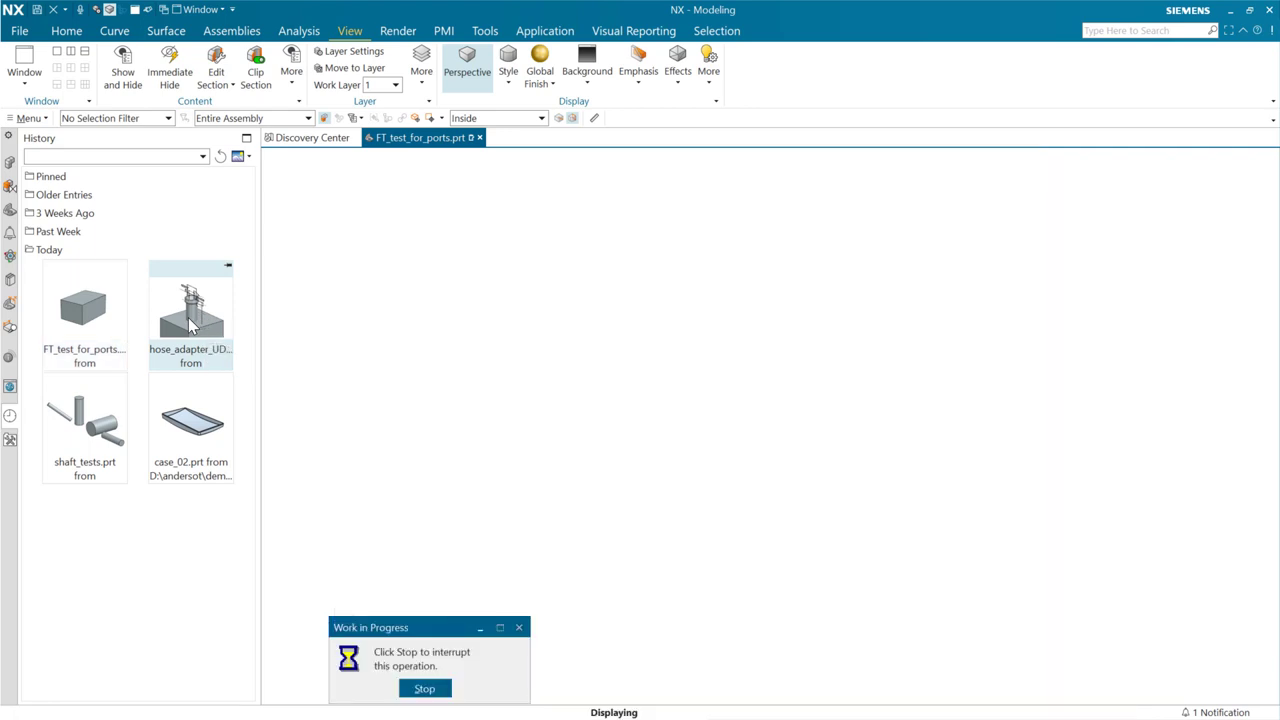
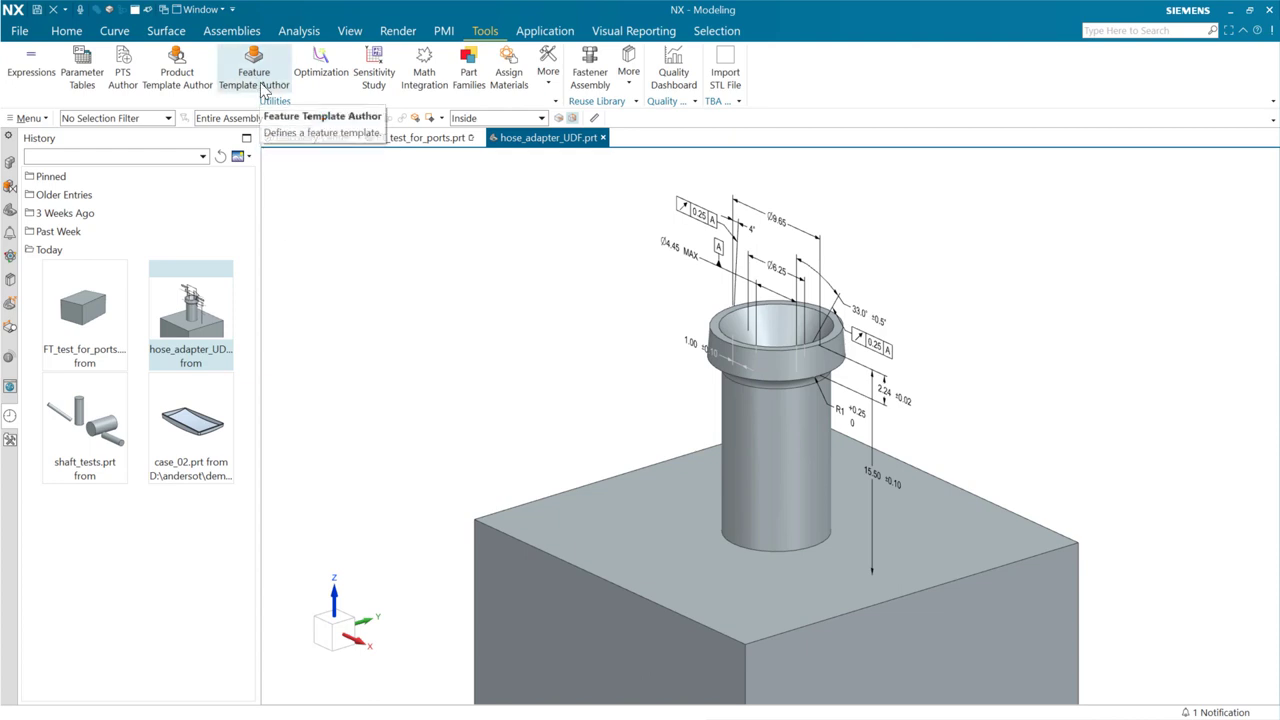
Review the templates in the Feature Templates Testing library and start authoring a feature template from the hose adapter part.
click(10, 281)
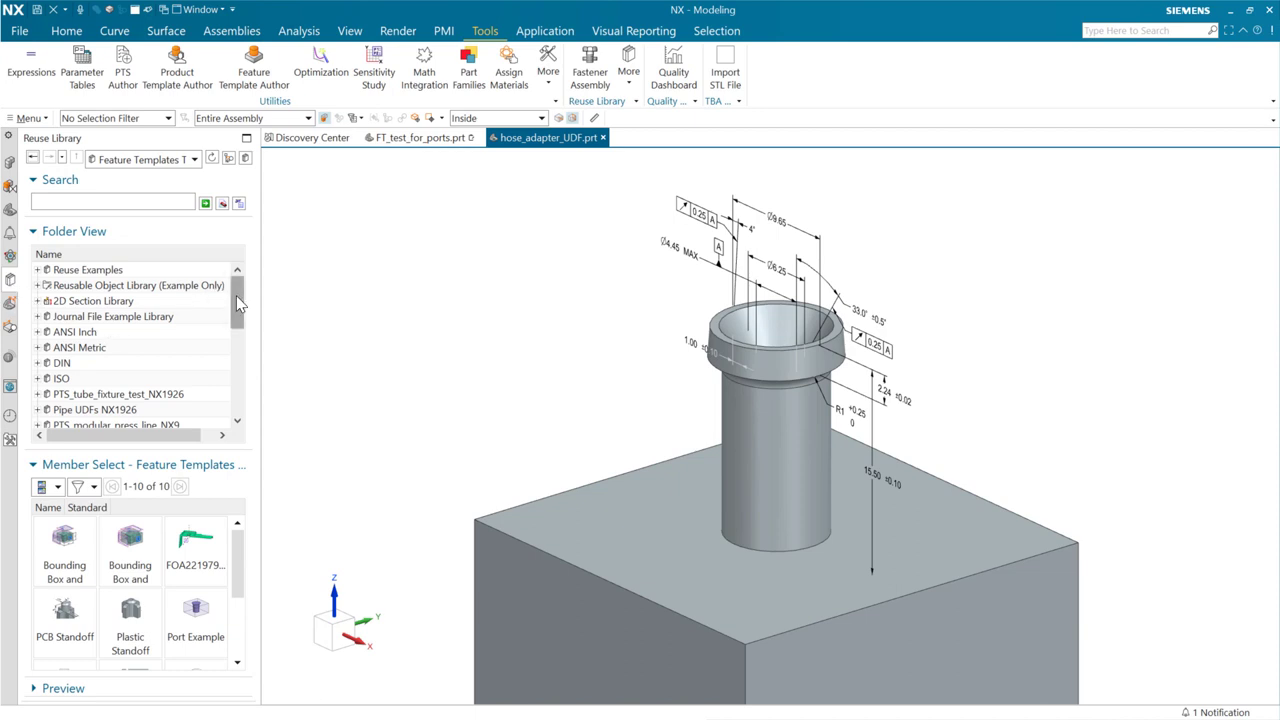
drag(237, 300, 220, 430)
click(131, 384)
right_click(150, 388)
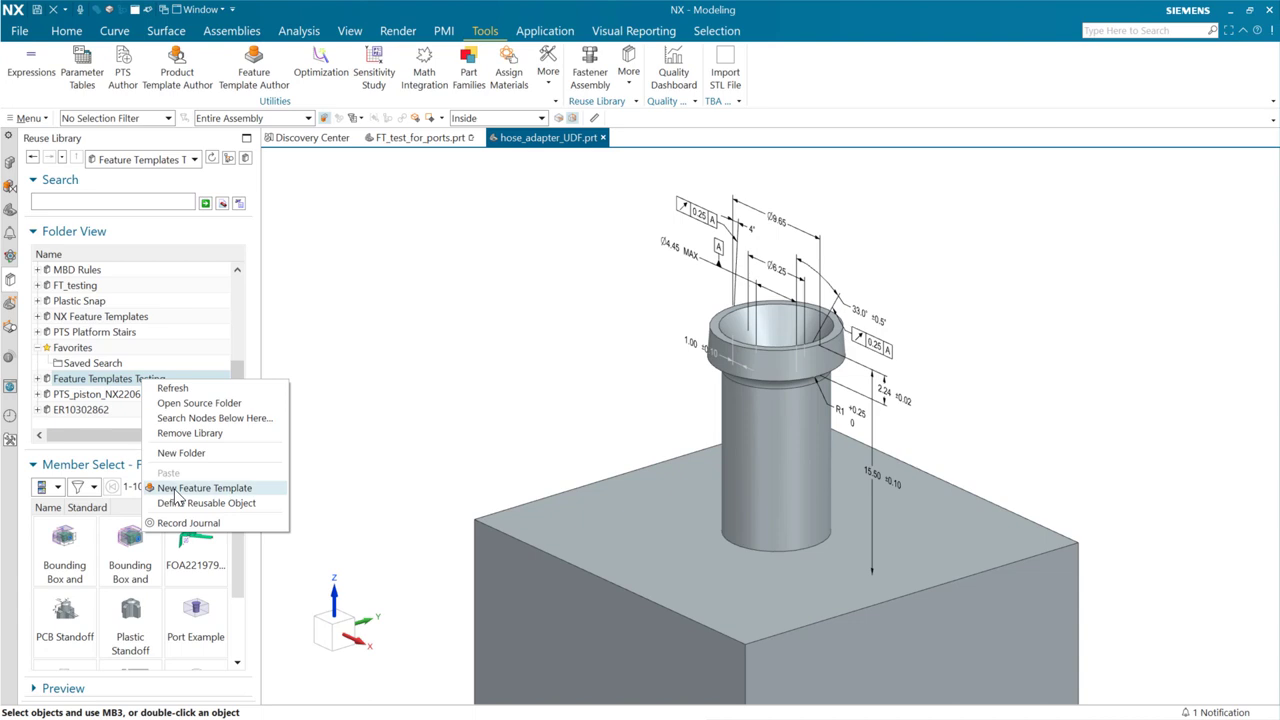
click(236, 552)
drag(236, 552, 235, 604)
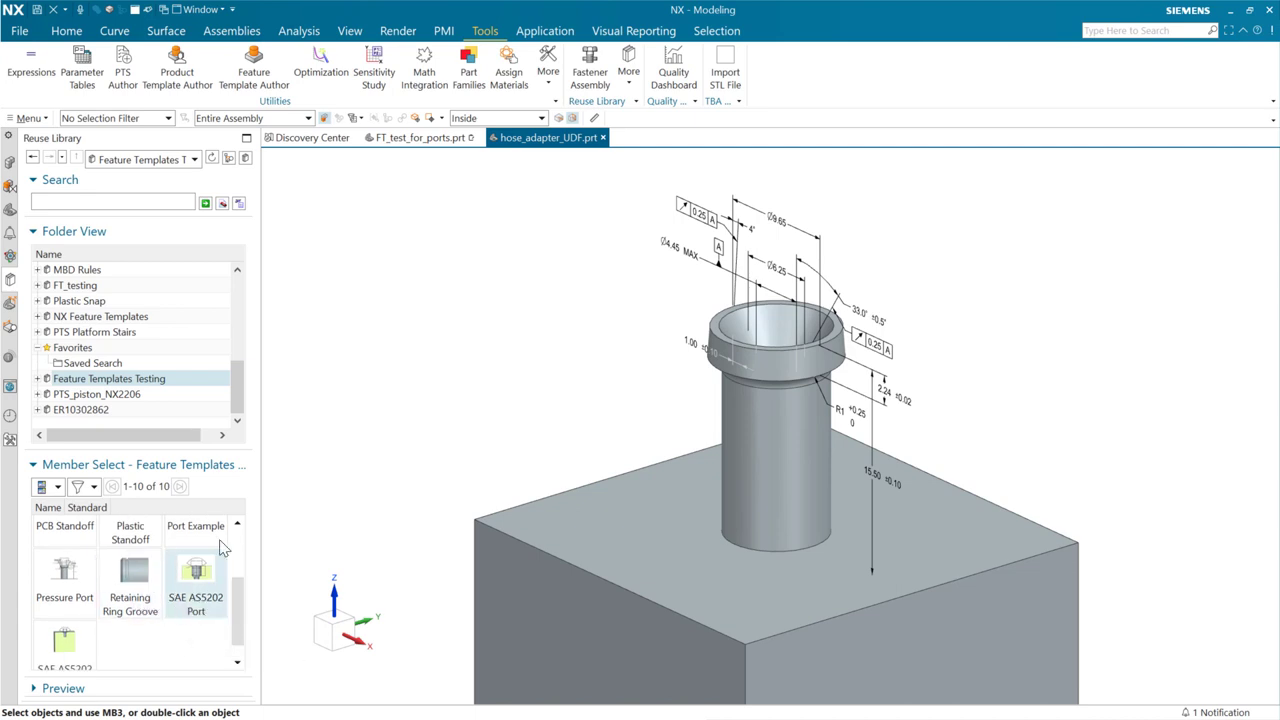
right_click(186, 380)
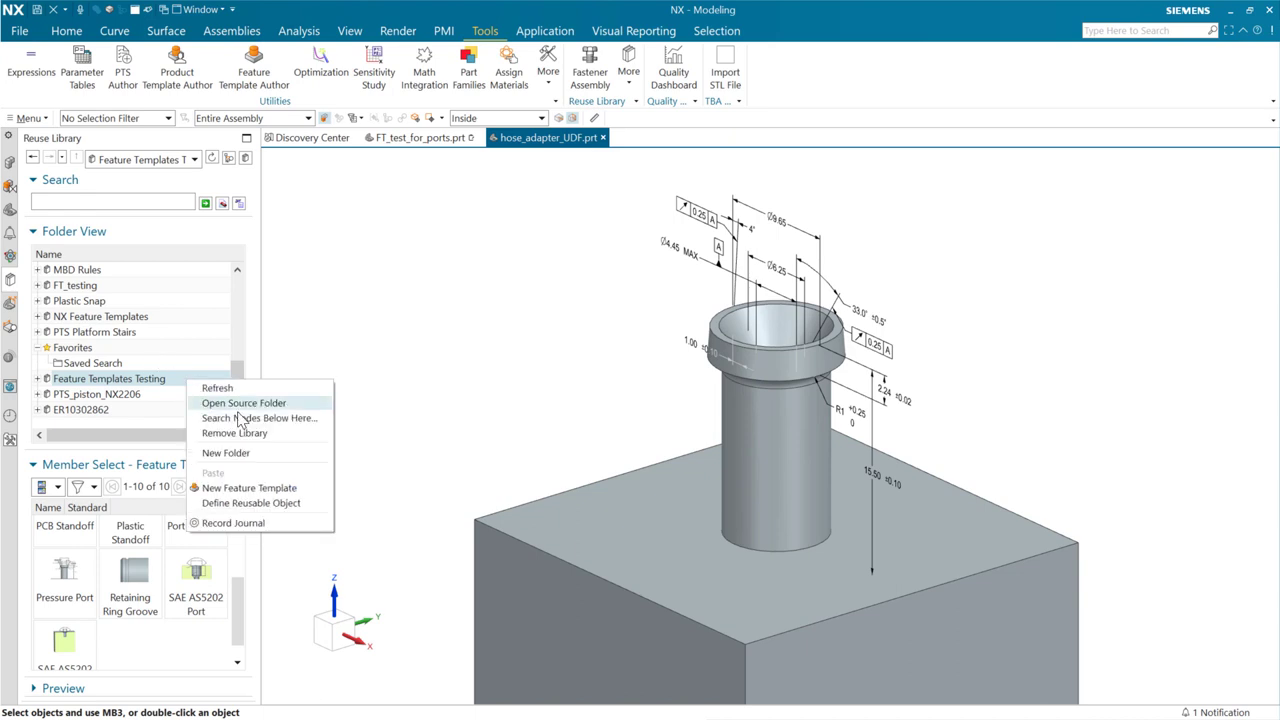
click(252, 503)
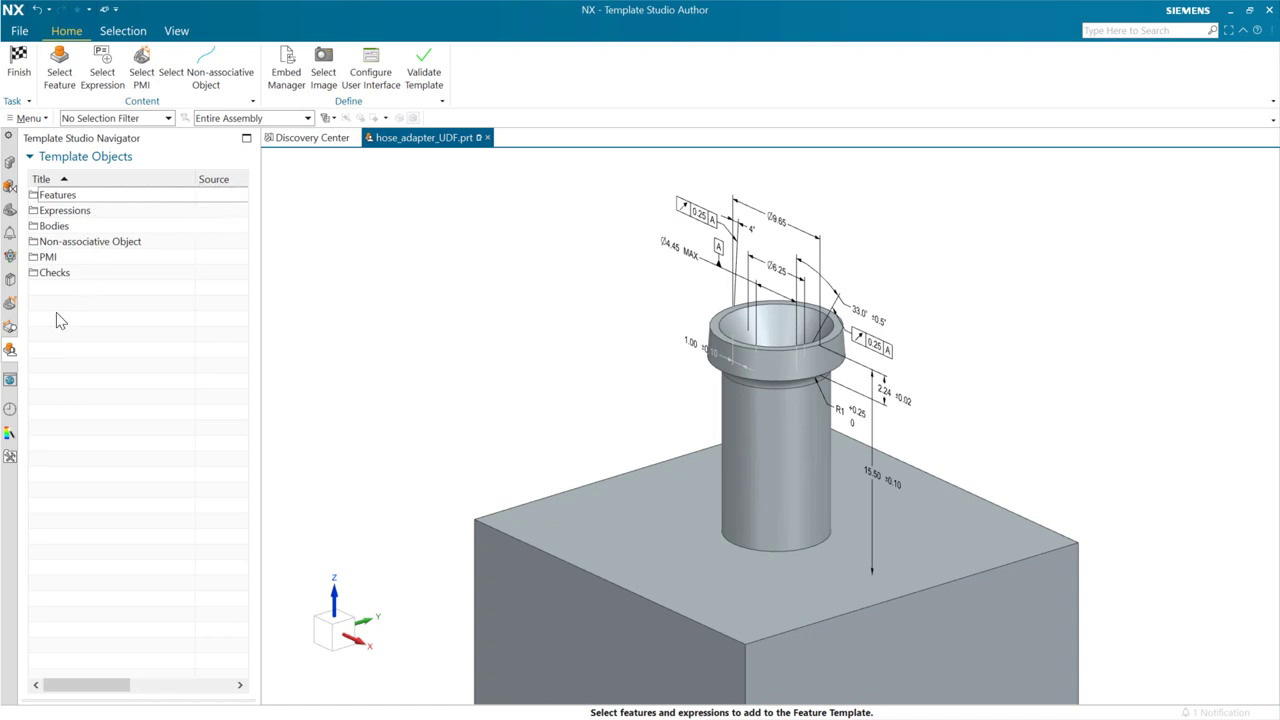
Select Datum Coordinate System(2), SKETCH_000, Revolve(4), Unite(5) and the Ø4.45 Hole(6) as the template's features.
click(61, 78)
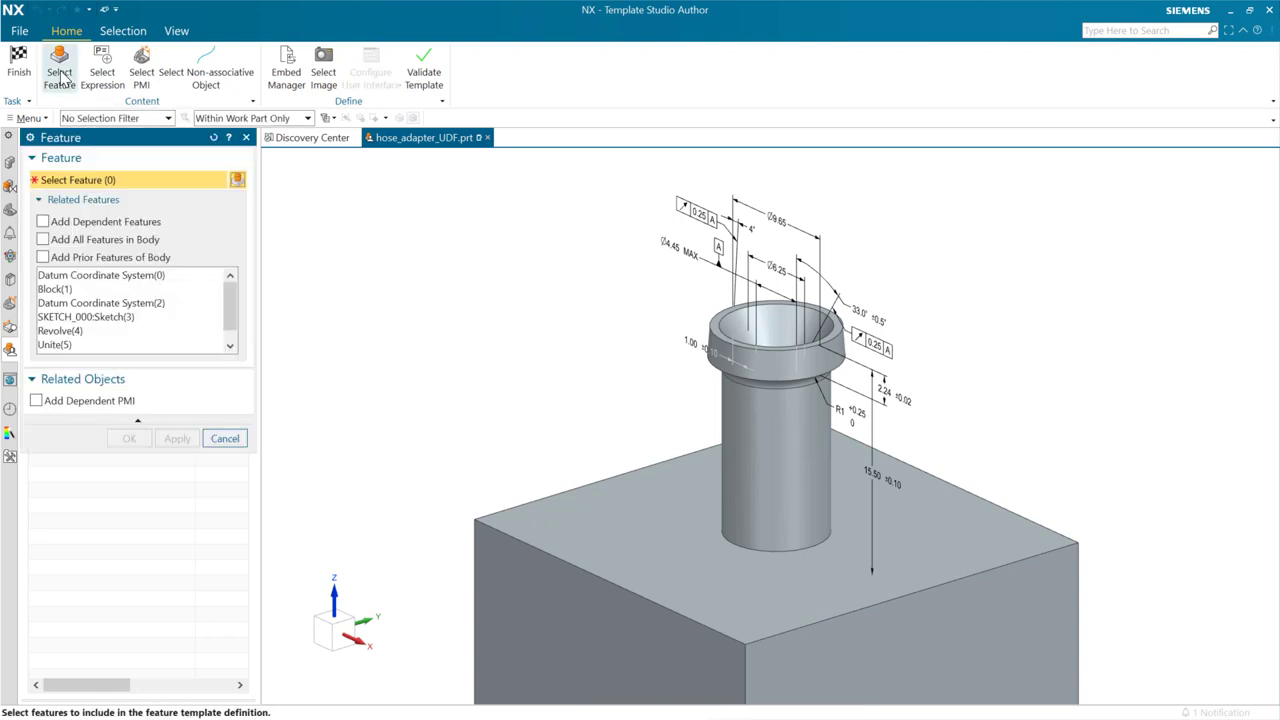
click(155, 309)
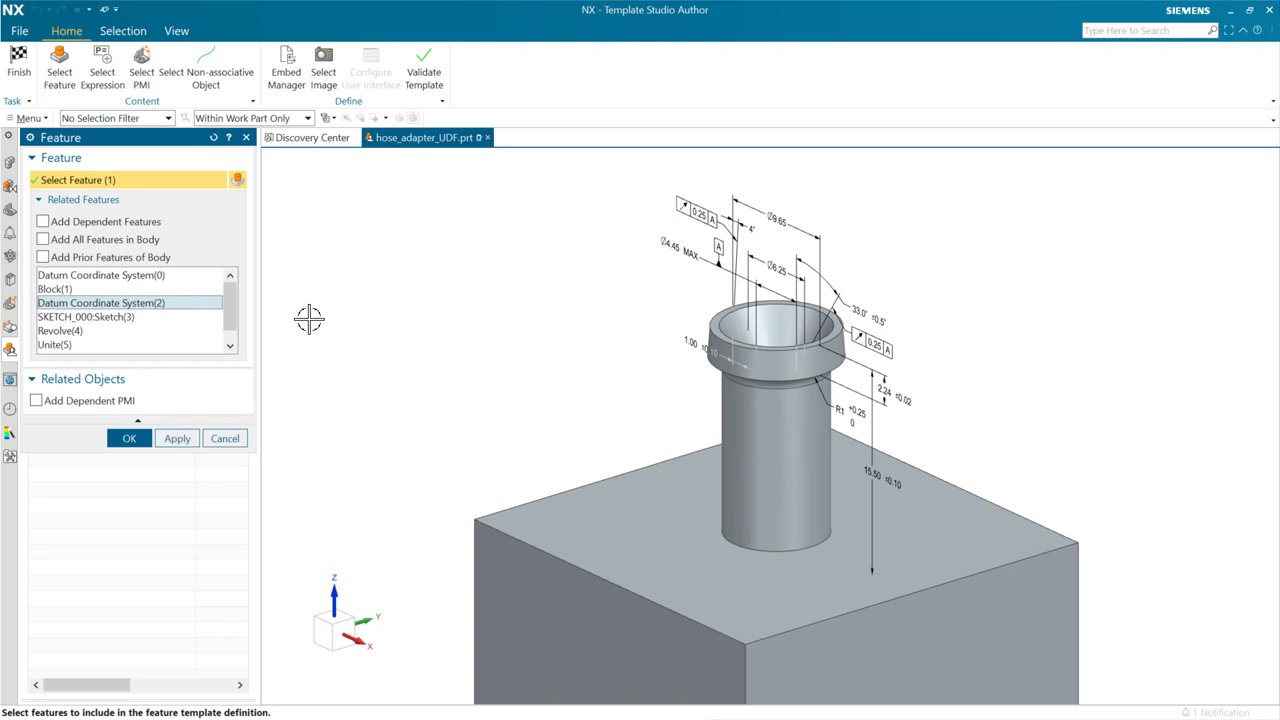
scroll(145, 328, down, 1)
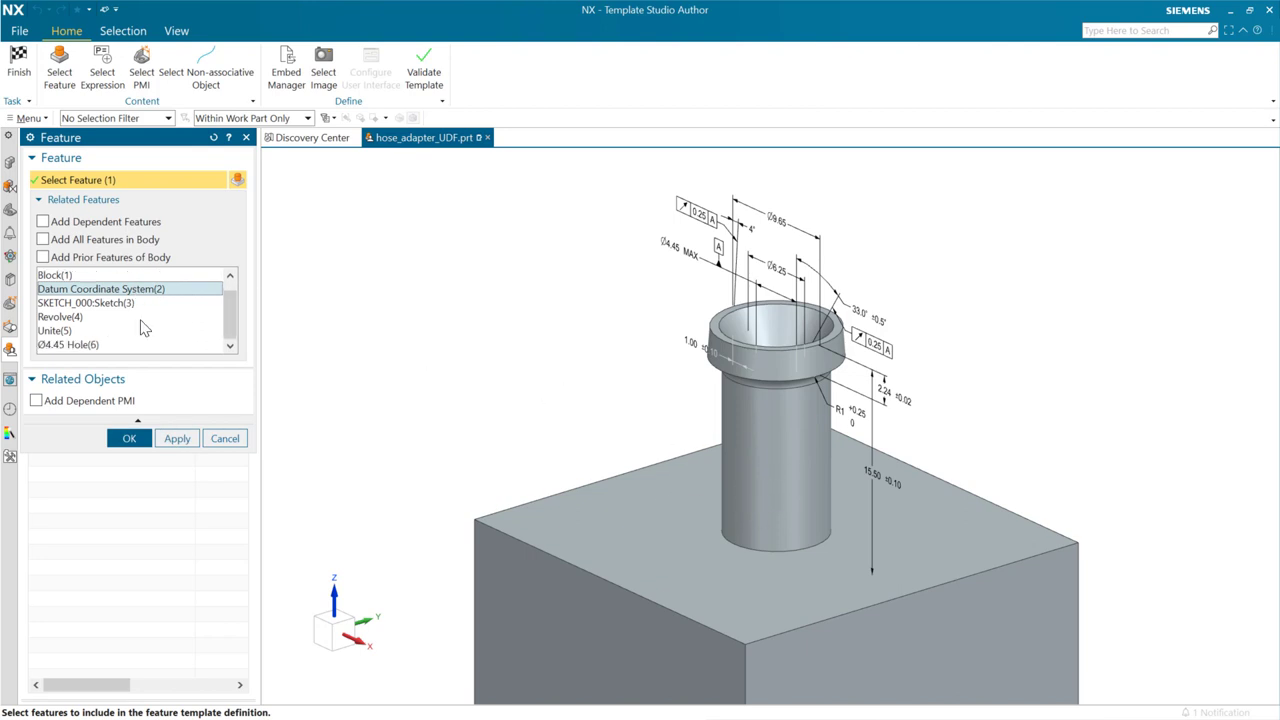
shift+click(97, 345)
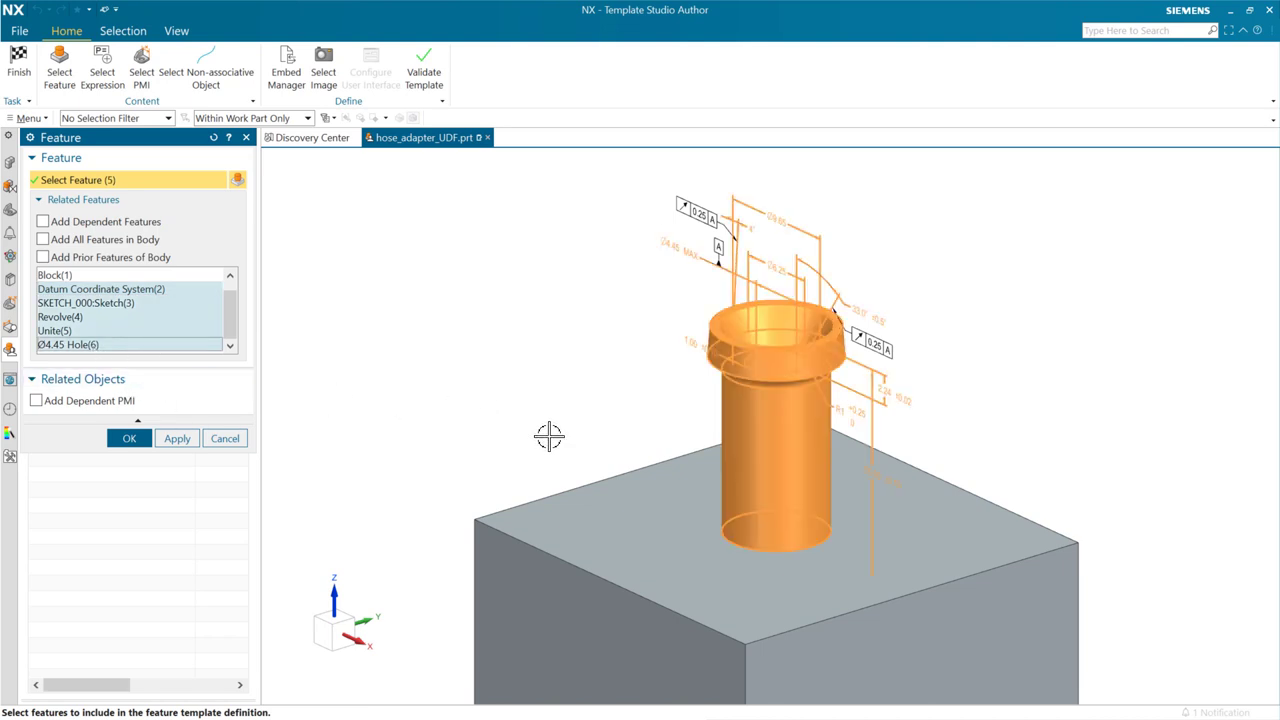
middle_drag(560, 426, 620, 390)
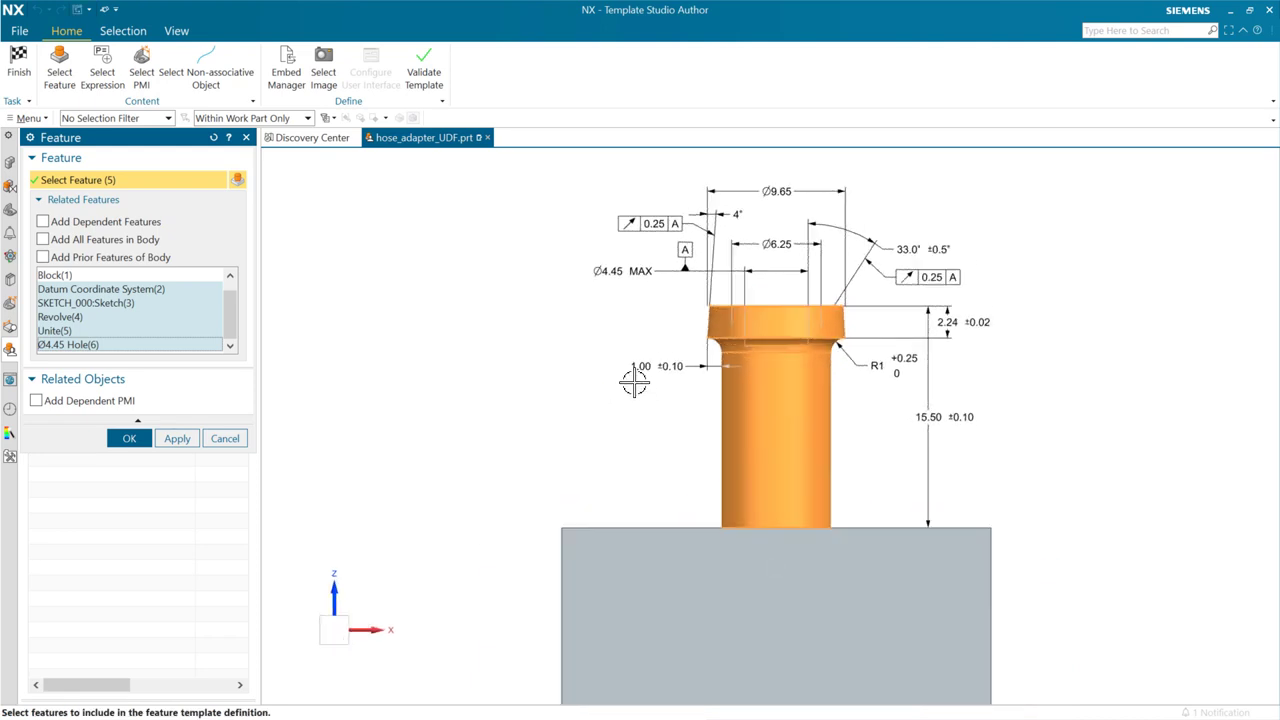
scroll(669, 423, up, 2)
shift+middle_drag(668, 457, 606, 500)
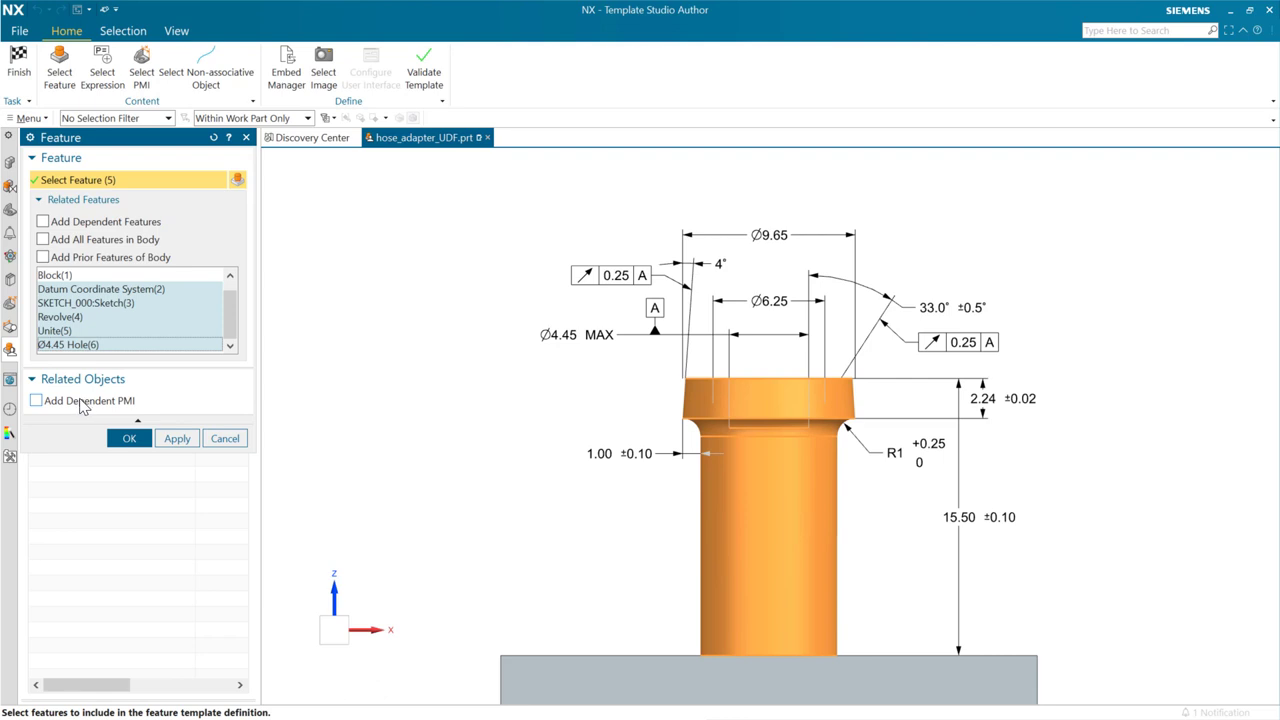
Include the dependent PMI of the selected hose adapter features in the template.
click(42, 401)
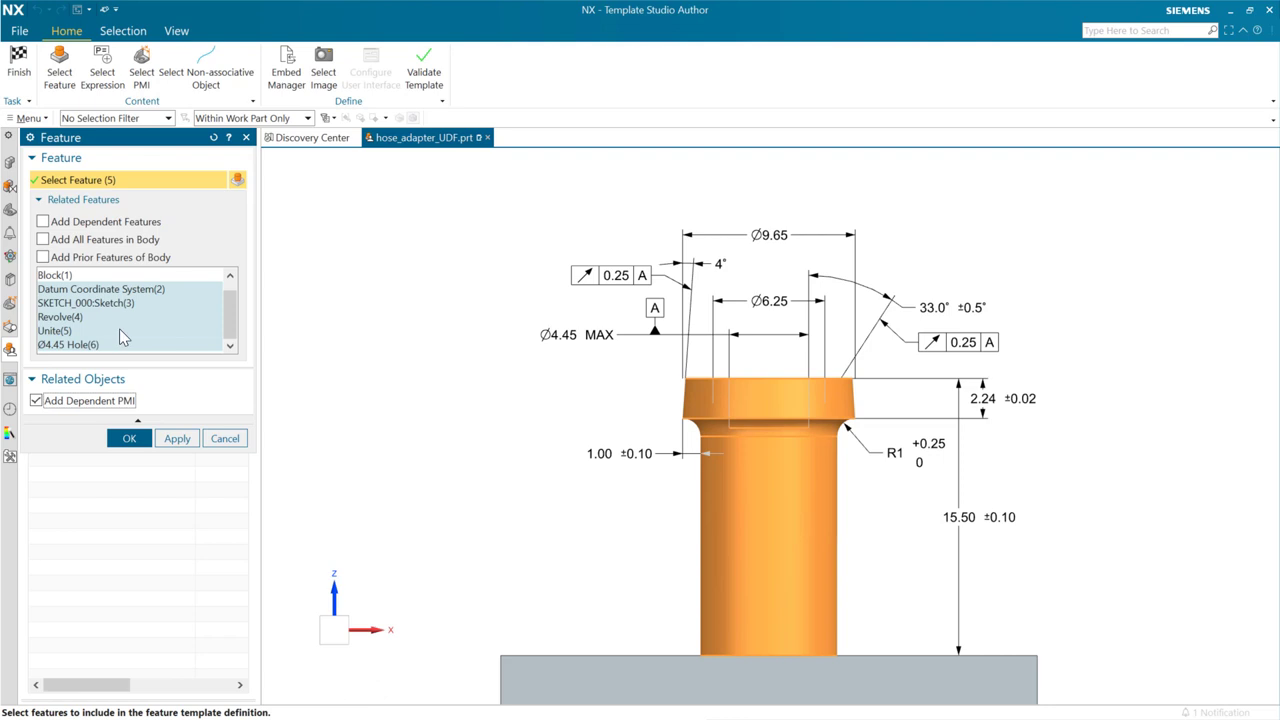
click(129, 442)
click(139, 442)
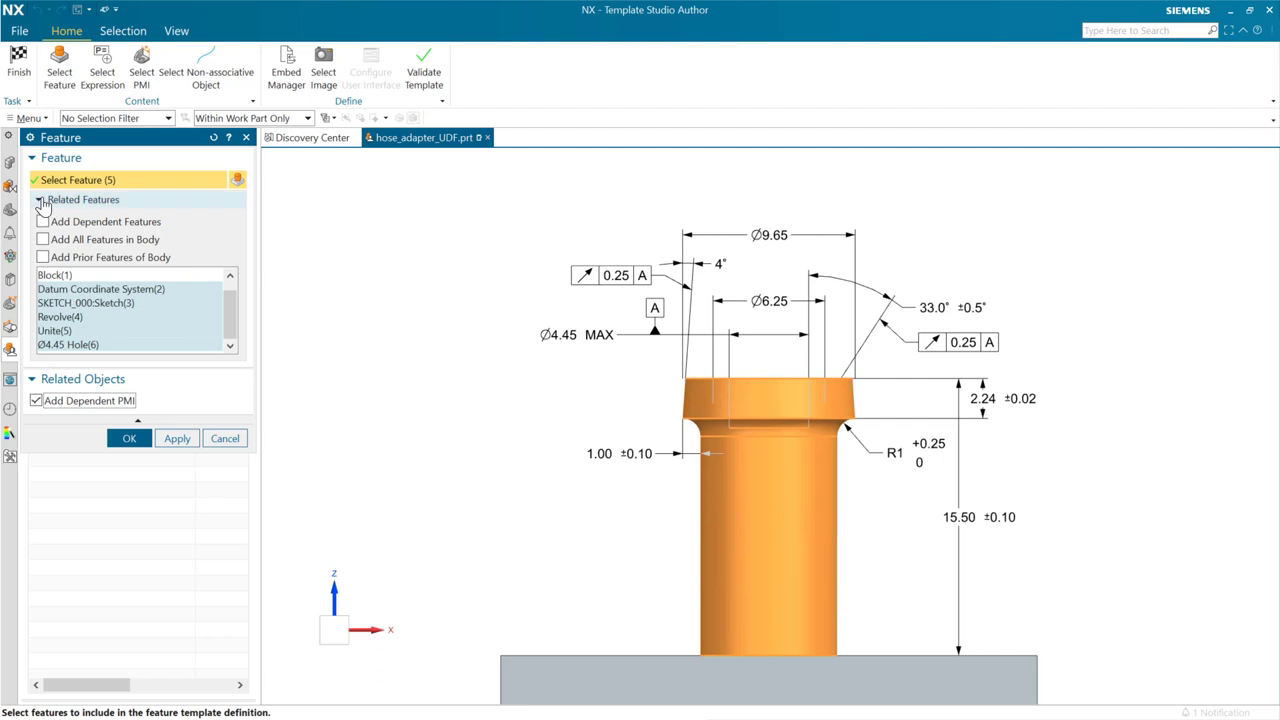
Add the five selected features and their dependent PMI to the template's content.
drag(85, 145, 324, 146)
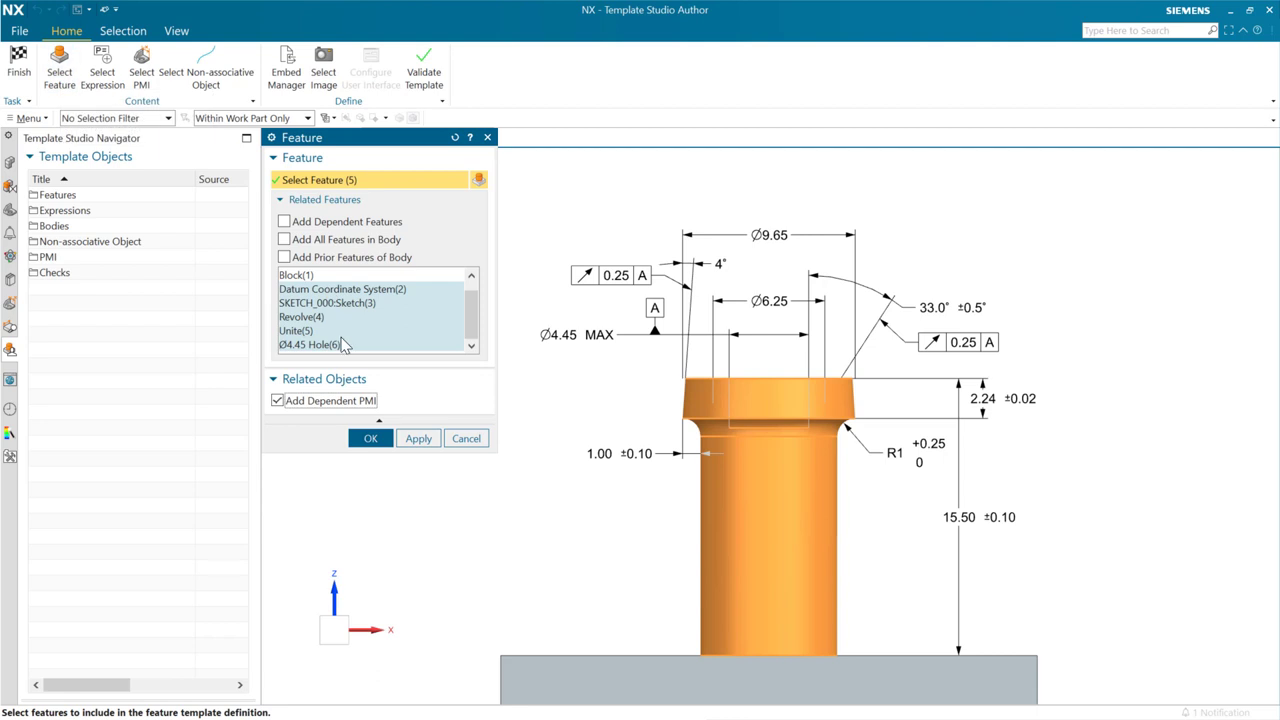
click(370, 438)
click(368, 438)
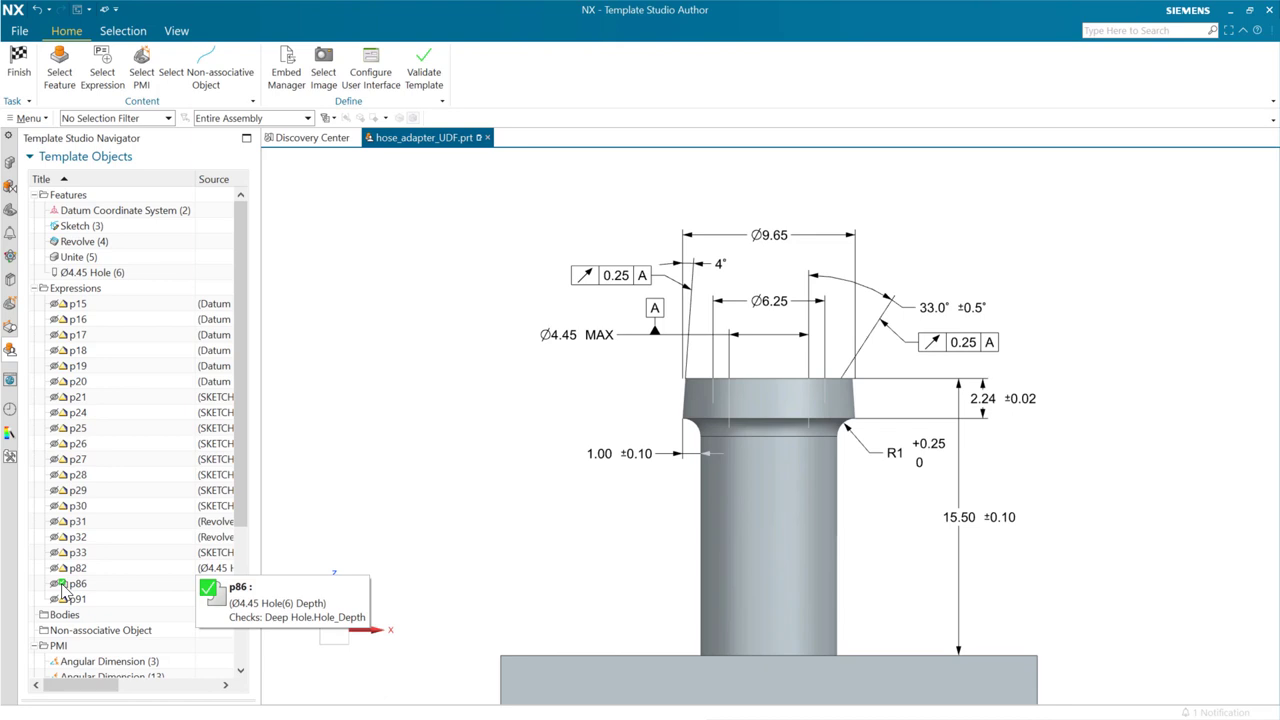
Examine the template's PMI, the Deep Hole.Hole_Depth check and which expressions and dimensions belong to each included feature.
scroll(62, 592, down, 5)
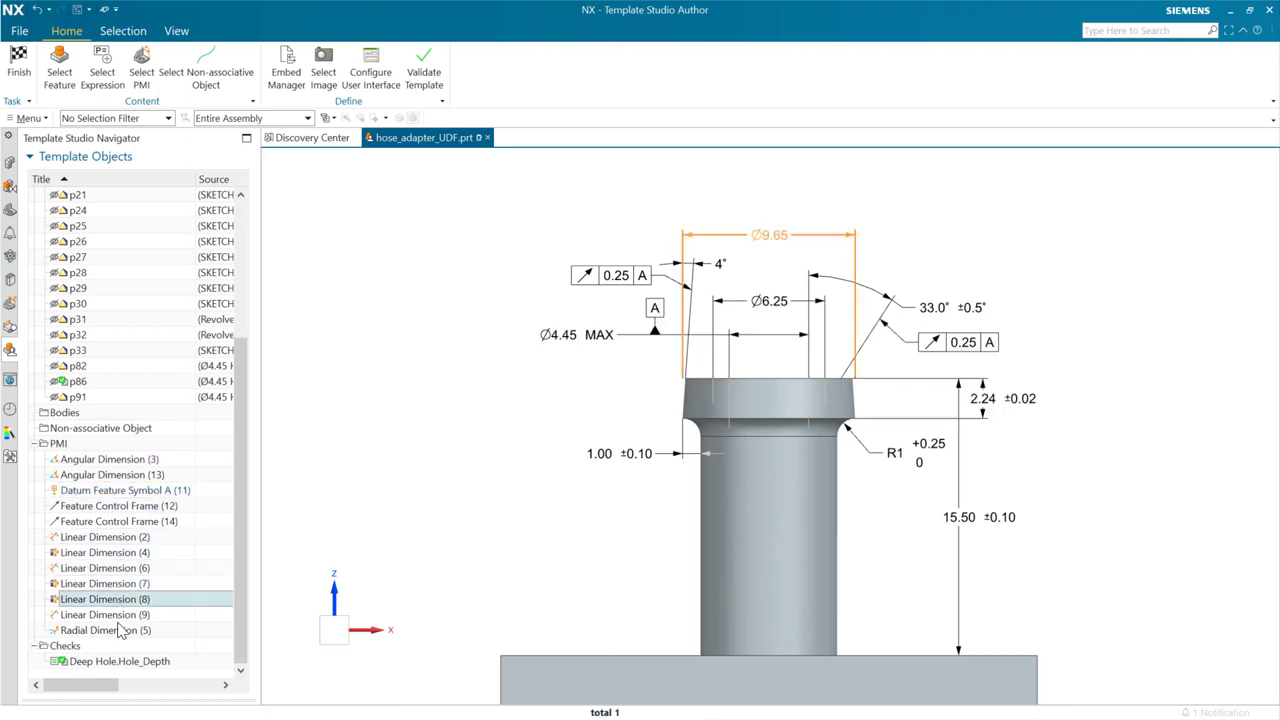
click(114, 668)
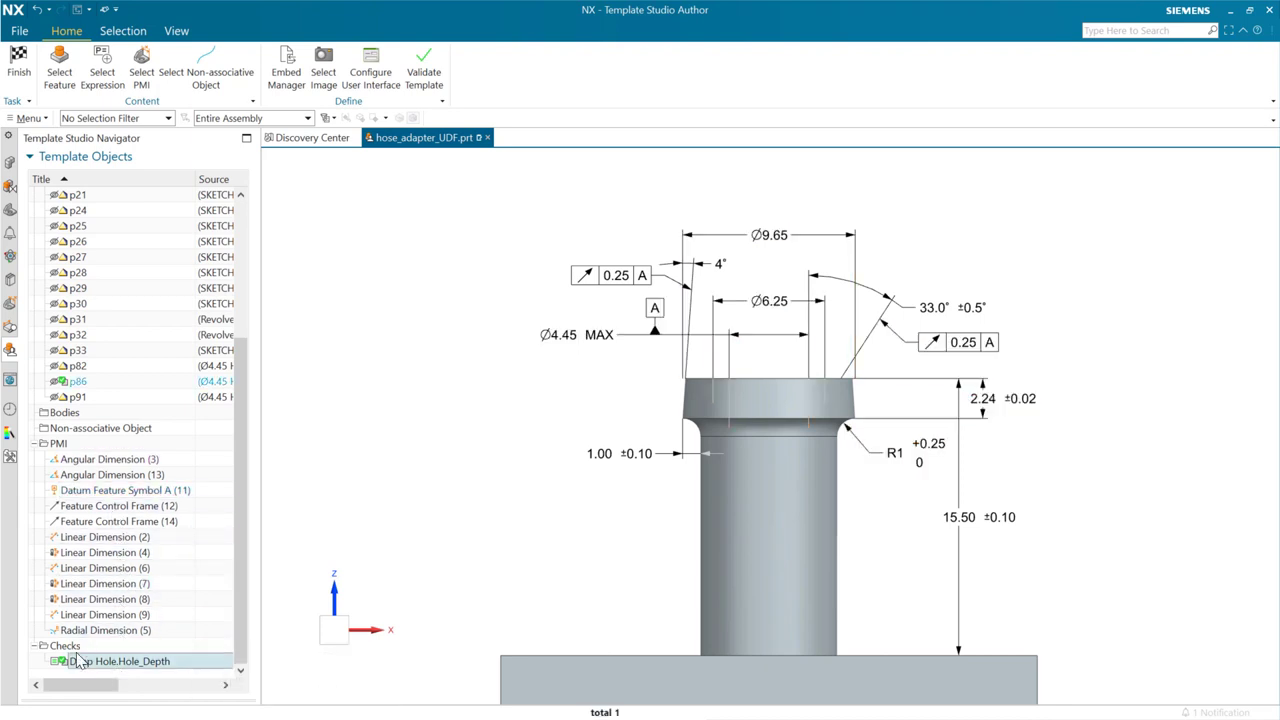
click(103, 386)
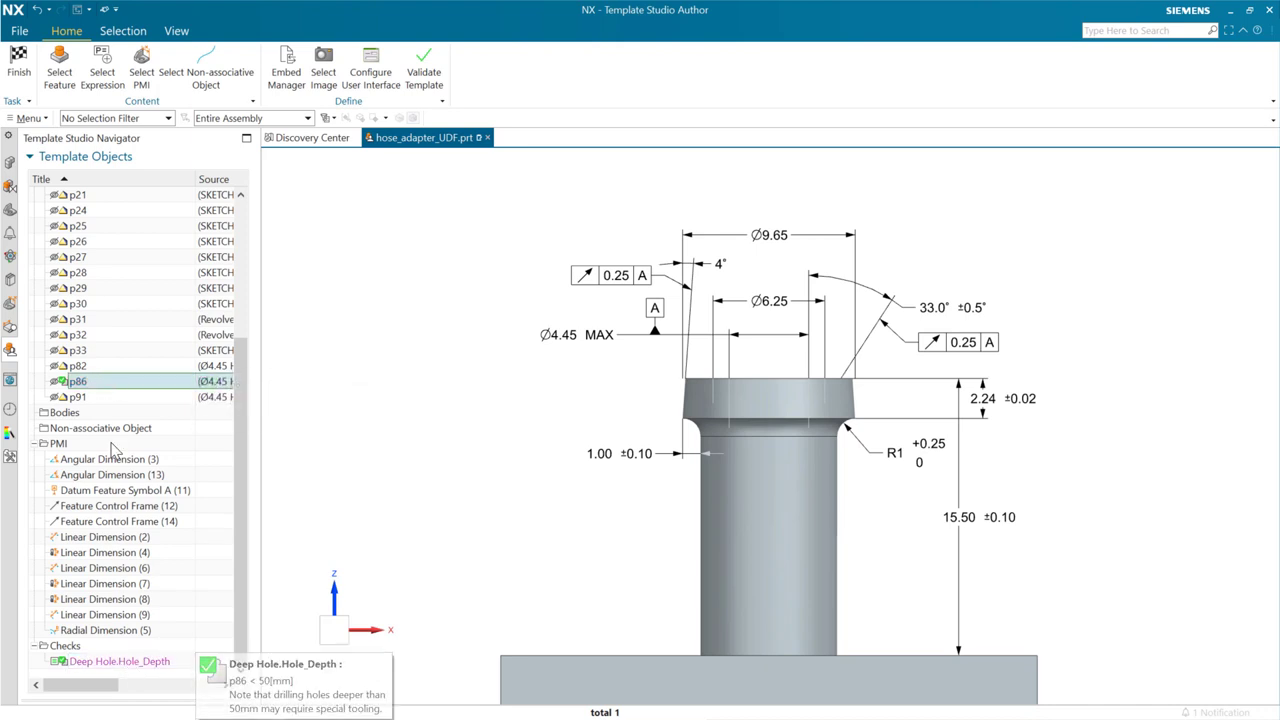
scroll(100, 590, up, 4)
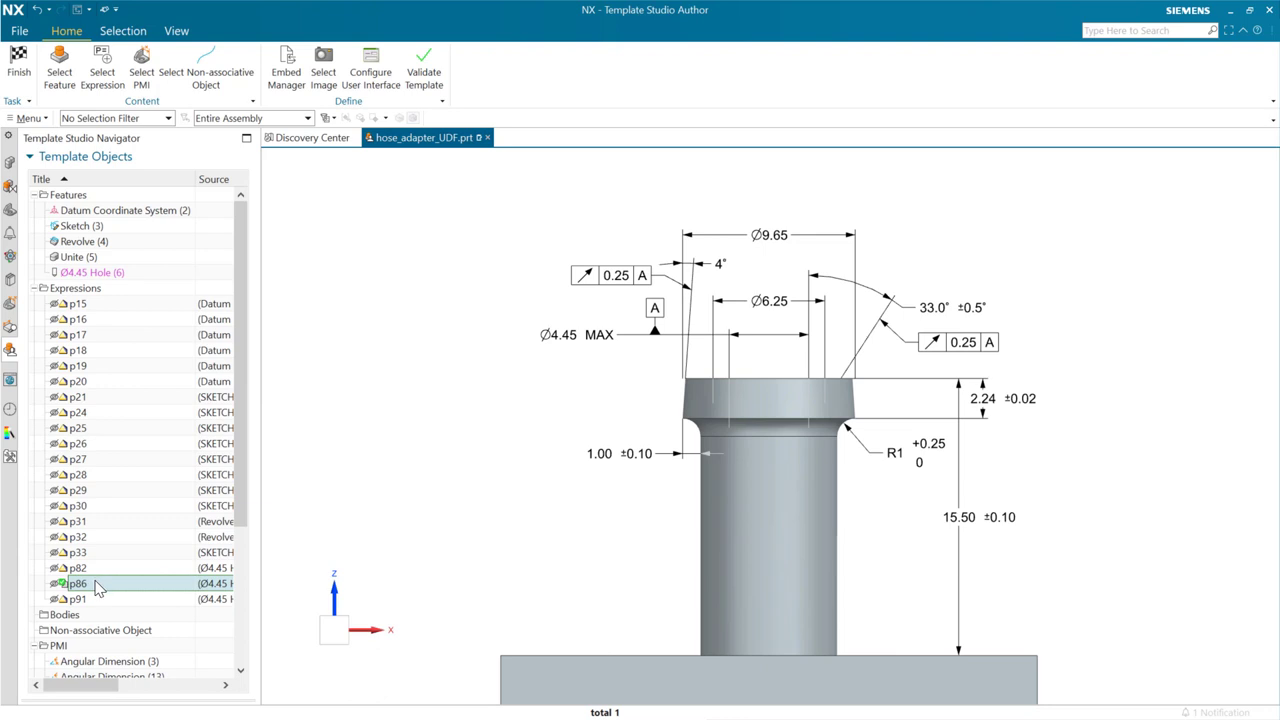
click(90, 241)
click(88, 226)
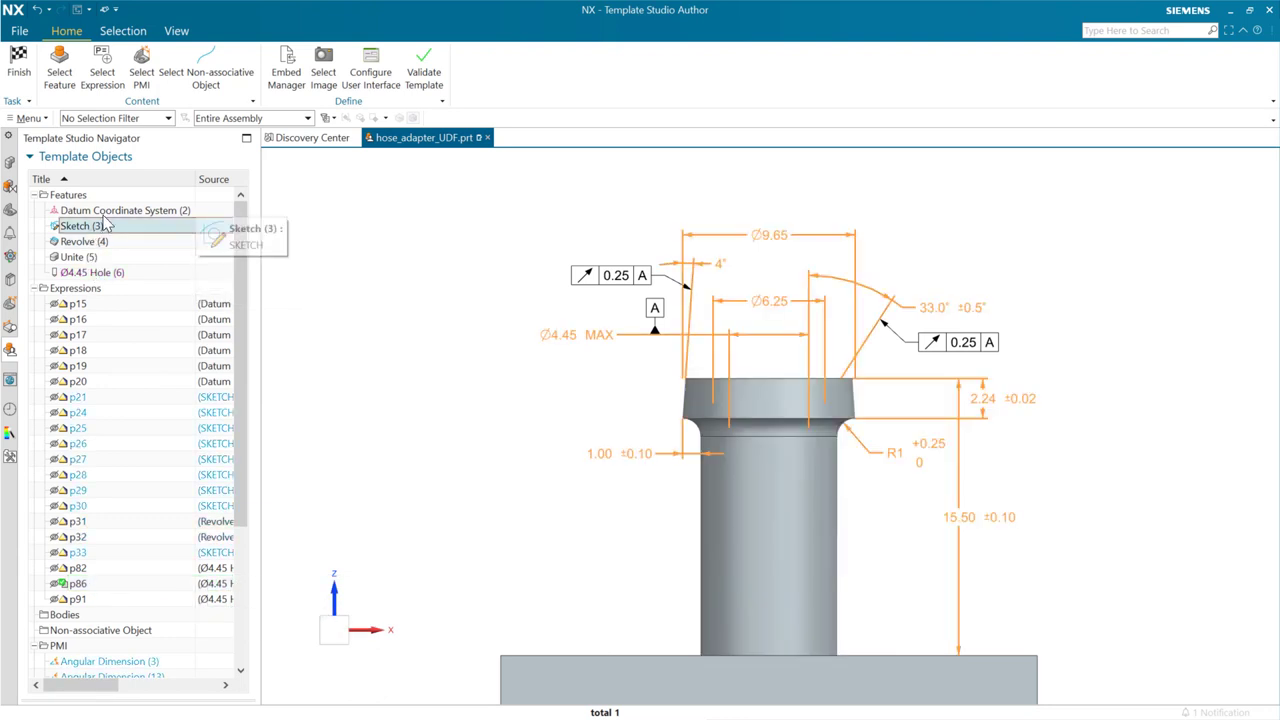
click(102, 212)
click(86, 228)
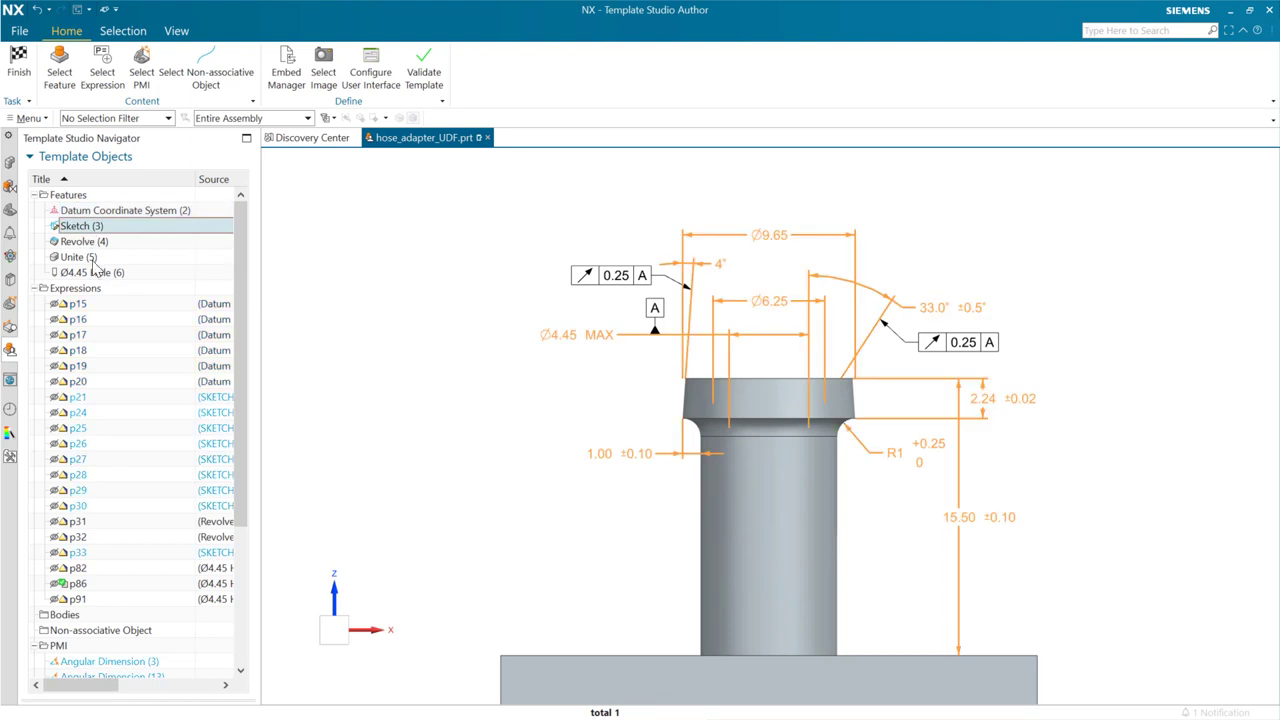
click(104, 274)
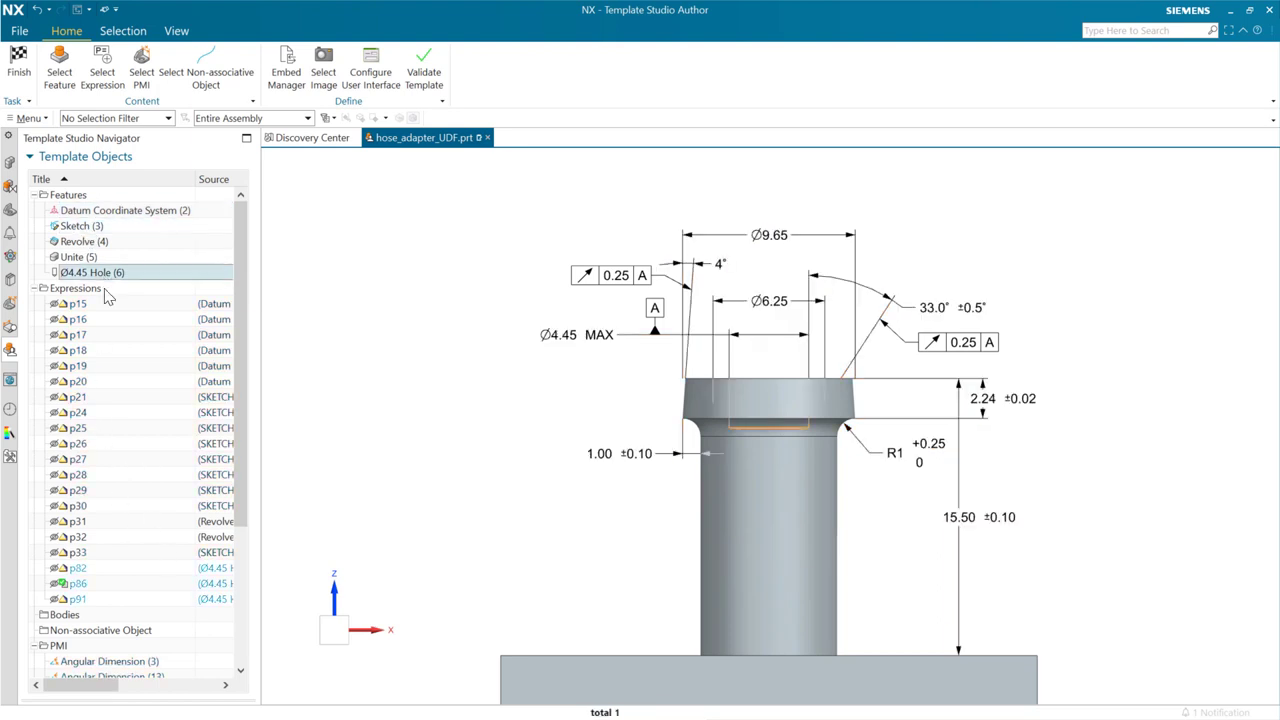
click(110, 570)
click(110, 414)
click(108, 366)
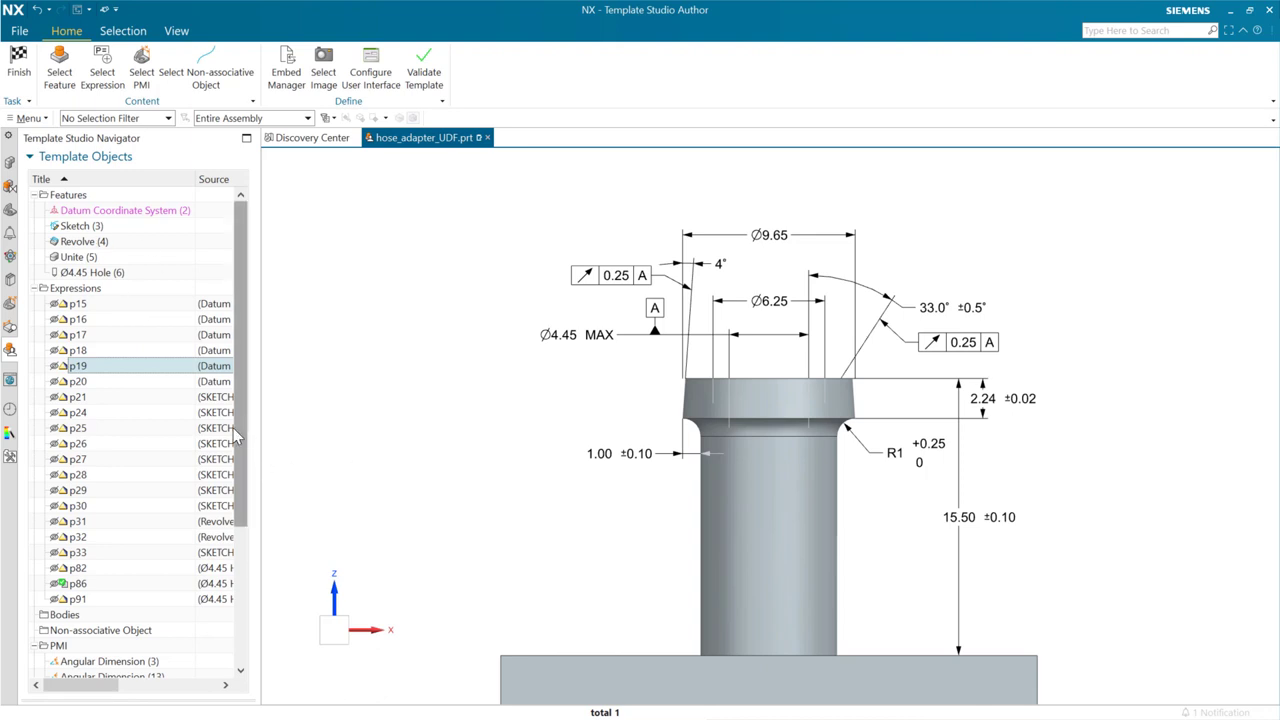
click(142, 414)
click(100, 273)
click(95, 242)
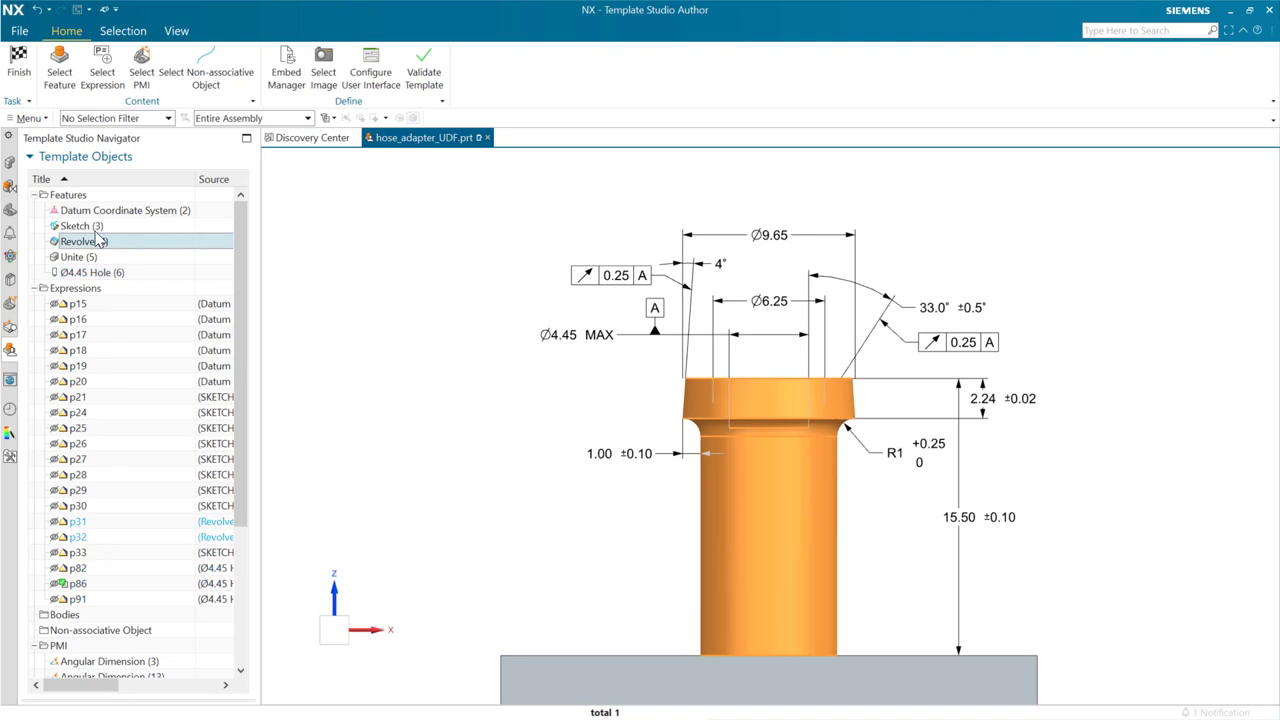
click(94, 226)
click(92, 212)
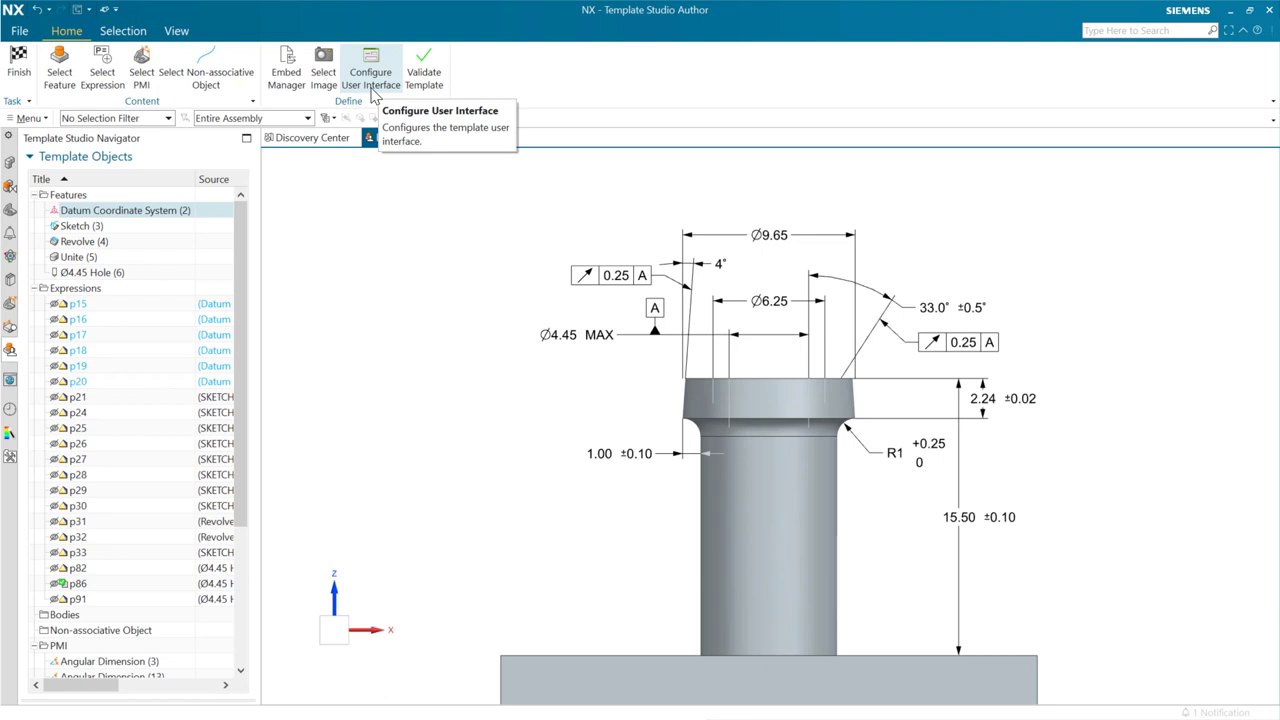
click(143, 215)
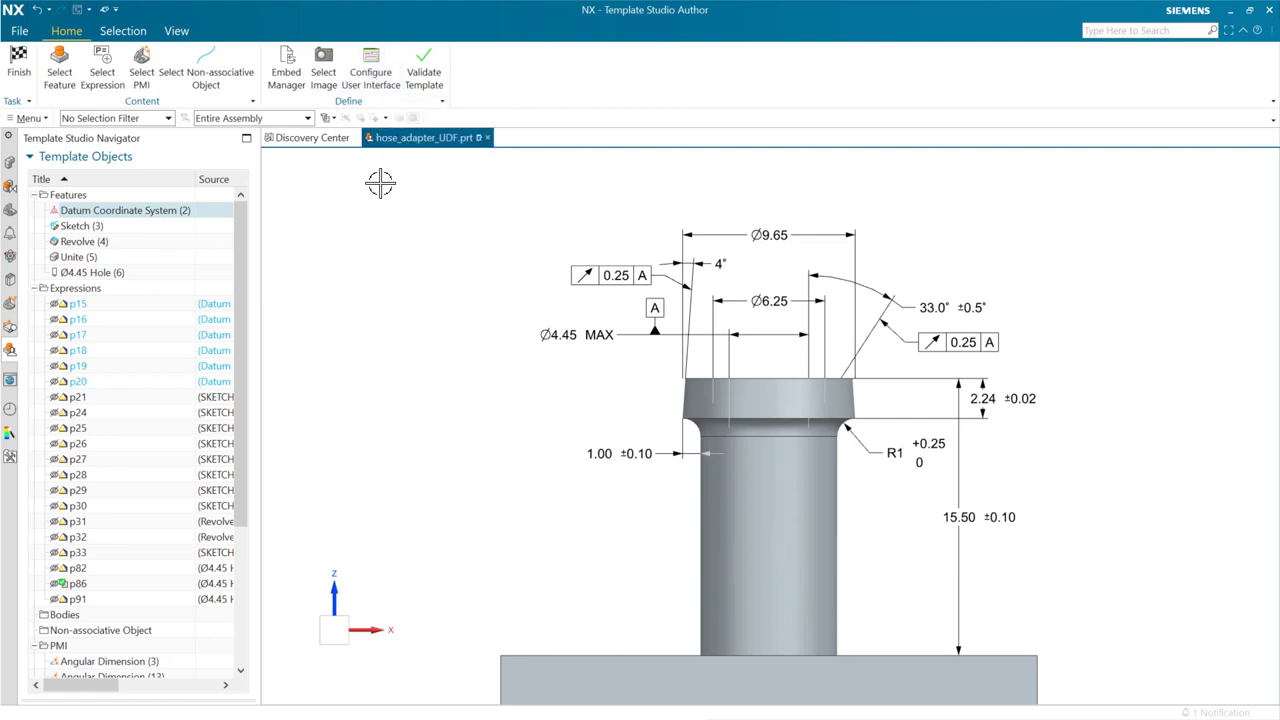
Start configuring the template's user interface and retitle the Datum CSYS reference object as Datum CSYS for Positioning.
click(374, 86)
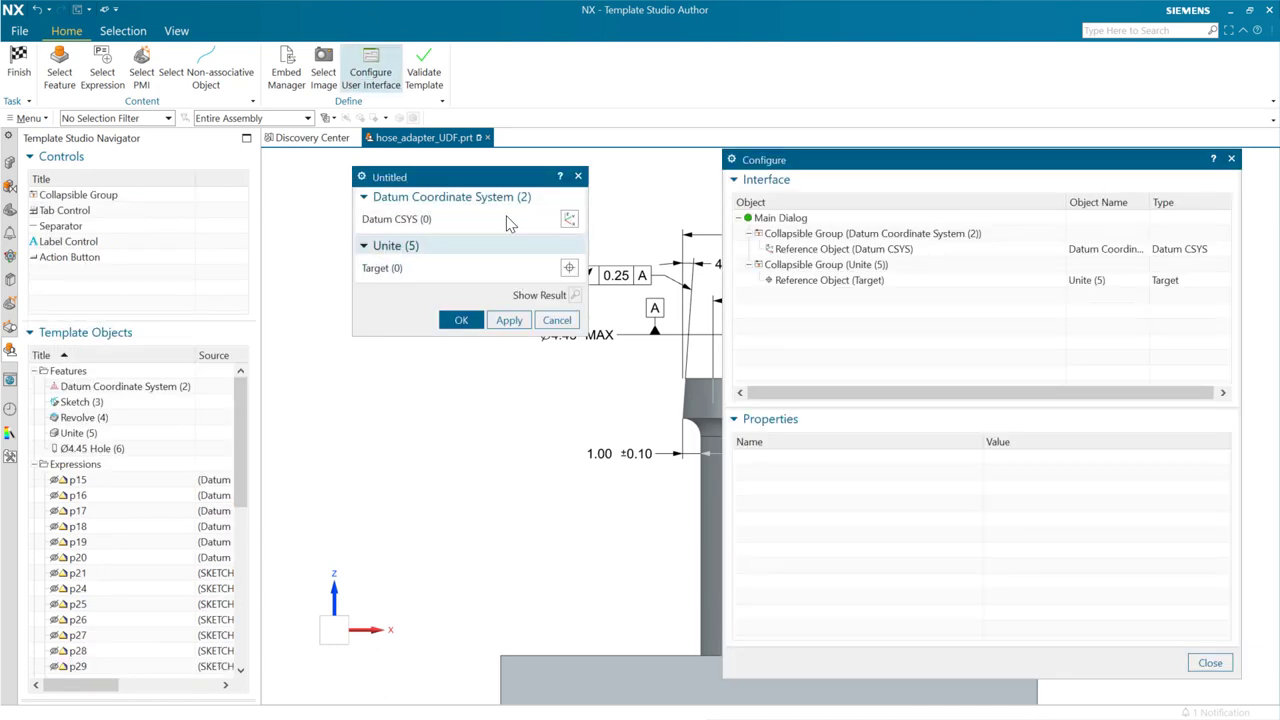
click(420, 268)
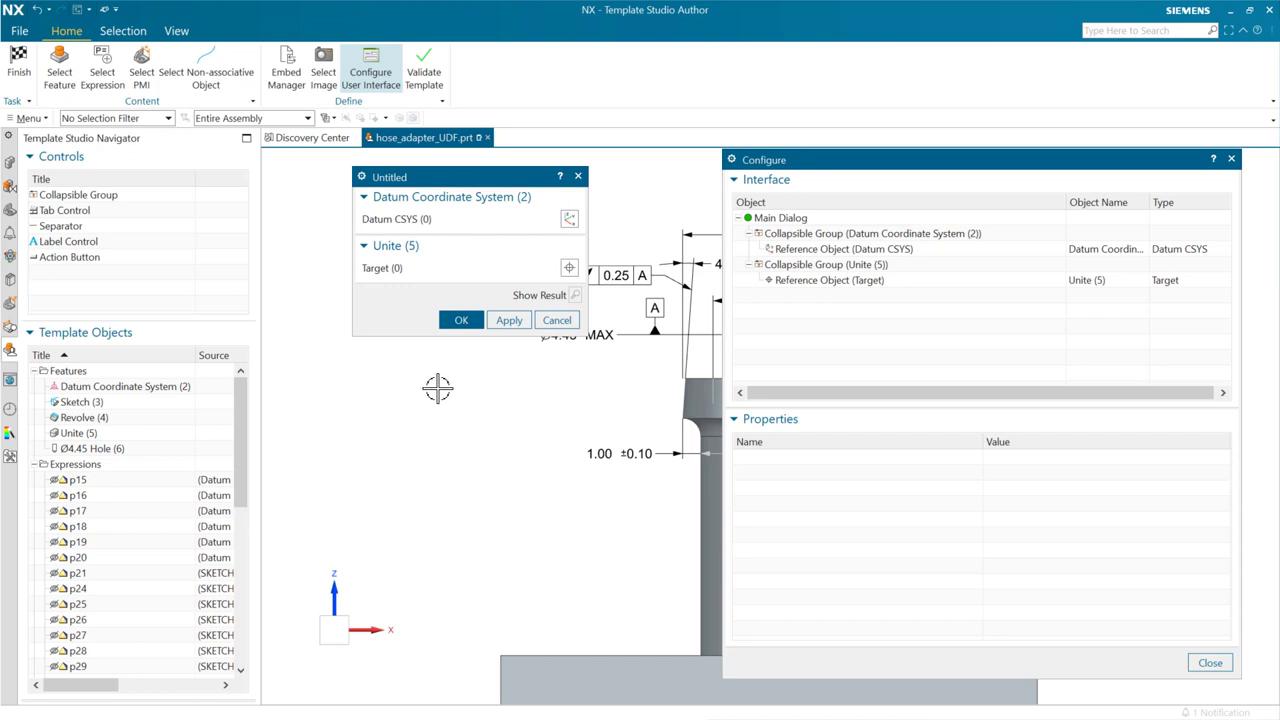
click(832, 250)
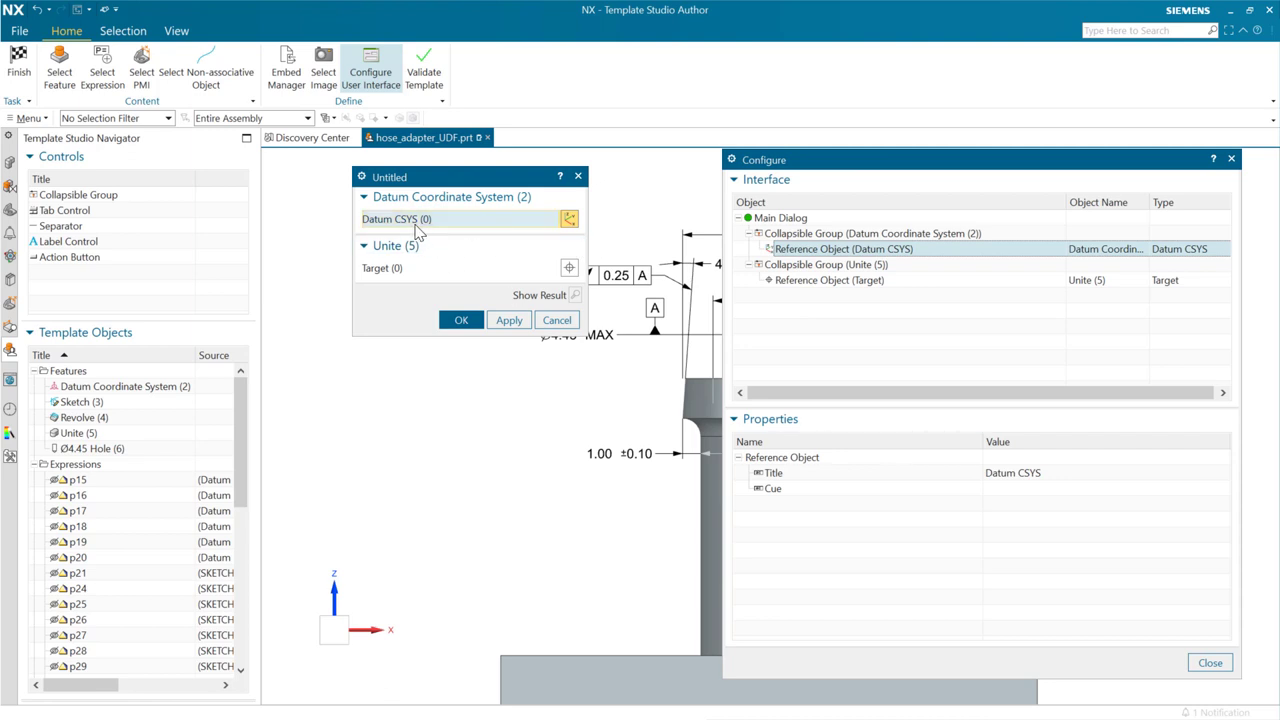
click(1057, 476)
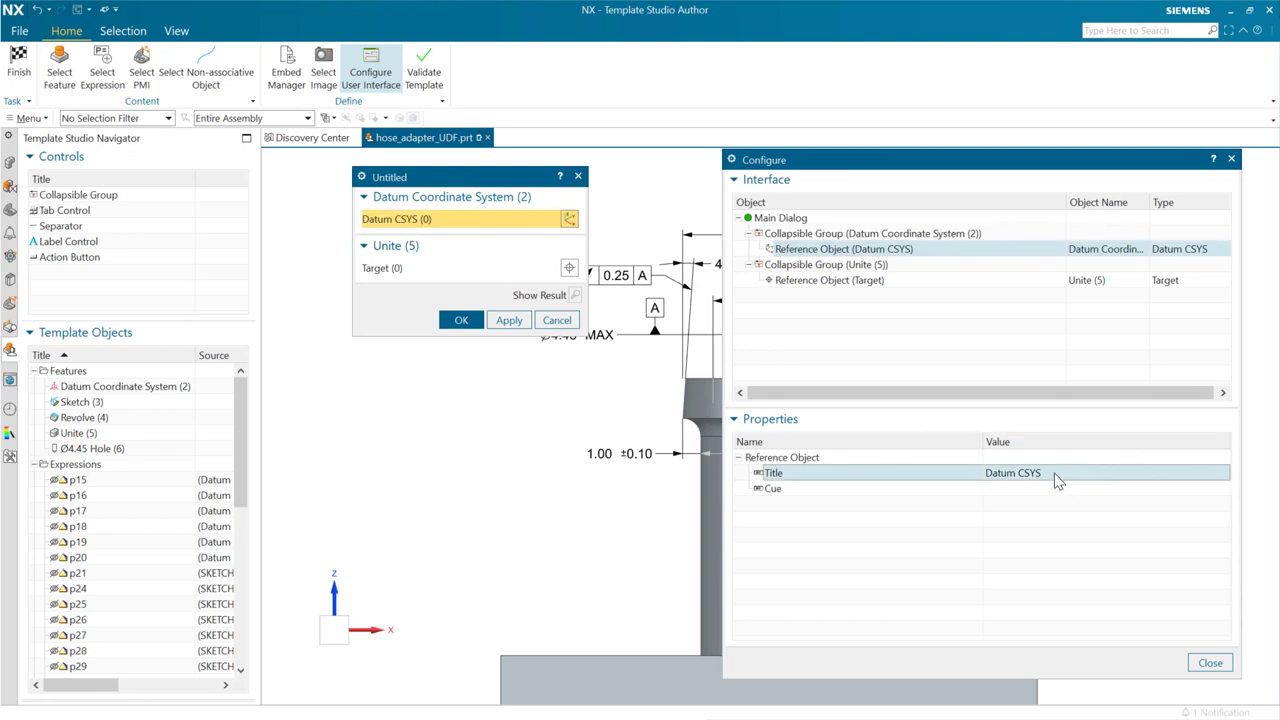
click(1055, 472)
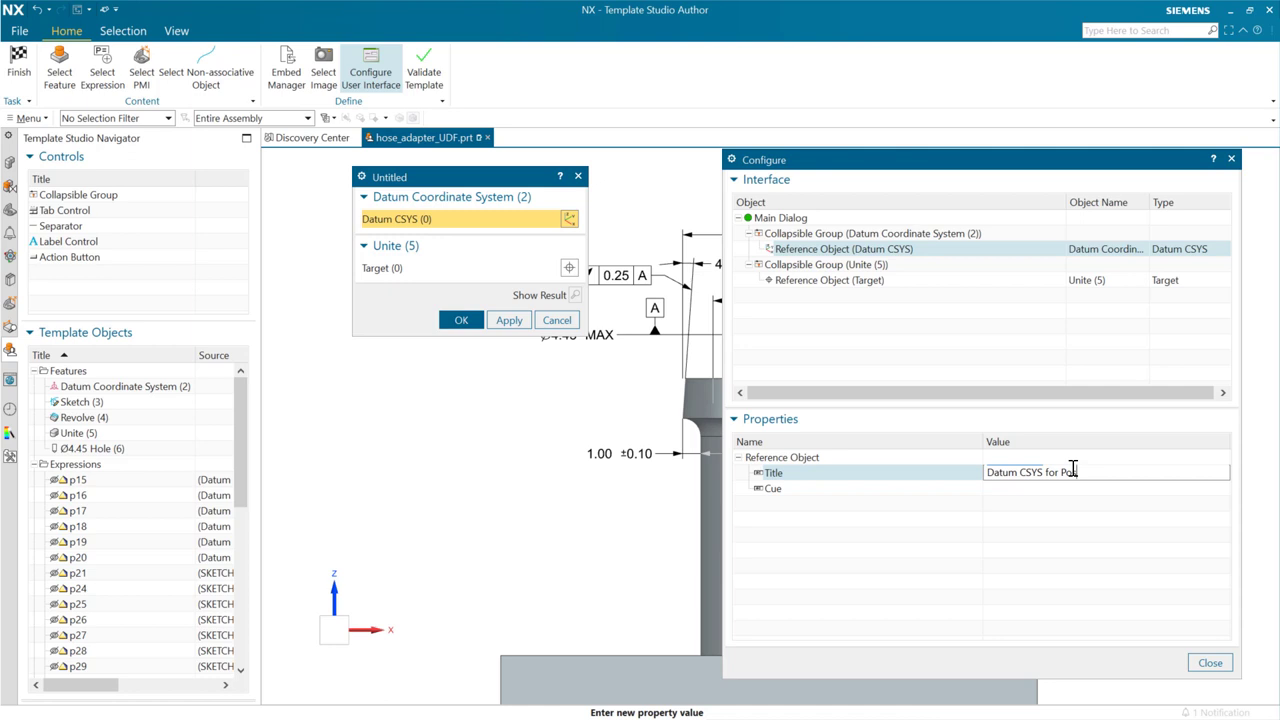
key(Return)
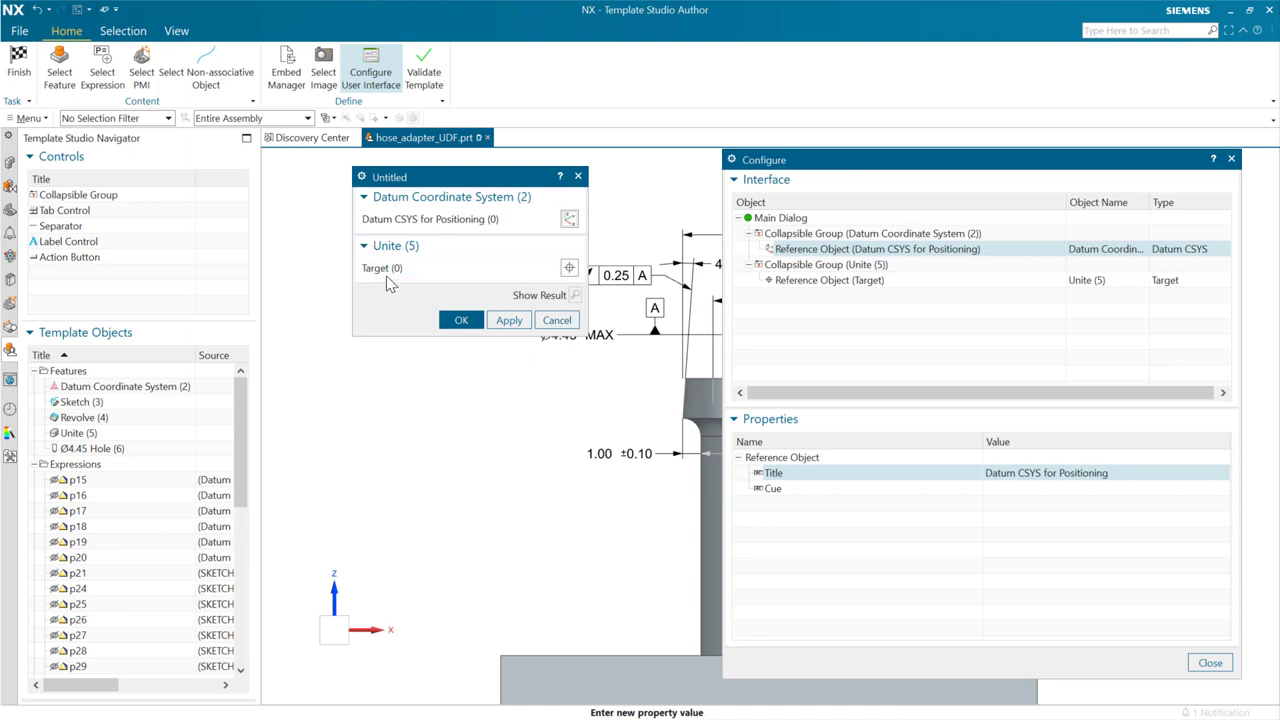
Retitle the Unite (5) feature's Target reference object as Target Body.
click(927, 282)
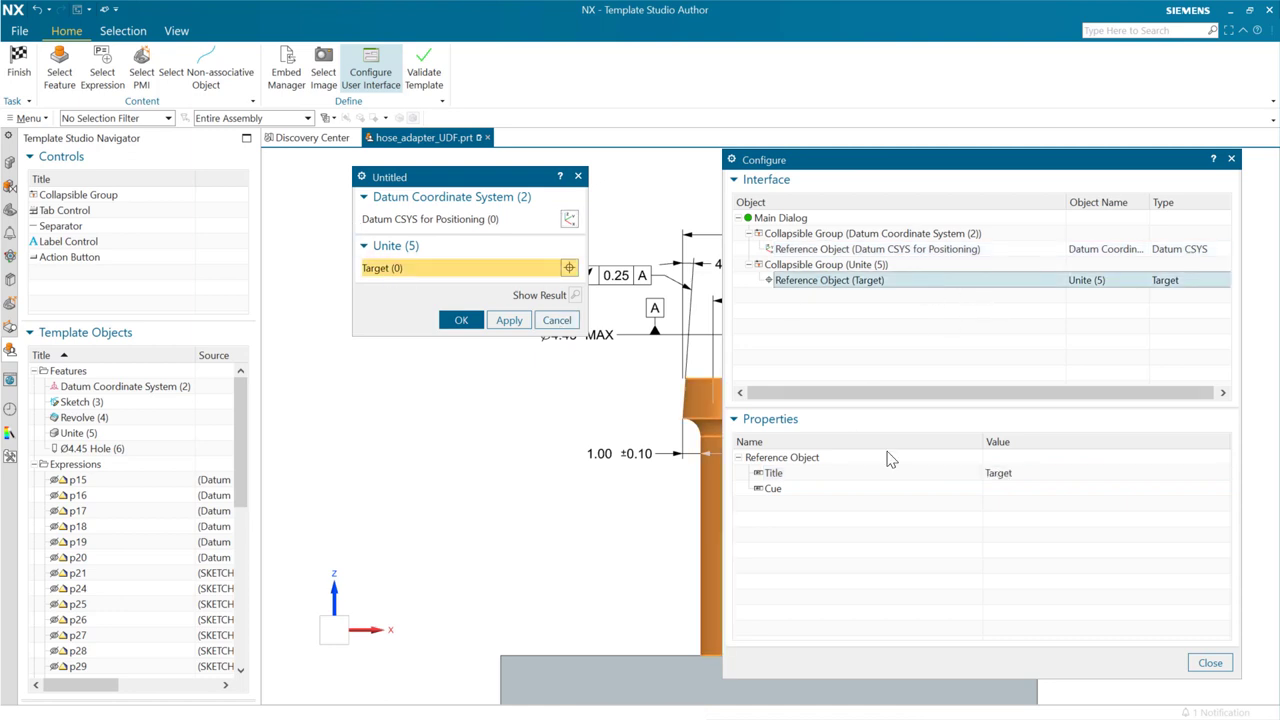
click(1045, 476)
click(1045, 472)
click(1043, 471)
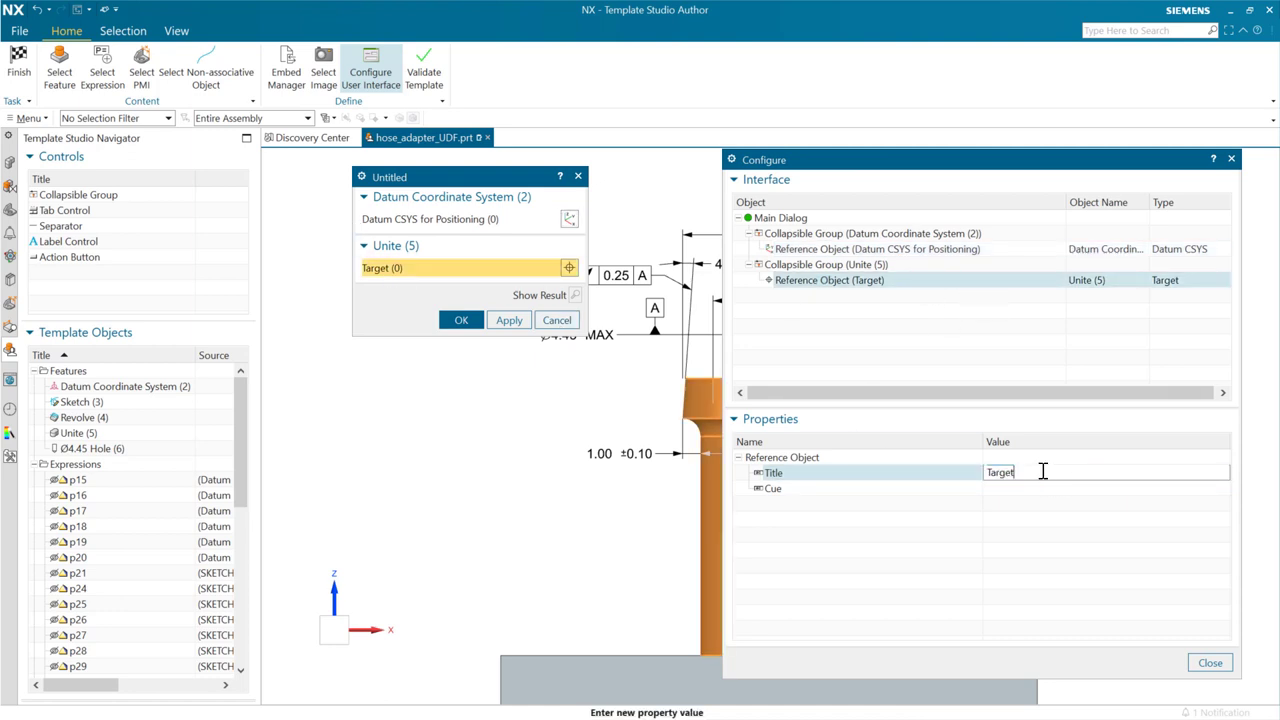
key(Return)
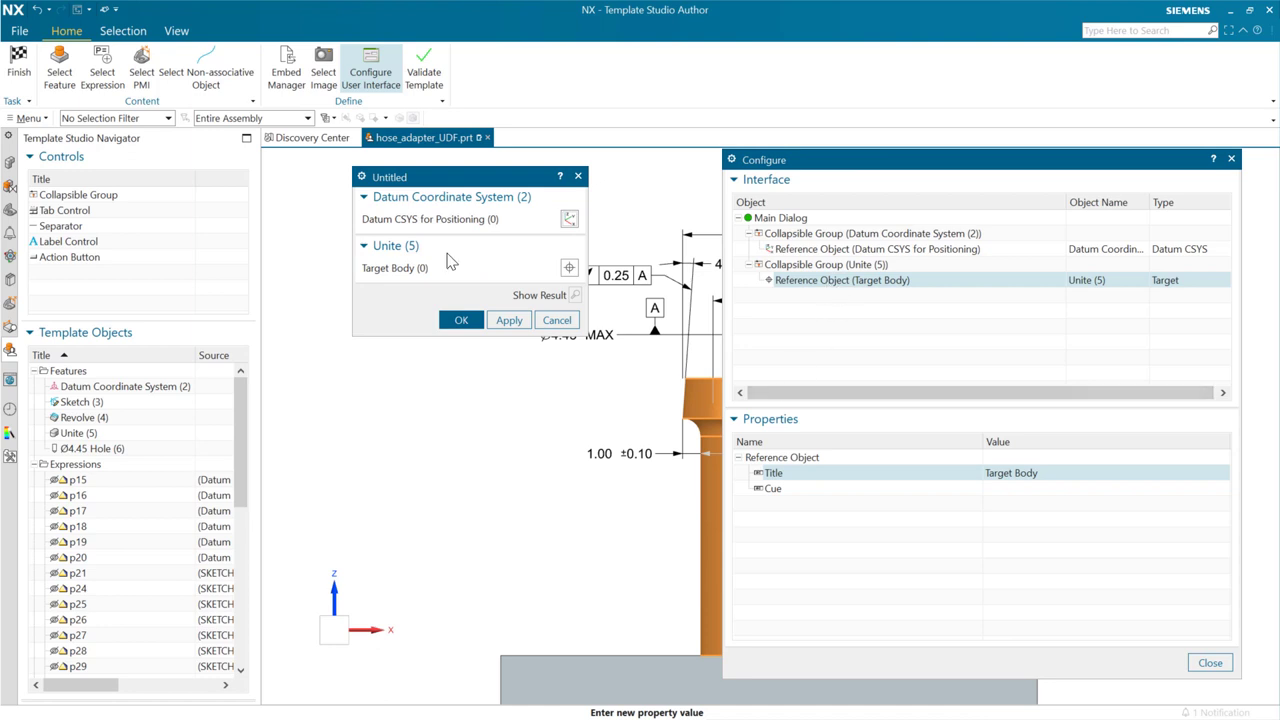
Move the Target Body reference into the Datum Coordinate System (2) group and remove the empty Unite (5) group.
drag(850, 282, 862, 257)
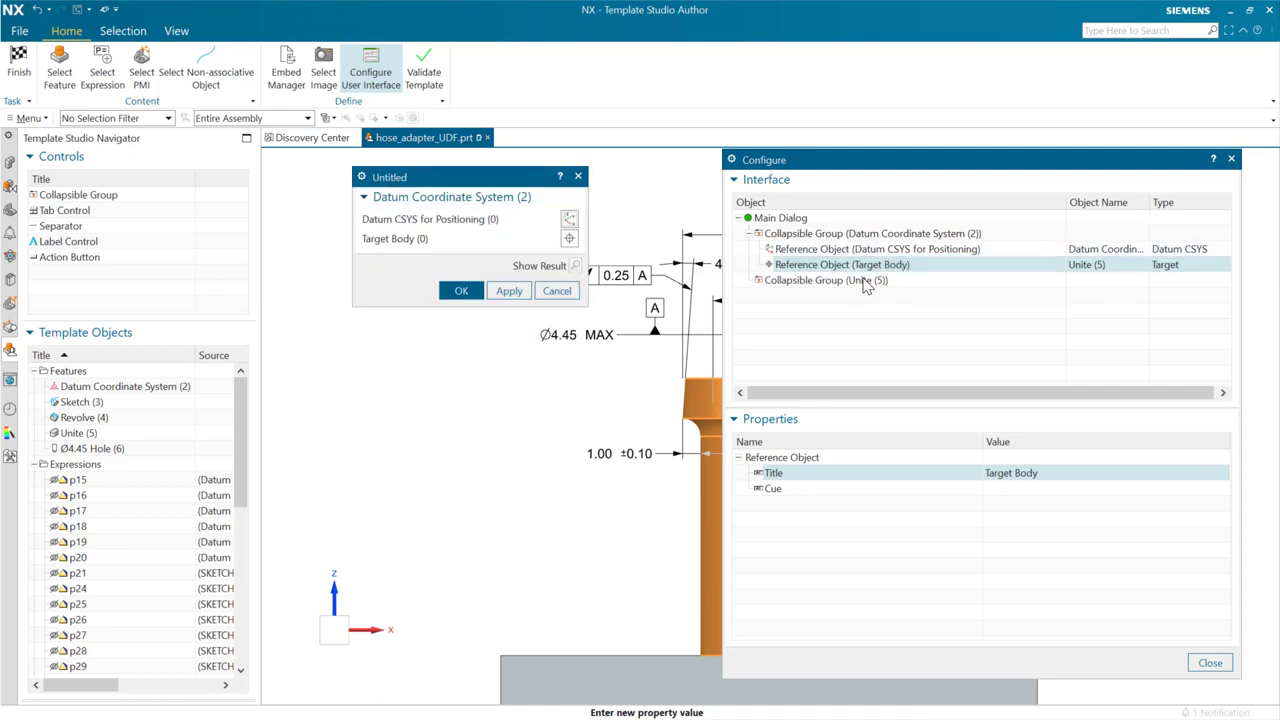
click(865, 281)
right_click(853, 285)
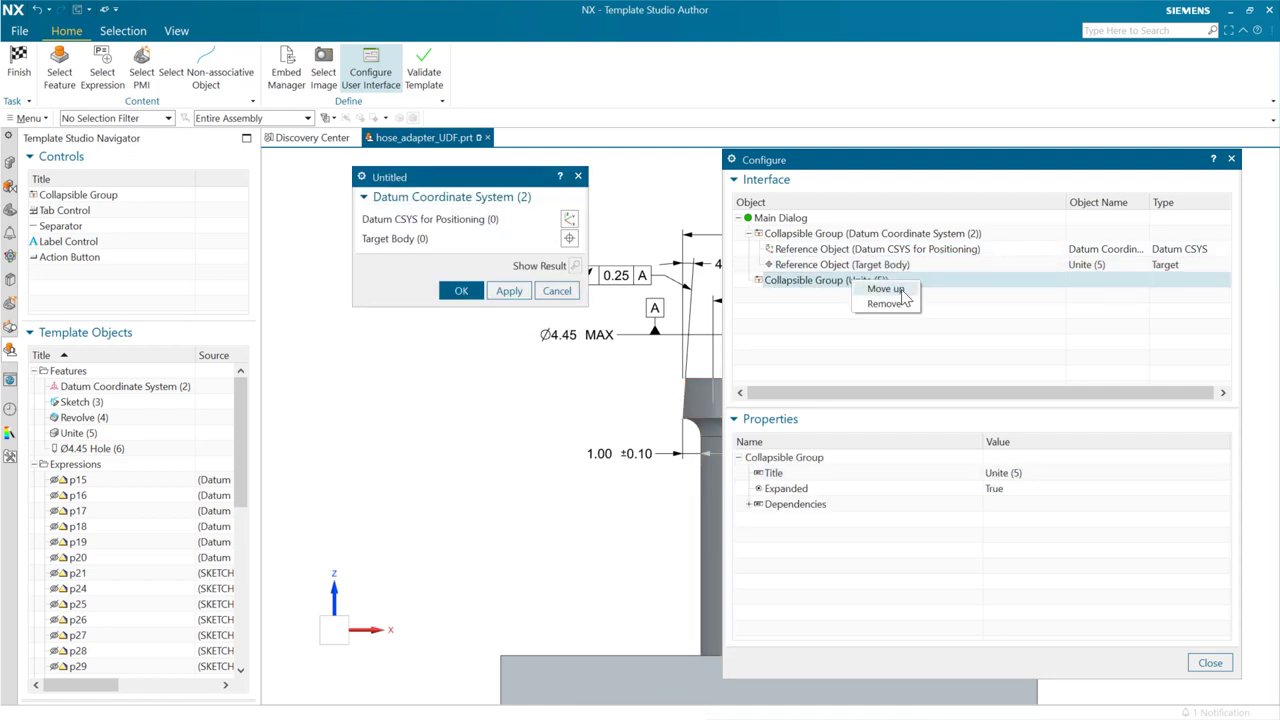
click(884, 304)
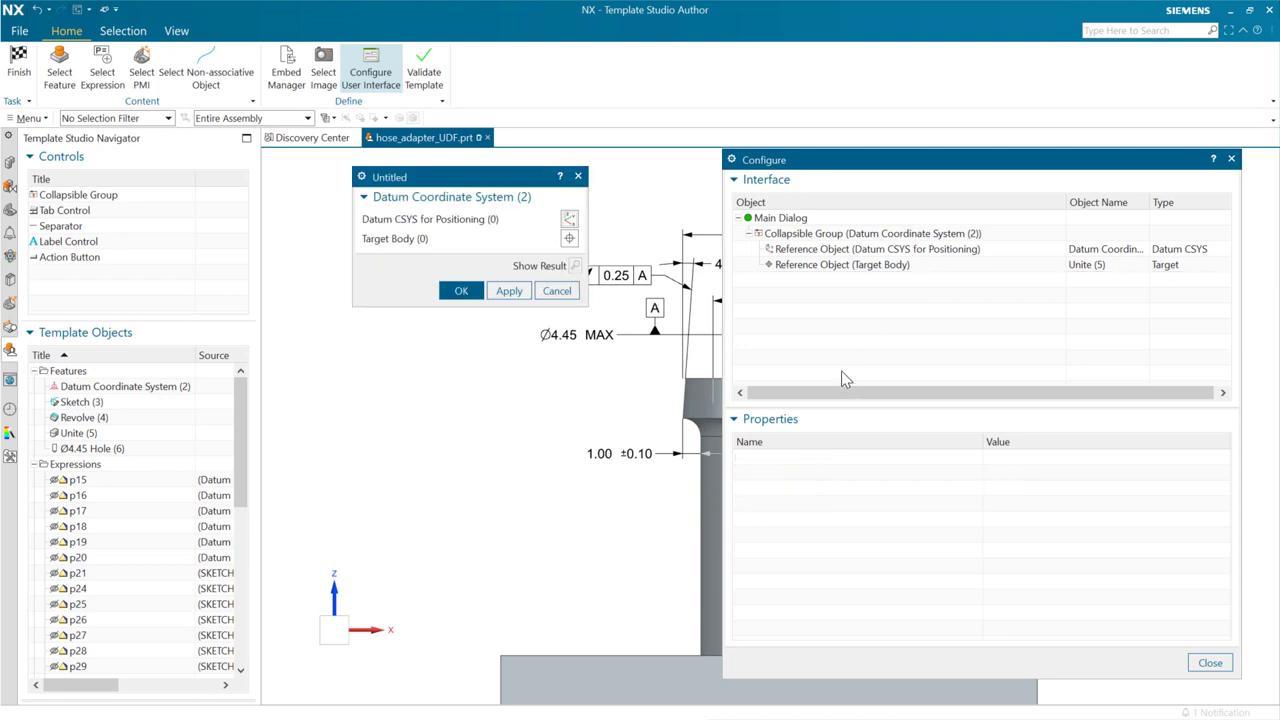
Retitle the remaining collapsible group as Parameters.
click(858, 234)
click(1037, 476)
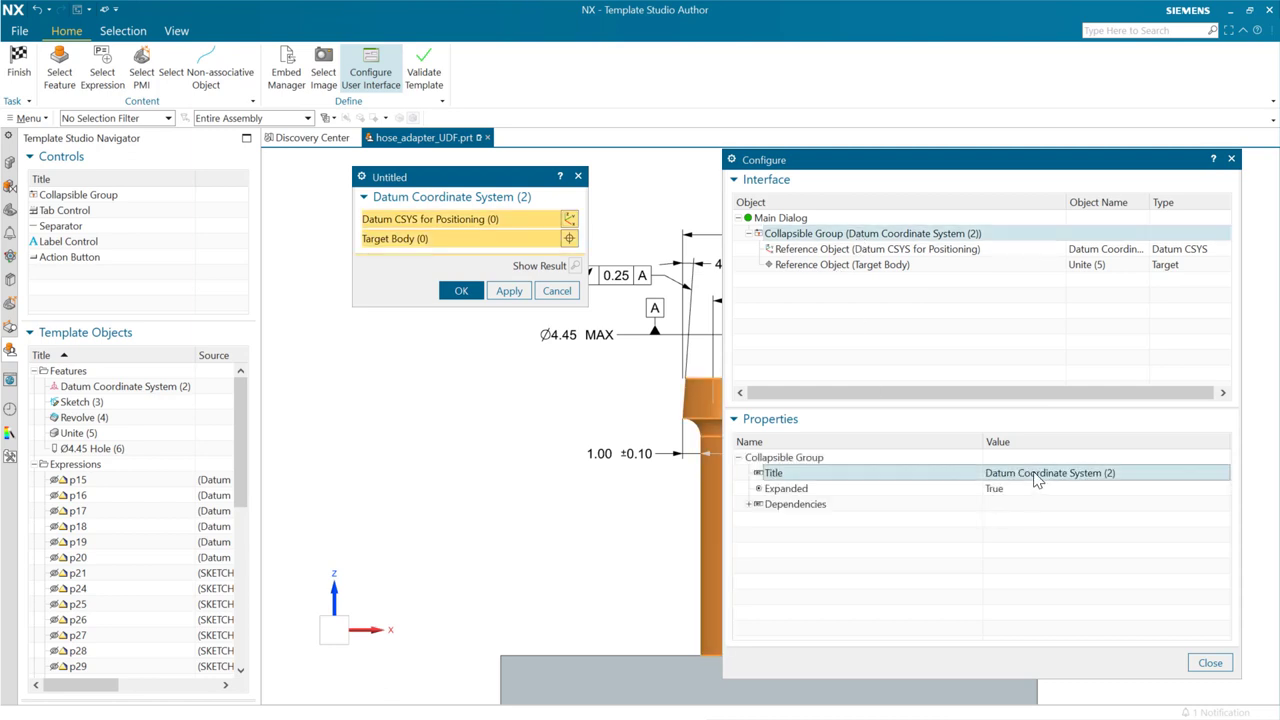
text(Parameters)
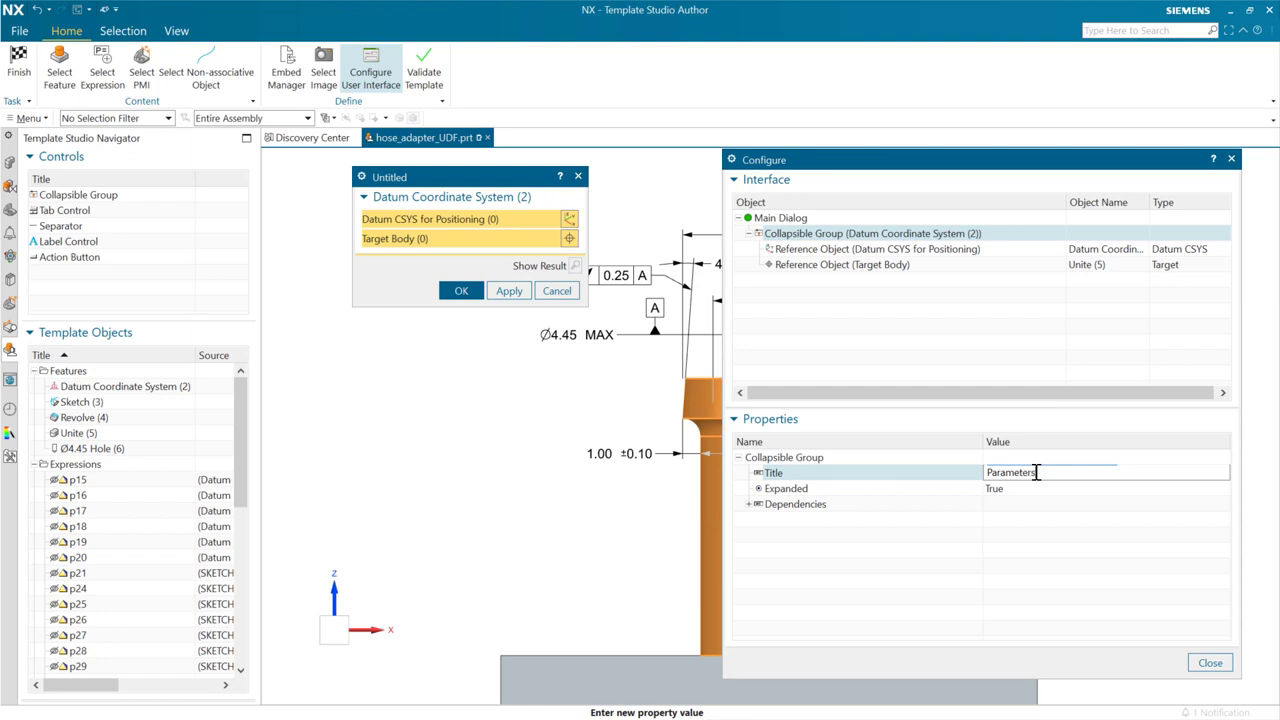
key(Return)
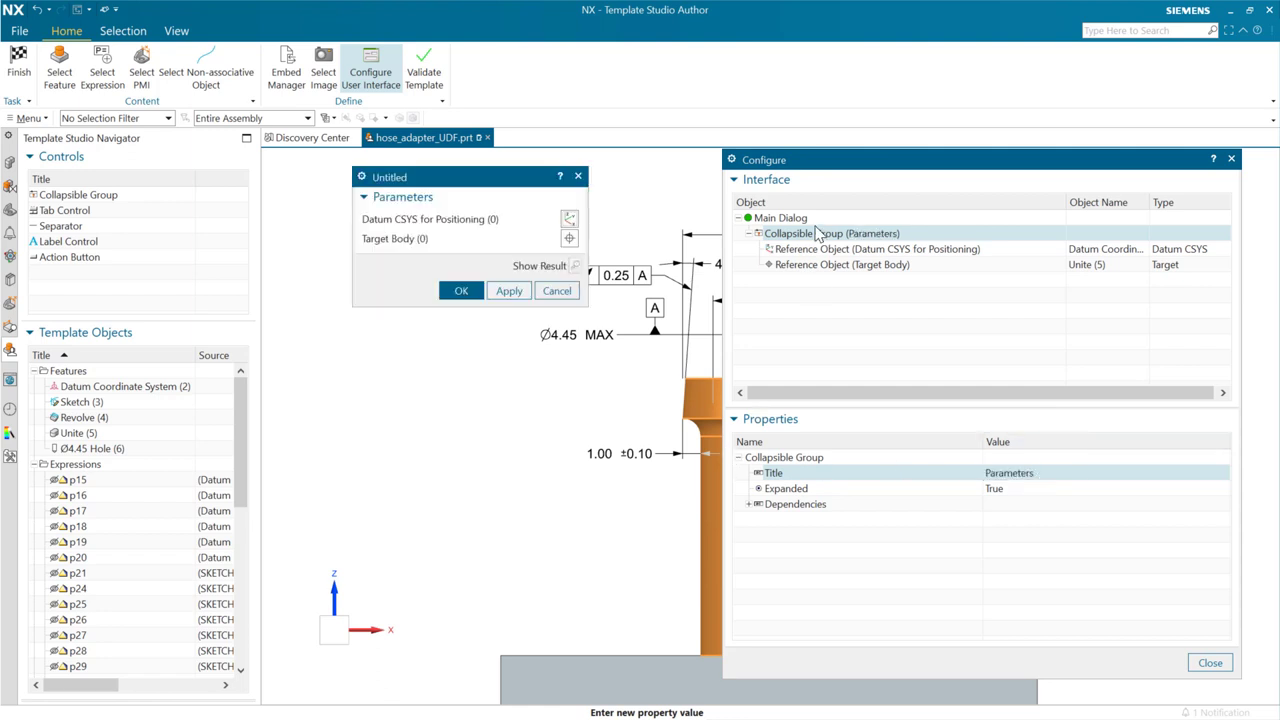
Set the main dialog's title to Realize Live Port and copy that title for reuse.
click(784, 219)
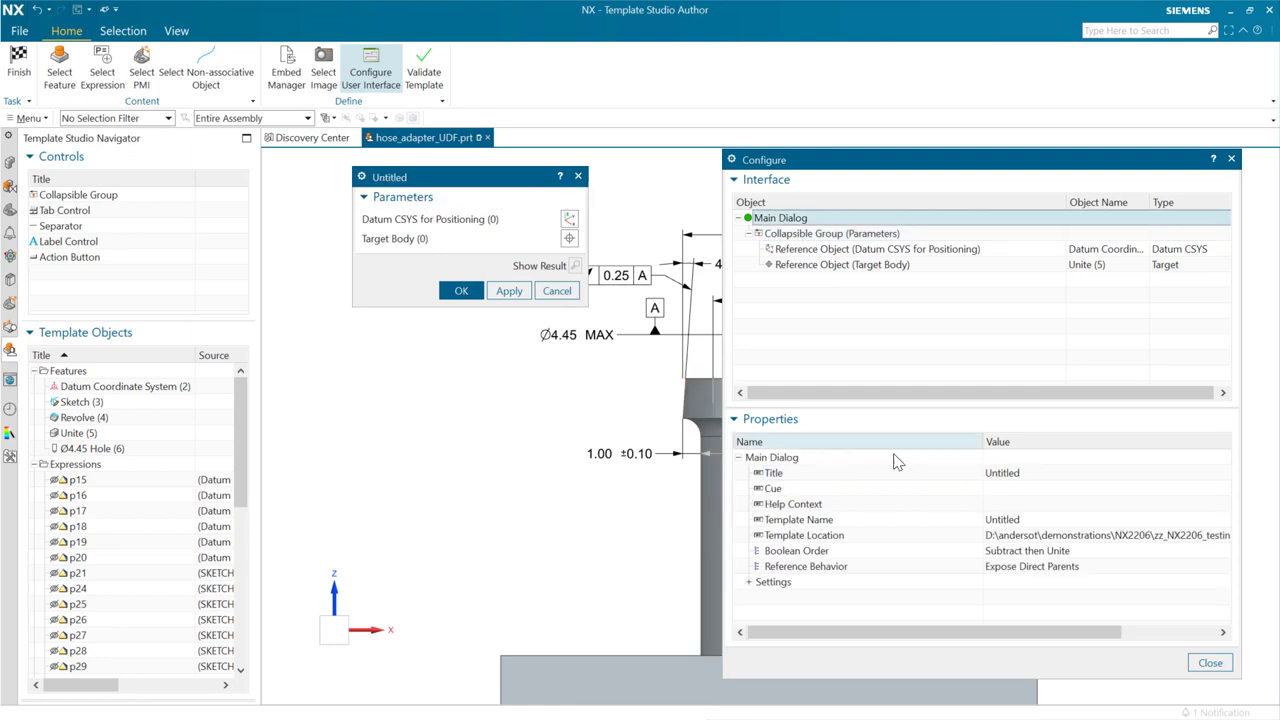
click(1018, 473)
click(1018, 473)
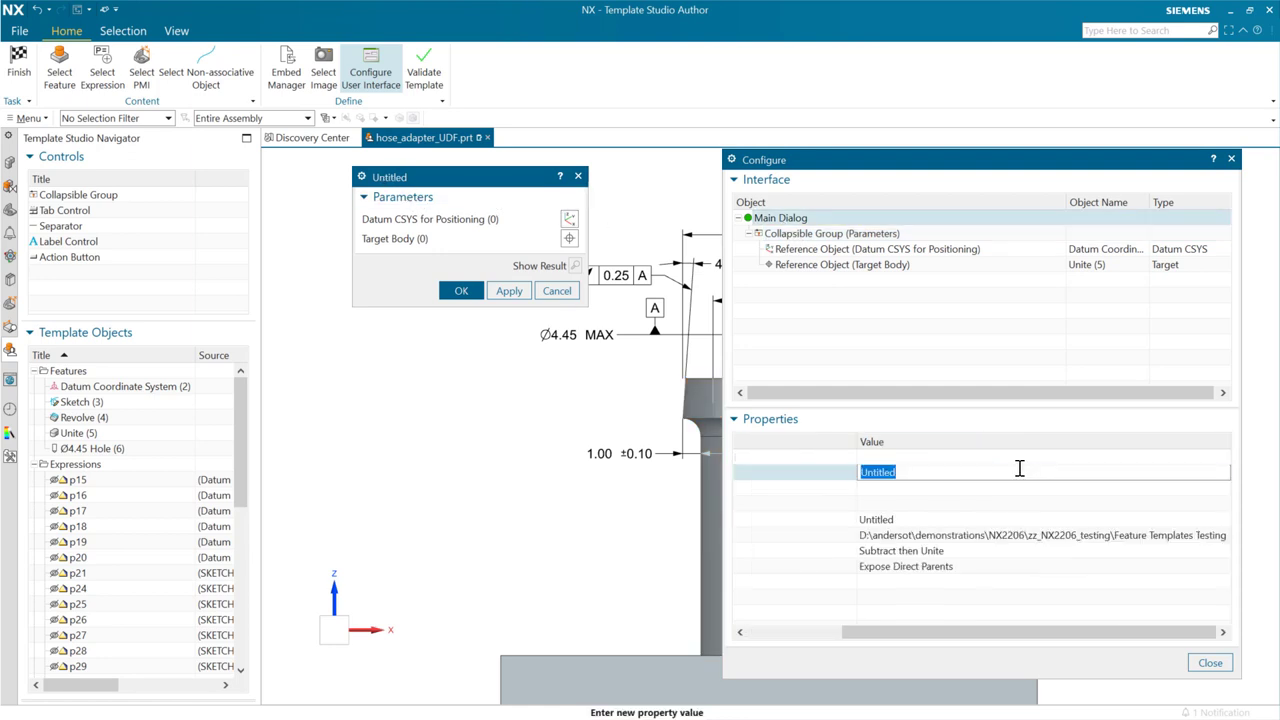
text(Re)
key(ctrl+a)
key(ctrl+c)
key(Return)
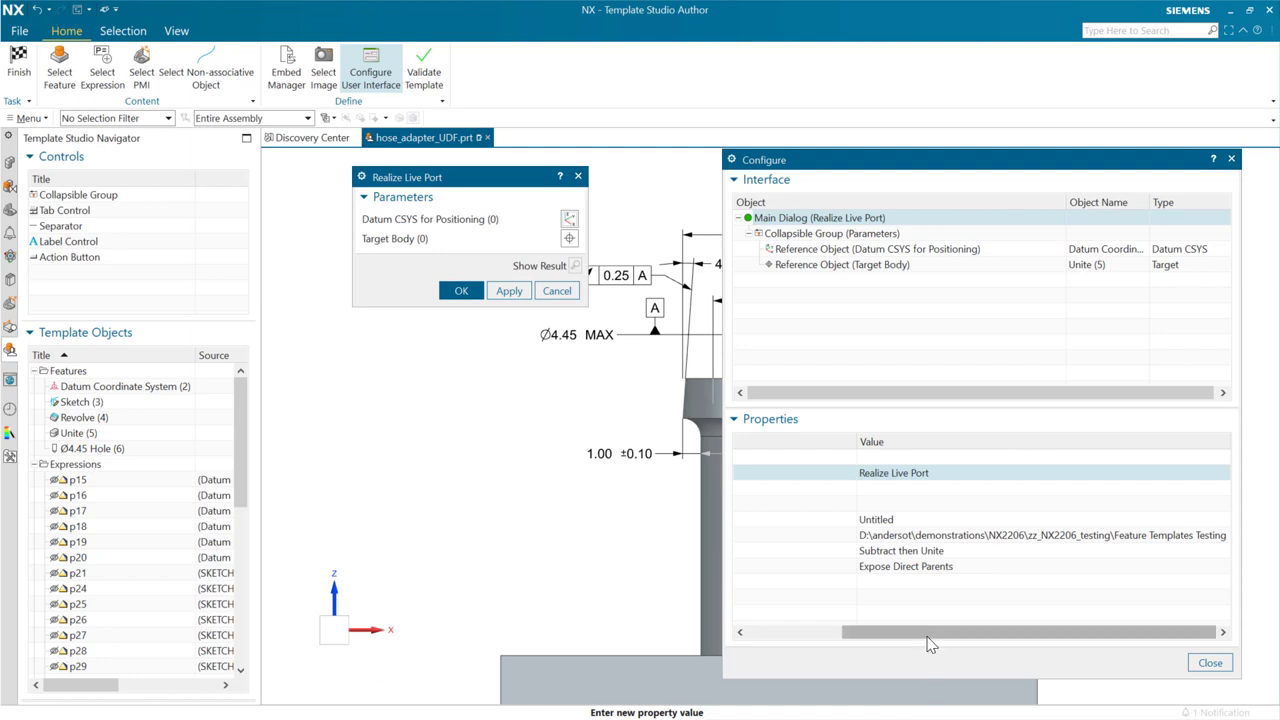
Set the main dialog's template name to Realize Live Port using the copied title.
drag(926, 636, 832, 636)
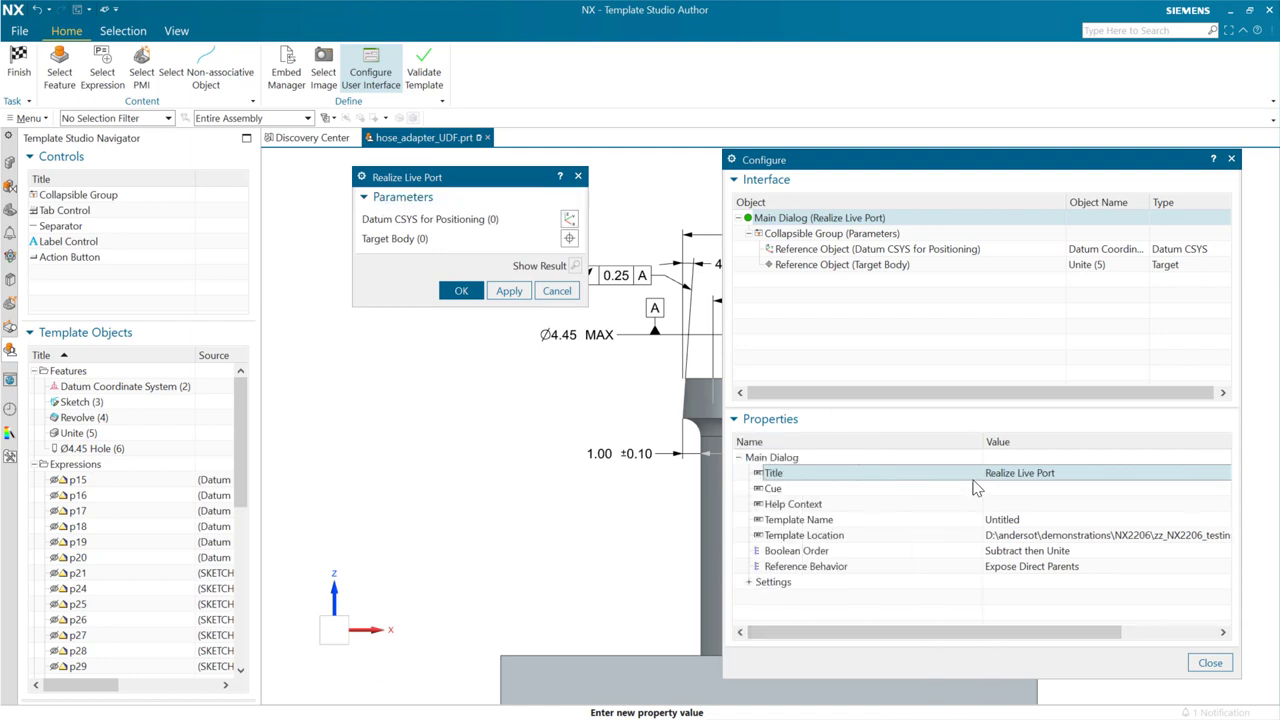
click(1023, 521)
key(ctrl+v)
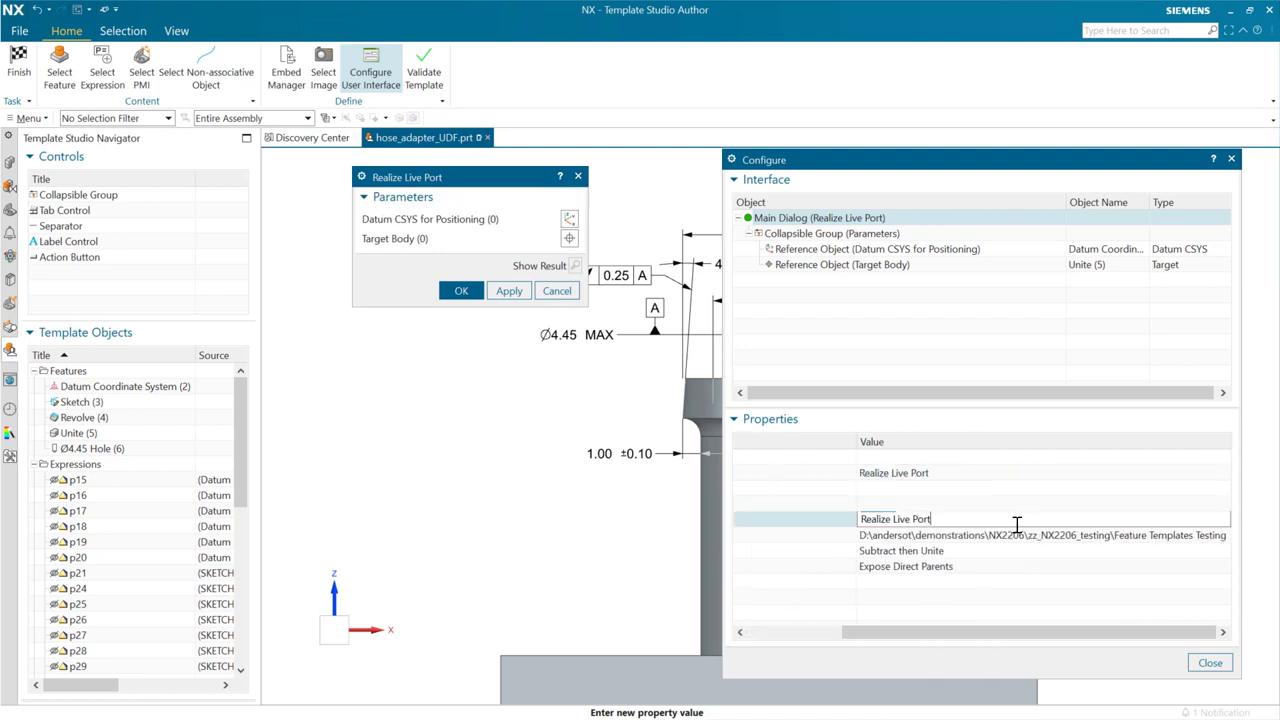
key(Return)
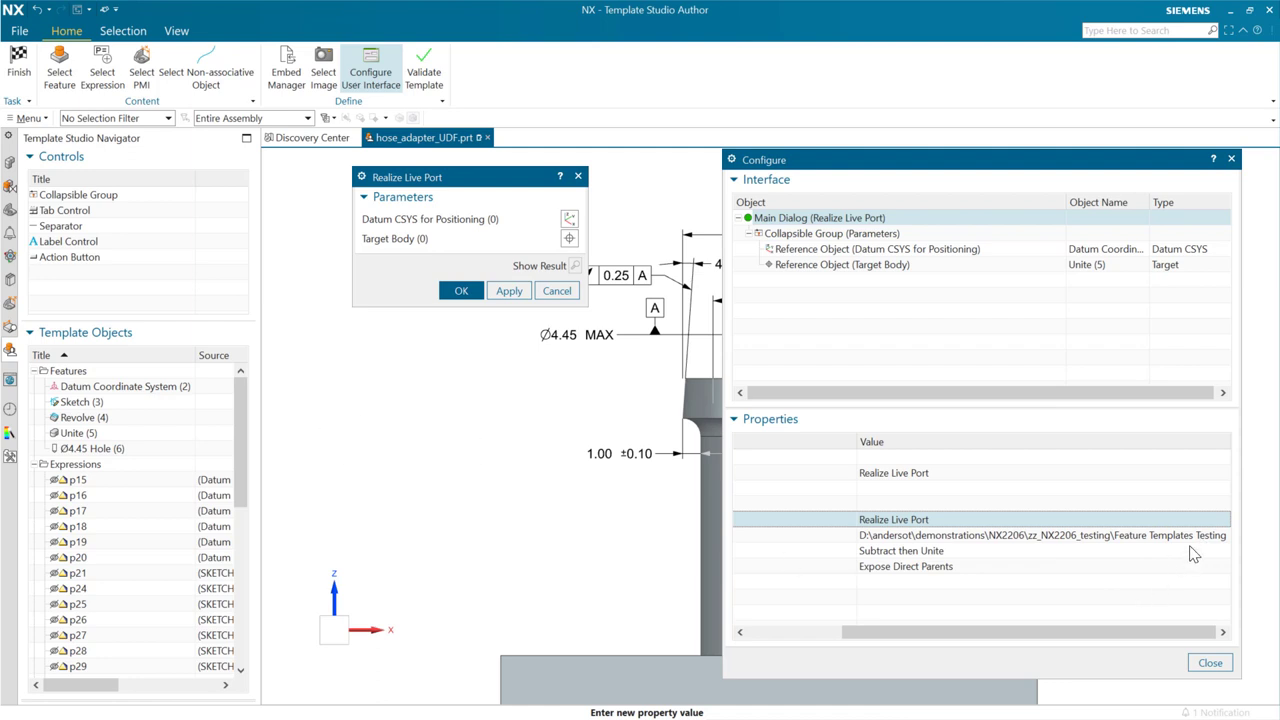
drag(921, 627, 727, 641)
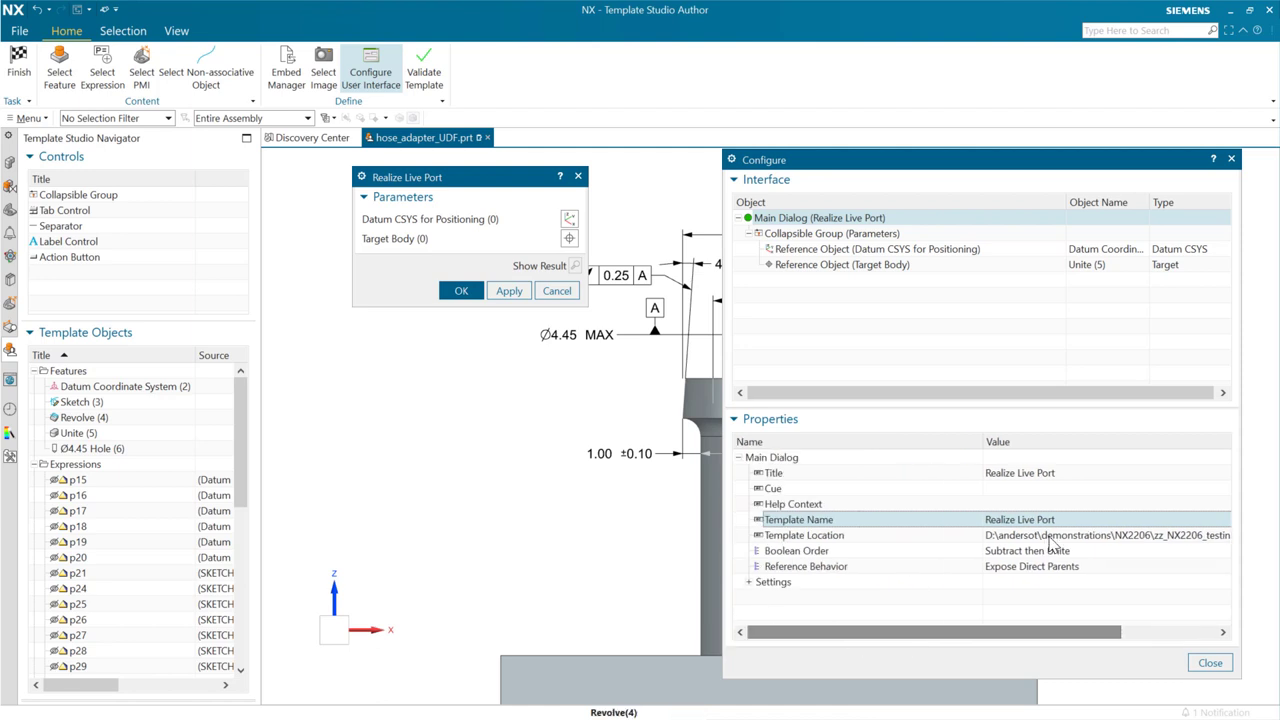
Set the template location to the Feature Templates Testing folder of the reuse library and return to the template controls and objects.
click(971, 535)
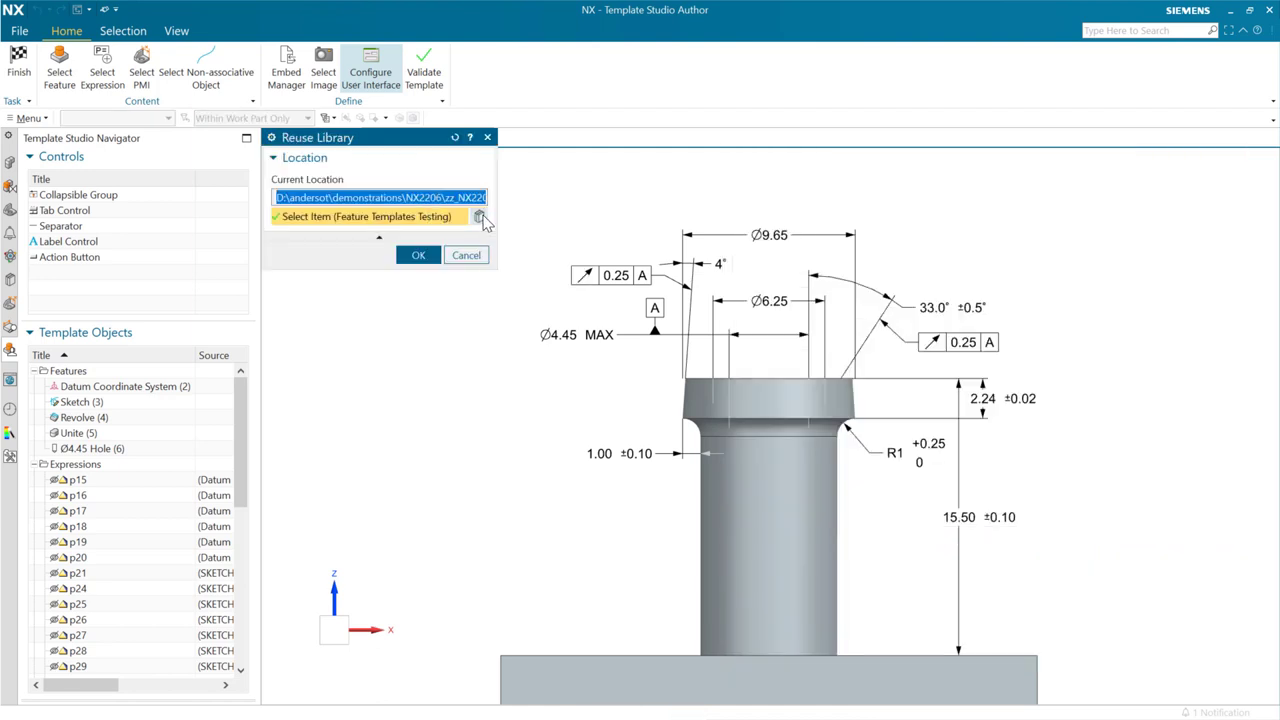
click(479, 216)
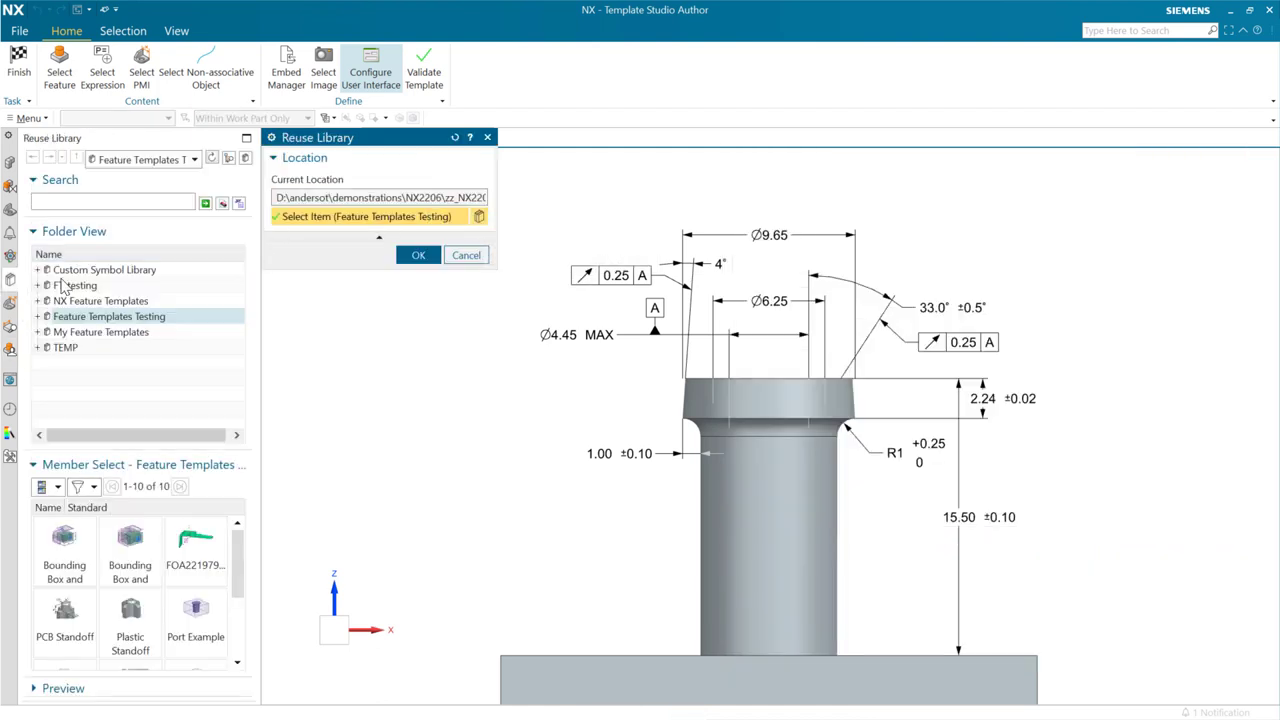
click(100, 332)
click(107, 317)
click(418, 256)
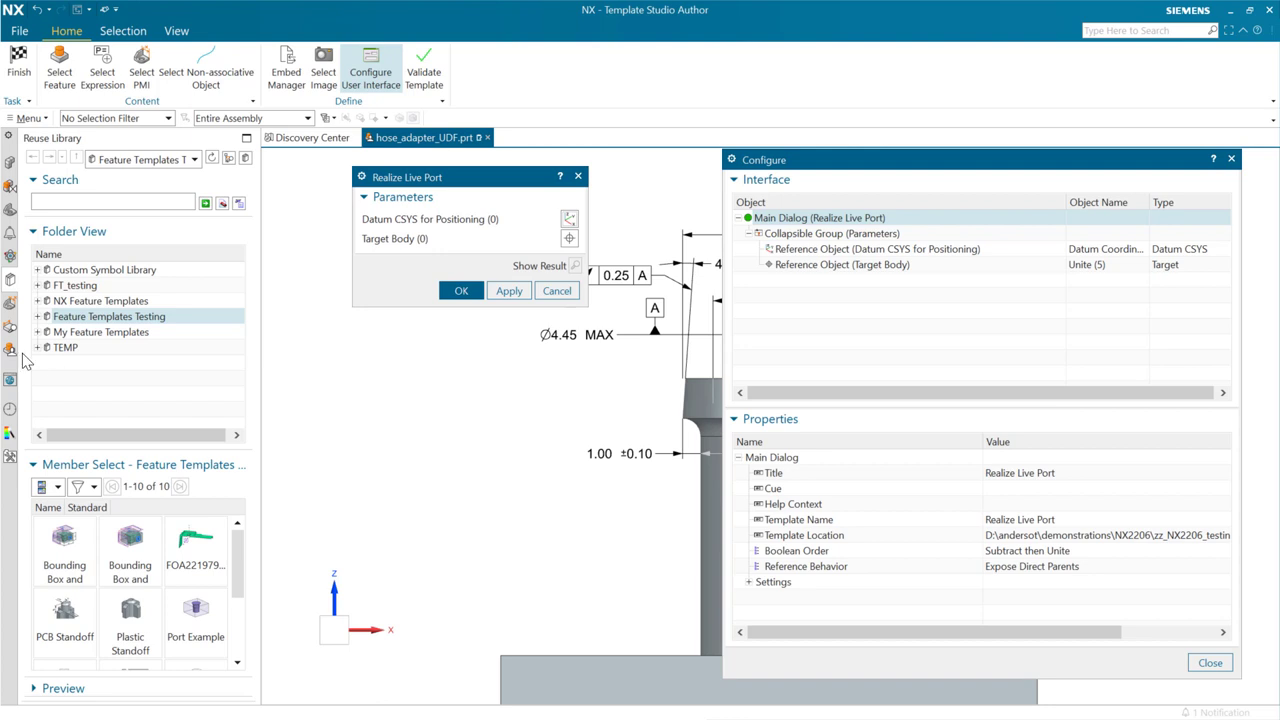
click(10, 350)
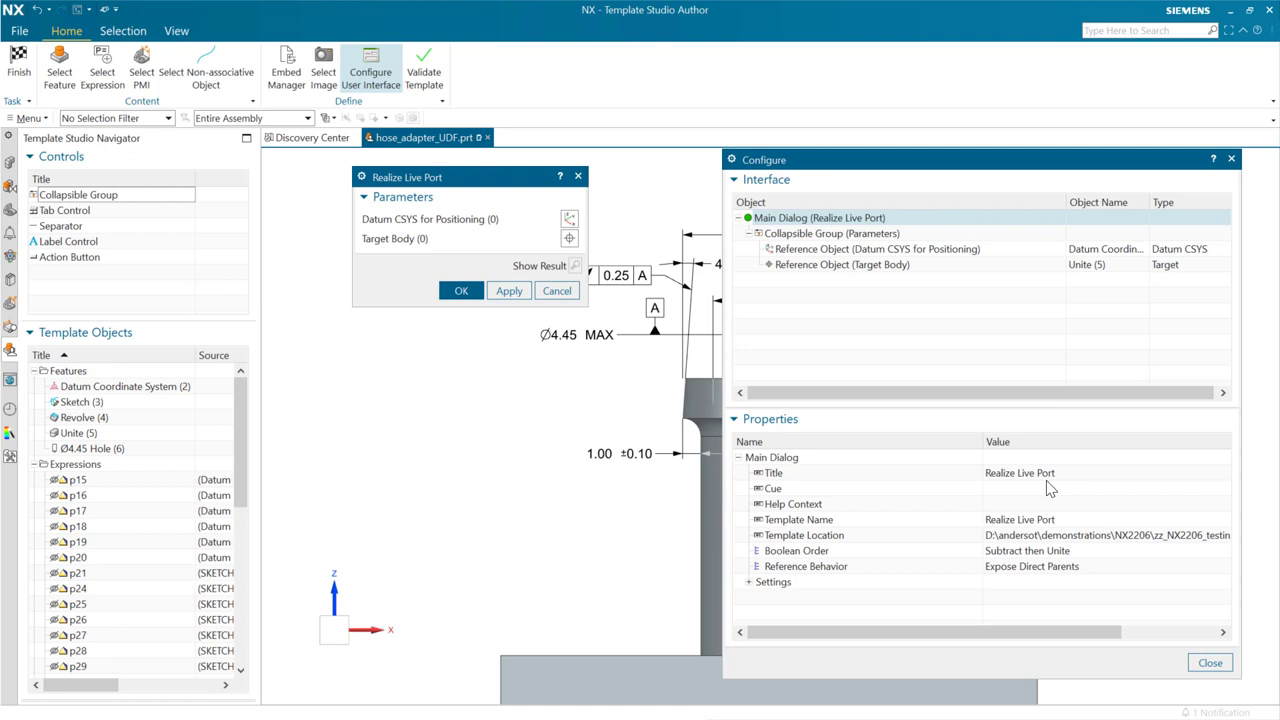
Set Allow Explode and Add PMI Inherit Settings to True for the main dialog.
click(748, 582)
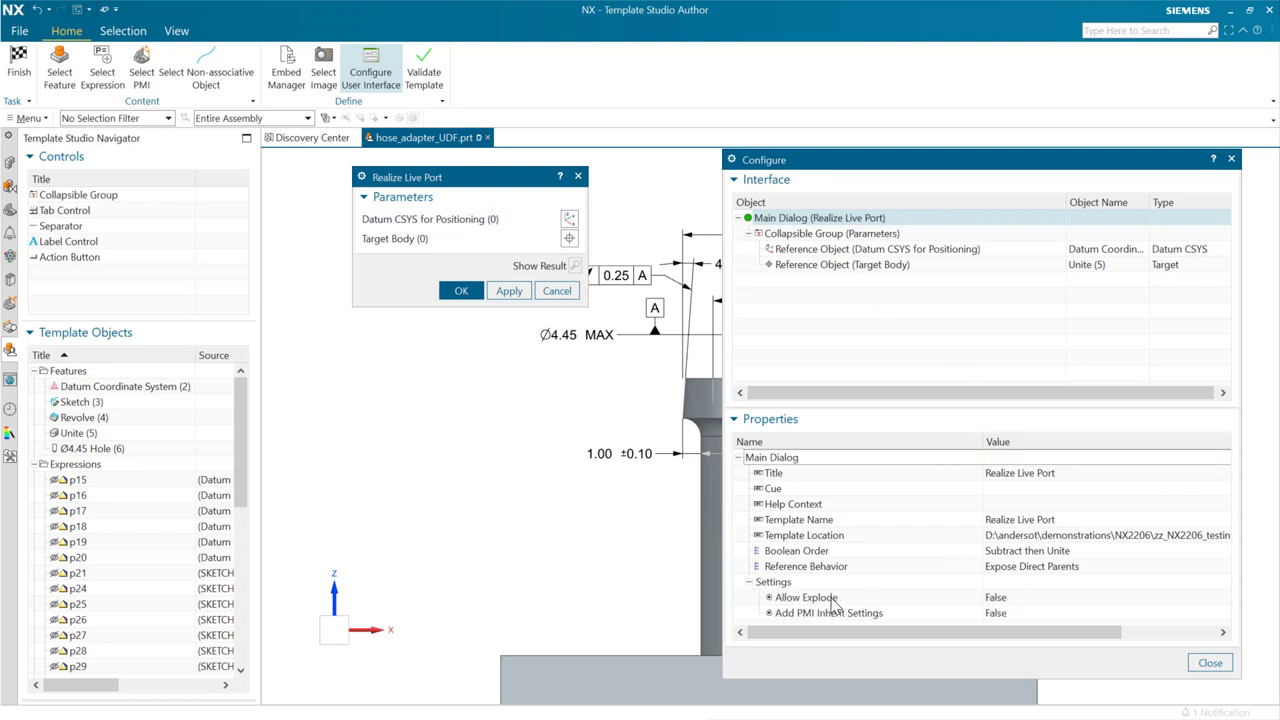
click(1018, 598)
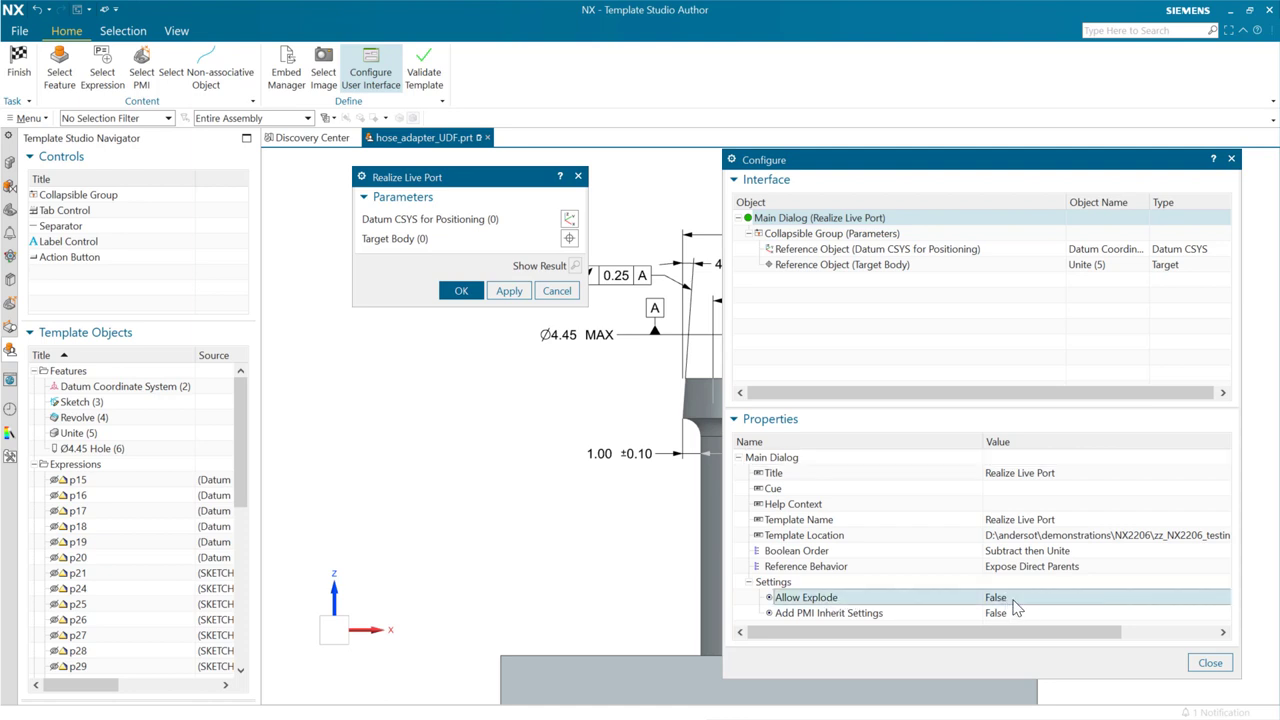
click(1008, 598)
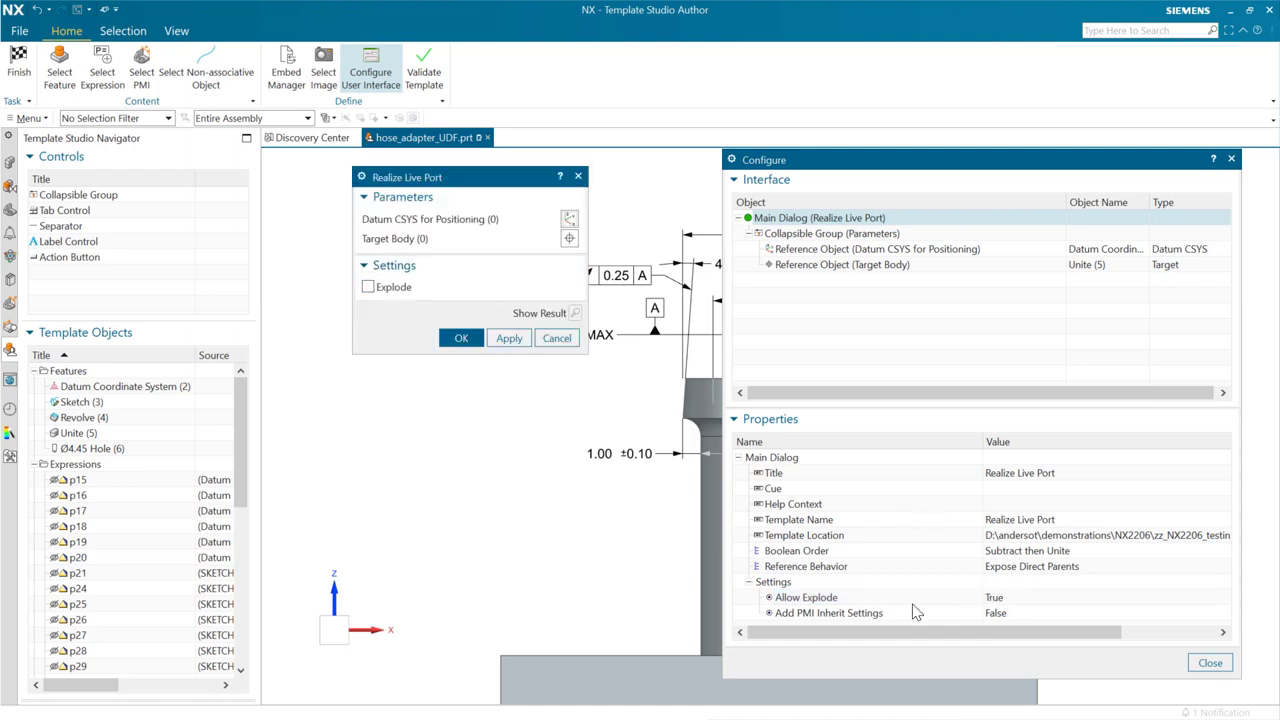
click(1024, 613)
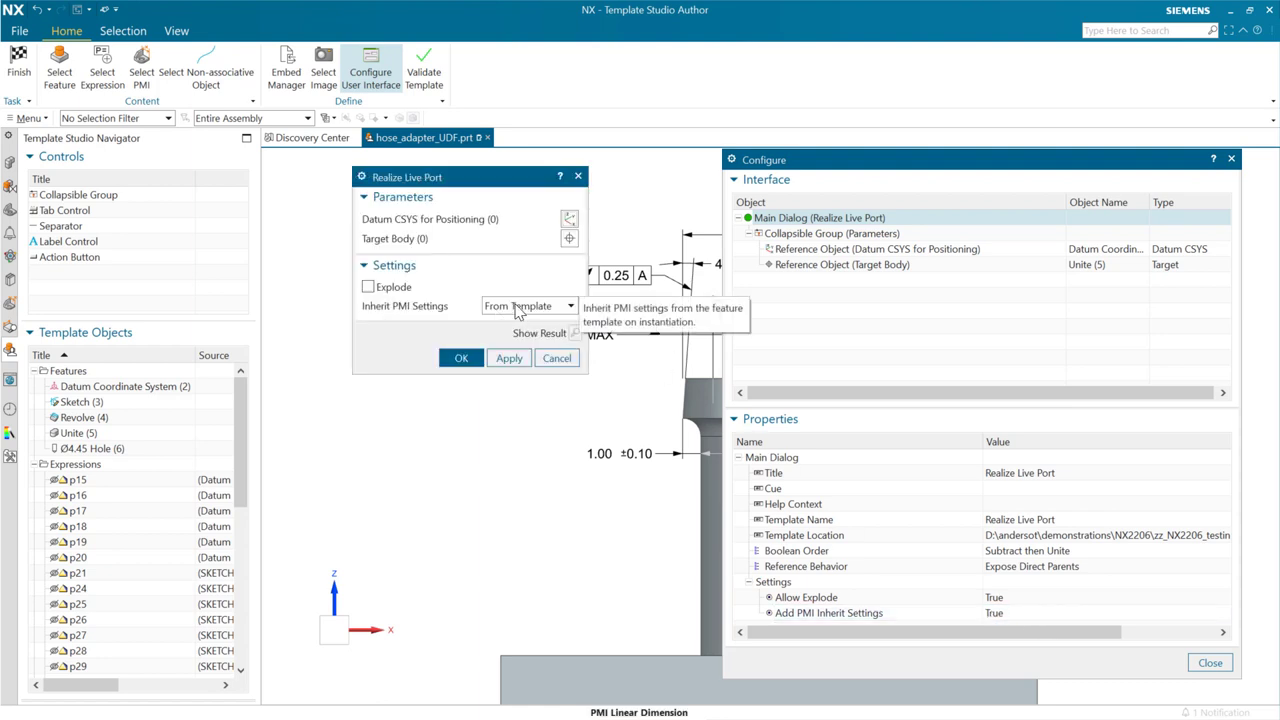
Inspect the Inherit PMI Settings choices, and toggle Allow Explode and Add PMI Inherit Settings off and back on to compare the dialog.
click(527, 307)
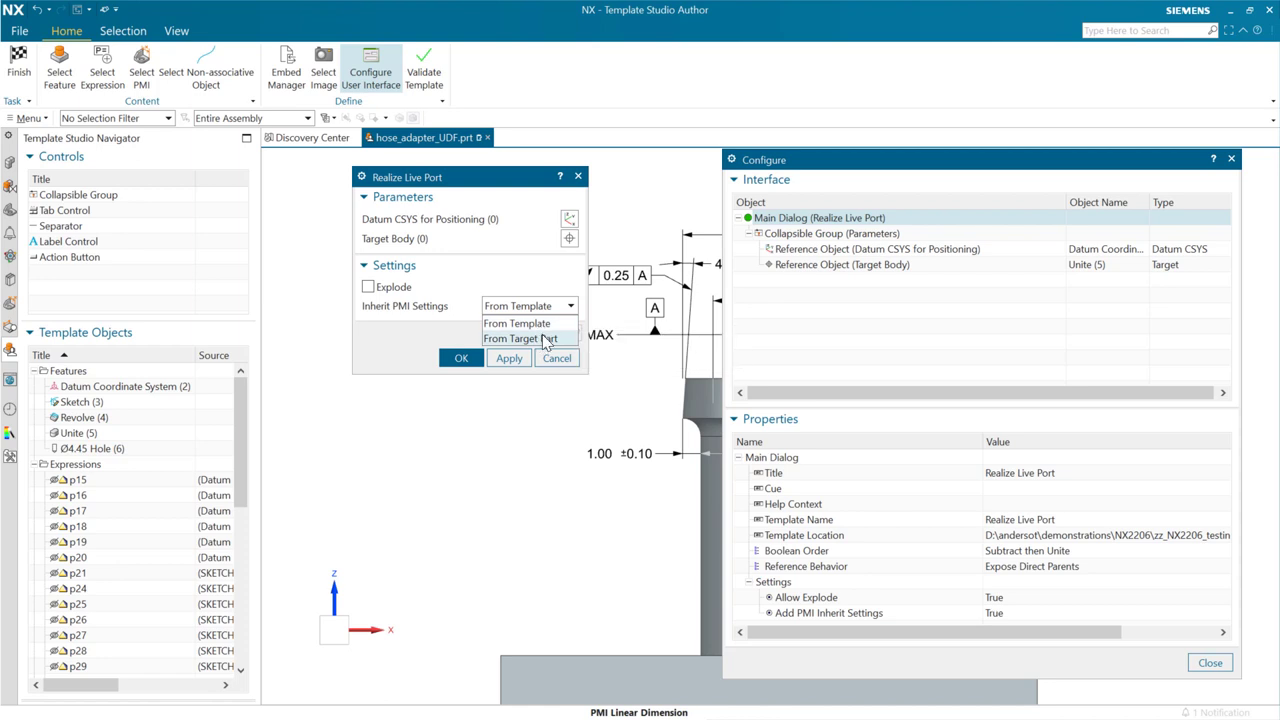
click(493, 308)
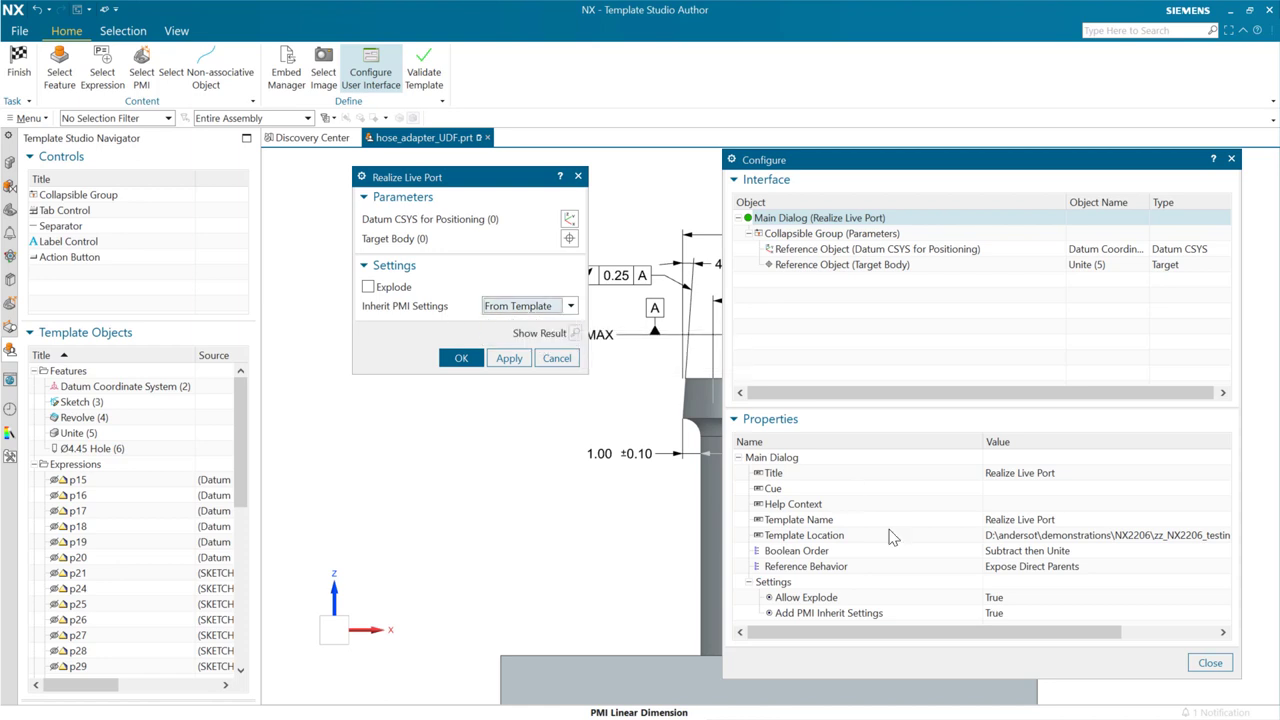
click(1000, 598)
click(1003, 612)
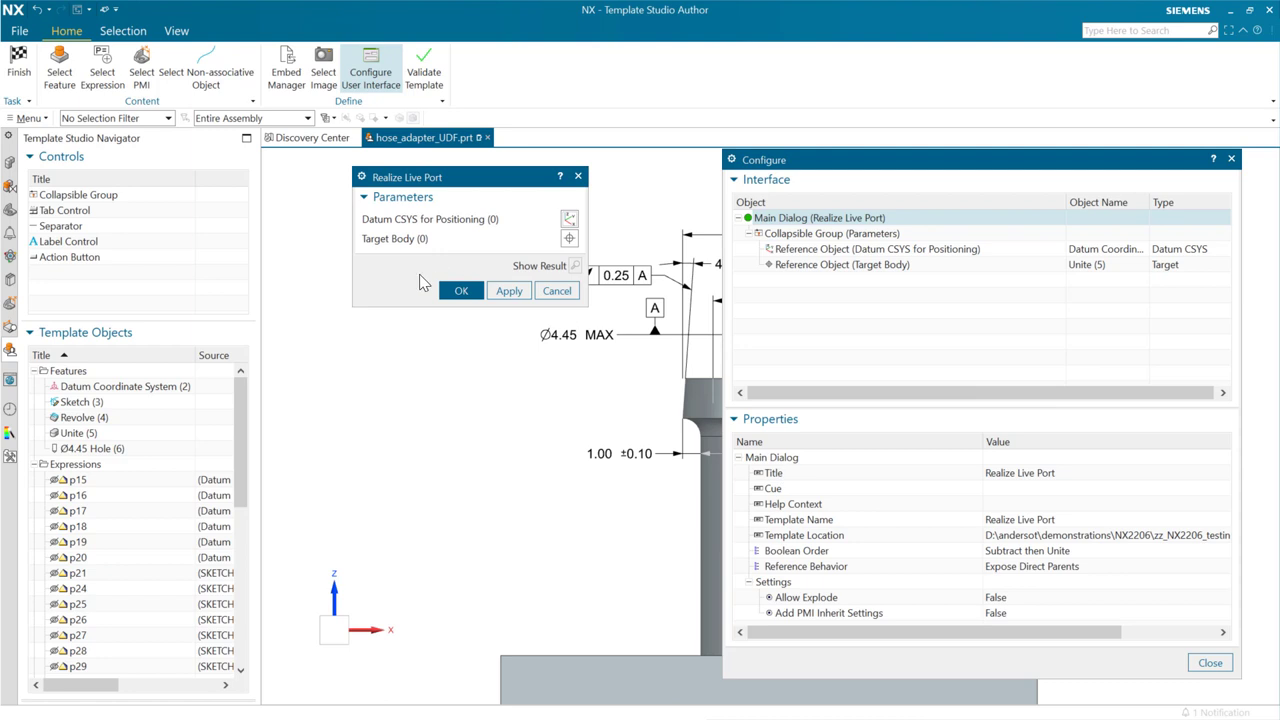
click(1003, 612)
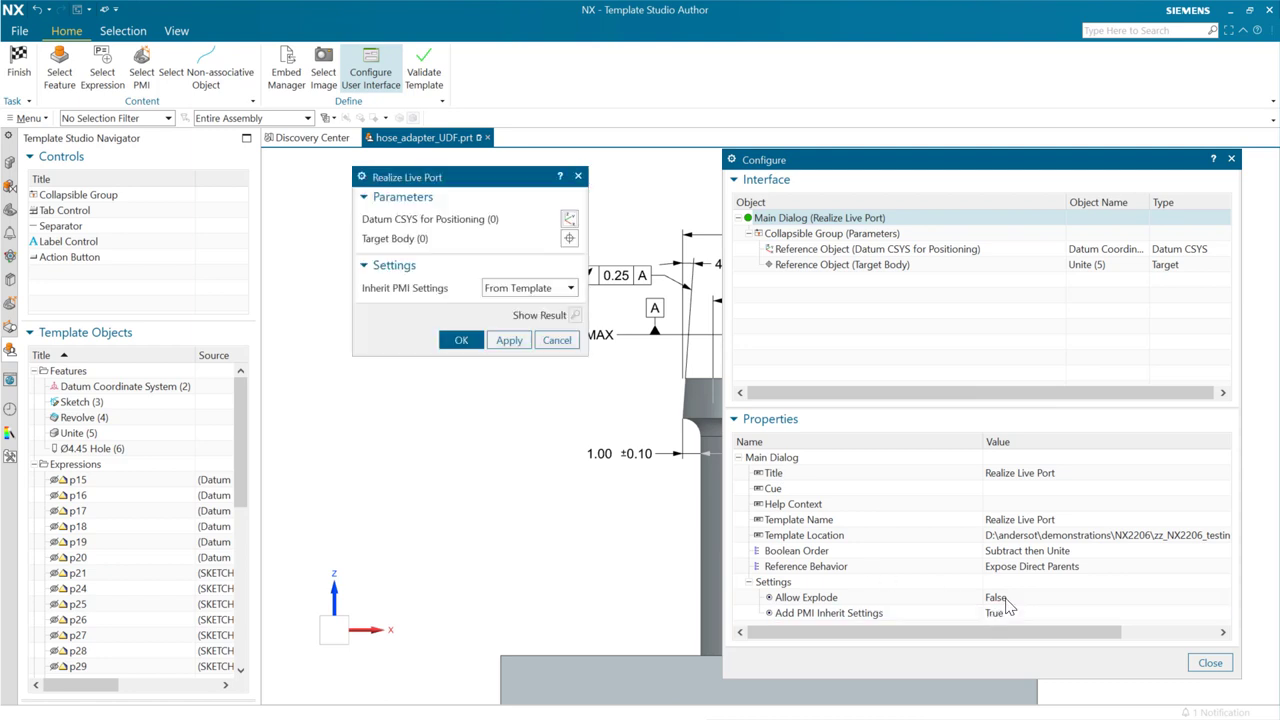
click(1003, 599)
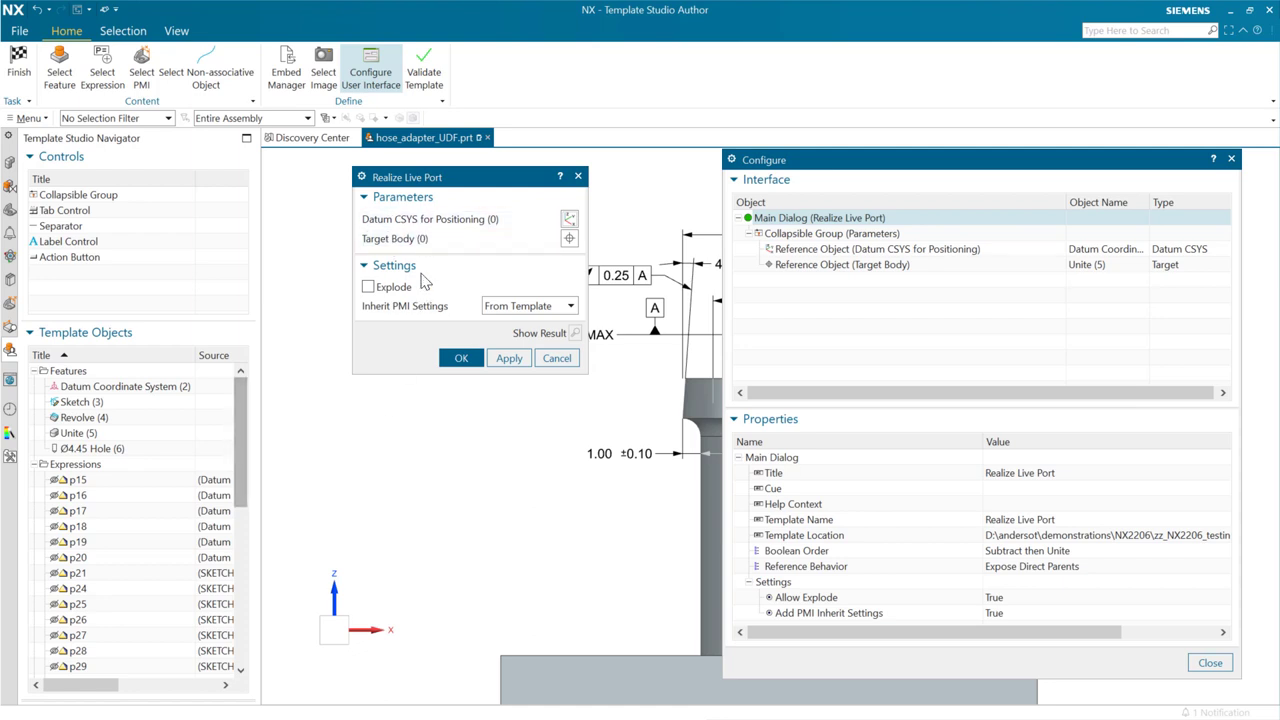
Add the hole's p86 depth expression to the Parameters group and title it Hole Depth.
scroll(231, 550, down, 5)
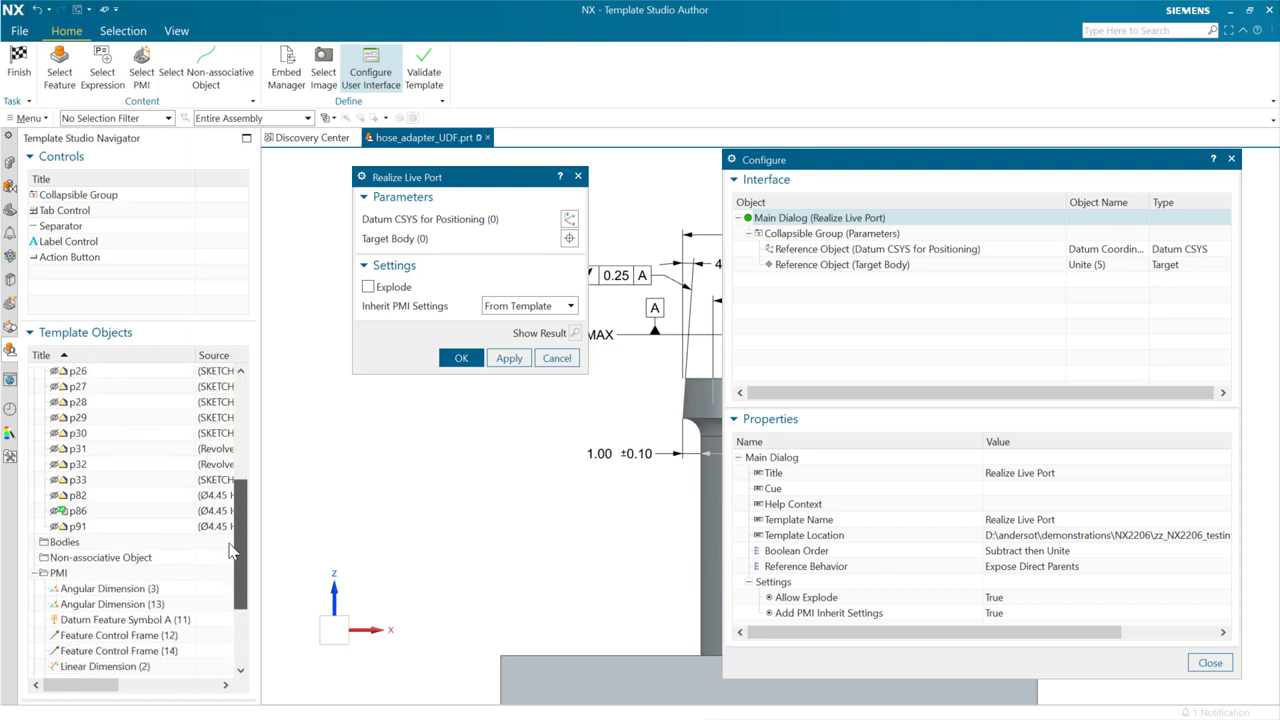
click(90, 514)
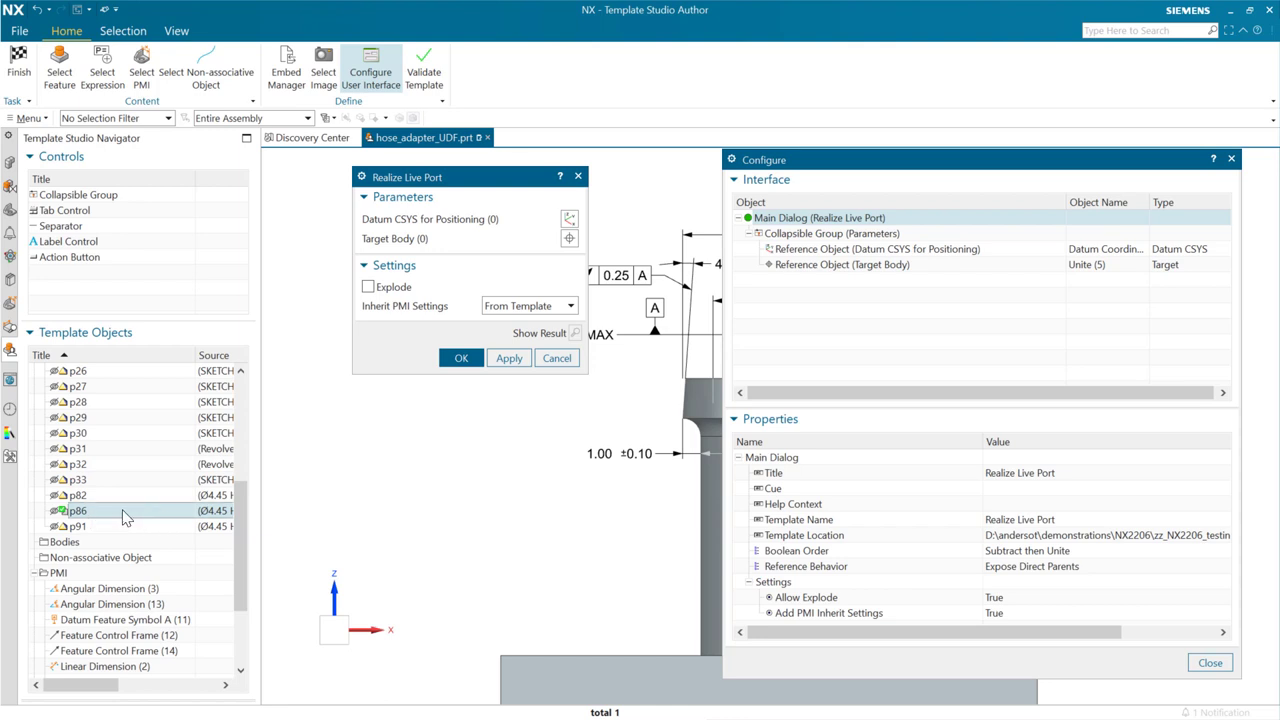
drag(128, 518, 766, 278)
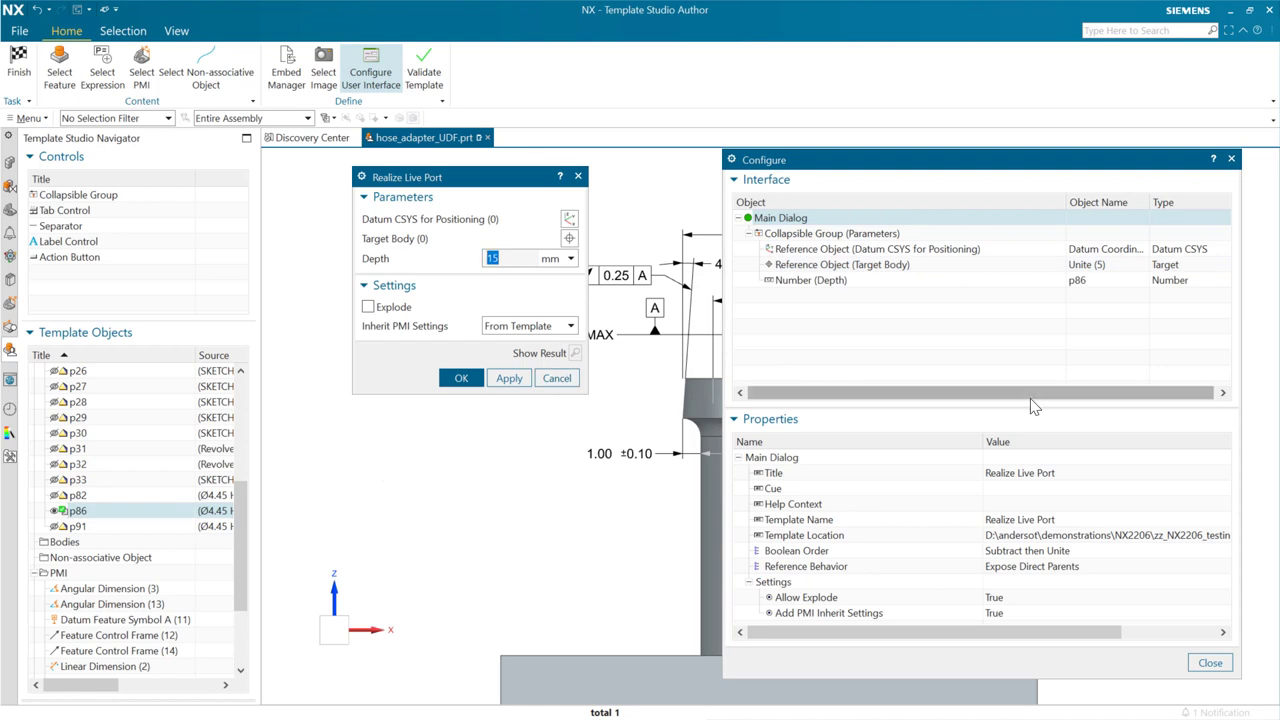
click(1022, 281)
click(1030, 473)
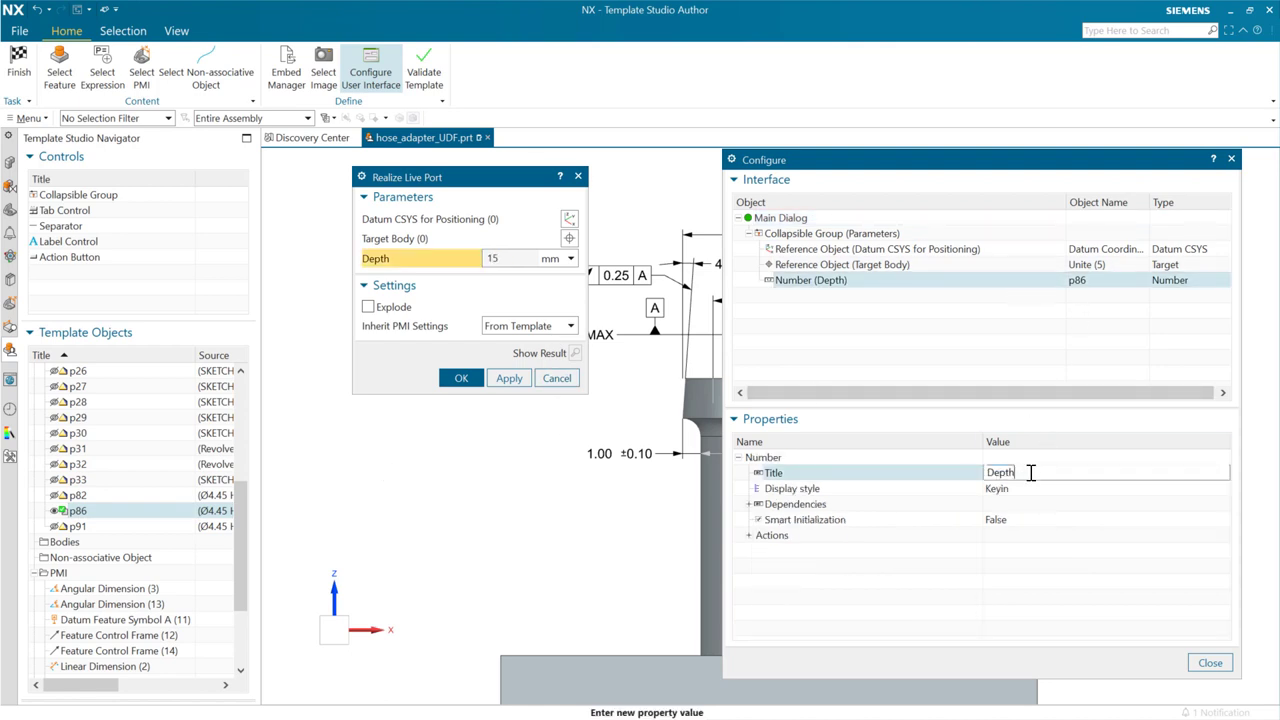
text(Hole)
key(Return)
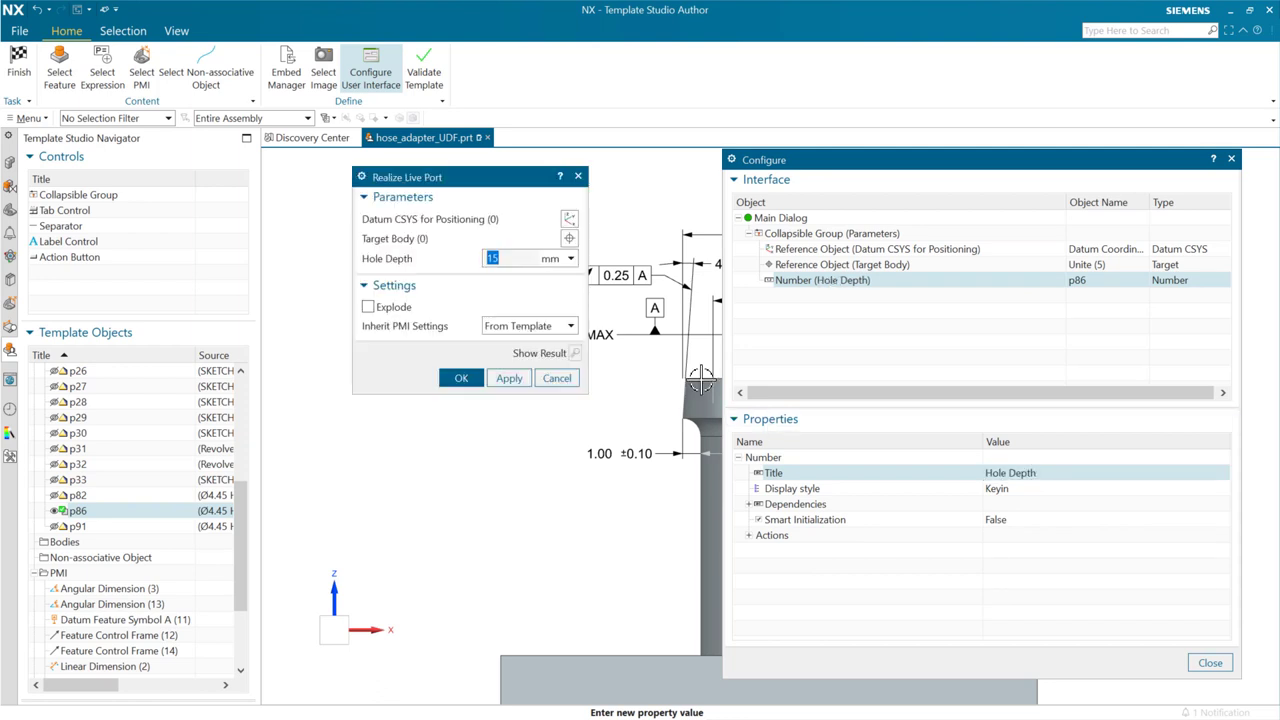
Examine the Hole Depth control's display style choices and dependency properties, comparing them with the Target Body reference's properties.
click(1035, 490)
click(1028, 495)
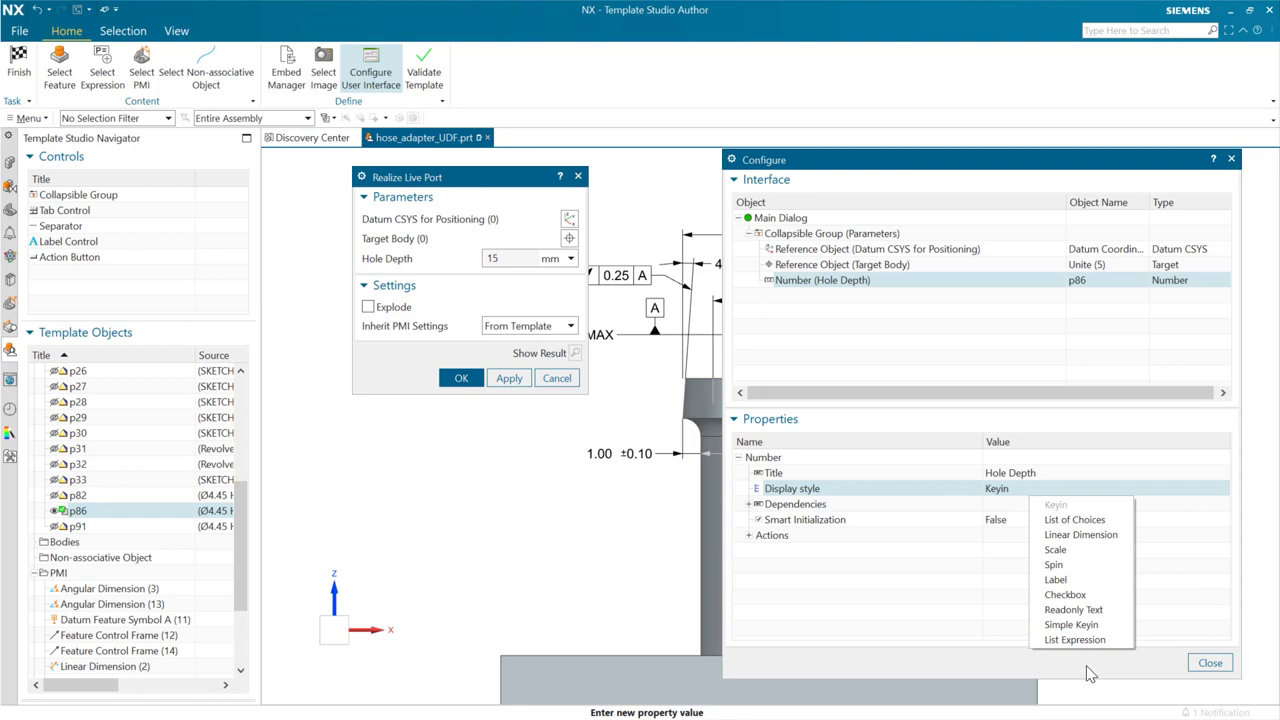
click(1014, 491)
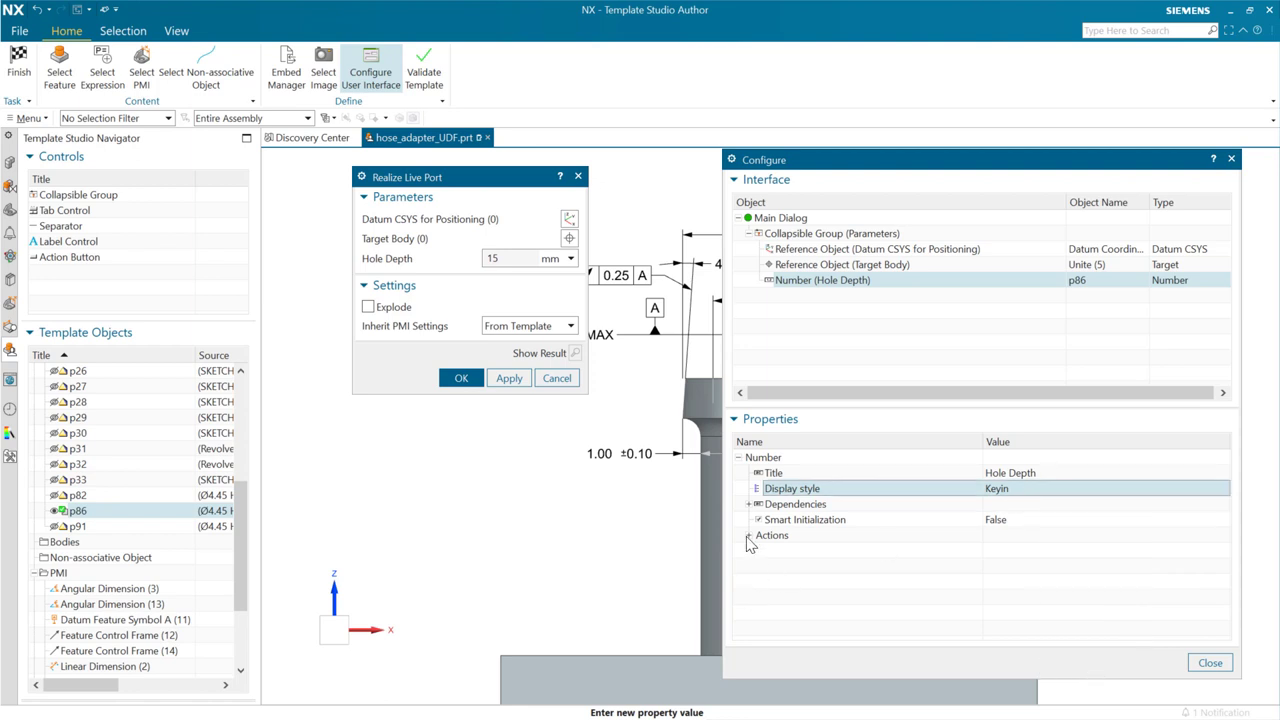
click(752, 504)
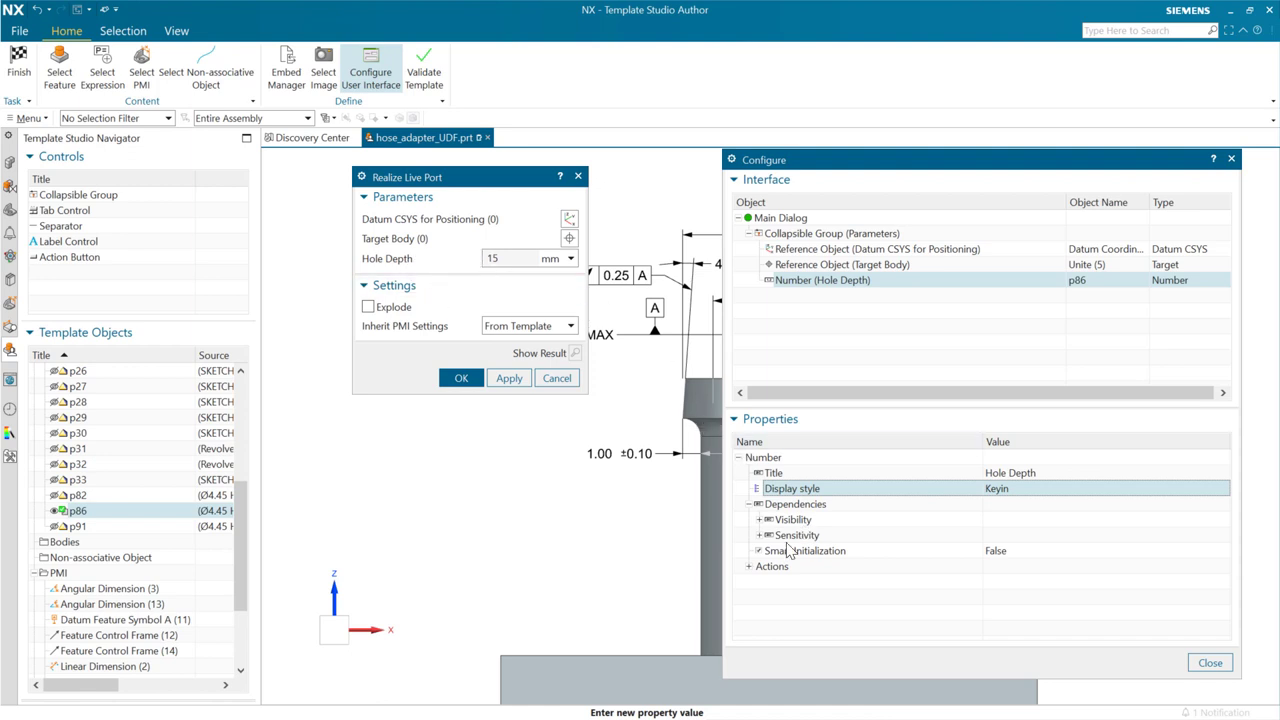
click(845, 265)
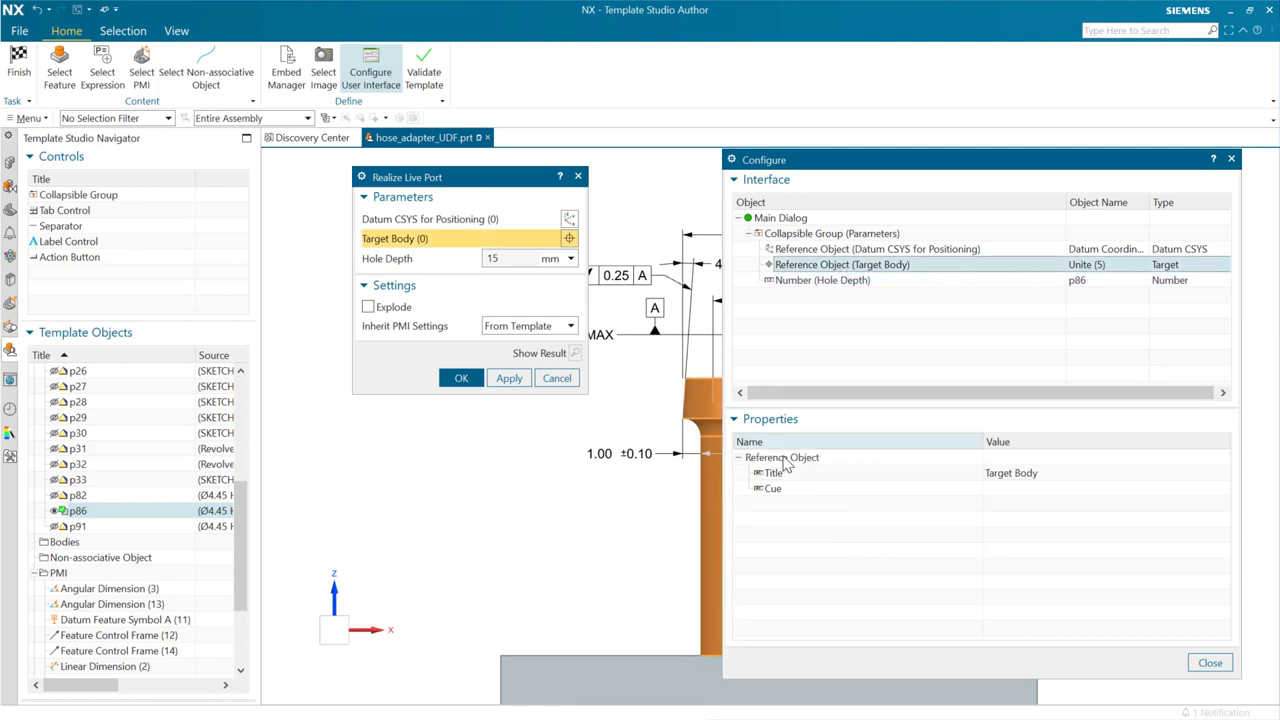
click(795, 283)
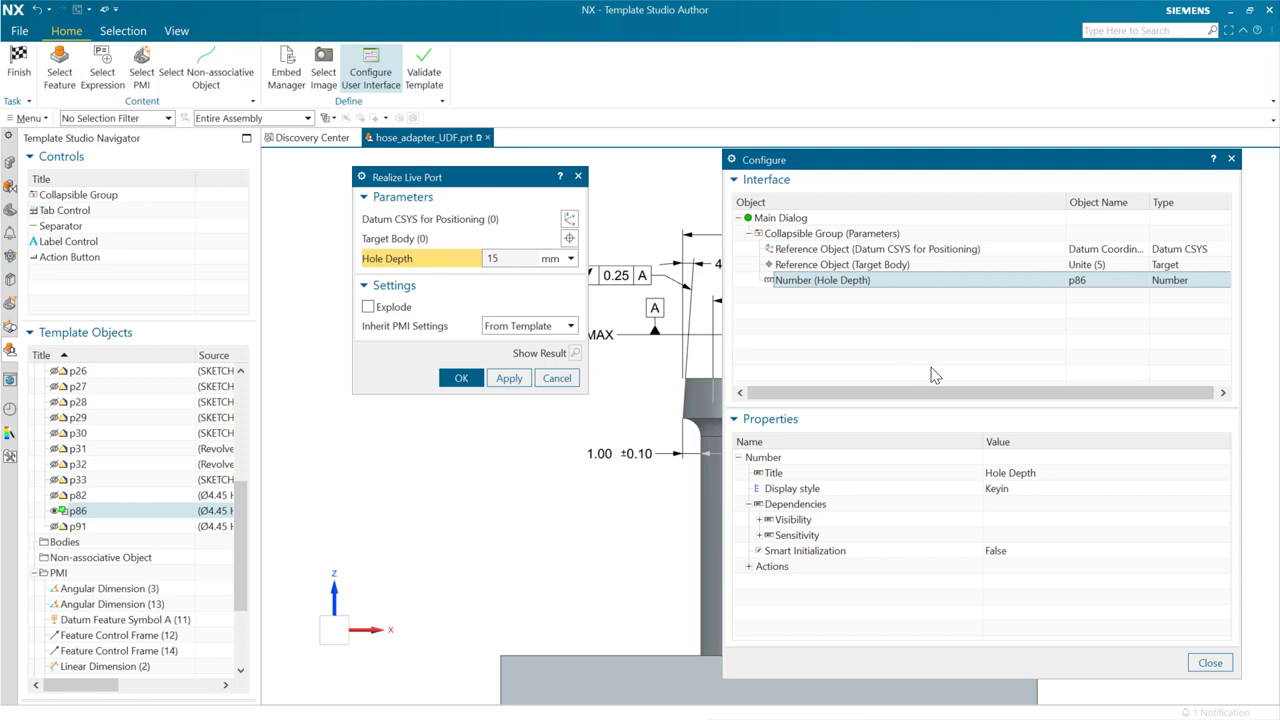
Add an action button to the Parameters group below Hole Depth.
click(878, 298)
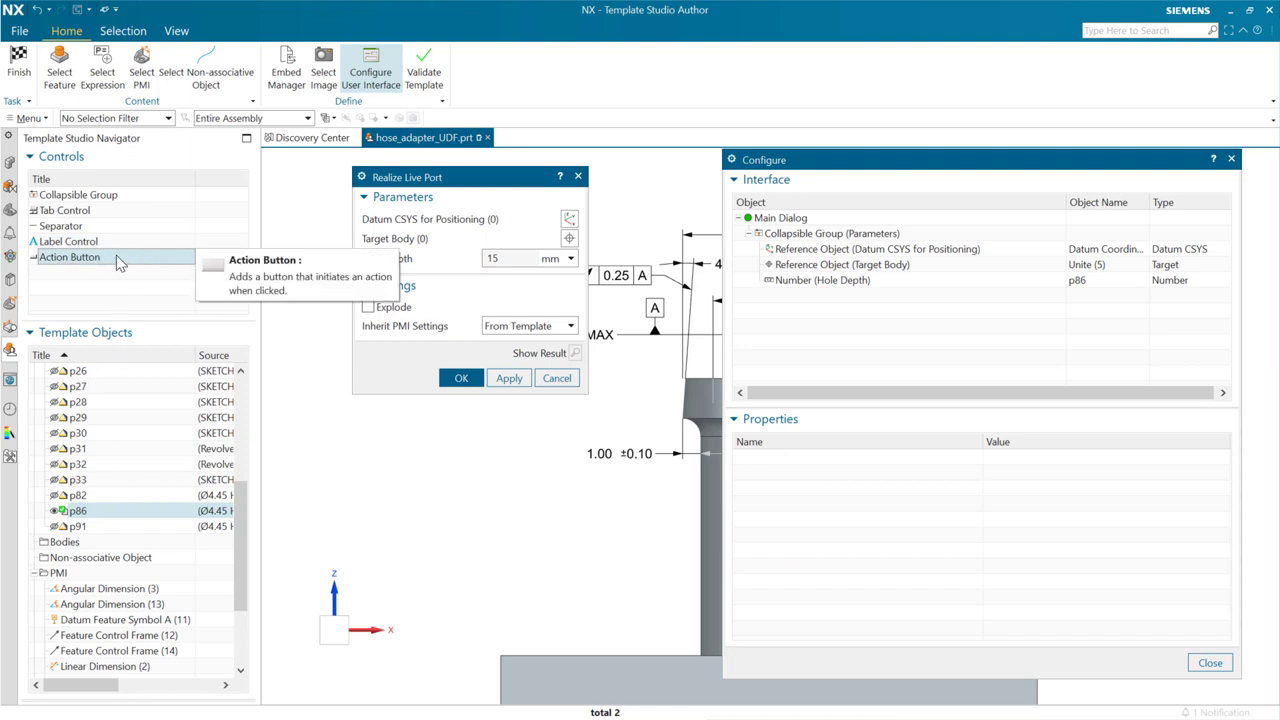
double_click(98, 255)
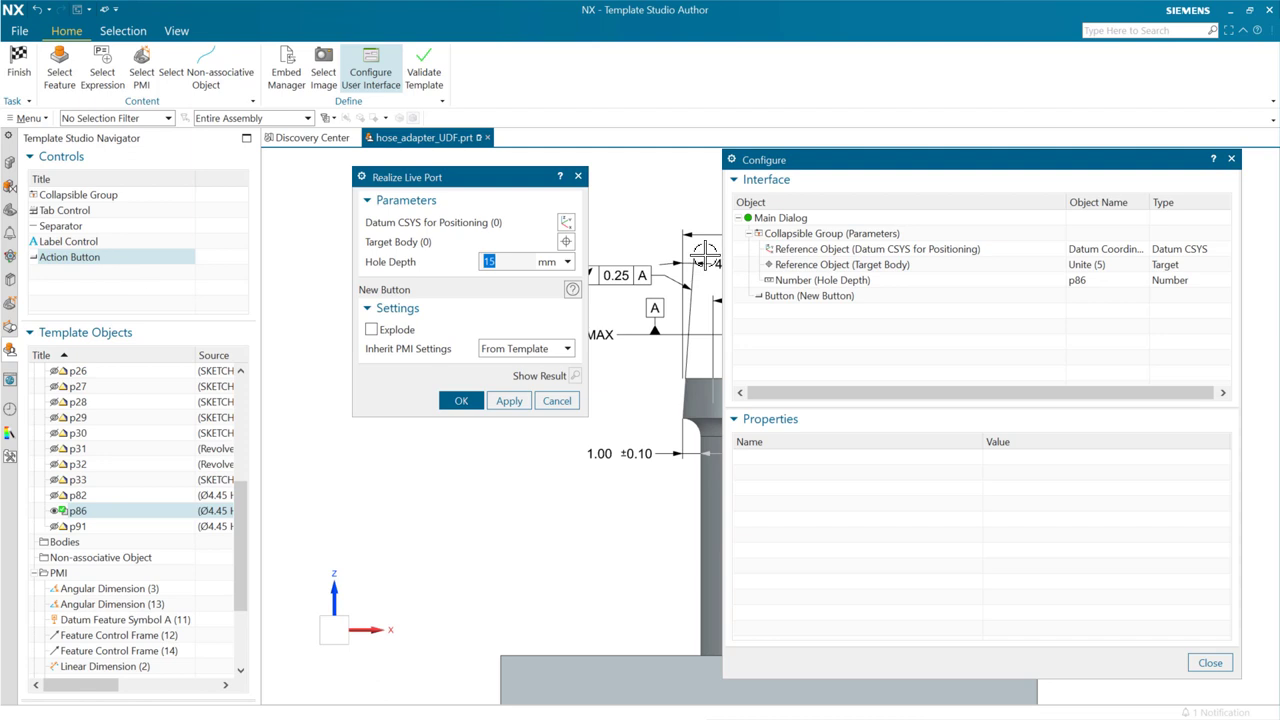
click(795, 297)
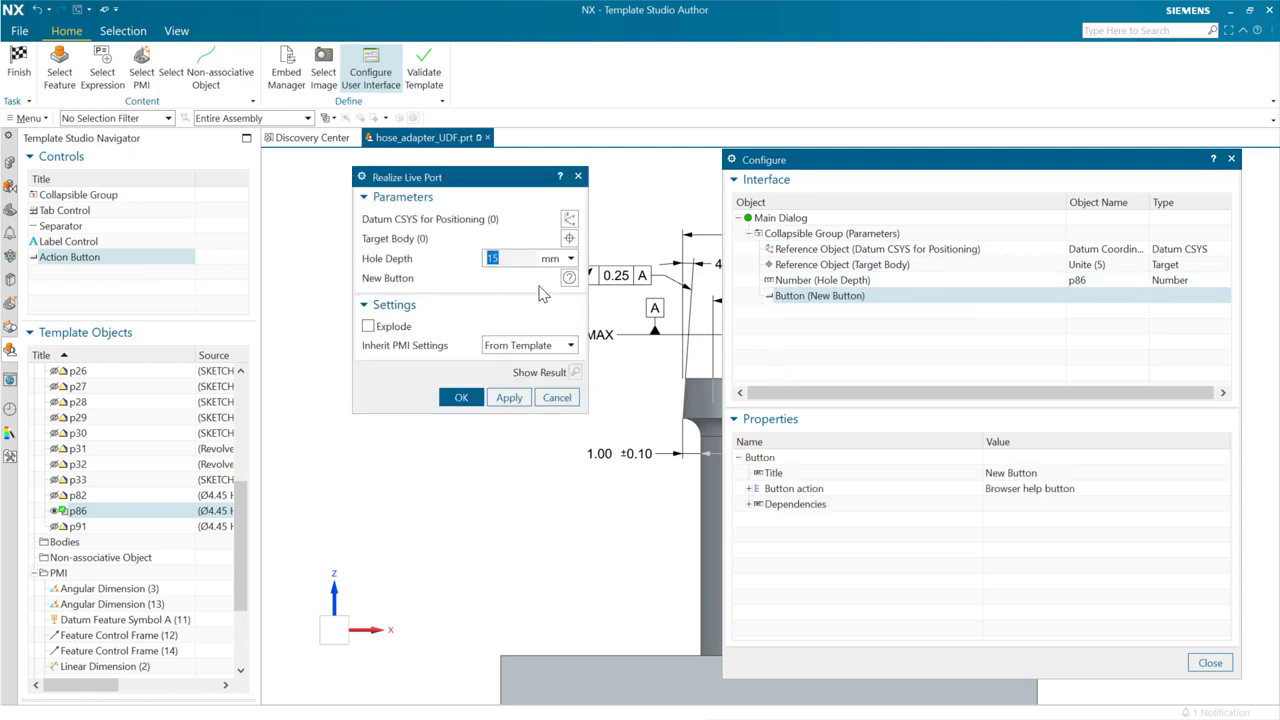
Review the new button's help file options and set its button action to Show check information.
click(1065, 490)
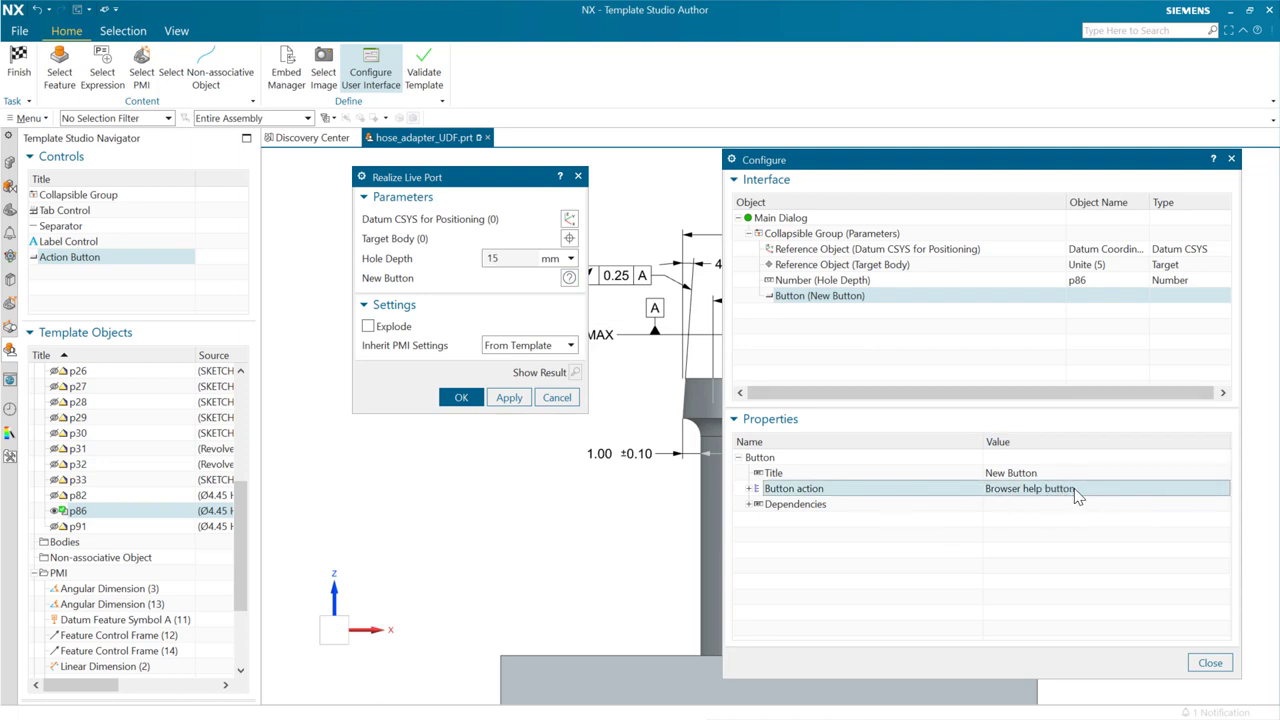
click(749, 489)
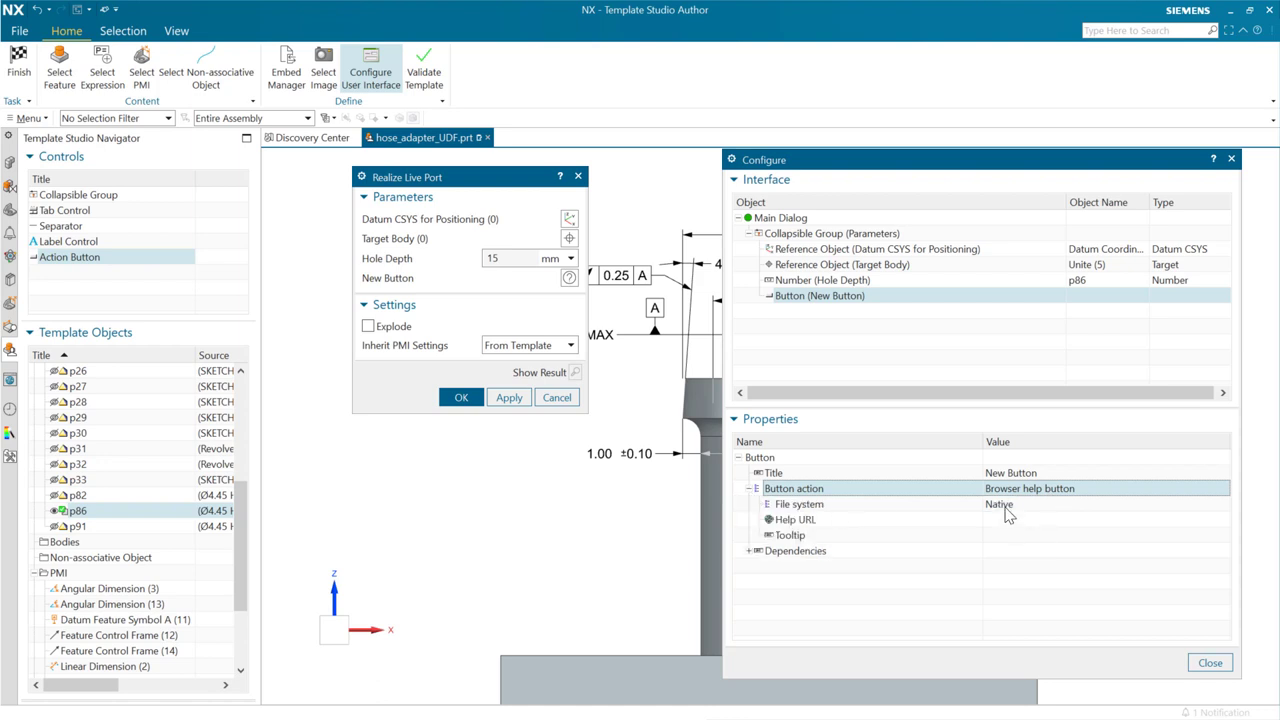
click(1003, 505)
click(1012, 506)
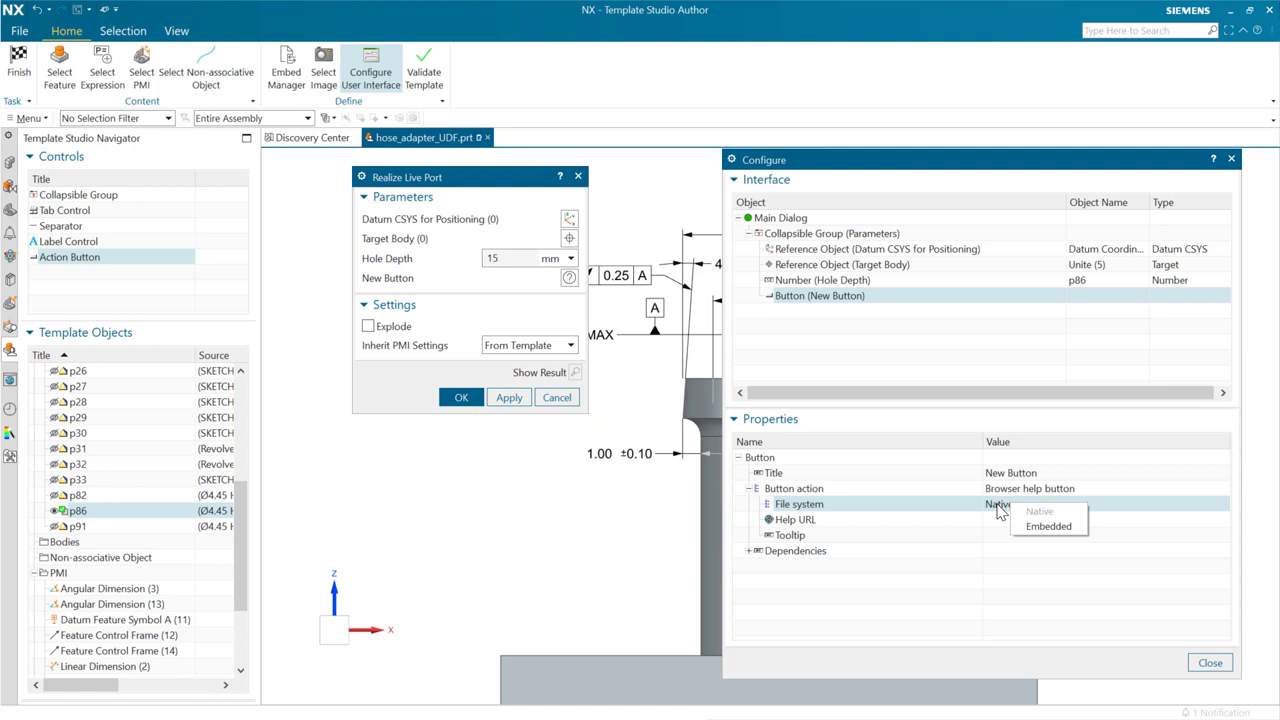
click(1000, 511)
click(1020, 489)
click(1025, 489)
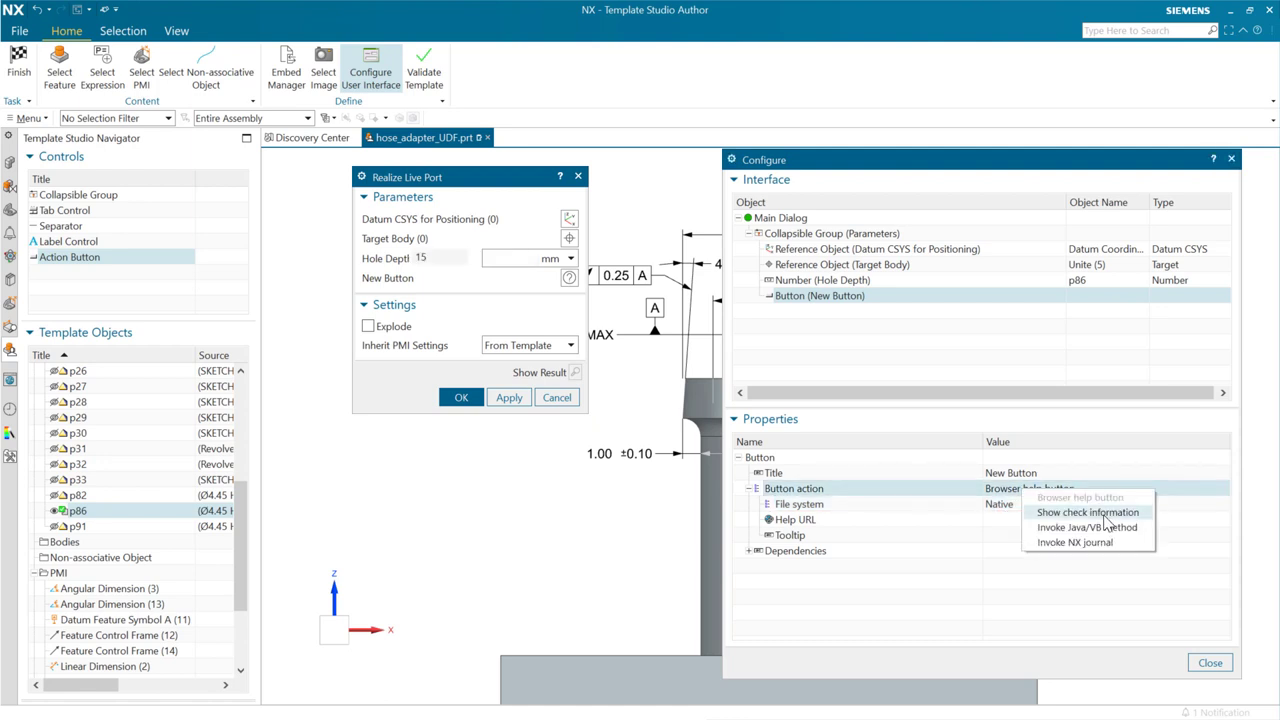
click(1088, 512)
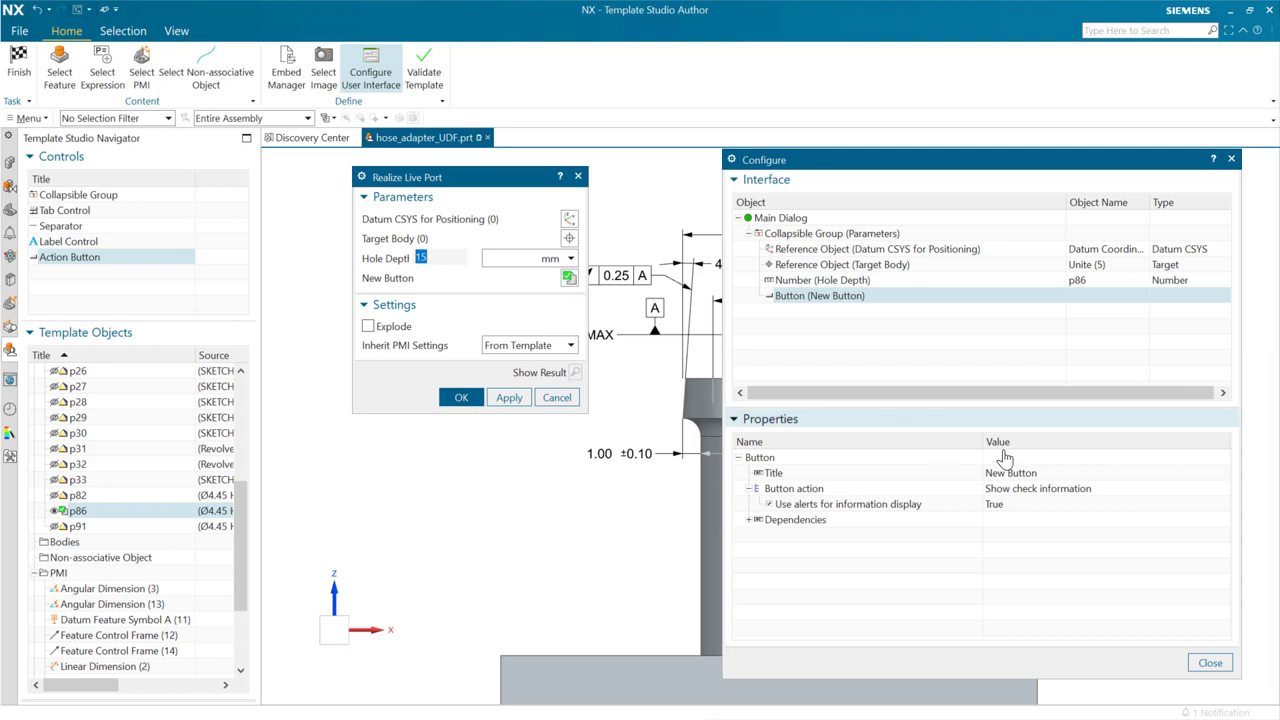
Title the new button Validation Checks.
double_click(1023, 472)
text(Vlaidation Checks)
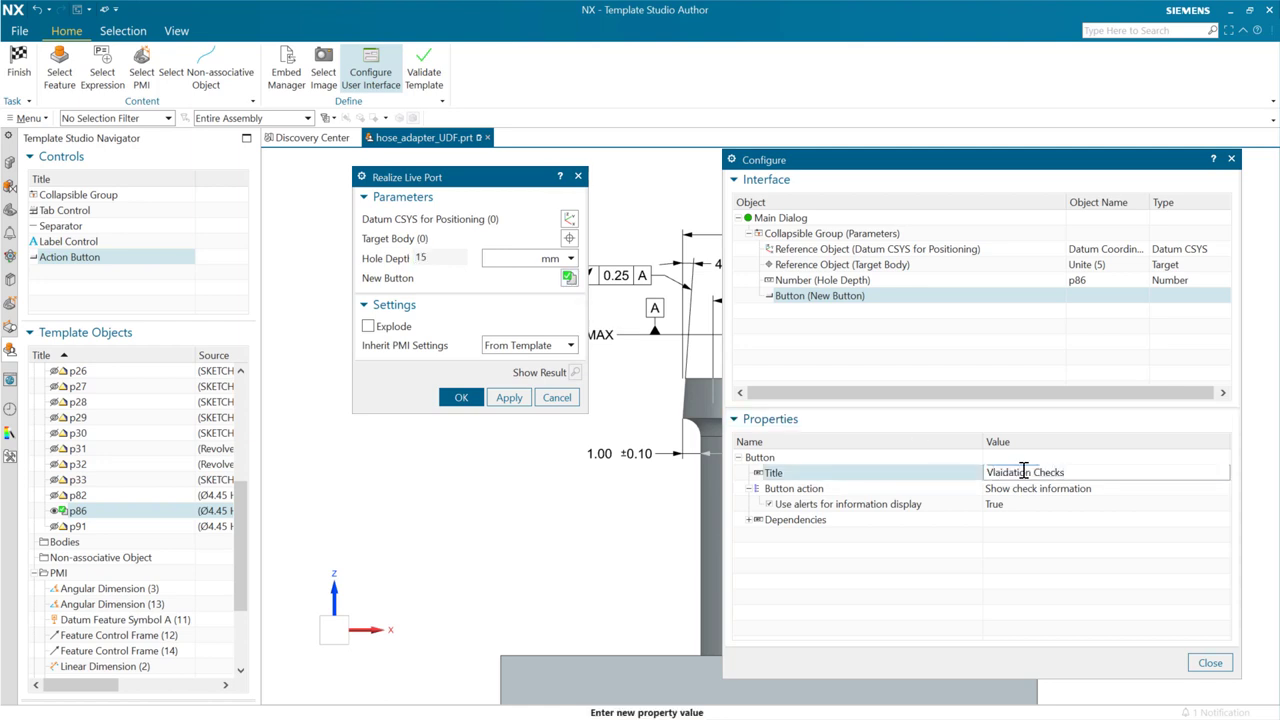
text(a)
key(BackSpace)
key(Return)
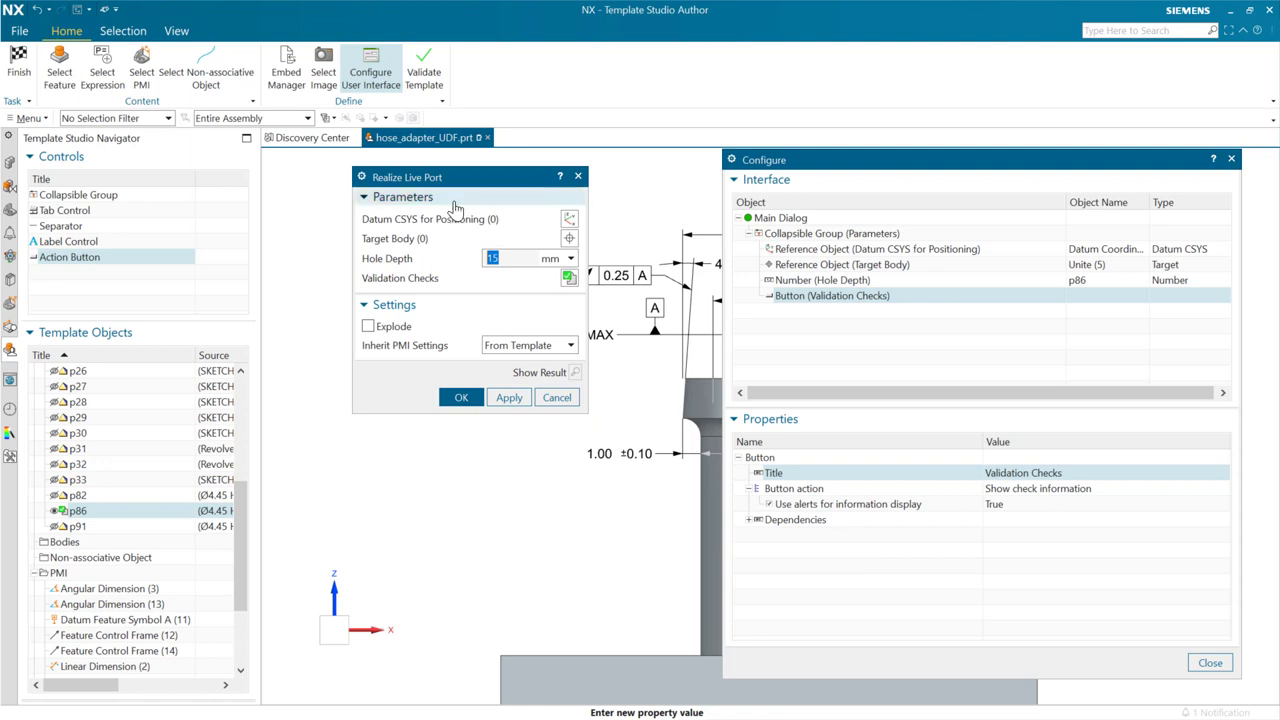
Move the Configure window clear of the model and reposition the Realize Live Port preview dialog over the port.
click(780, 545)
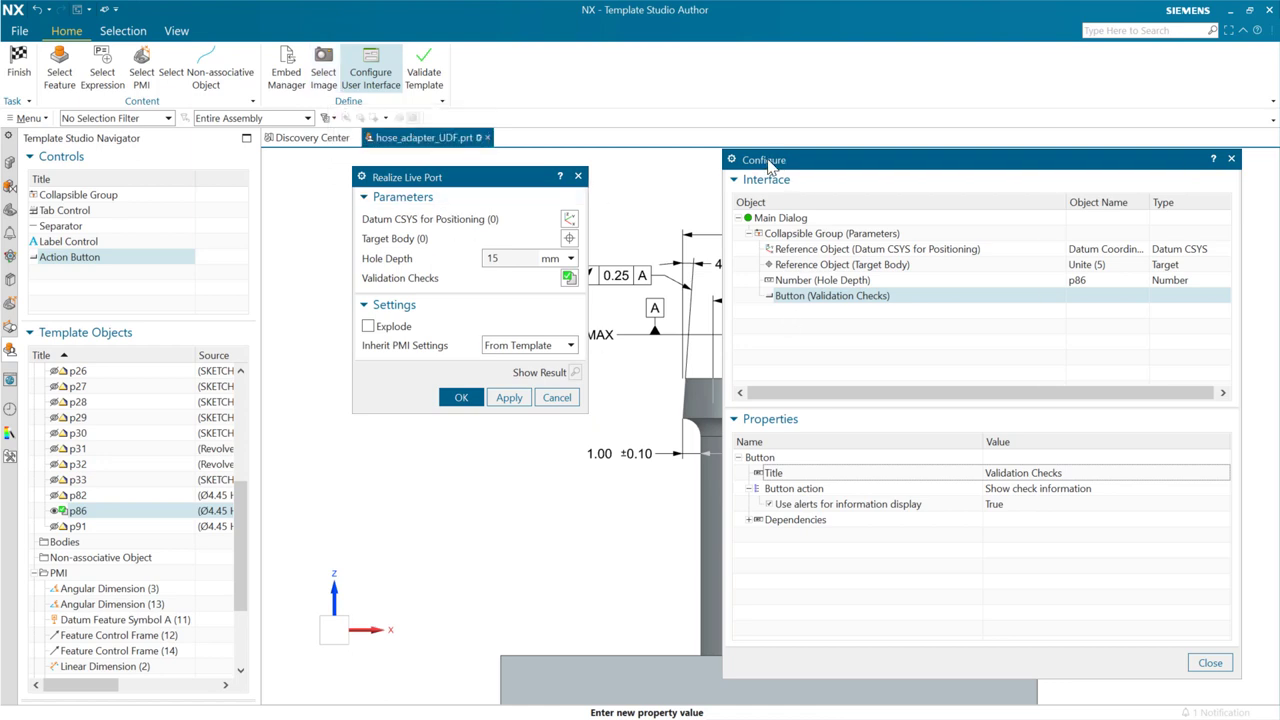
drag(770, 168, 966, 186)
drag(514, 188, 785, 270)
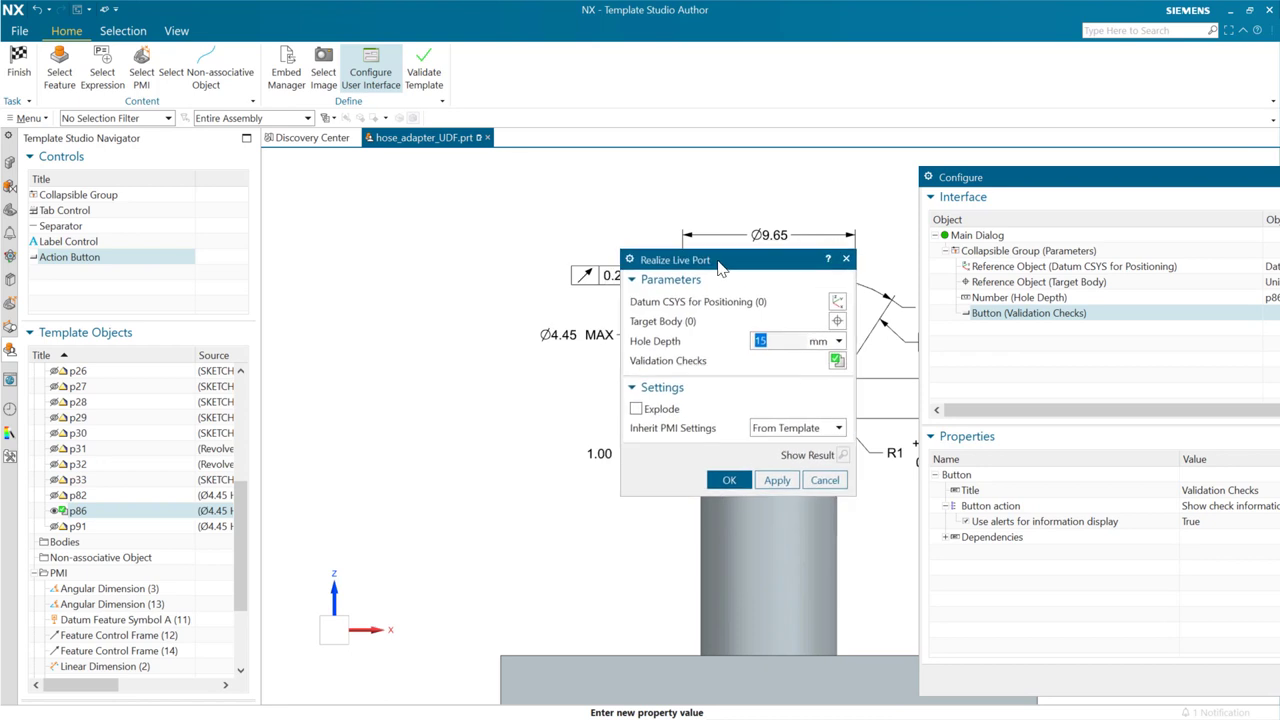
Capture a rectangular image region around the upper part of the port and its PMI dimensions, narrowing it slightly to fit.
scroll(665, 578, down, 2)
scroll(665, 578, down, 1)
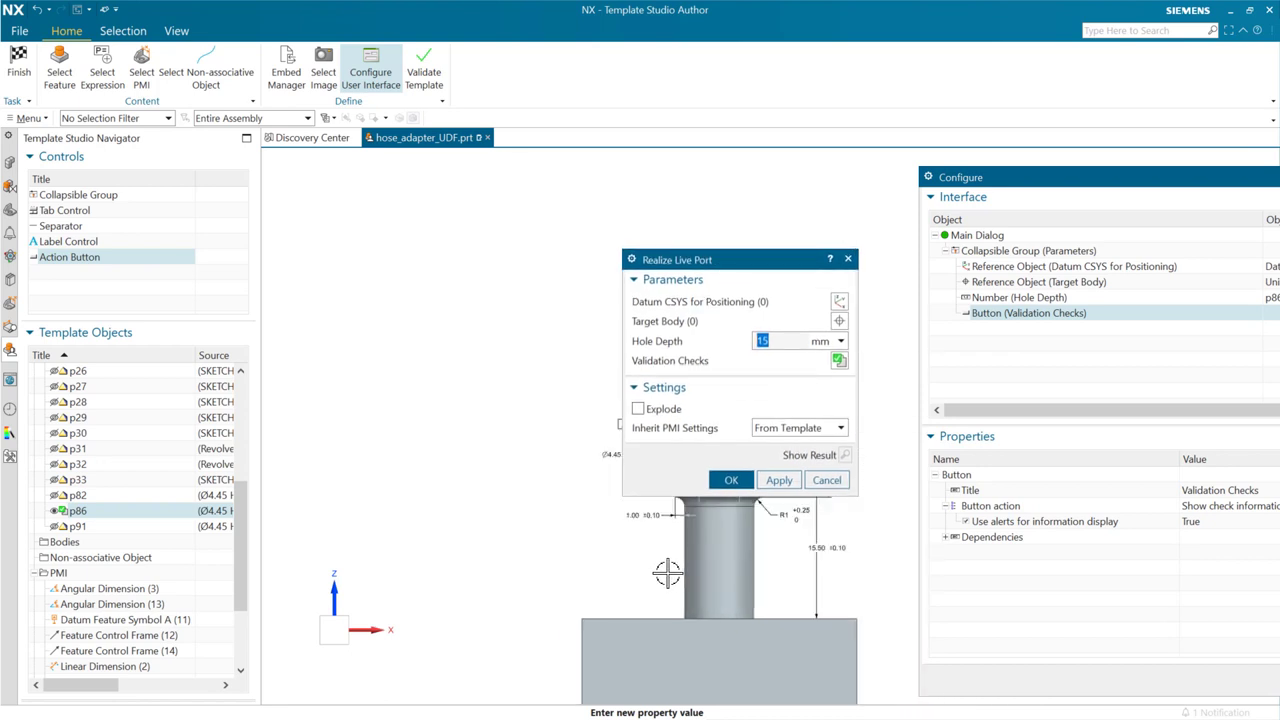
scroll(663, 575, down, 1)
shift+middle_drag(662, 574, 727, 430)
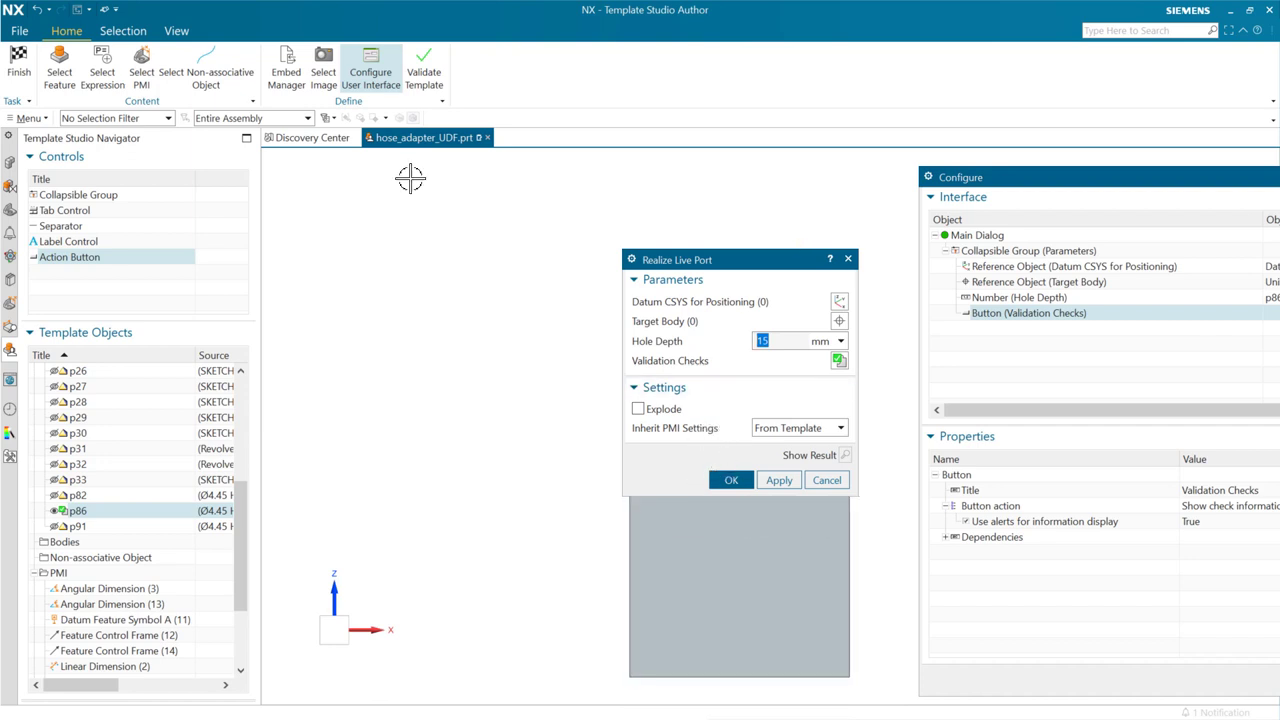
click(376, 78)
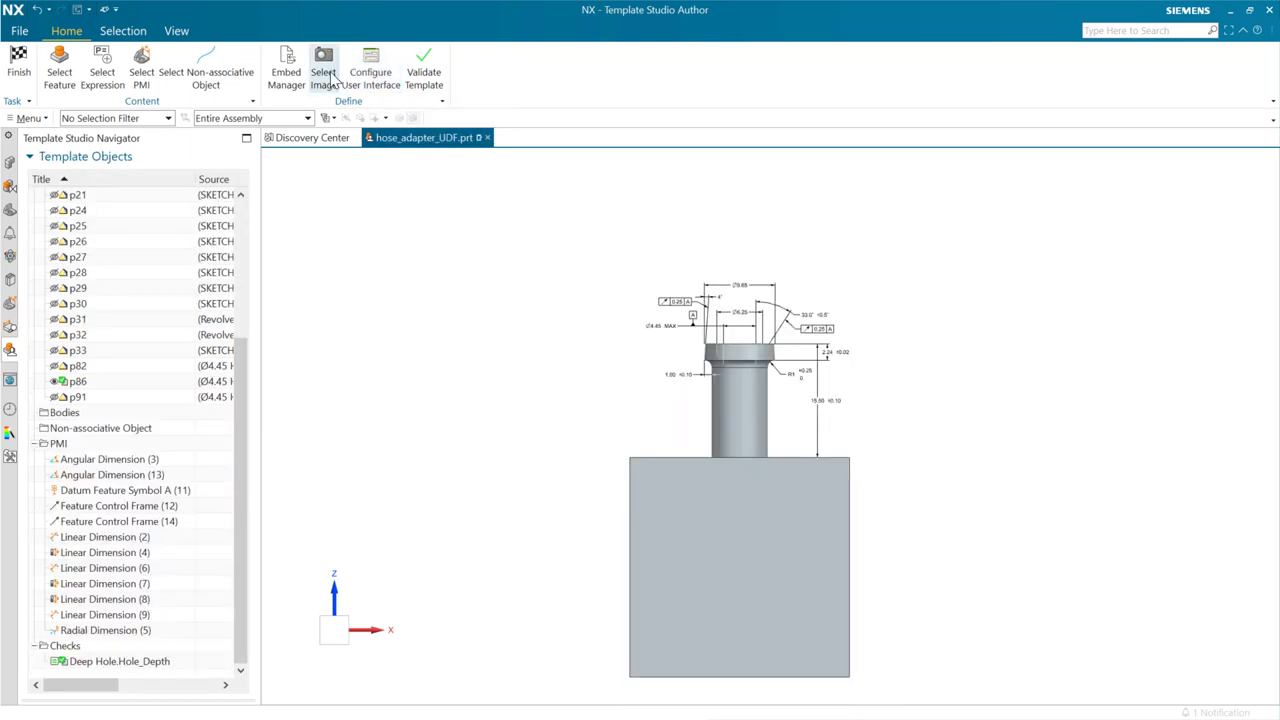
click(325, 76)
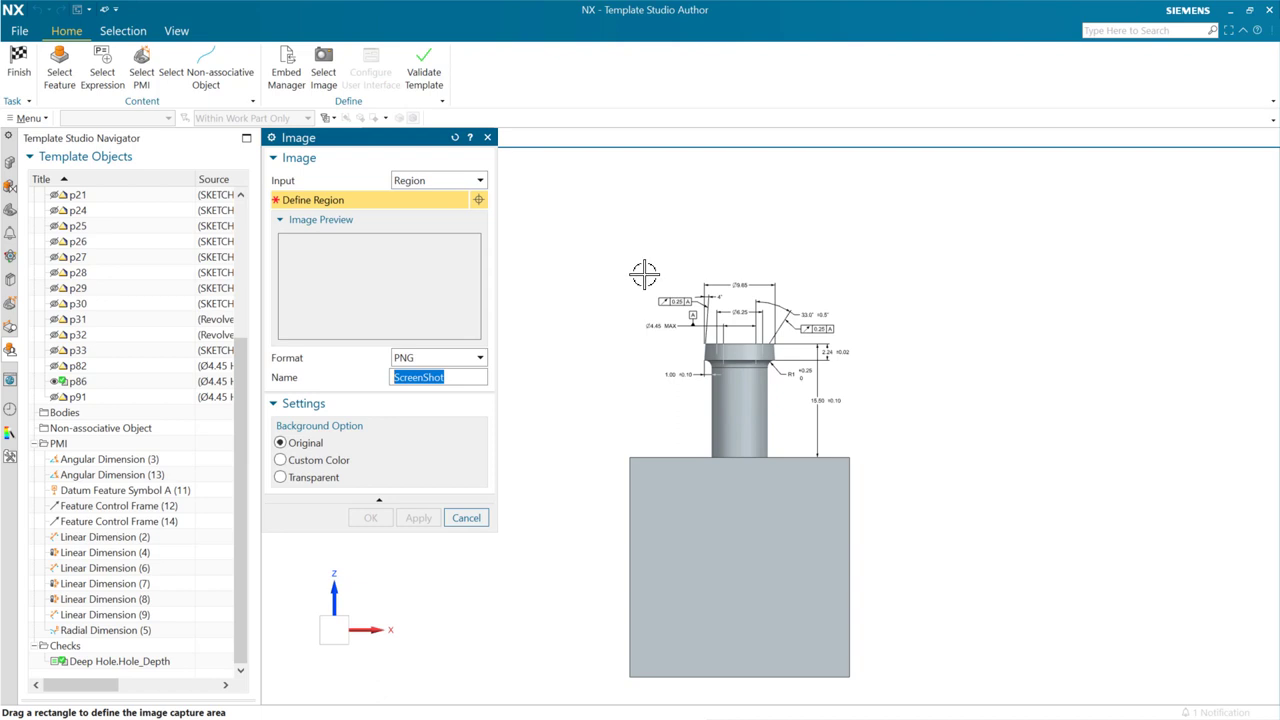
mouse_move(637, 273)
mouse_down()
mouse_move(692, 362)
mouse_move(845, 461)
mouse_move(853, 420)
mouse_up()
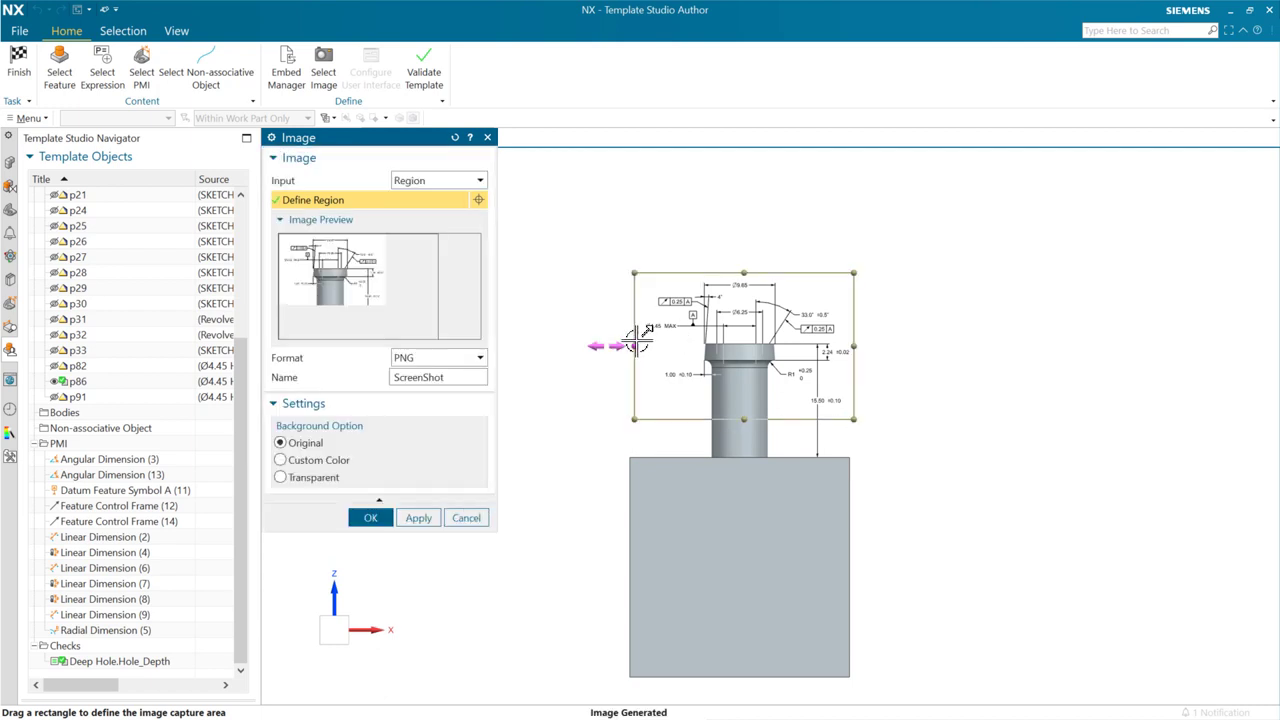
drag(637, 345, 641, 346)
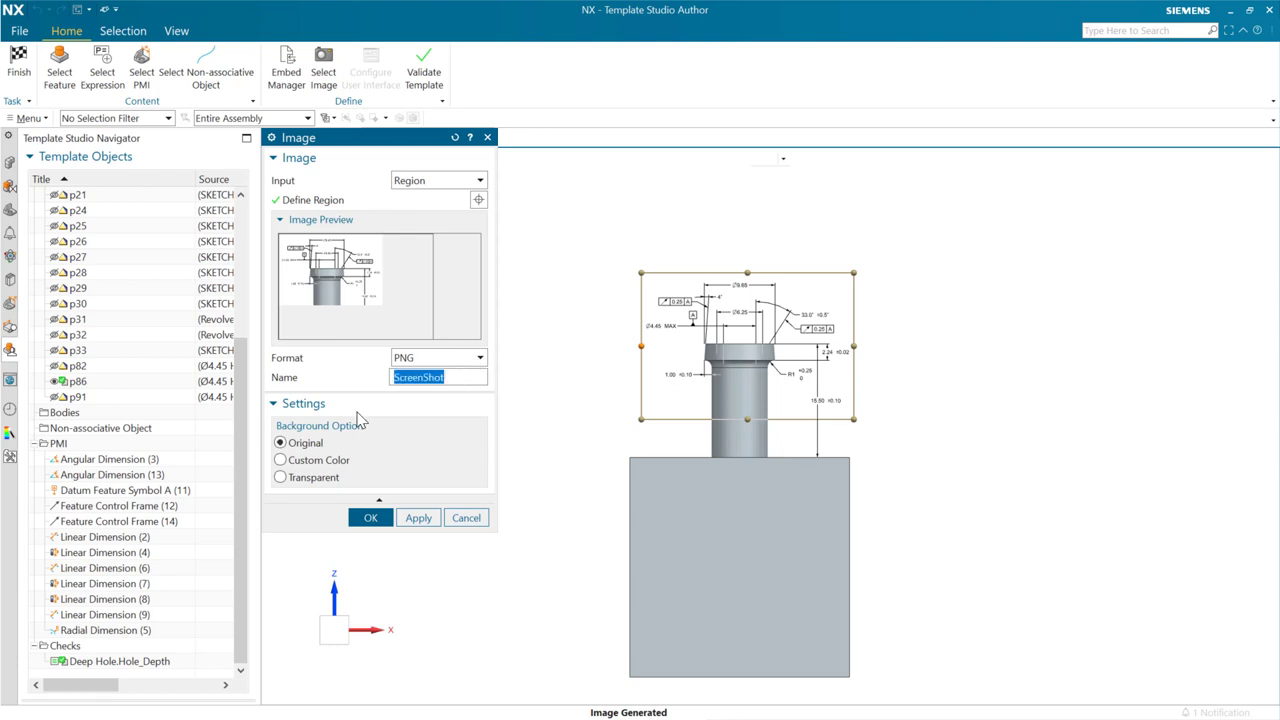
Name the captured image dialog_image in PNG format, create it, and check it in the Embed Manager.
text(dialog_image)
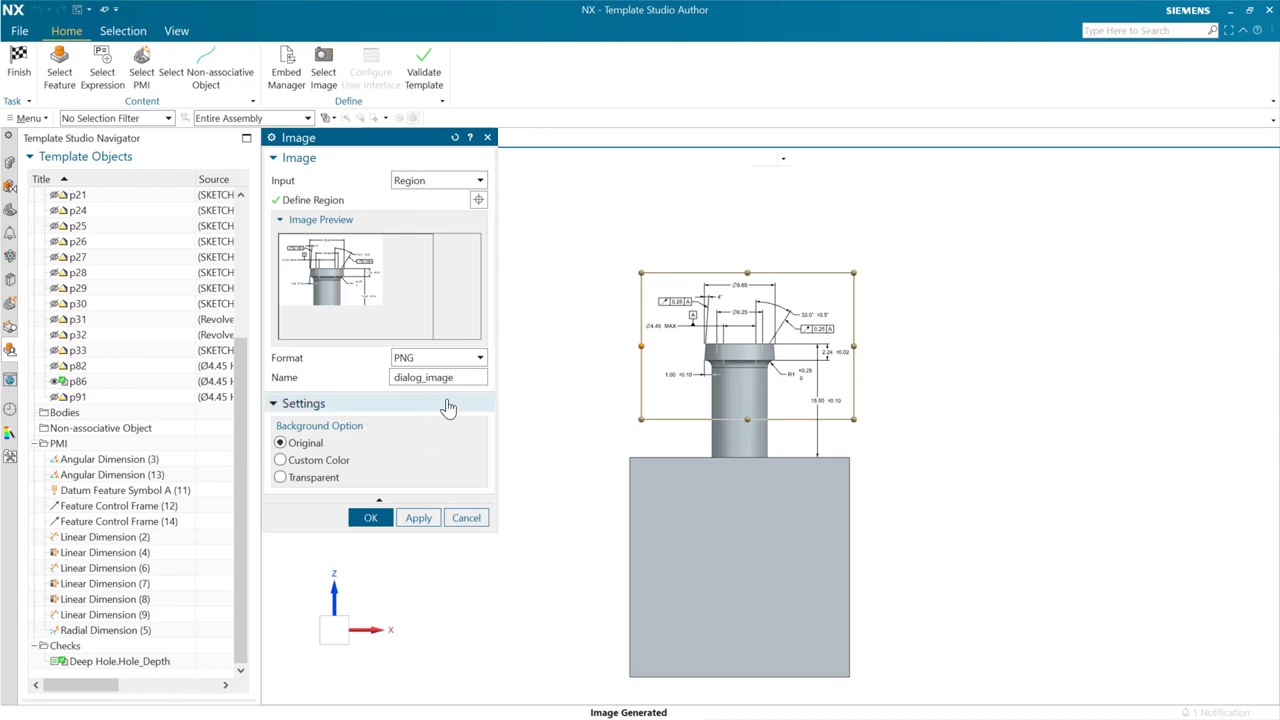
click(481, 357)
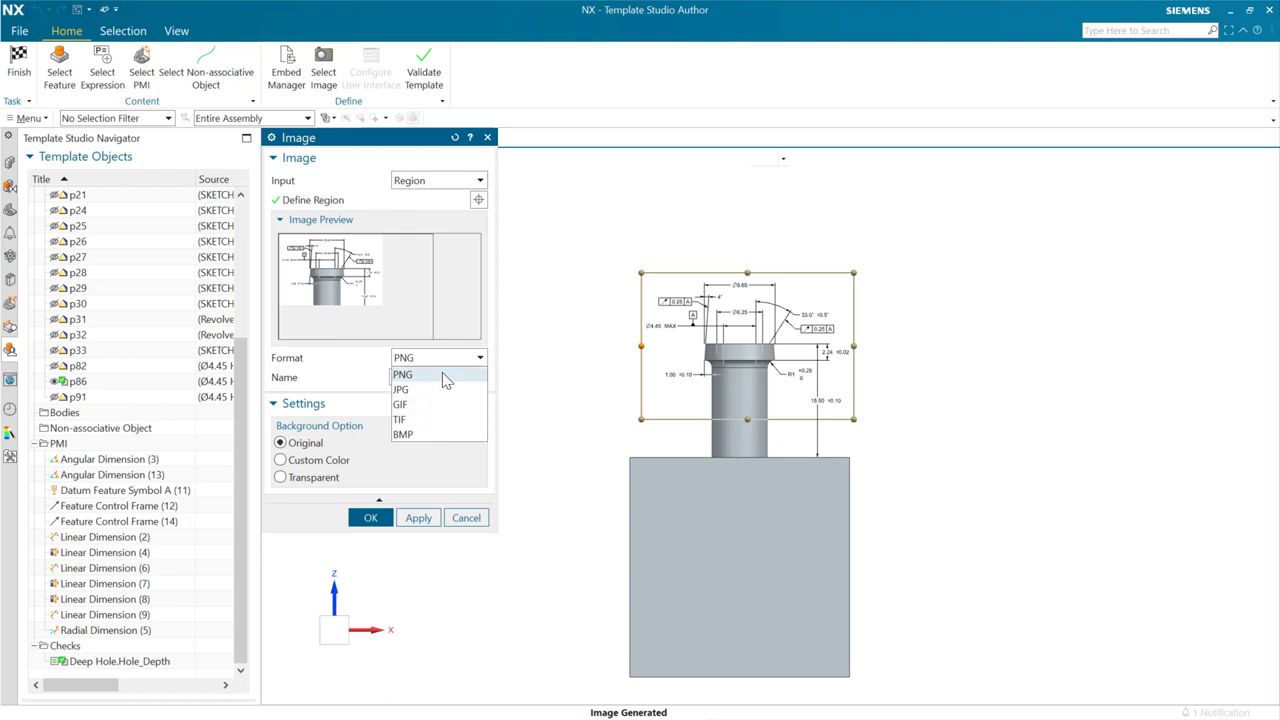
click(440, 389)
click(481, 358)
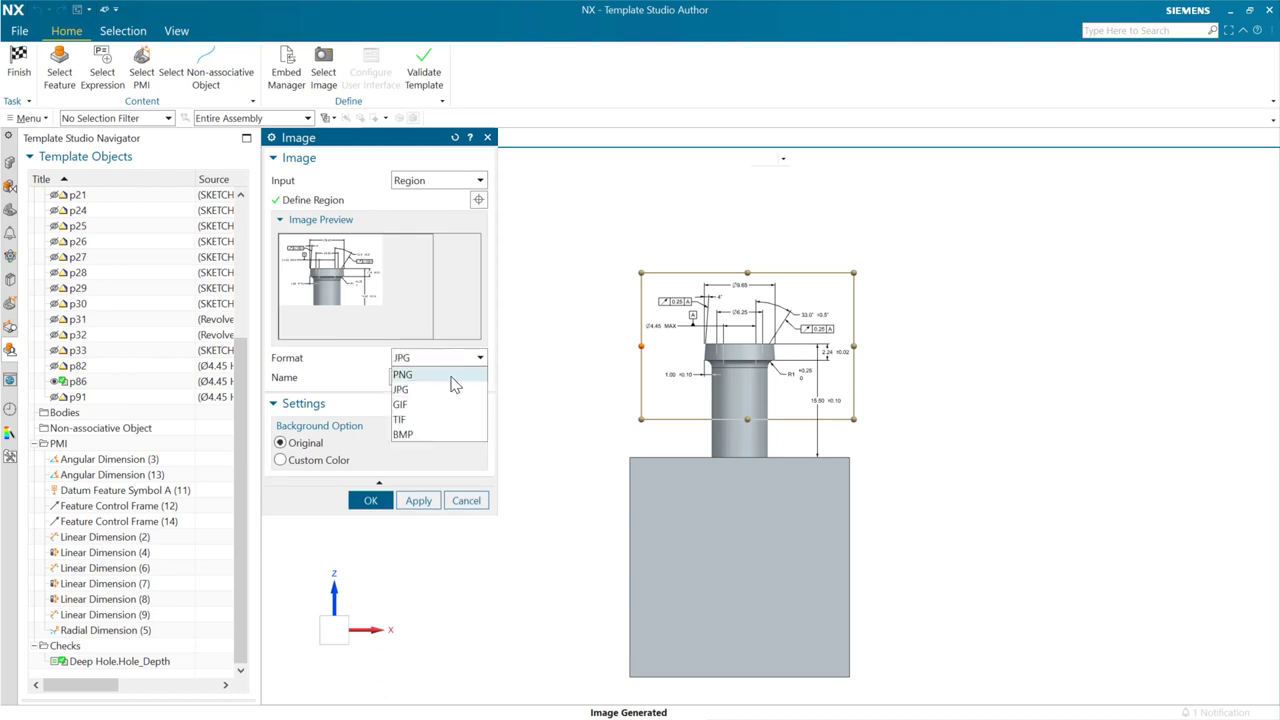
click(430, 373)
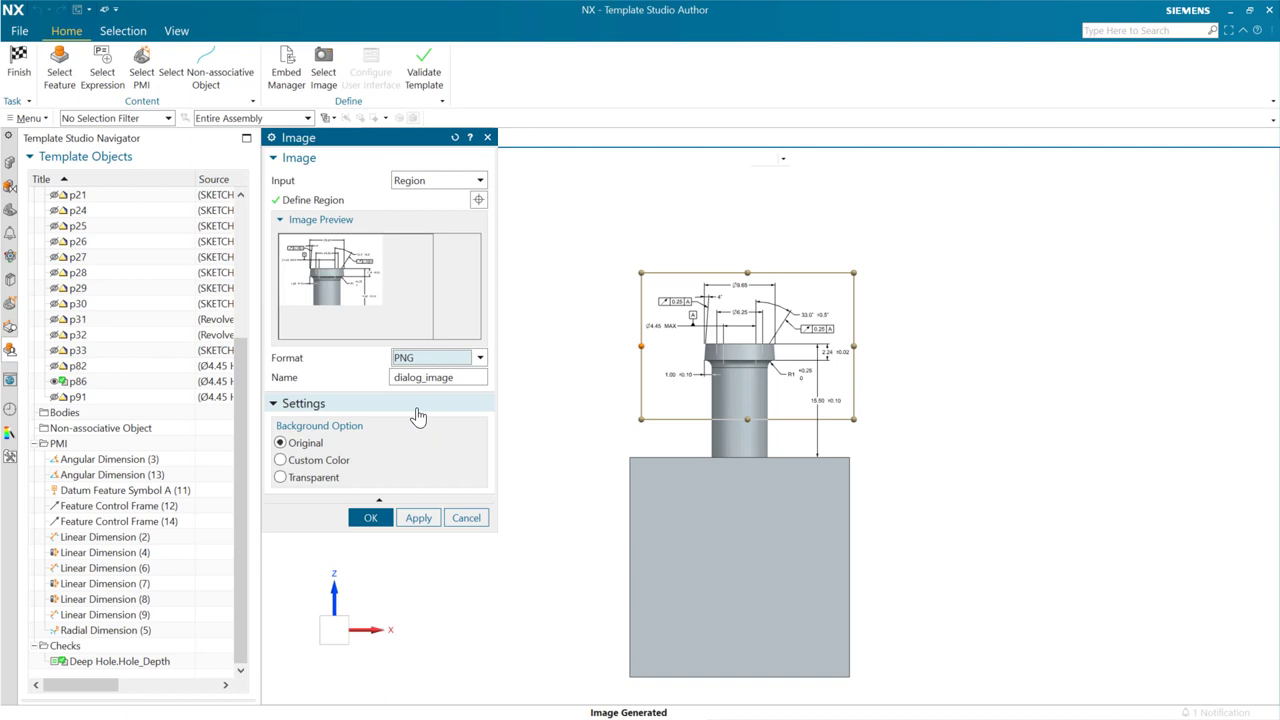
click(378, 520)
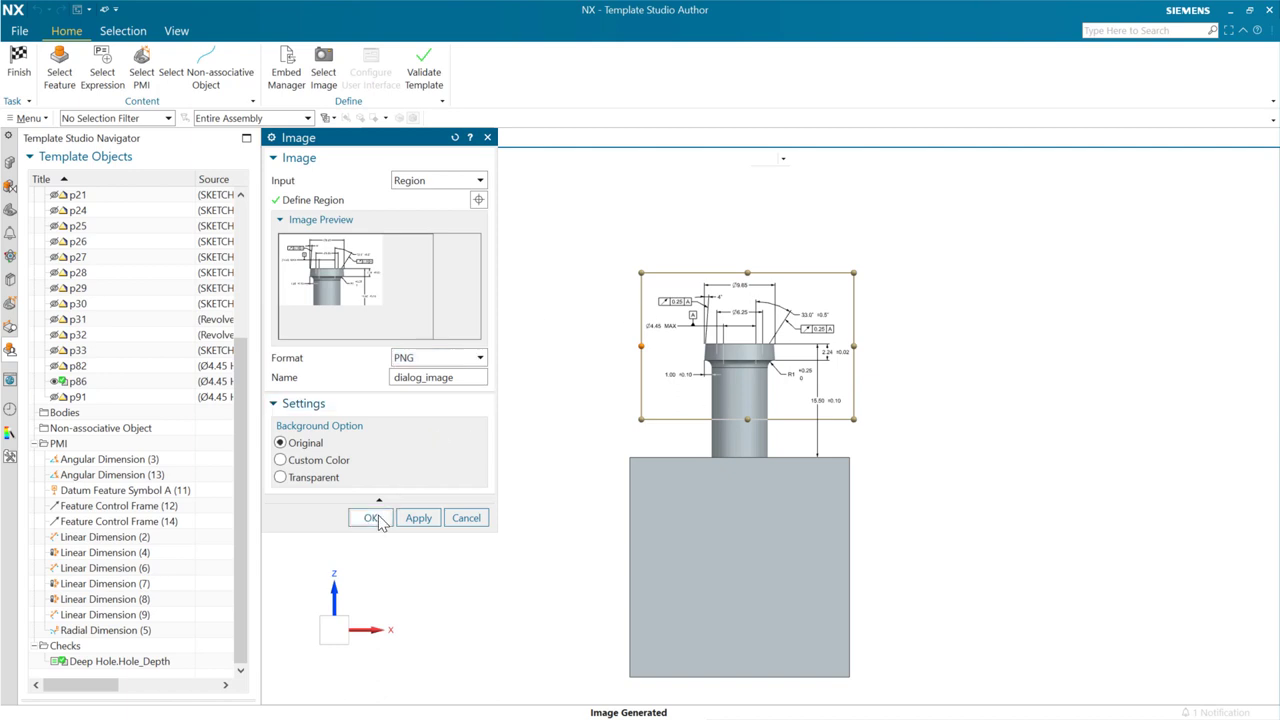
click(287, 78)
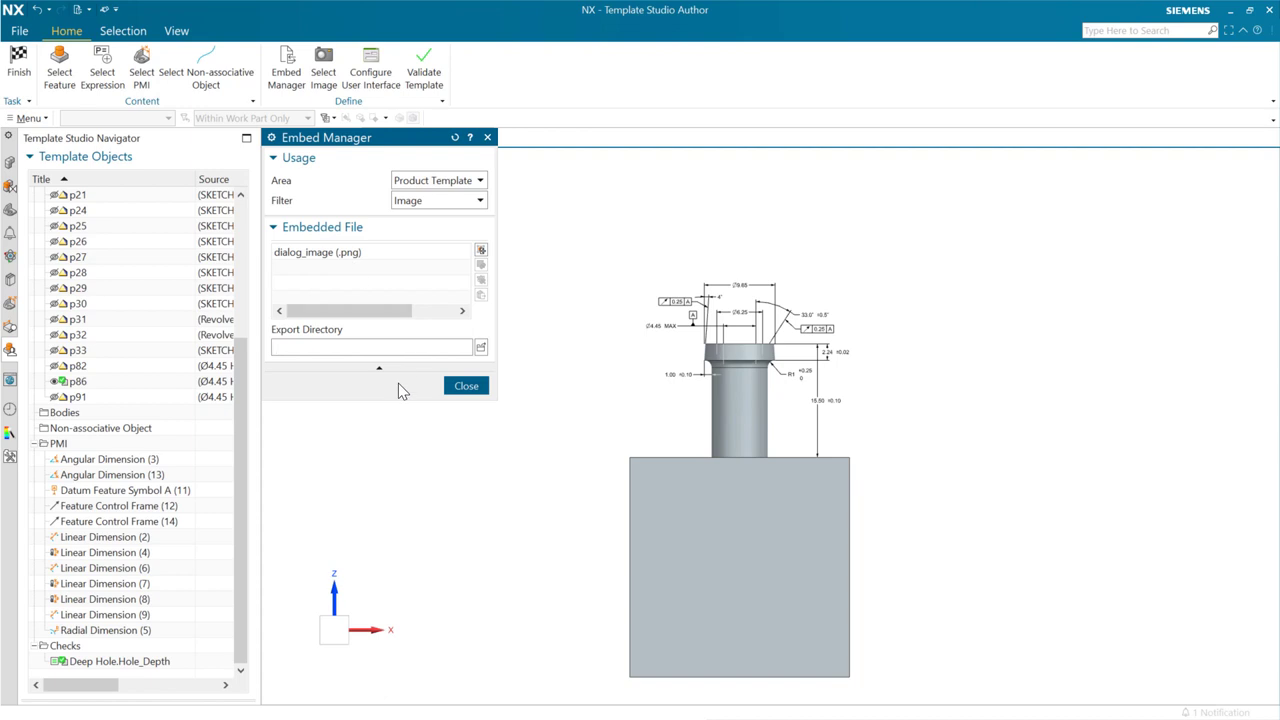
click(466, 387)
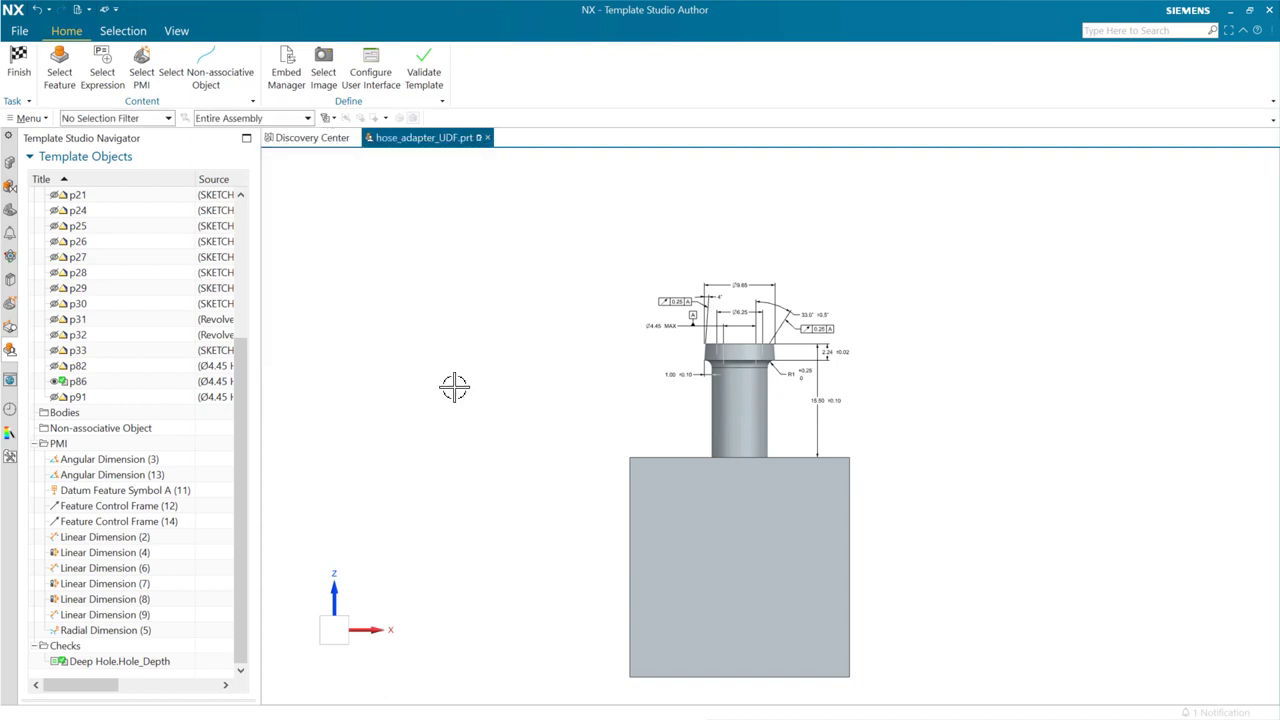
Add a label control above the Datum CSYS reference in the Parameters group and title it Legend.
click(366, 84)
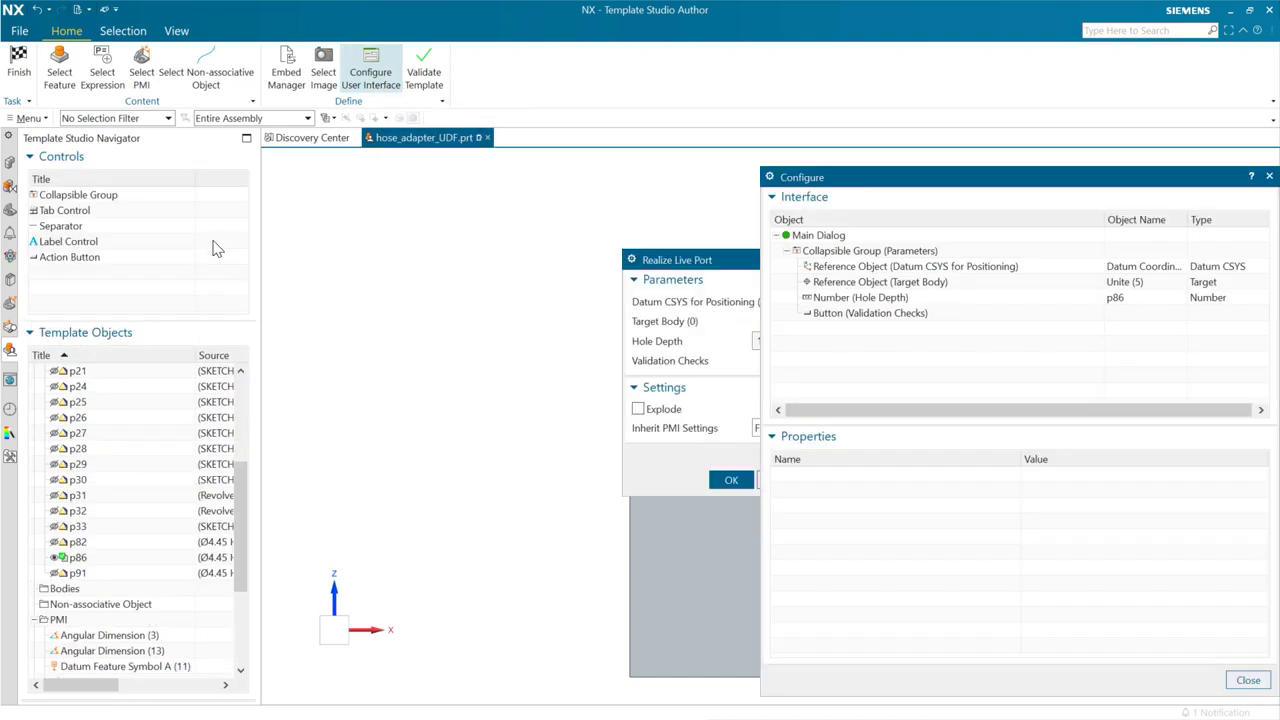
drag(97, 245, 507, 210)
mouse_move(835, 270)
mouse_down()
mouse_move(850, 280)
mouse_move(828, 272)
mouse_up()
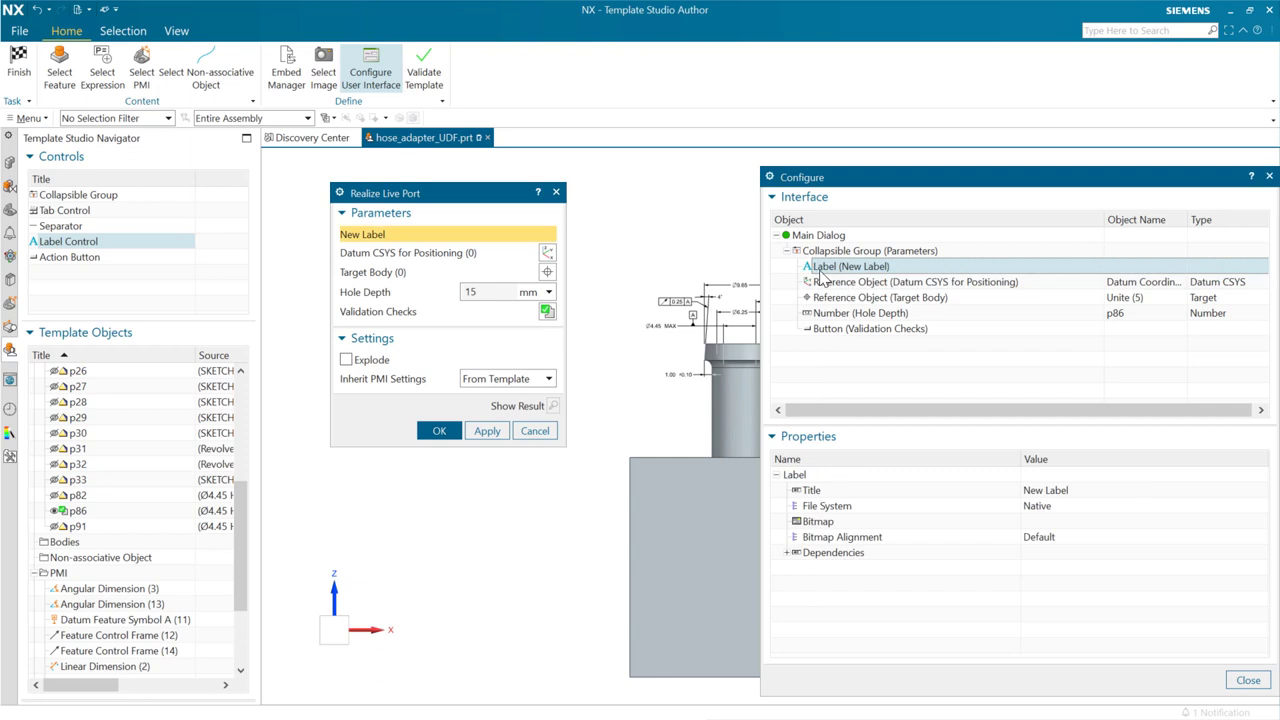
click(1065, 491)
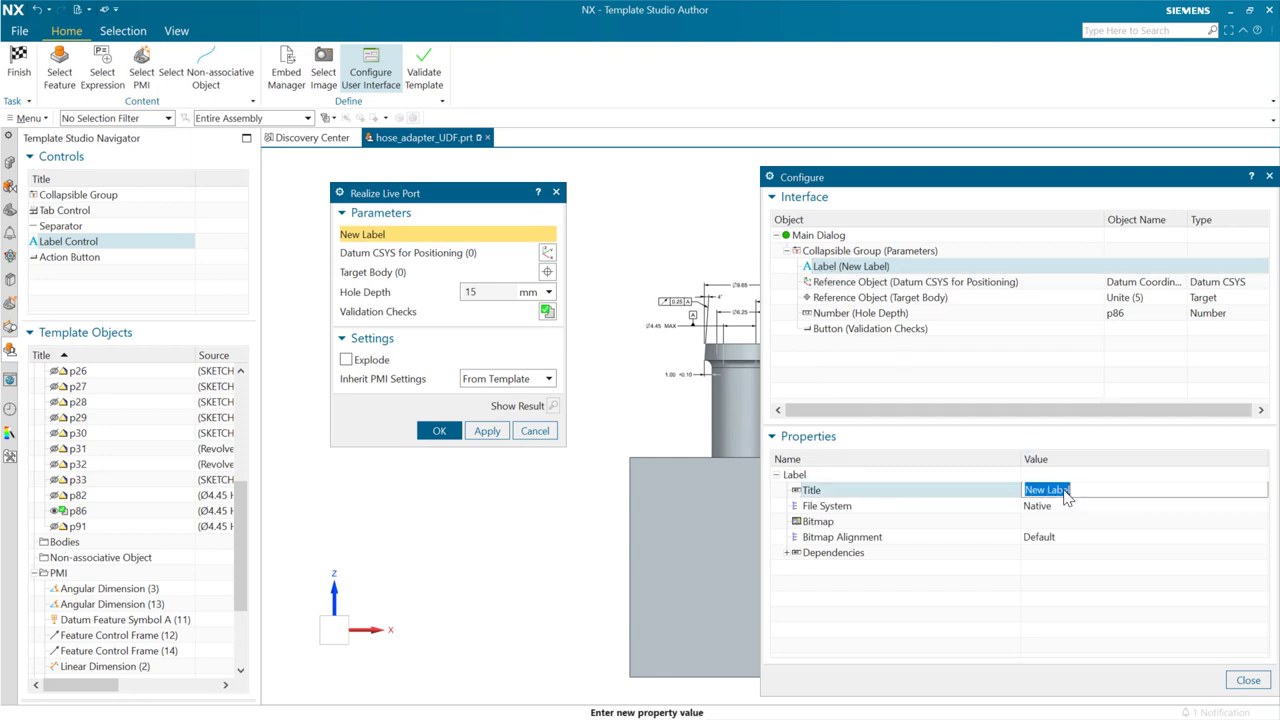
text(Legend)
key(Return)
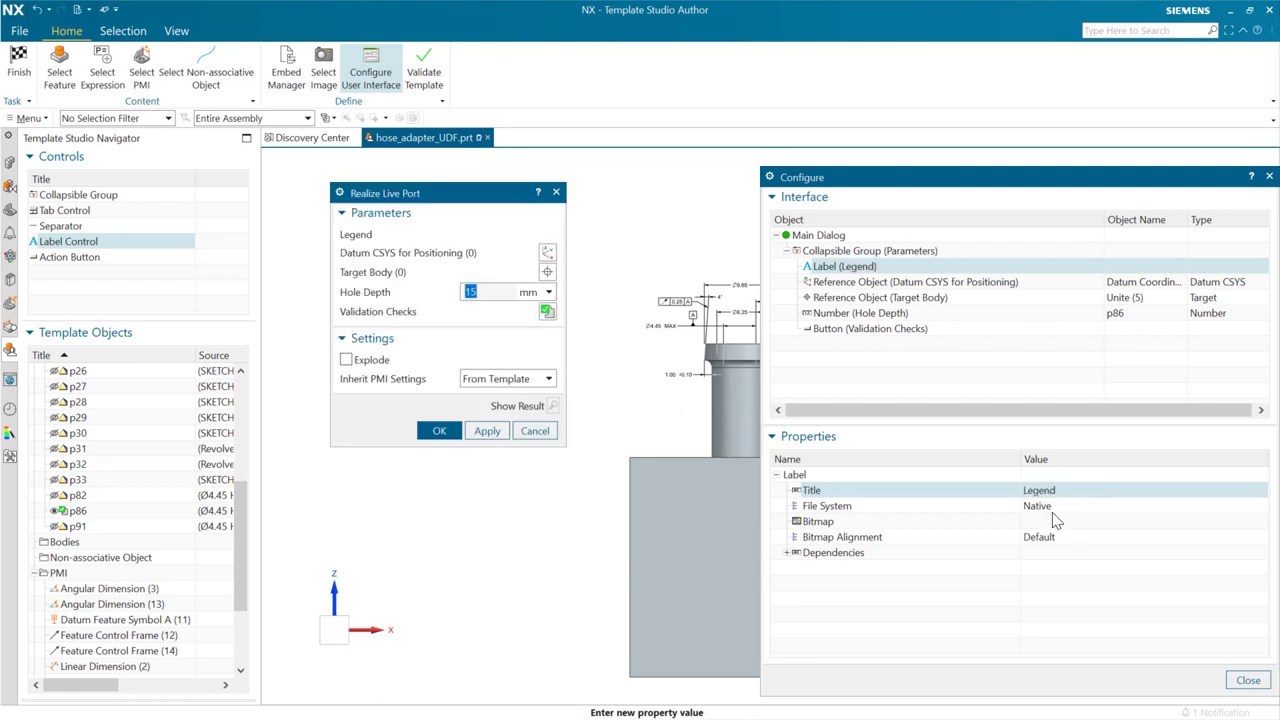
Set the Legend label's file system to Embedded and assign dialog_image (.png) as its bitmap.
click(1054, 507)
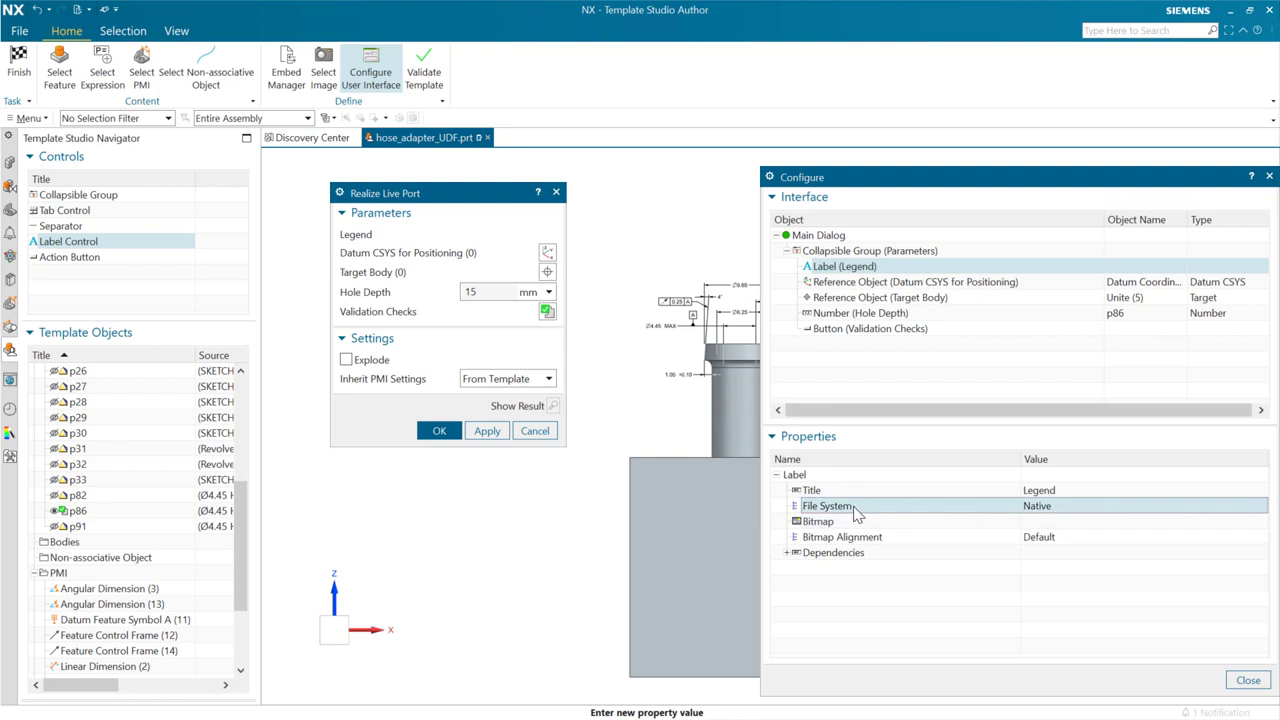
click(1056, 509)
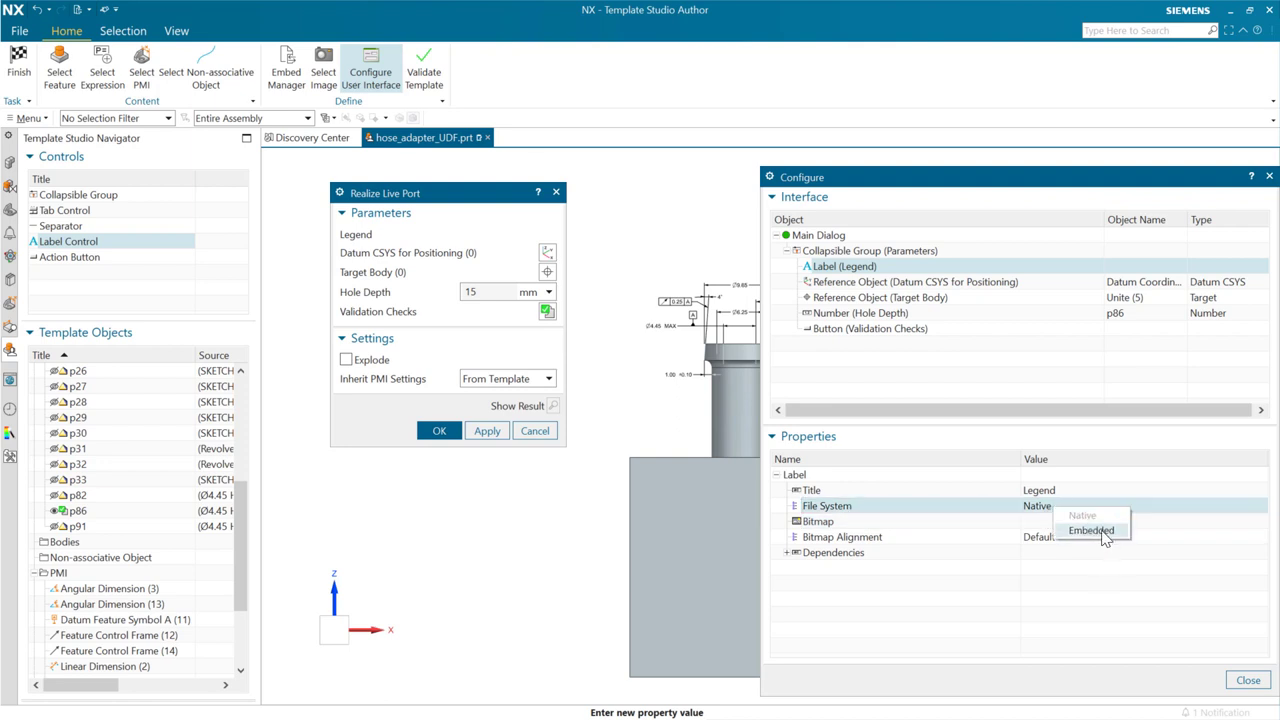
click(1101, 531)
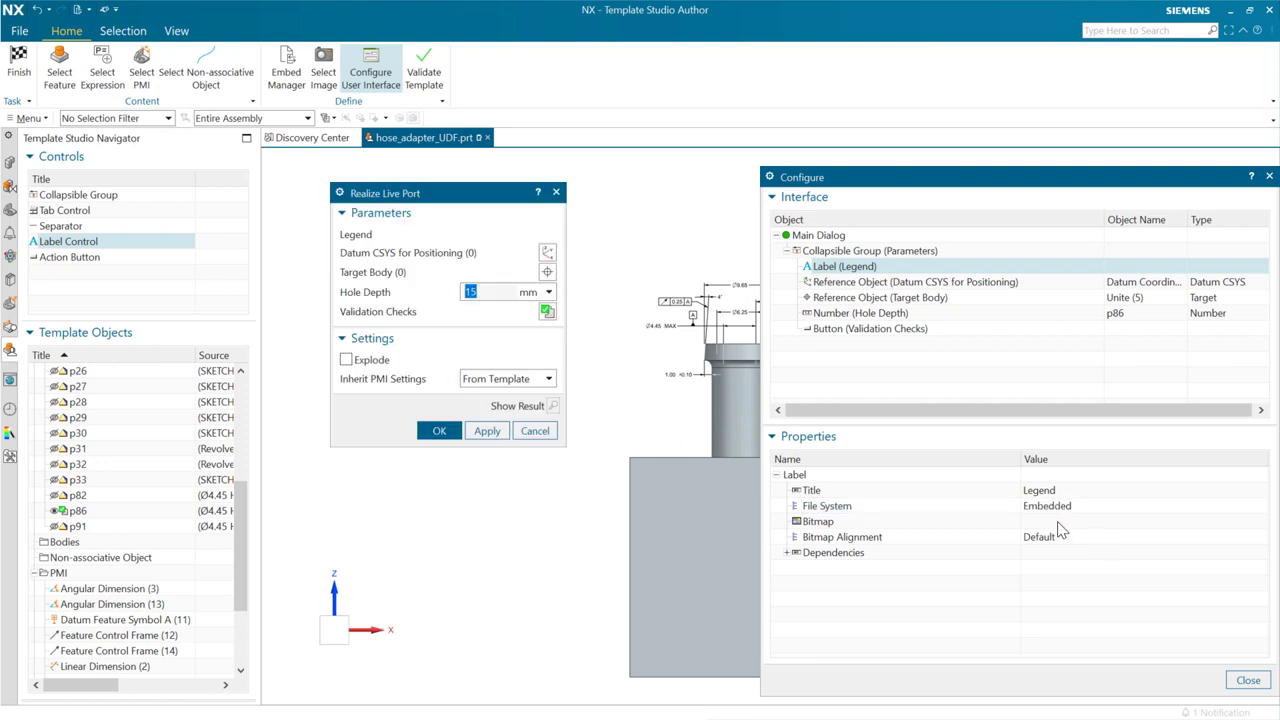
click(1054, 521)
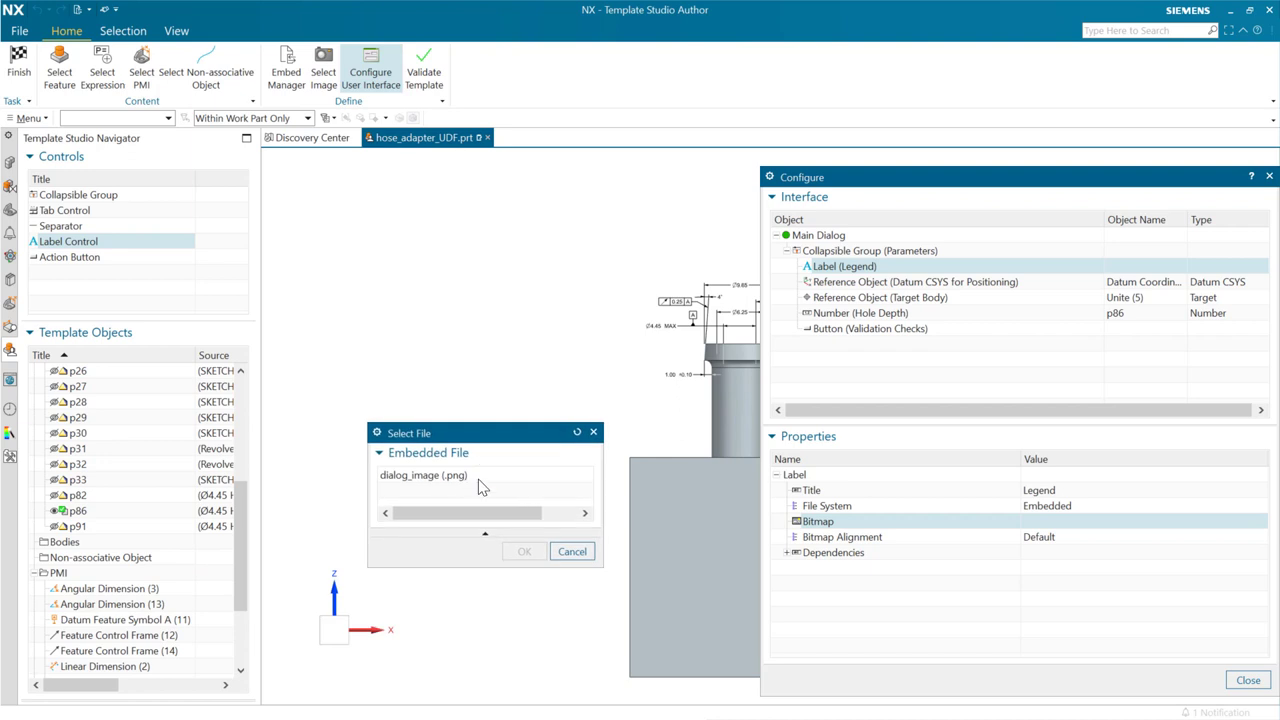
click(434, 477)
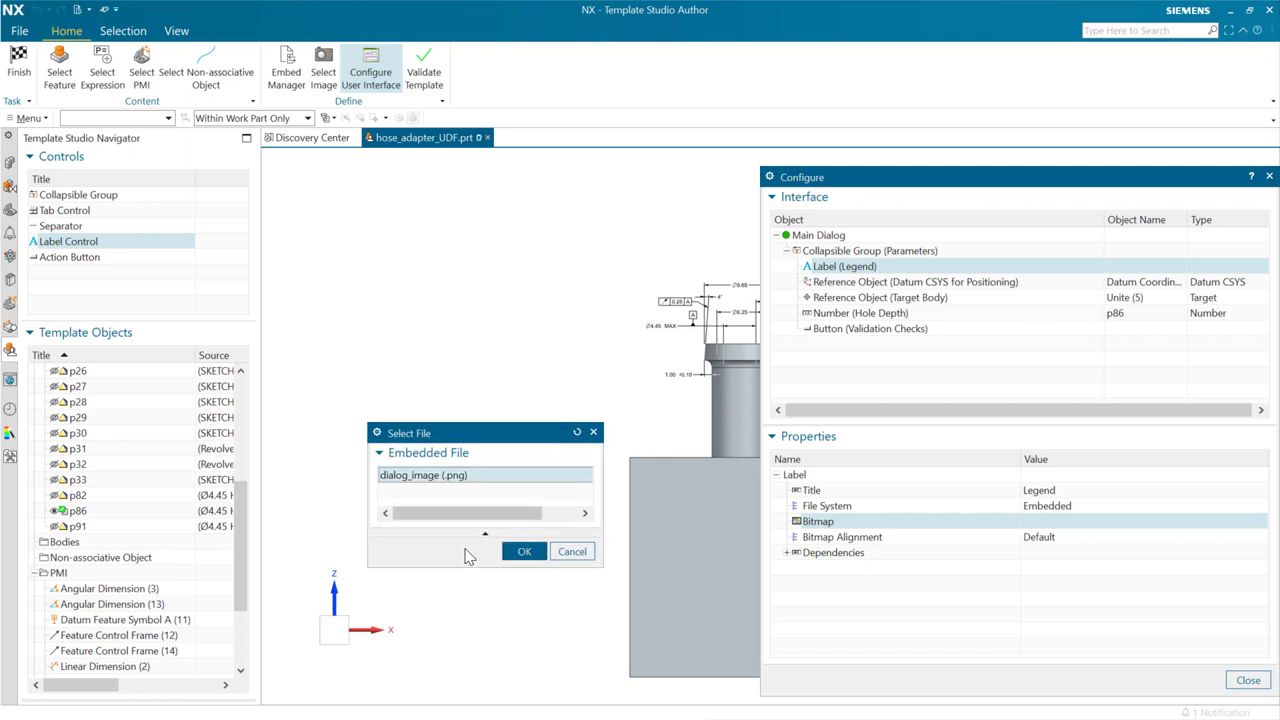
click(524, 552)
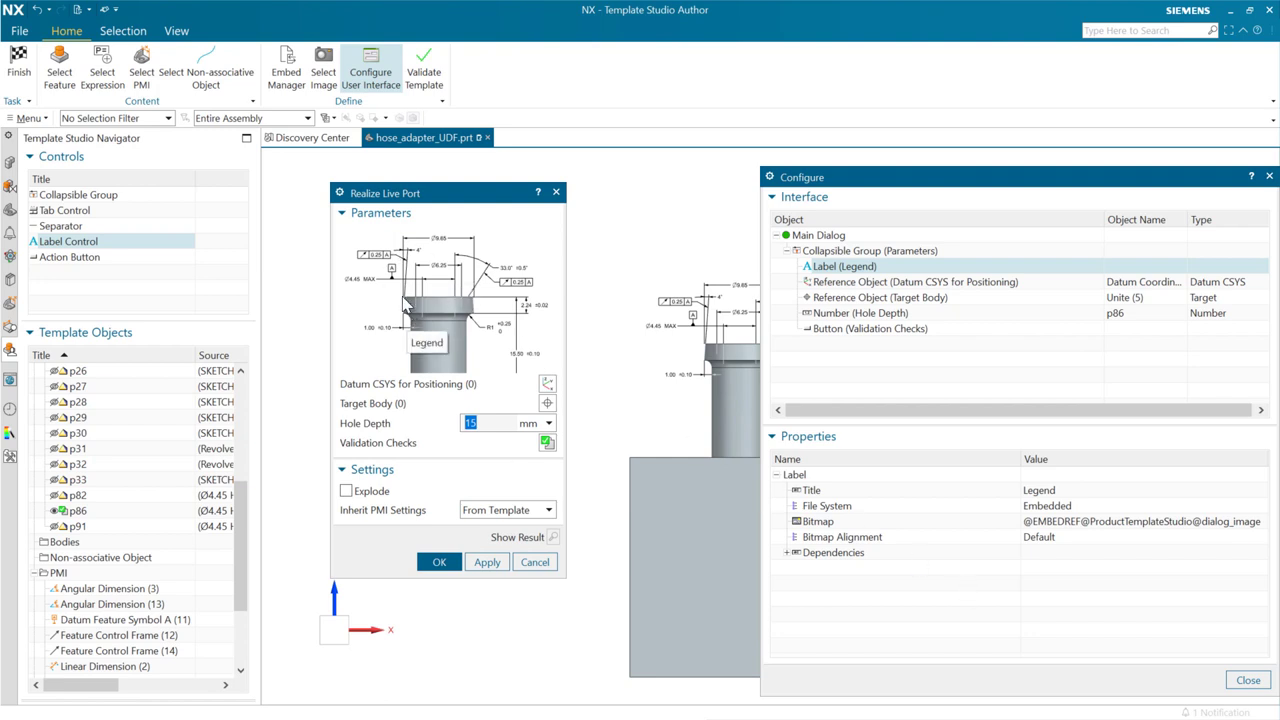
Set the Legend label's bitmap alignment to Centered.
click(1045, 540)
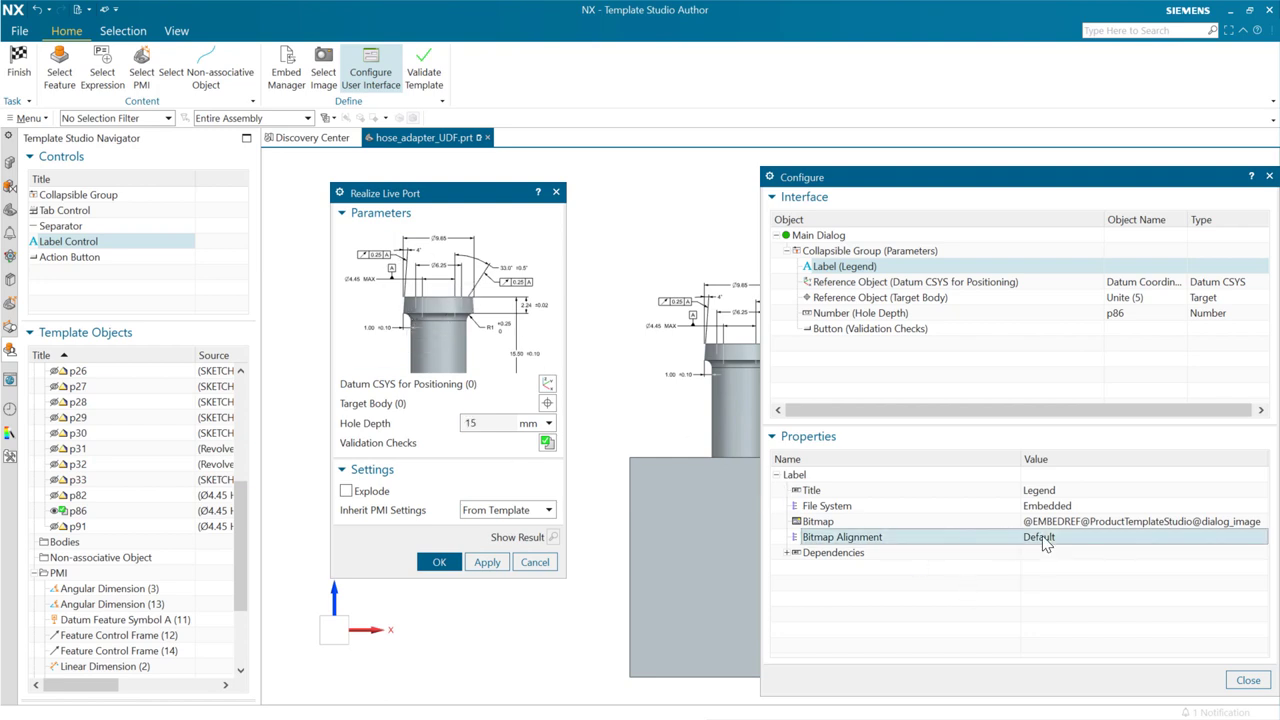
click(1047, 540)
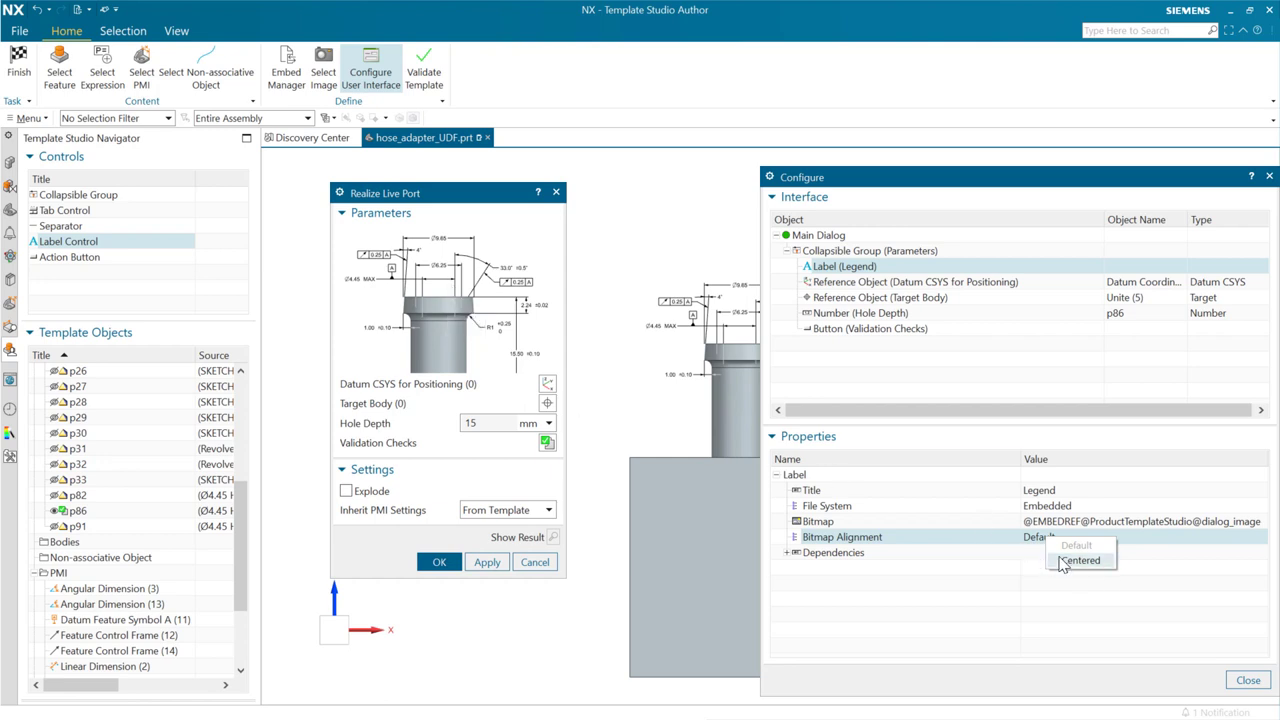
click(1077, 565)
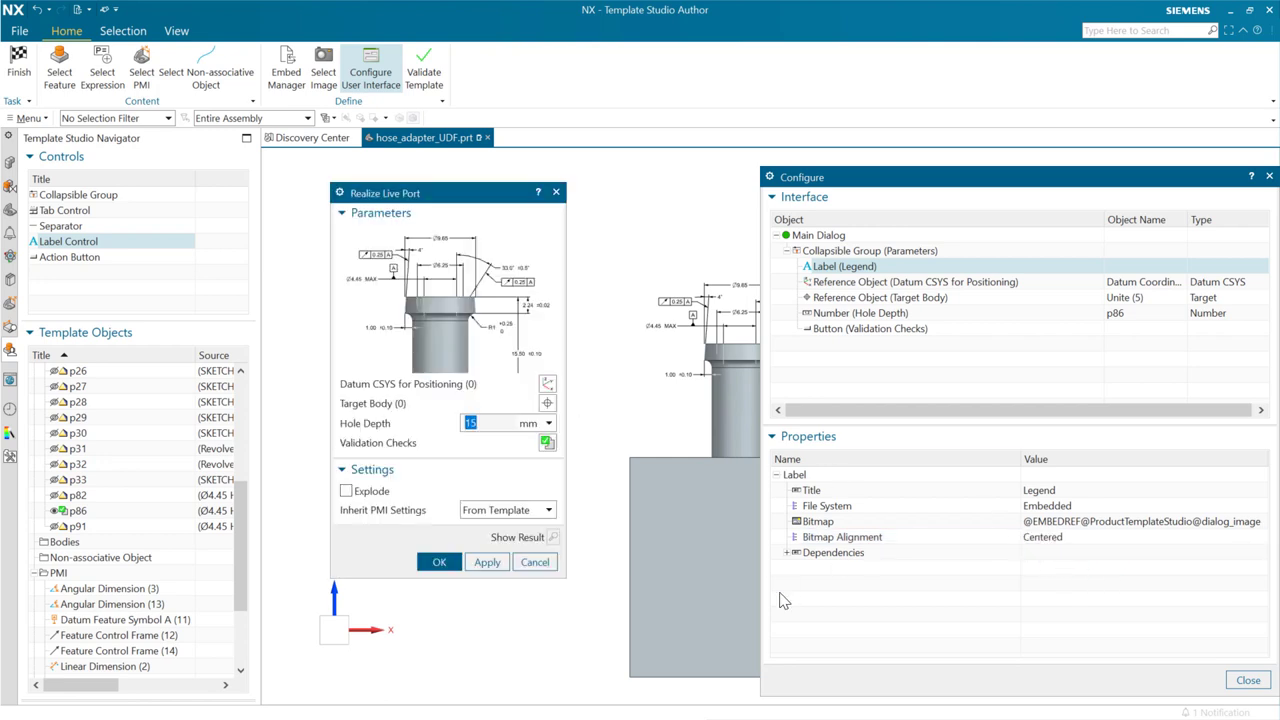
click(912, 594)
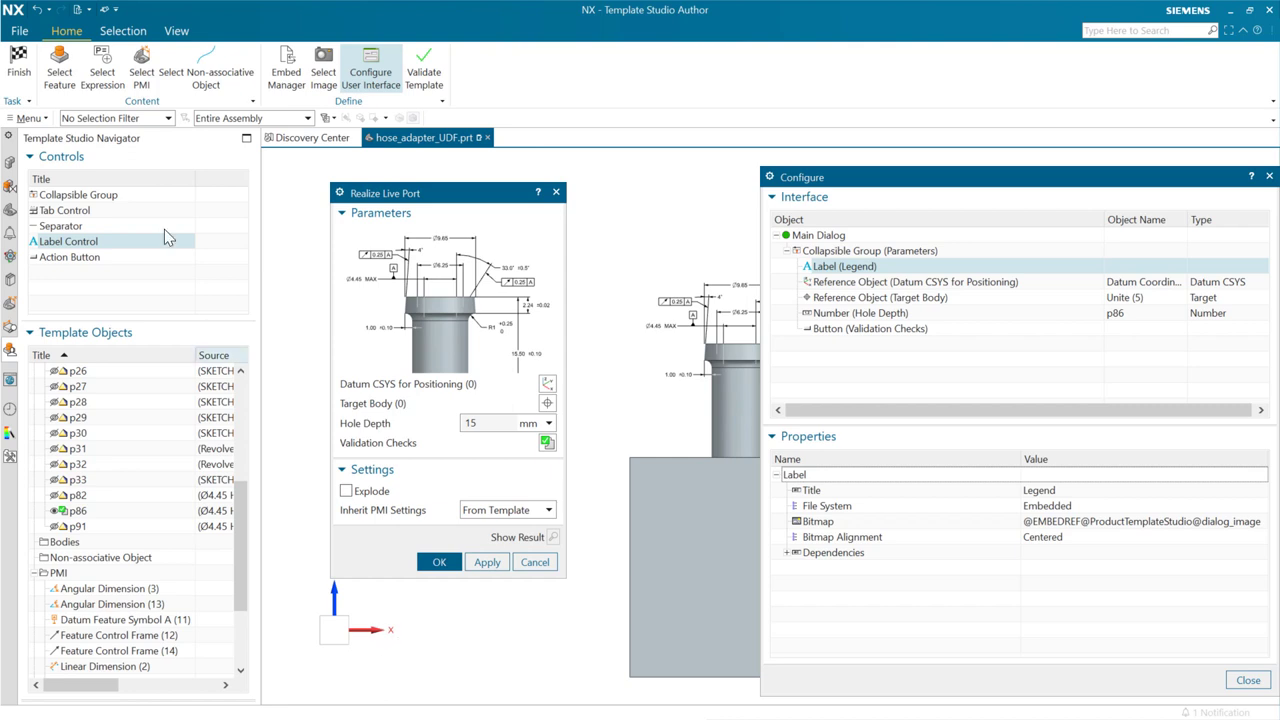
Review the template objects and the options for finishing the template, and browse the Feature Templates Testing members in the Reuse Library.
scroll(230, 445, up, 3)
scroll(111, 414, up, 2)
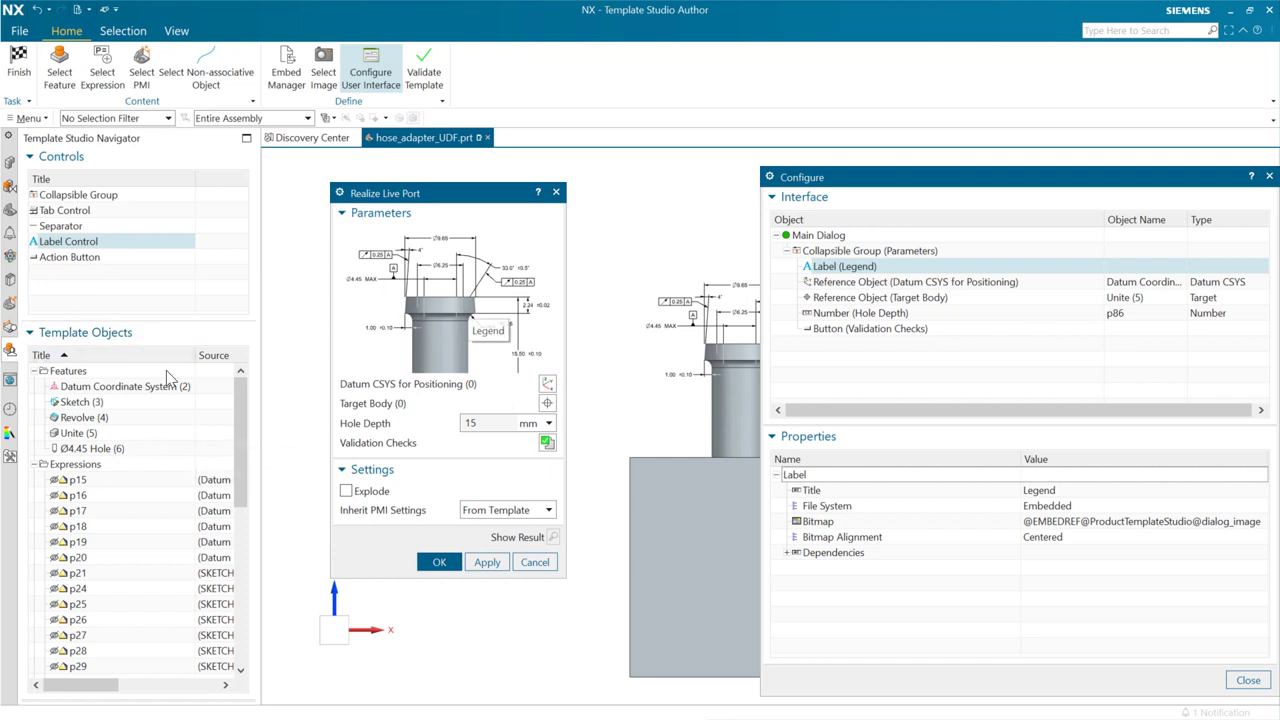
scroll(75, 495, down, 1)
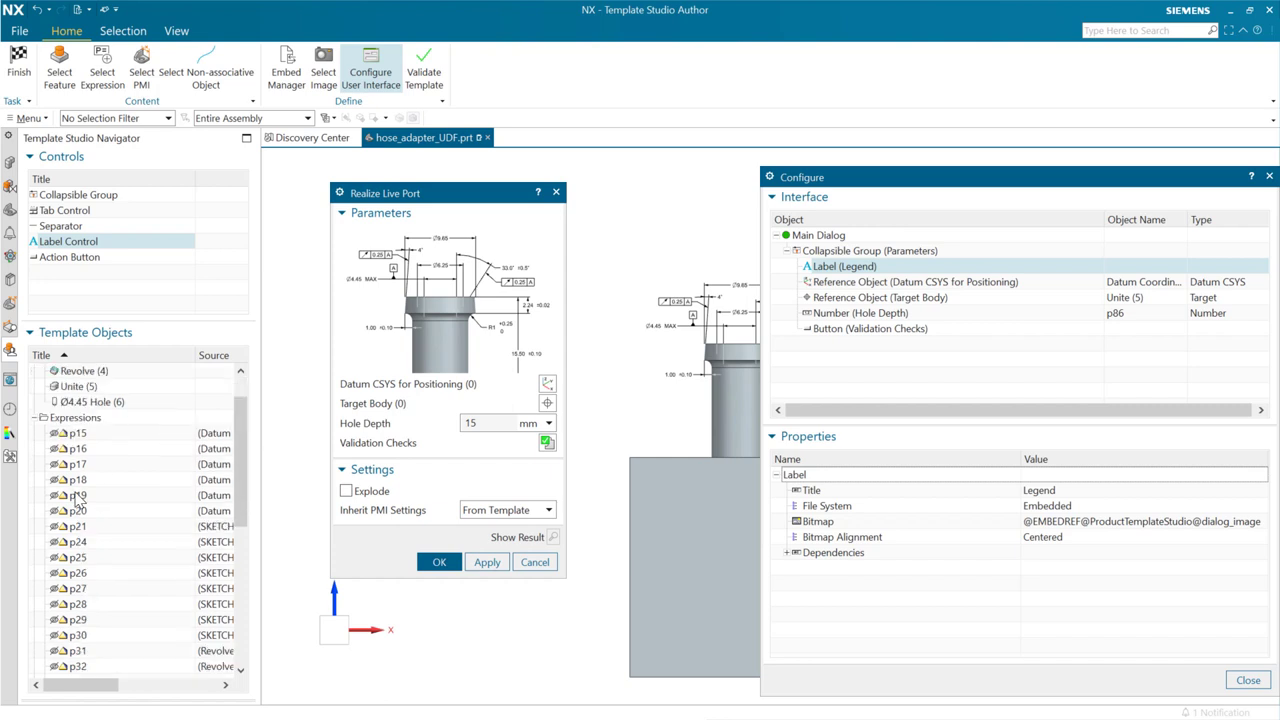
scroll(120, 514, down, 7)
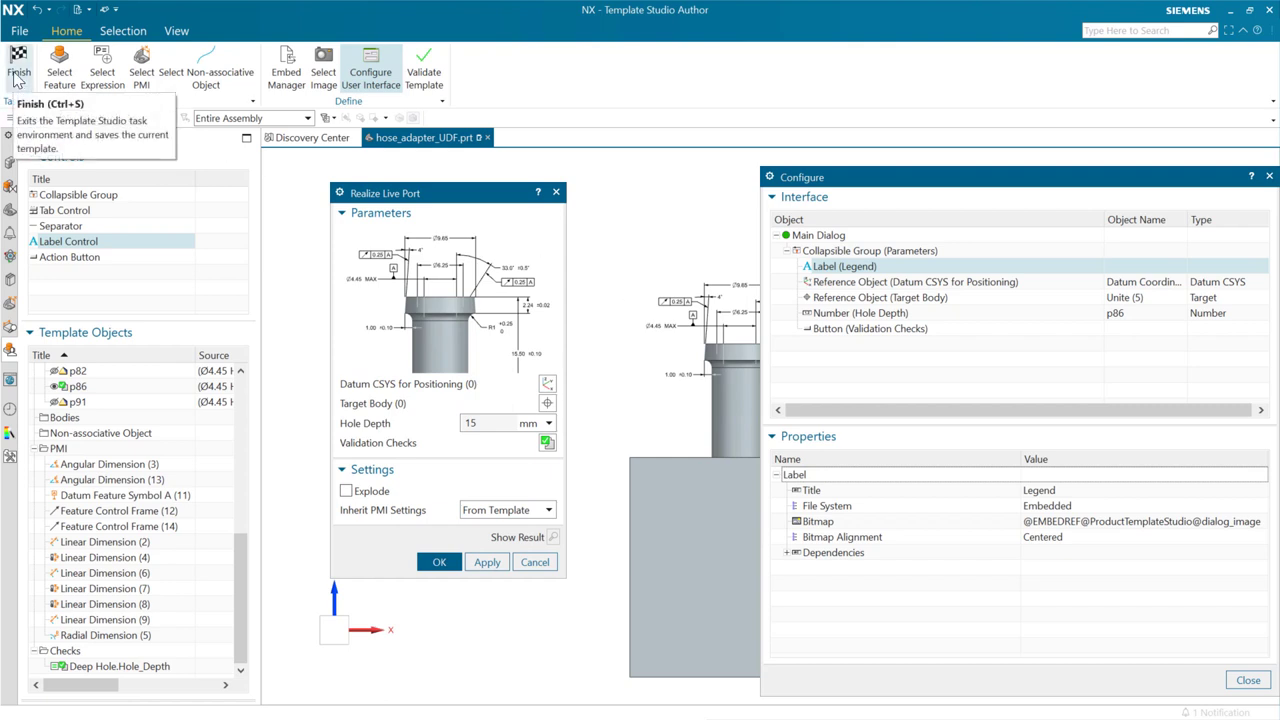
click(19, 31)
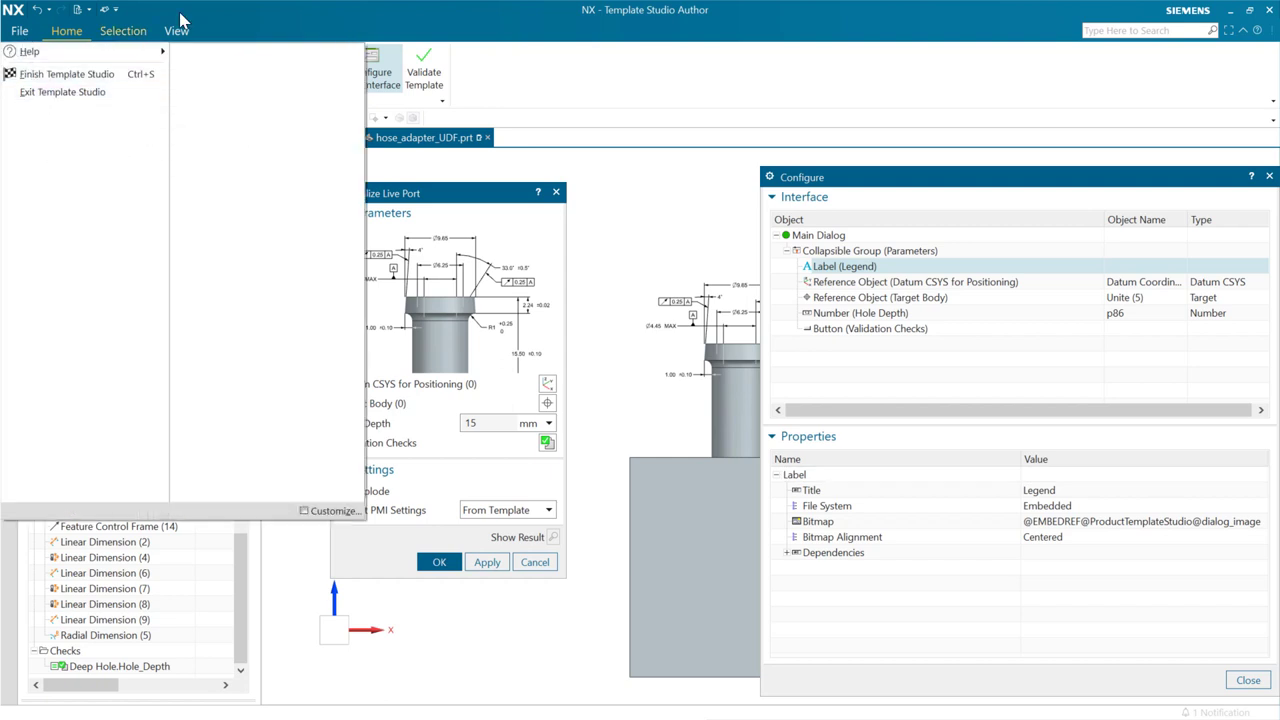
click(218, 15)
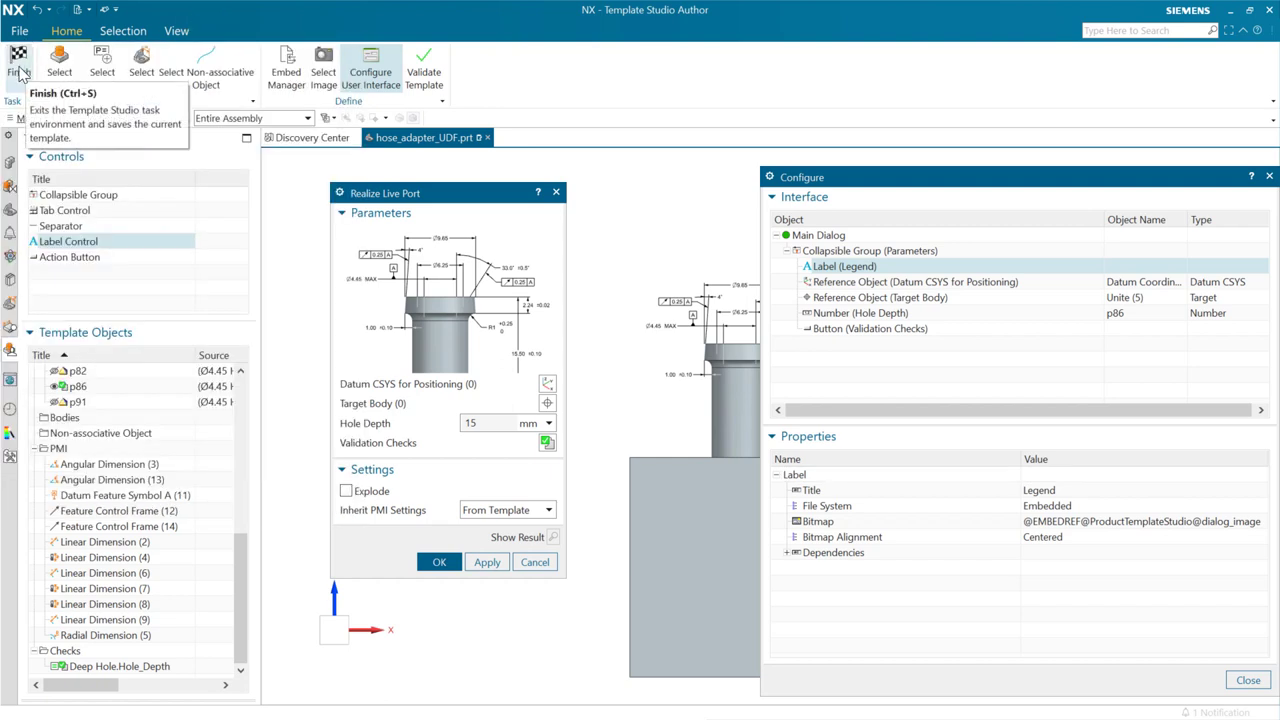
click(11, 282)
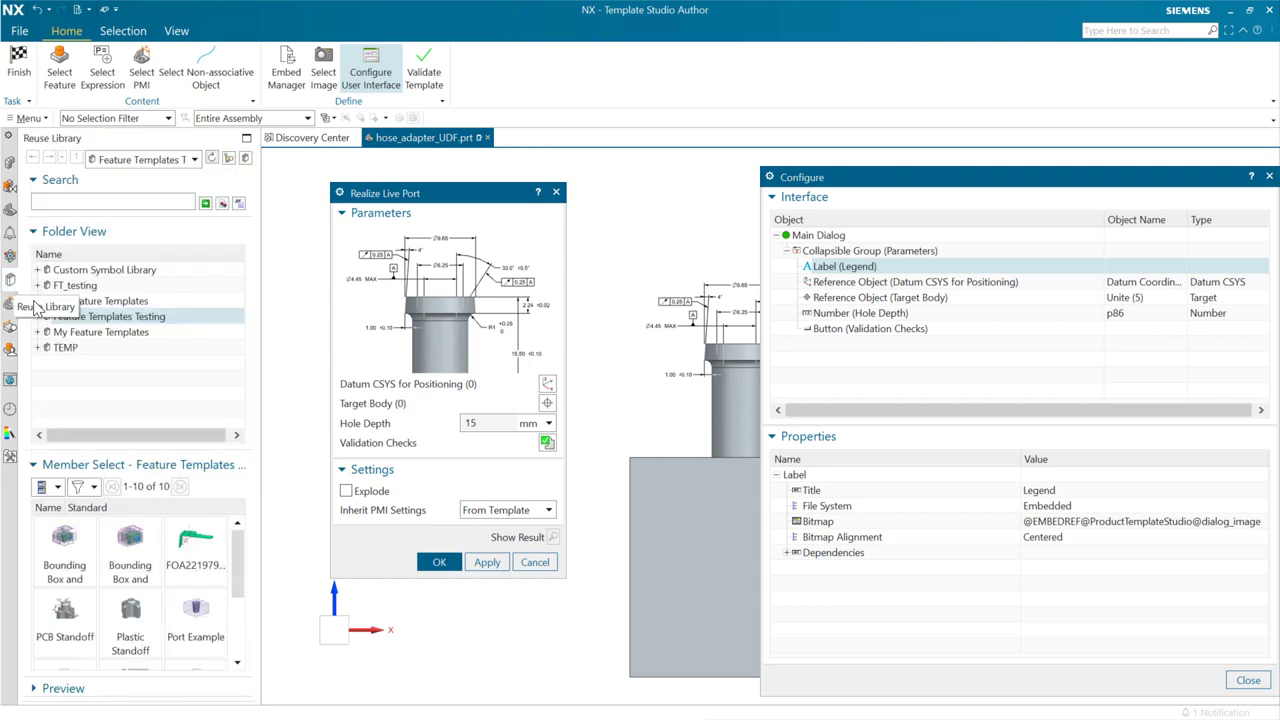
scroll(210, 590, down, 5)
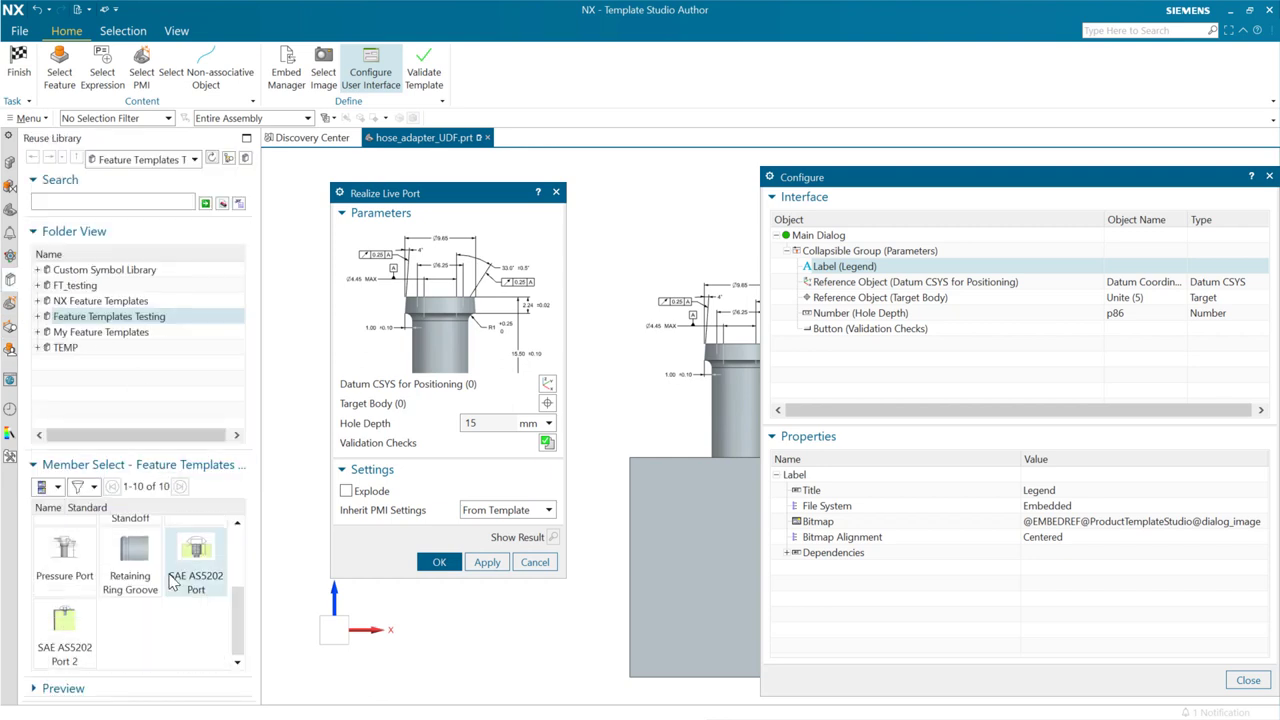
scroll(140, 612, up, 1)
scroll(145, 620, up, 1)
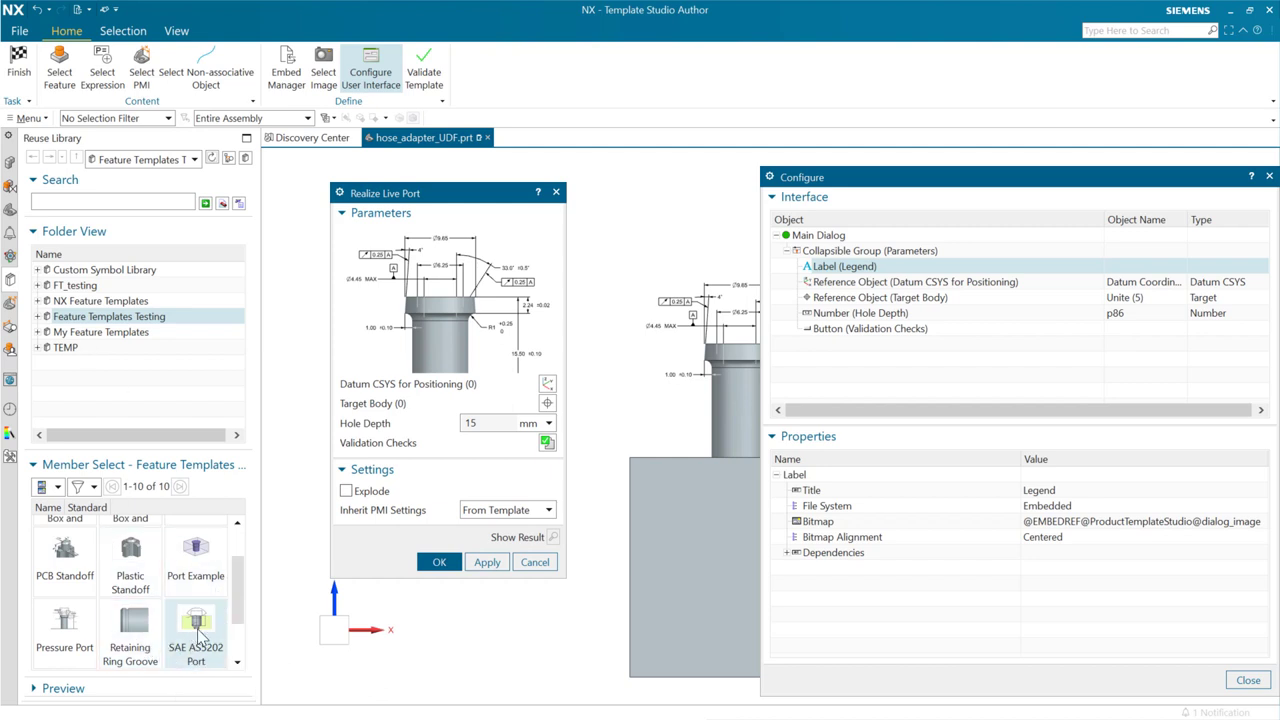
Finish authoring the Realize Live Port template and locate it among the Reuse Library members.
click(18, 62)
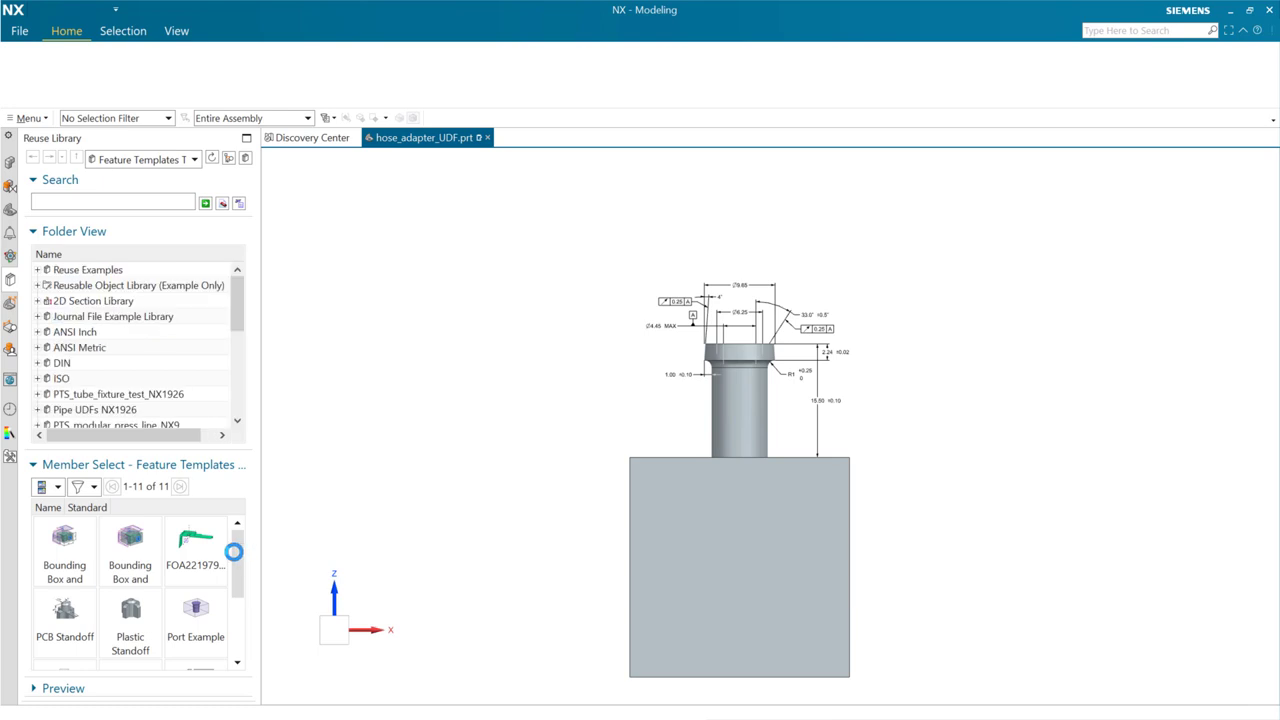
drag(237, 560, 237, 594)
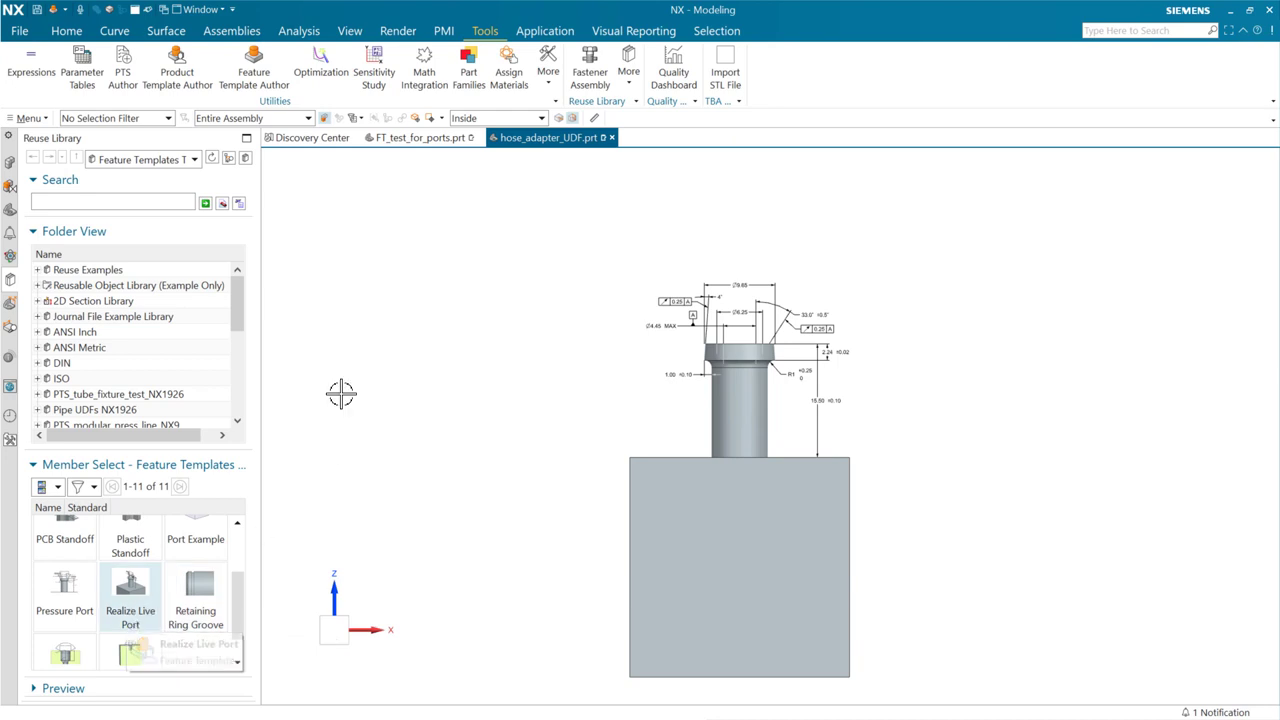
In FT_test_for_ports.prt, insert a Realize Live Port with 15 mm hole depth at the nearer datum CSYS on the block's upper face.
click(418, 140)
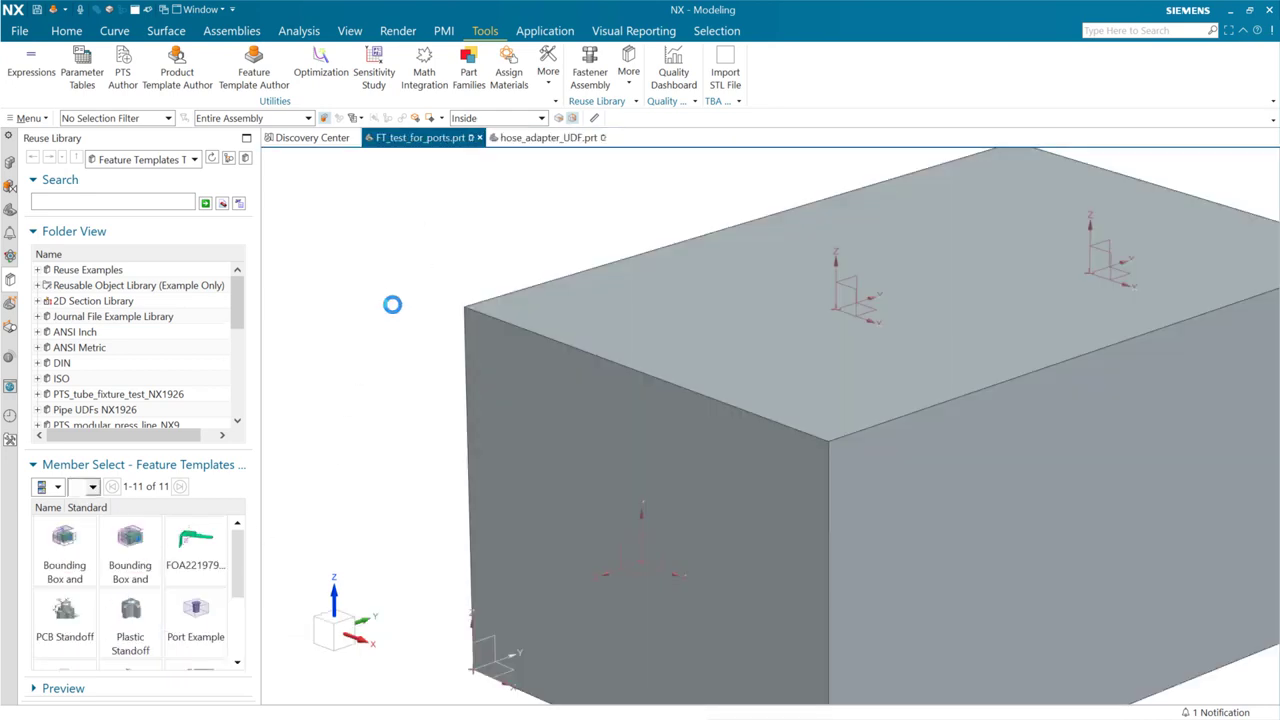
shift+middle_drag(385, 352, 408, 414)
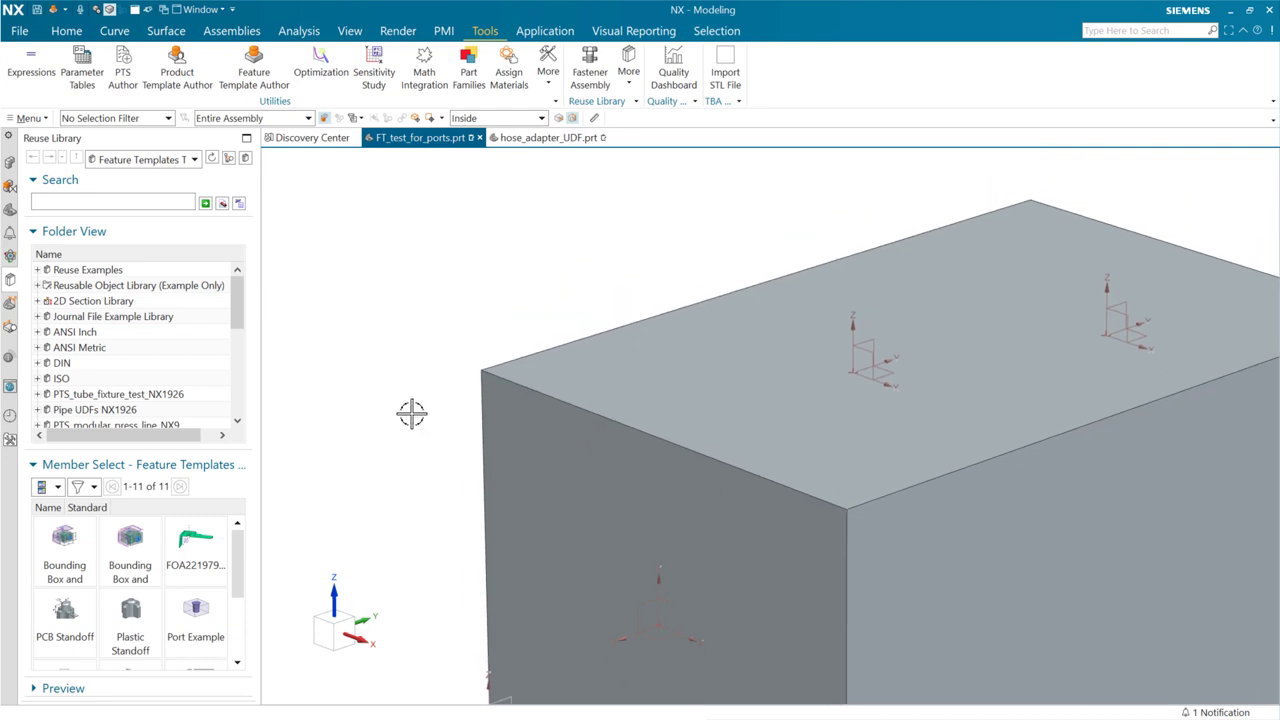
scroll(140, 588, down, 3)
drag(140, 563, 337, 340)
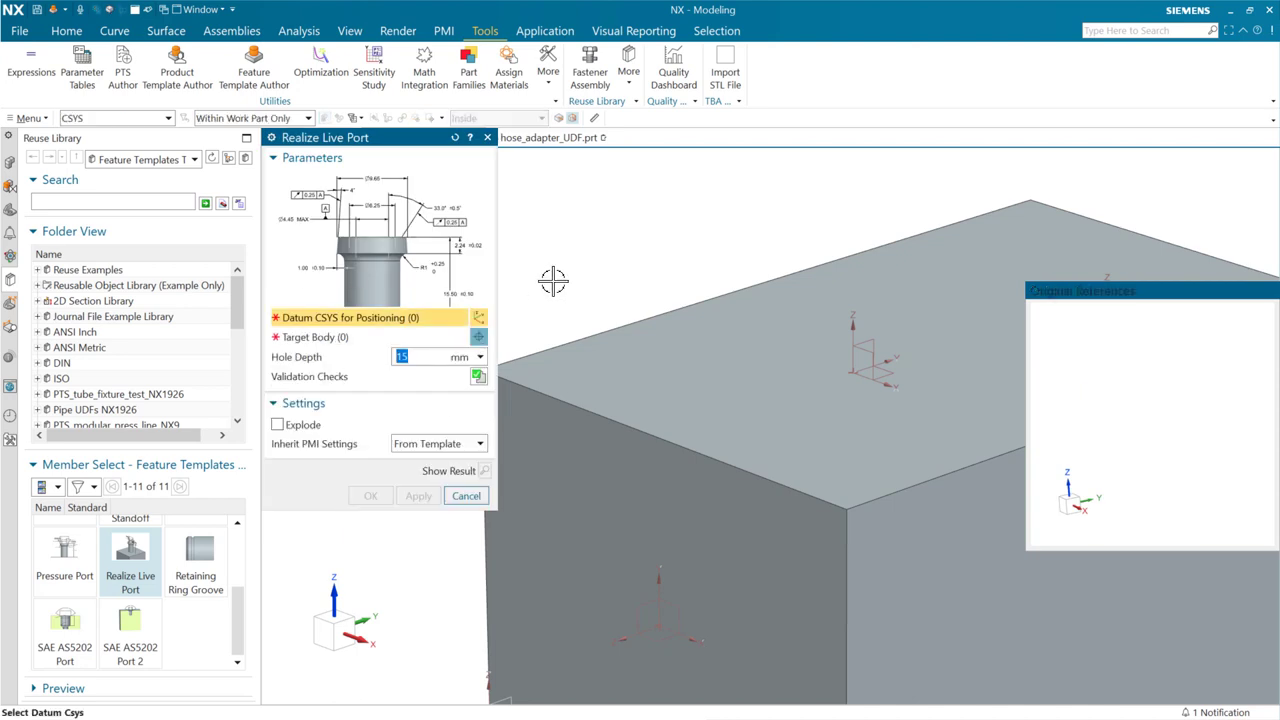
click(856, 372)
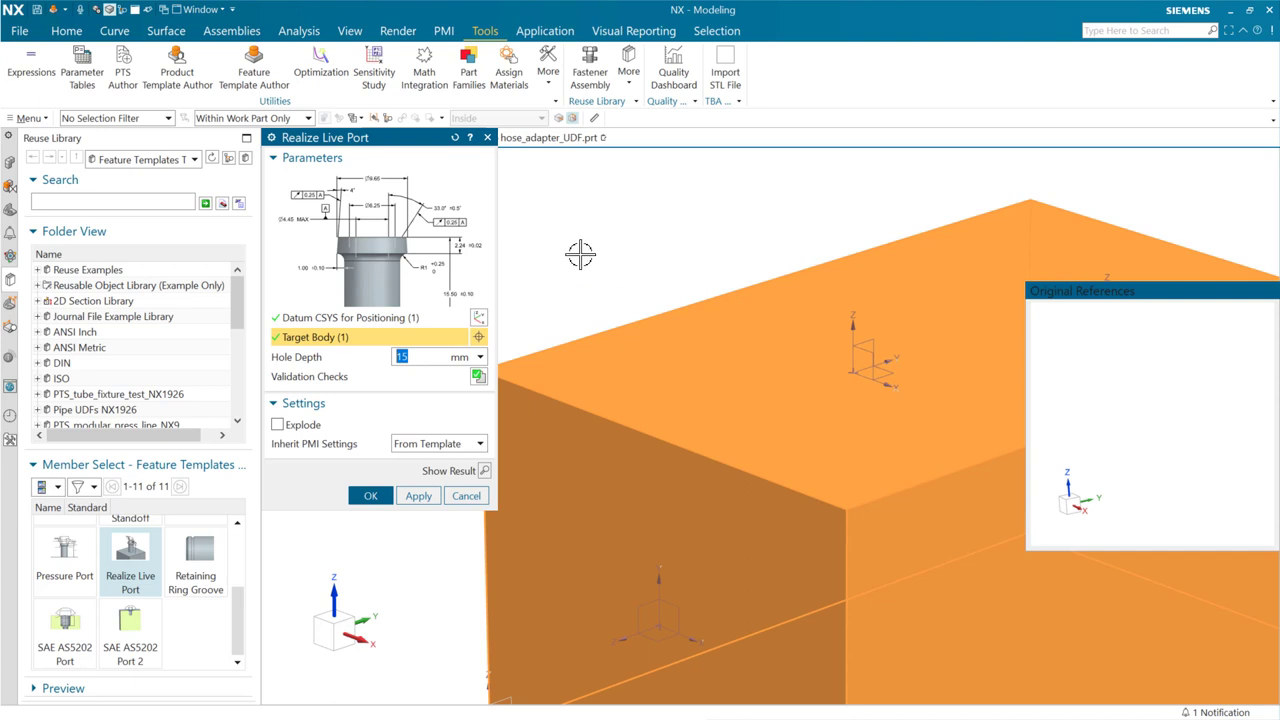
middle_click(580, 253)
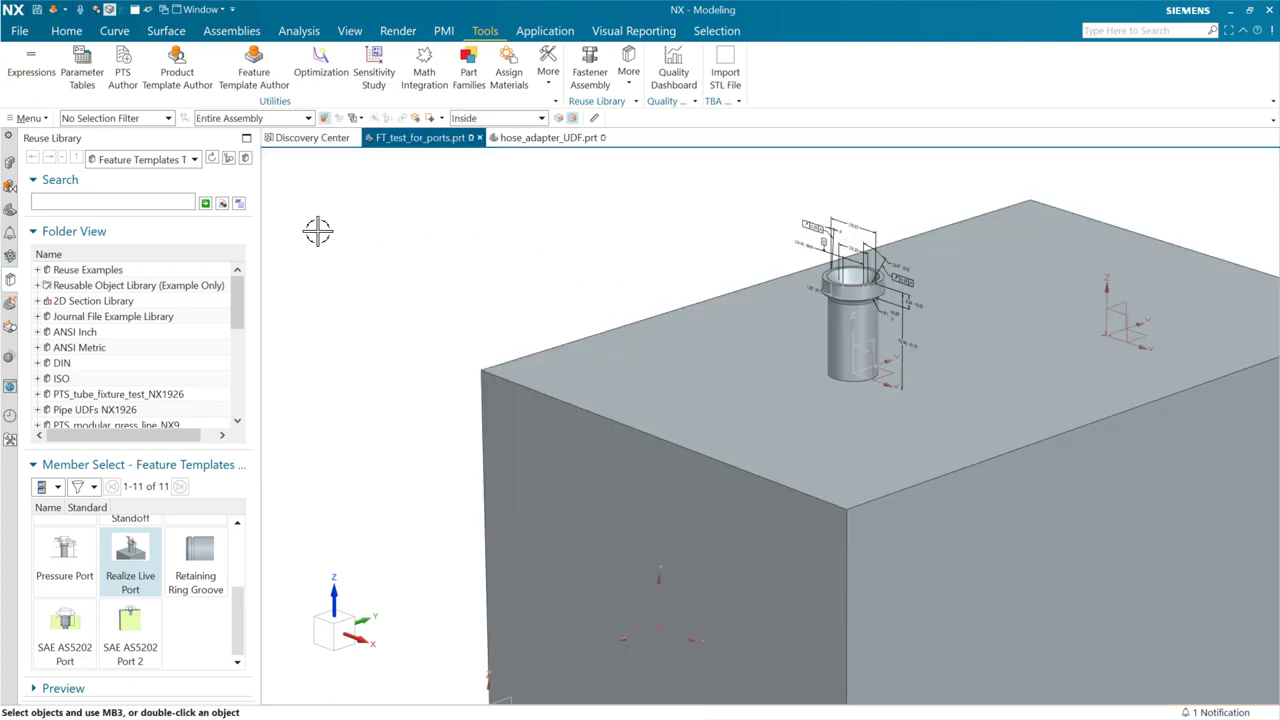
Insert a second Realize Live Port with 15 mm hole depth at the datum CSYS on the block's darker side face.
drag(143, 556, 603, 622)
click(655, 612)
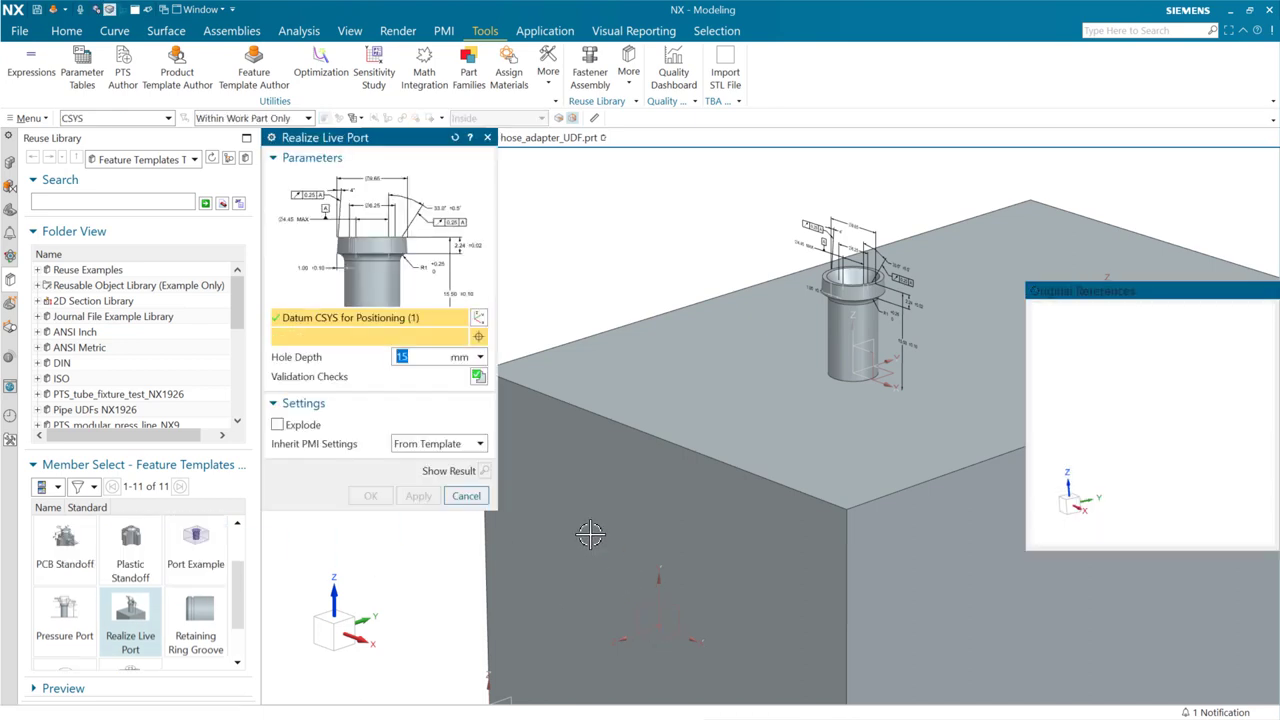
click(590, 505)
middle_click(591, 491)
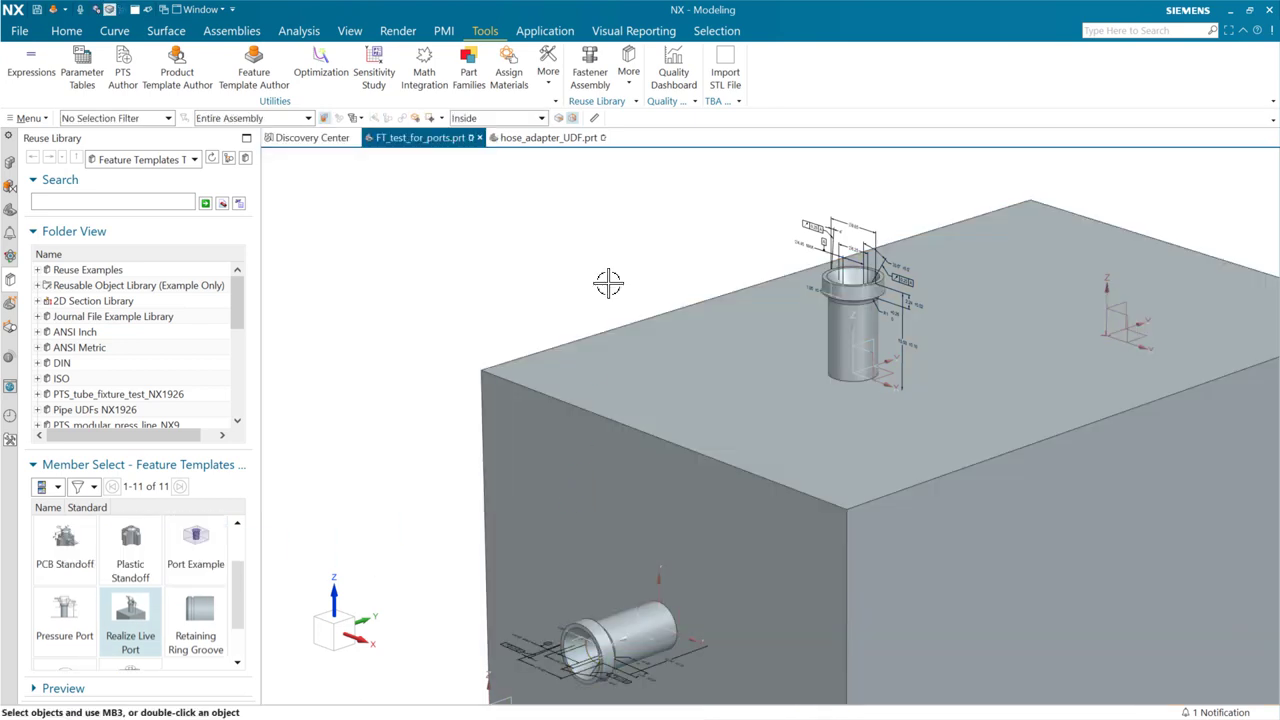
Turn on Clip Section and examine the interior of both inserted ports.
click(349, 31)
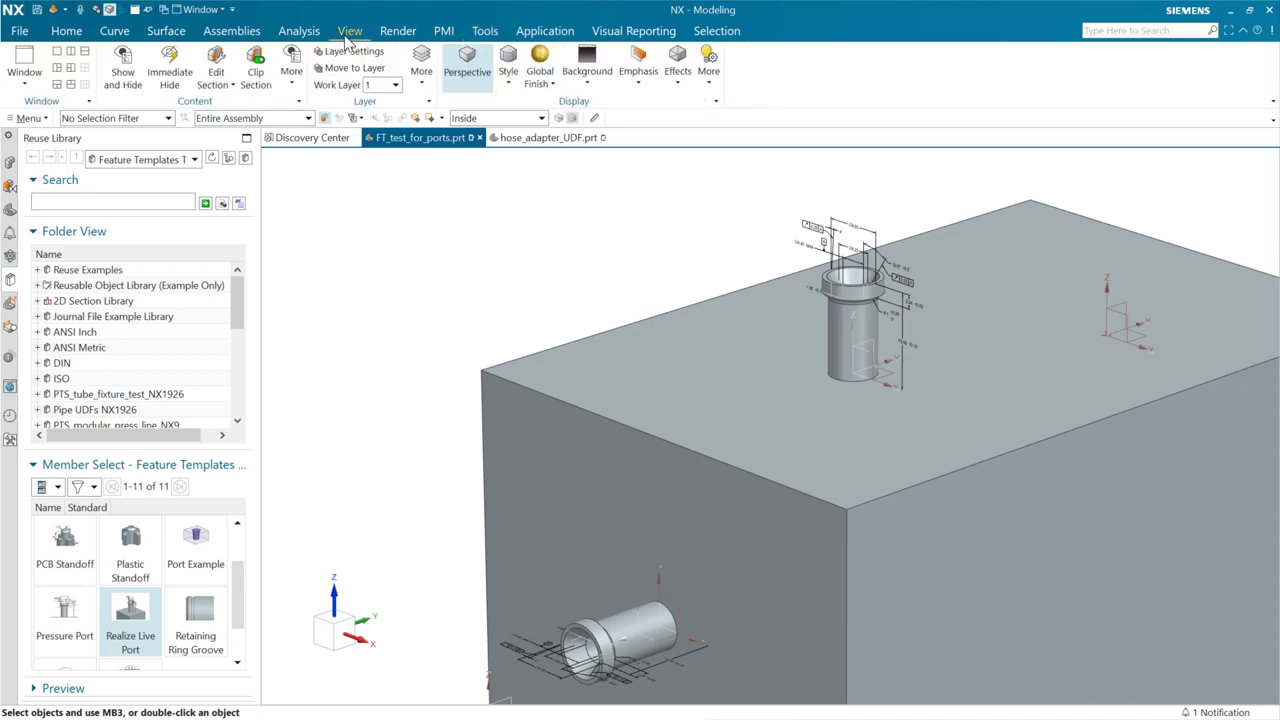
click(255, 68)
middle_drag(395, 278, 383, 244)
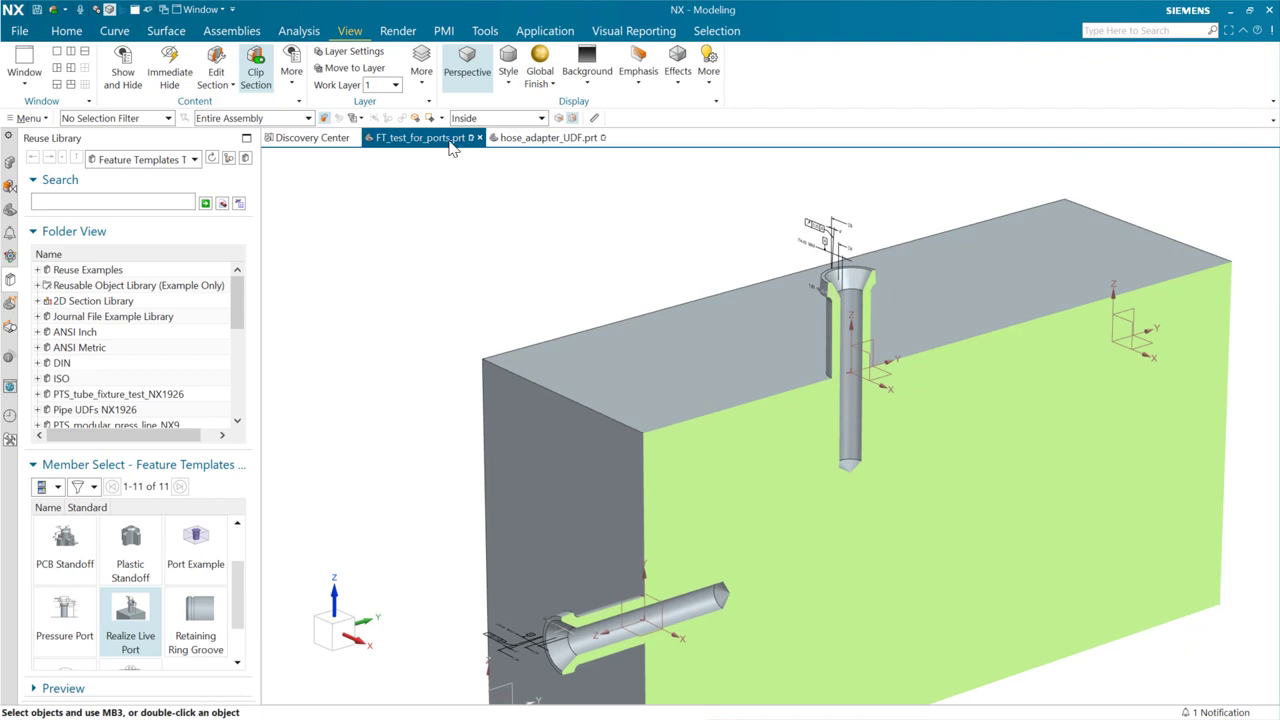
click(525, 137)
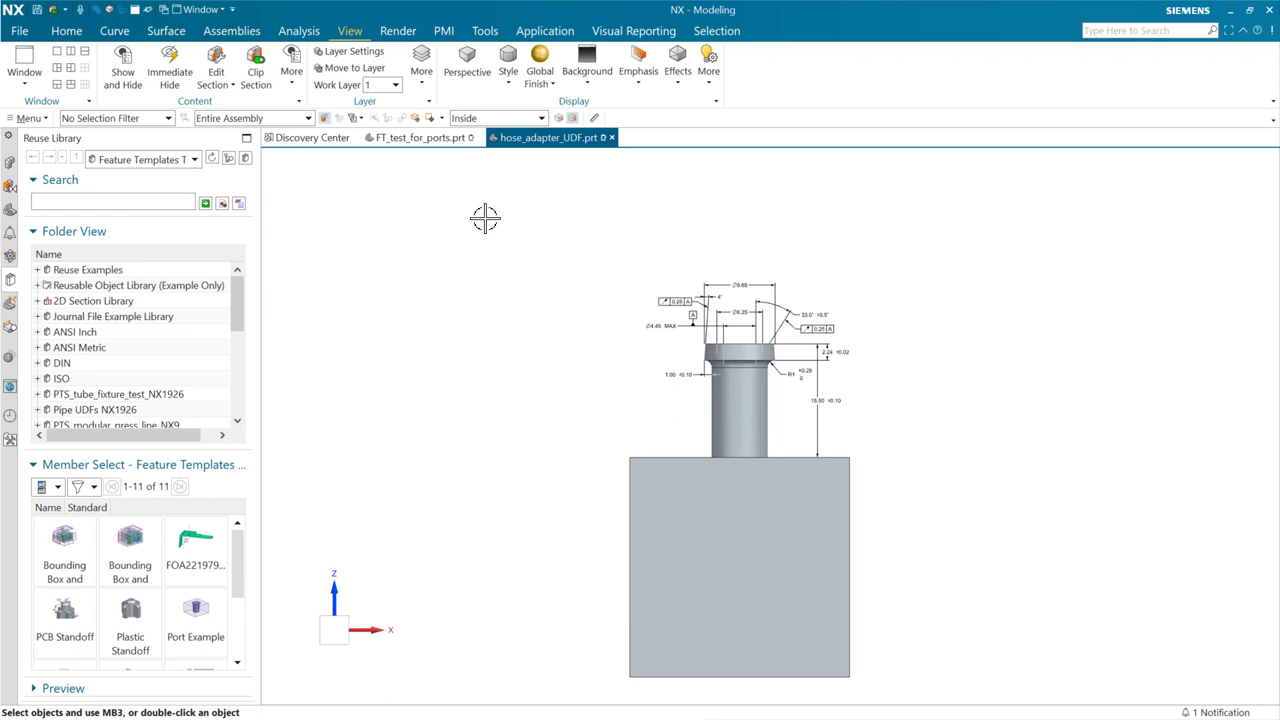
click(485, 30)
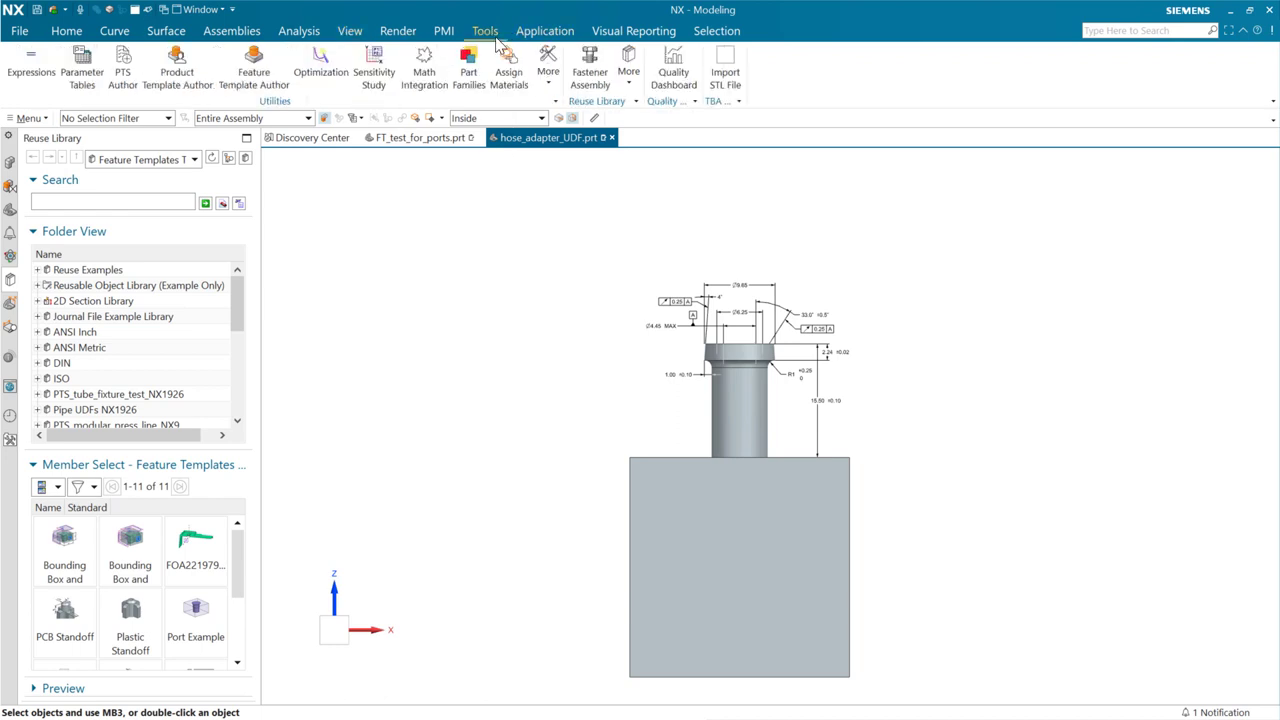
click(254, 74)
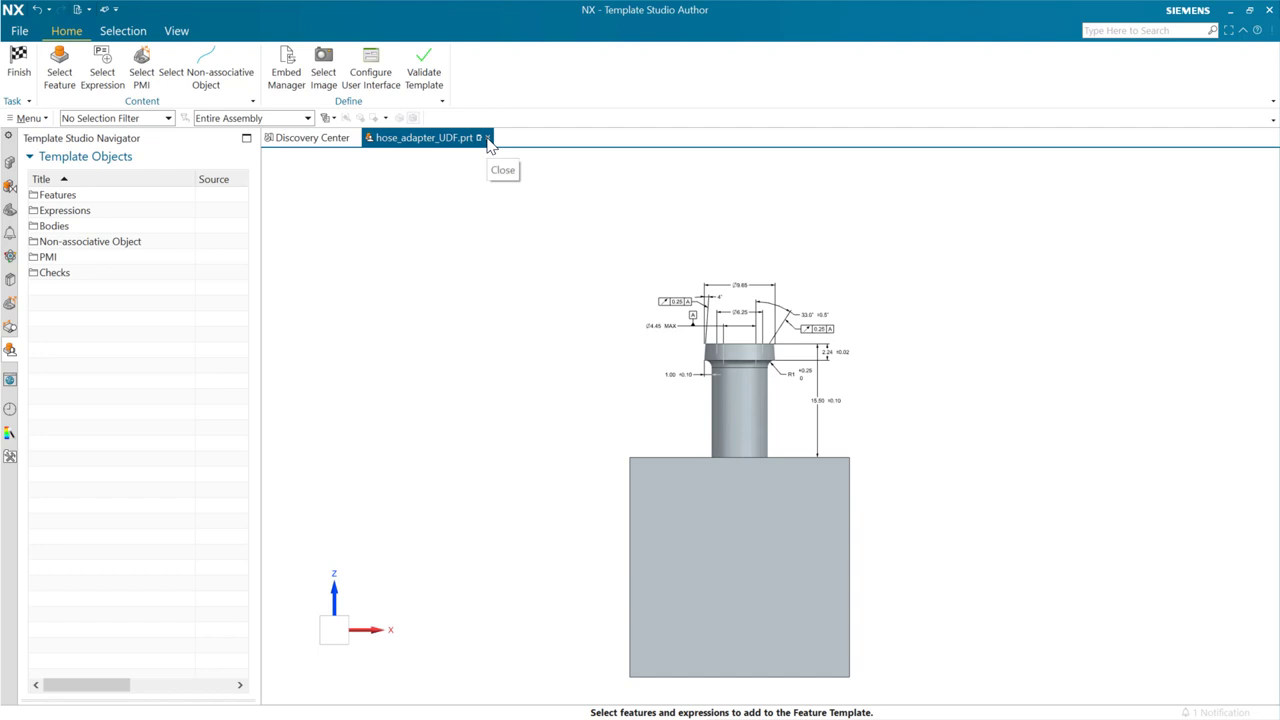
click(19, 55)
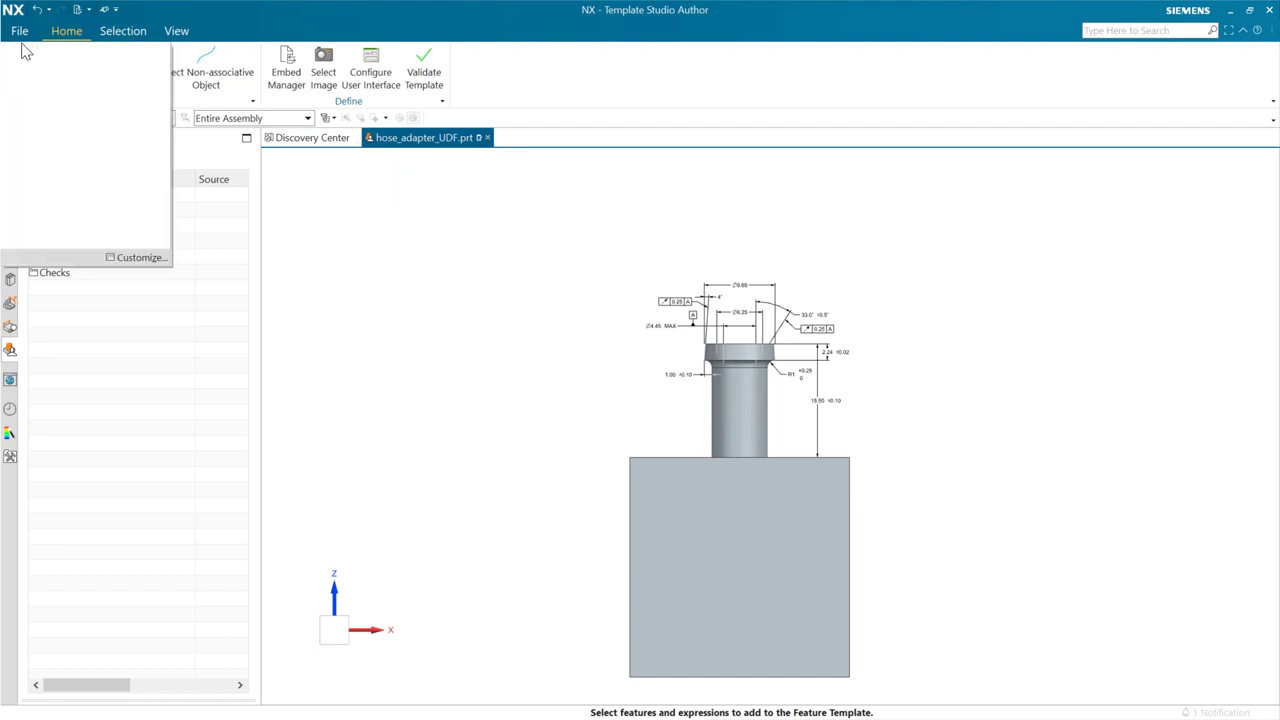
click(57, 94)
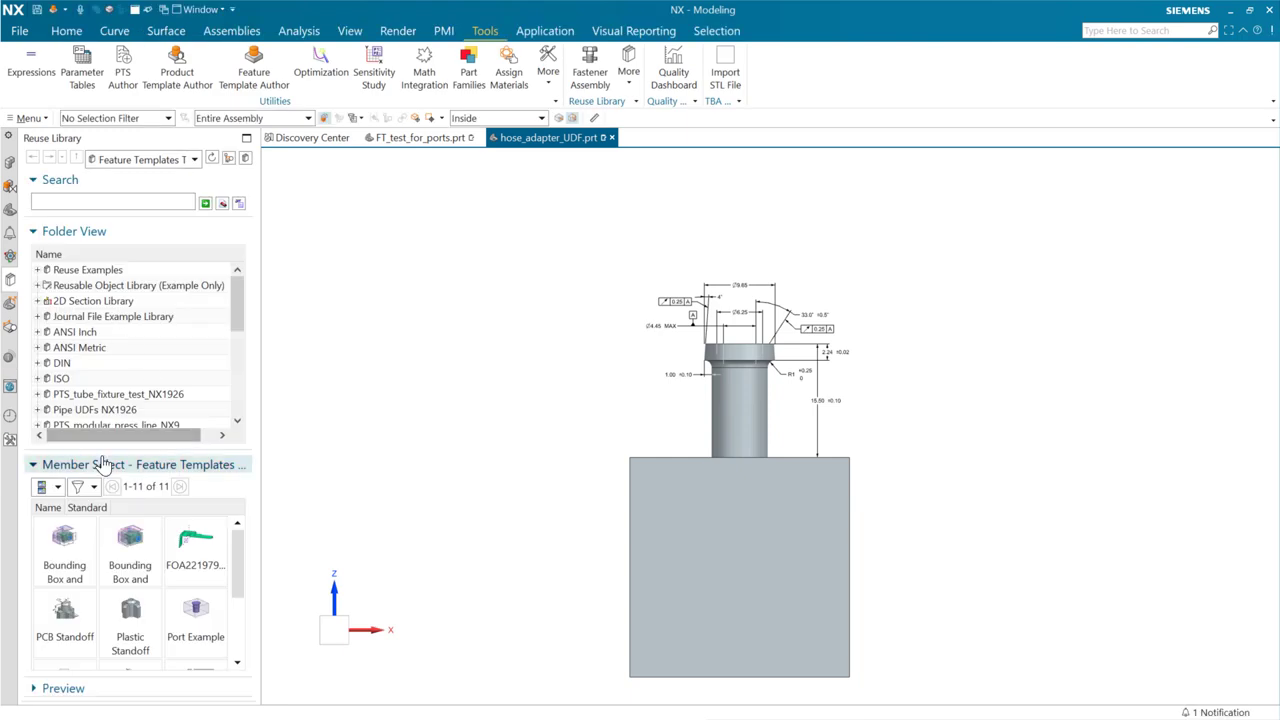
Open the Realize Live Port template for editing from the Reuse Library and review its features, expressions and PMI.
scroll(240, 563, down, 3)
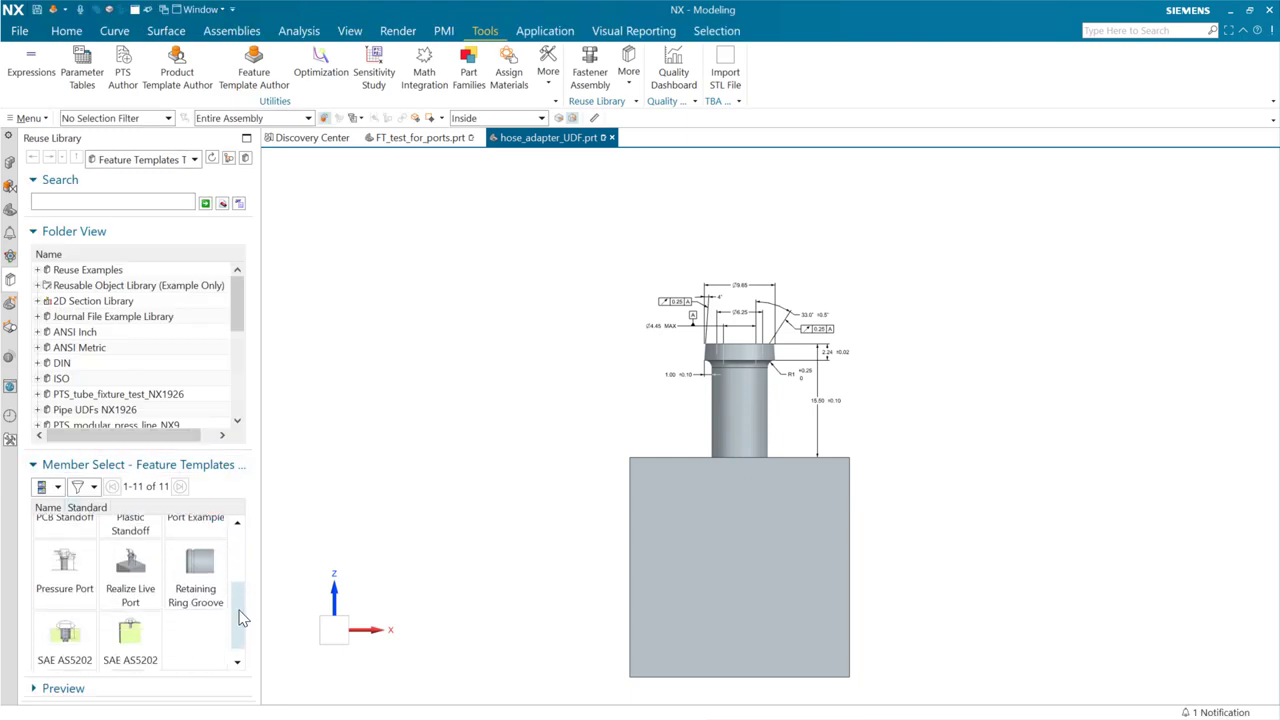
right_click(135, 583)
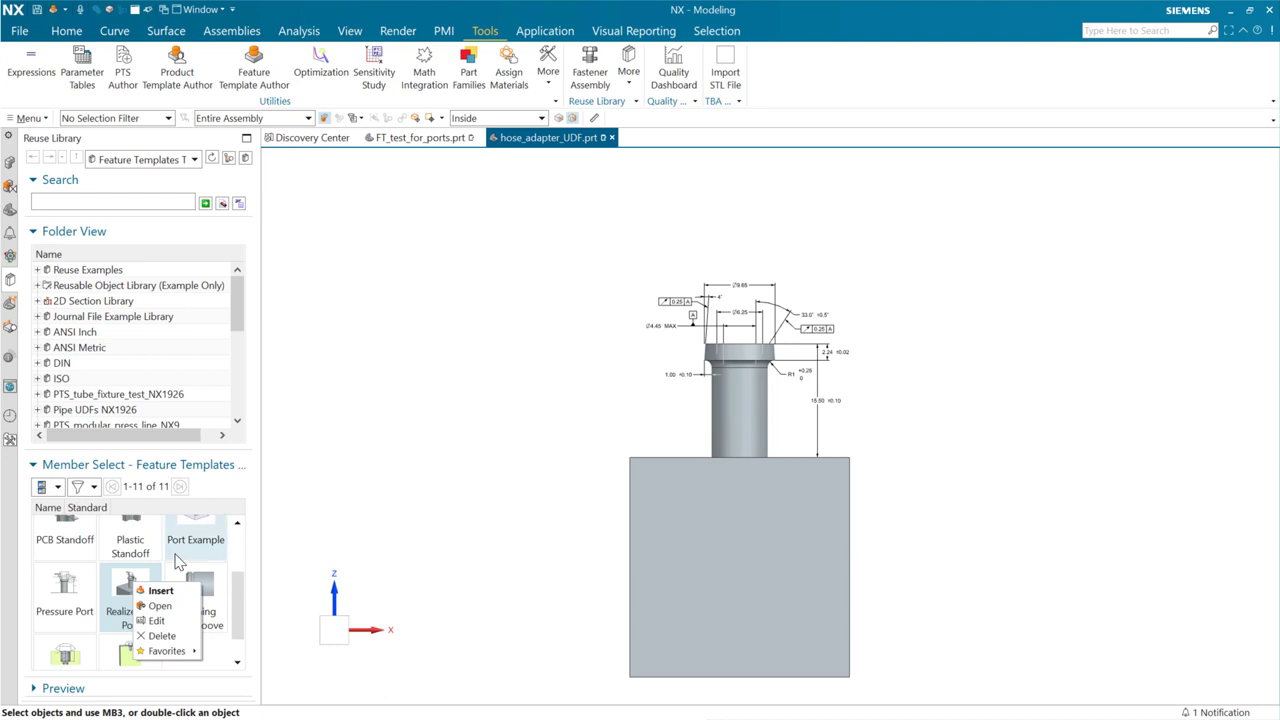
click(159, 621)
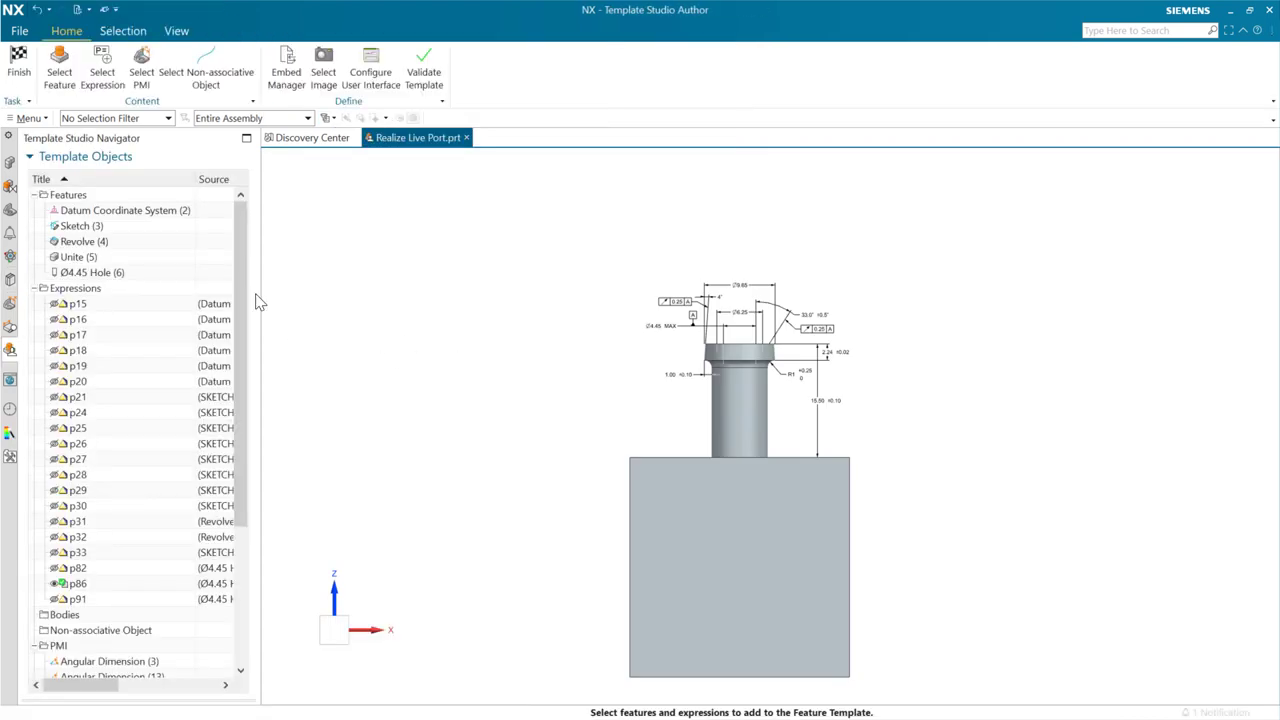
scroll(237, 375, down, 2)
scroll(253, 343, down, 1)
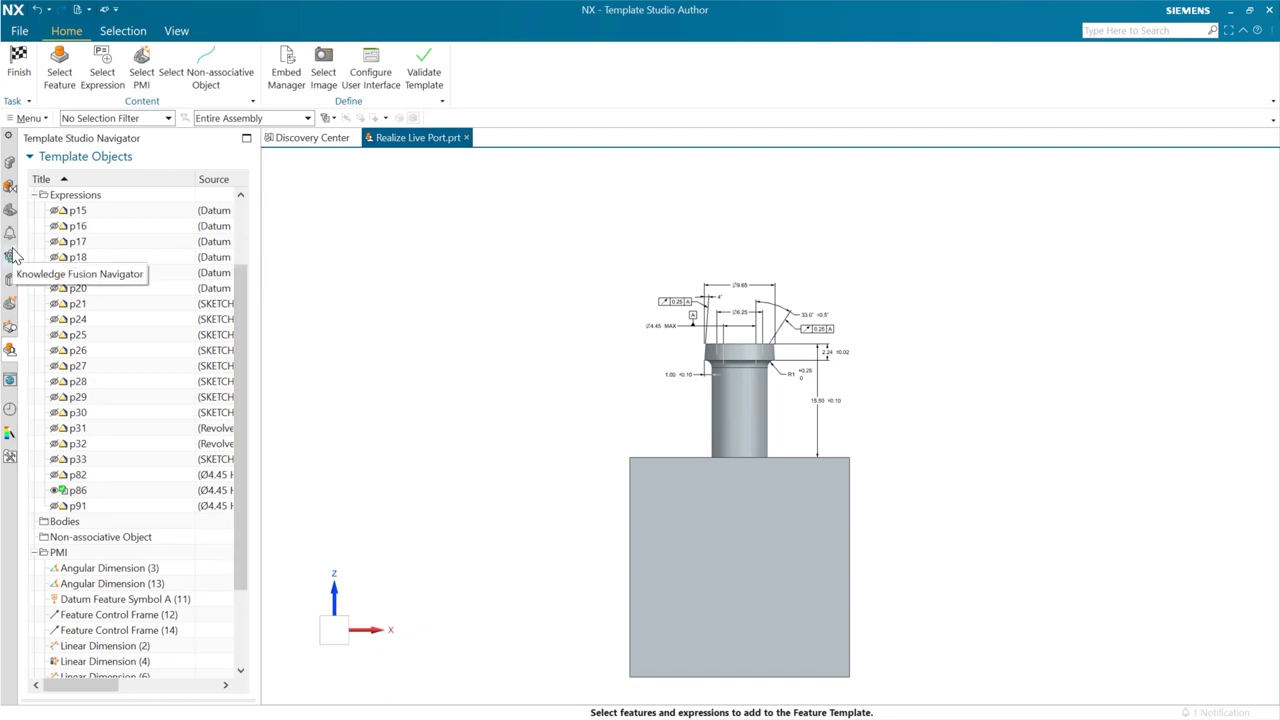
Frame the port's dimensioned upper end closely as the preview view of the Realize Live Port template and finish the template edit.
click(11, 281)
scroll(95, 525, down, 1)
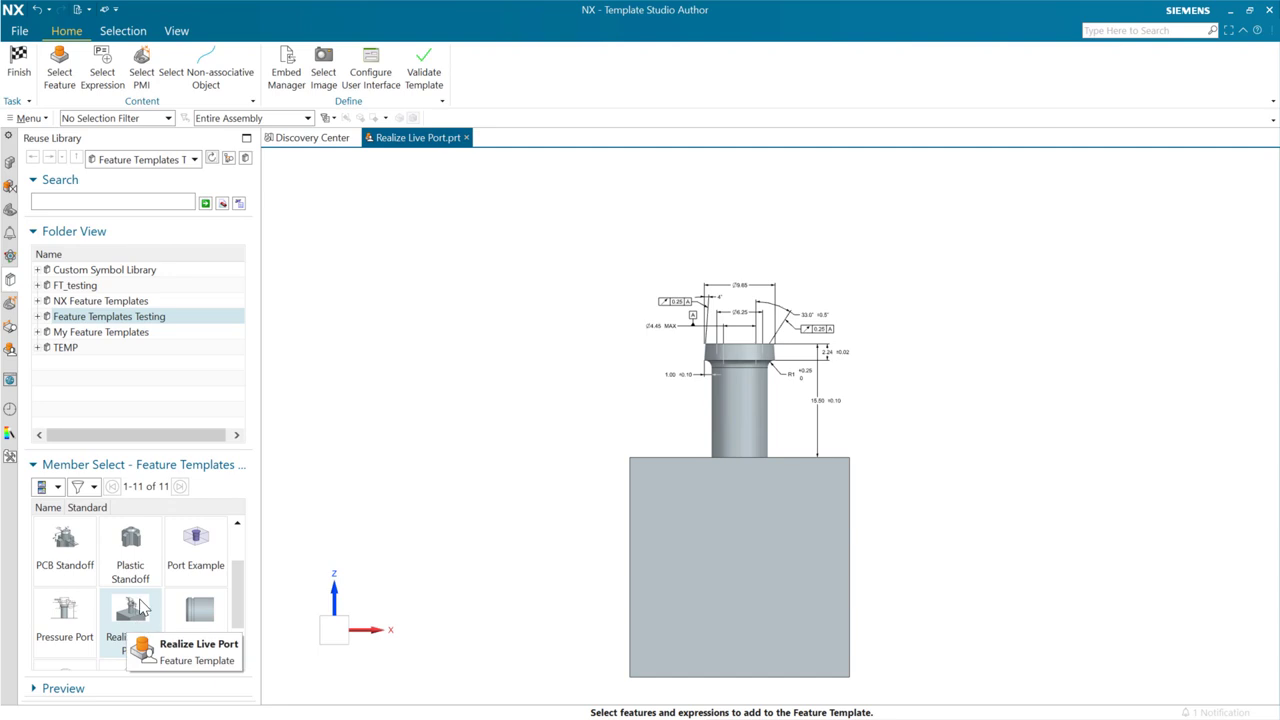
scroll(719, 400, up, 4)
scroll(742, 381, up, 1)
shift+middle_drag(763, 360, 776, 488)
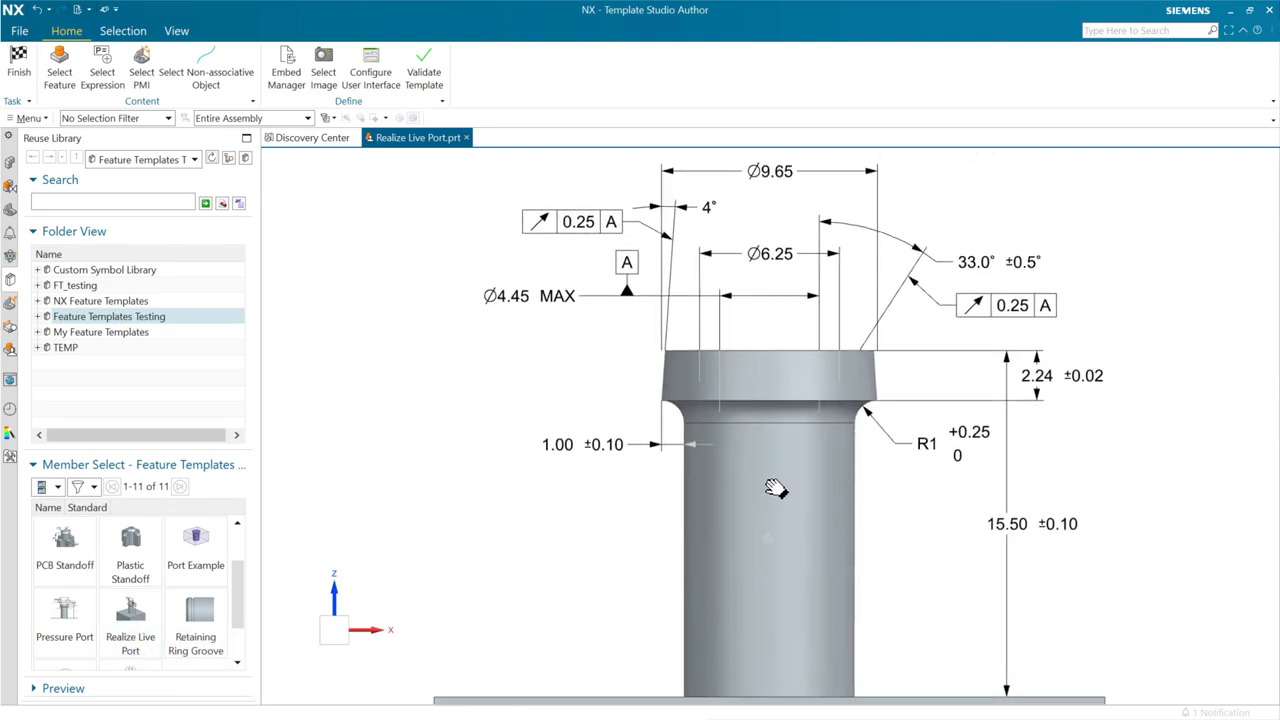
click(19, 33)
click(33, 62)
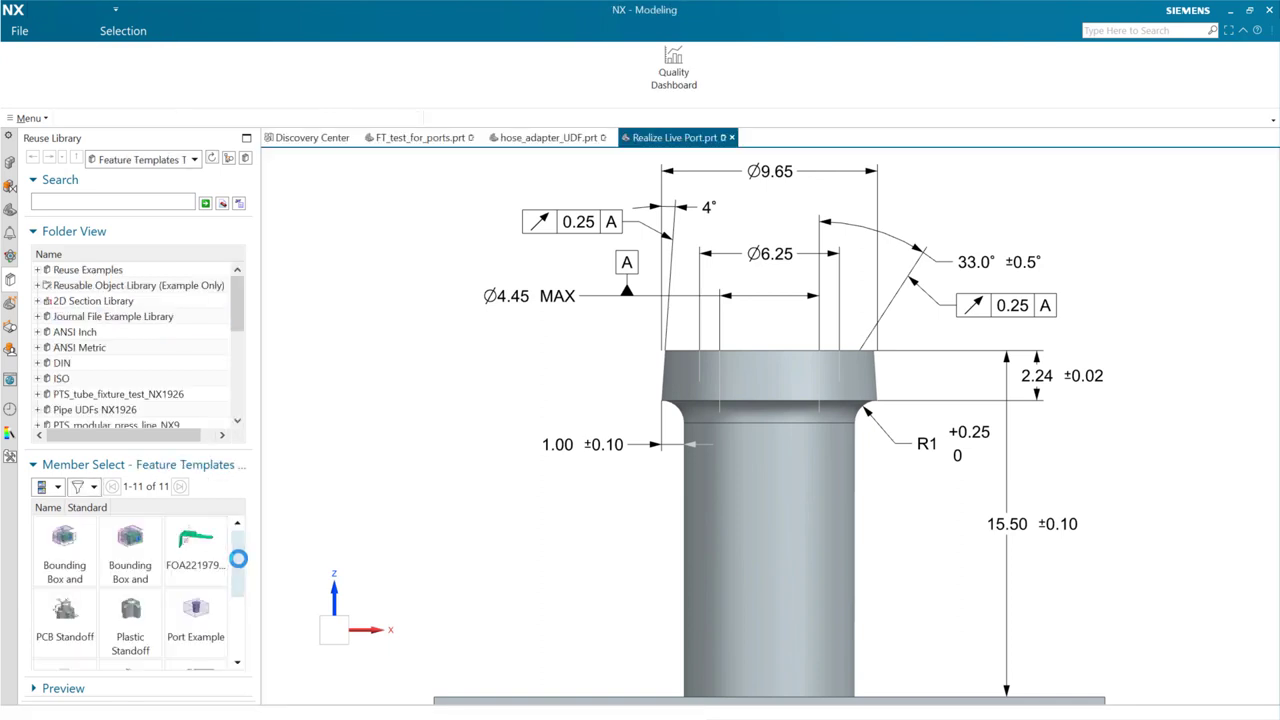
Save the edited Realize Live Port.prt and close the part.
drag(240, 557, 240, 622)
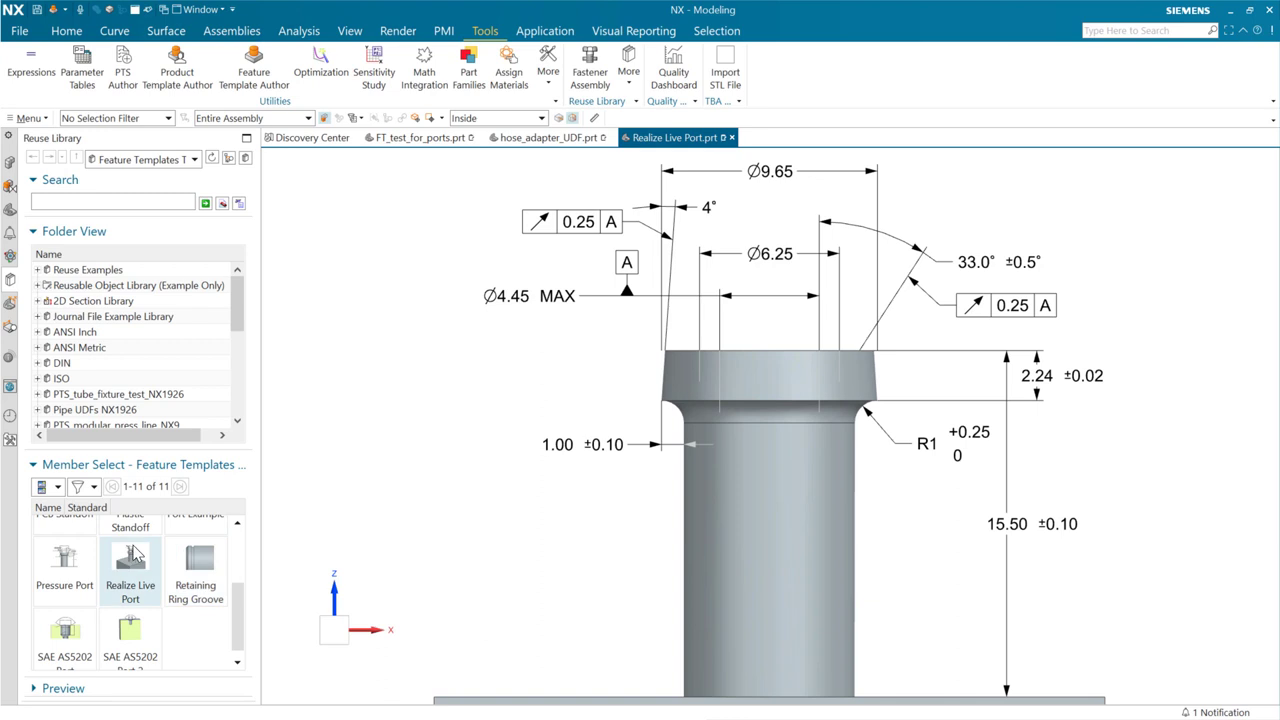
click(38, 14)
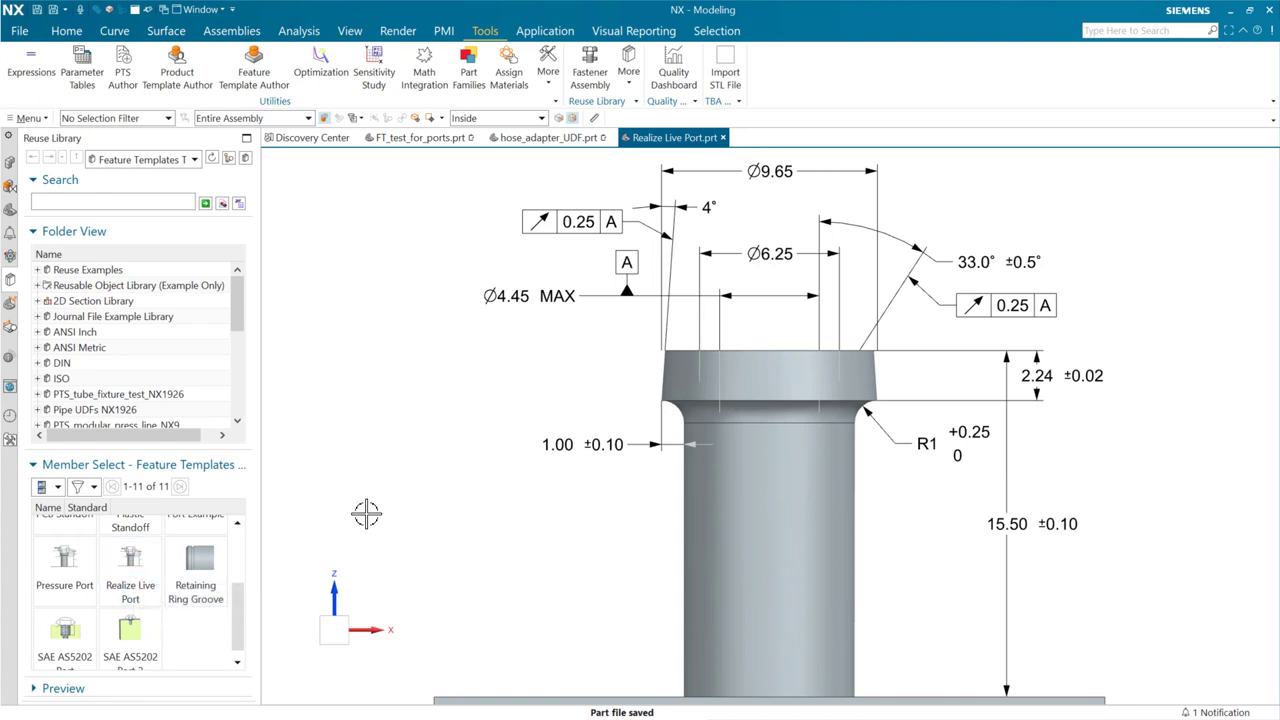
click(724, 138)
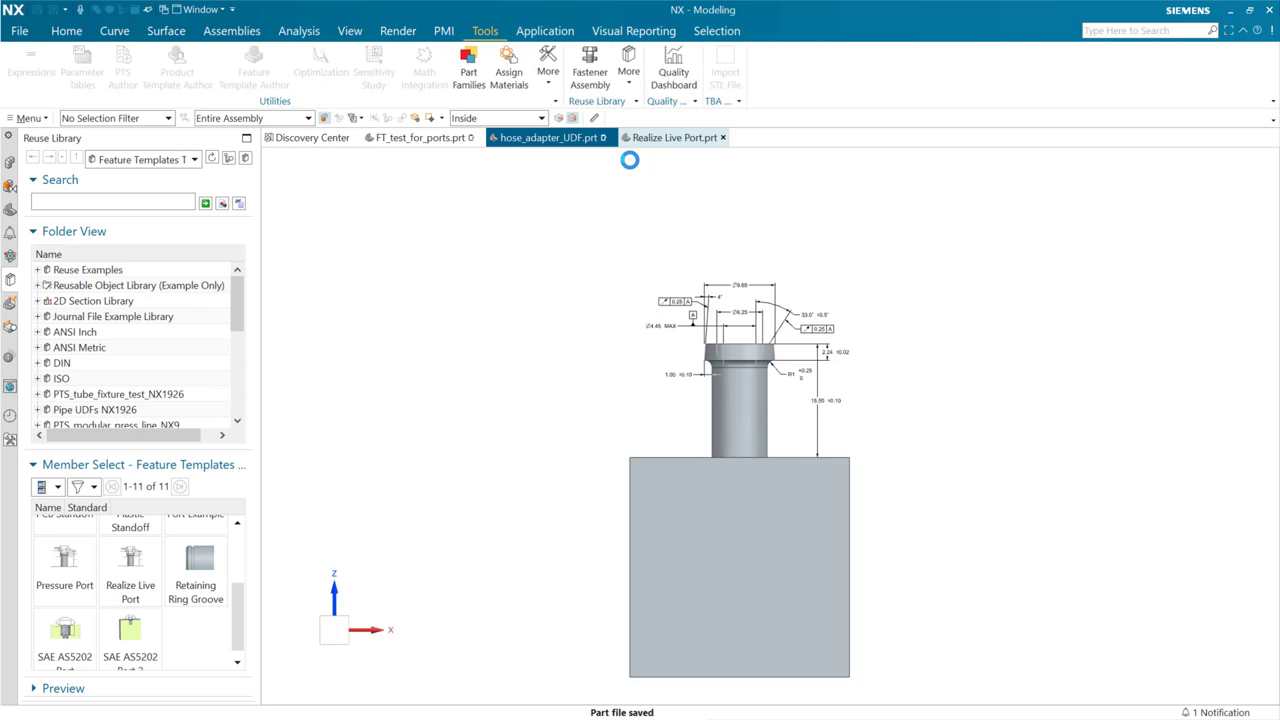
Close all open parts, discarding the unsaved changes to FT_test_for_ports.prt and hose_adapter_UDF.prt.
click(420, 139)
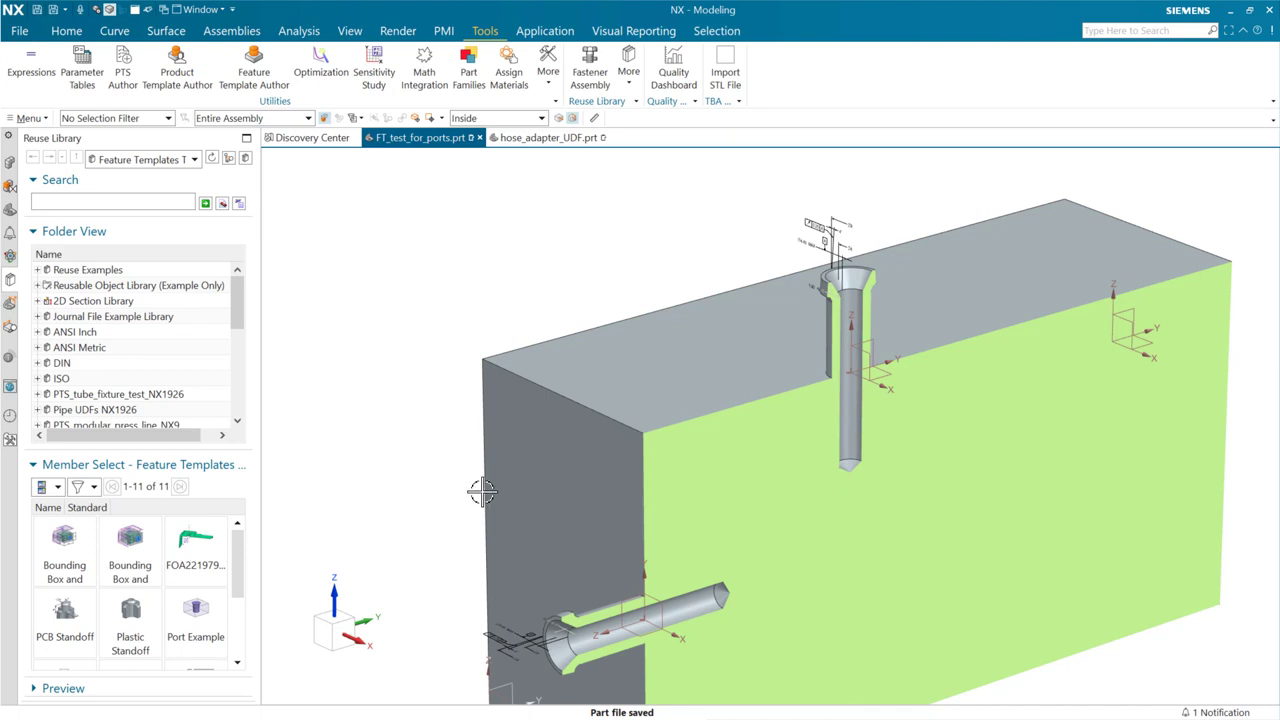
click(19, 31)
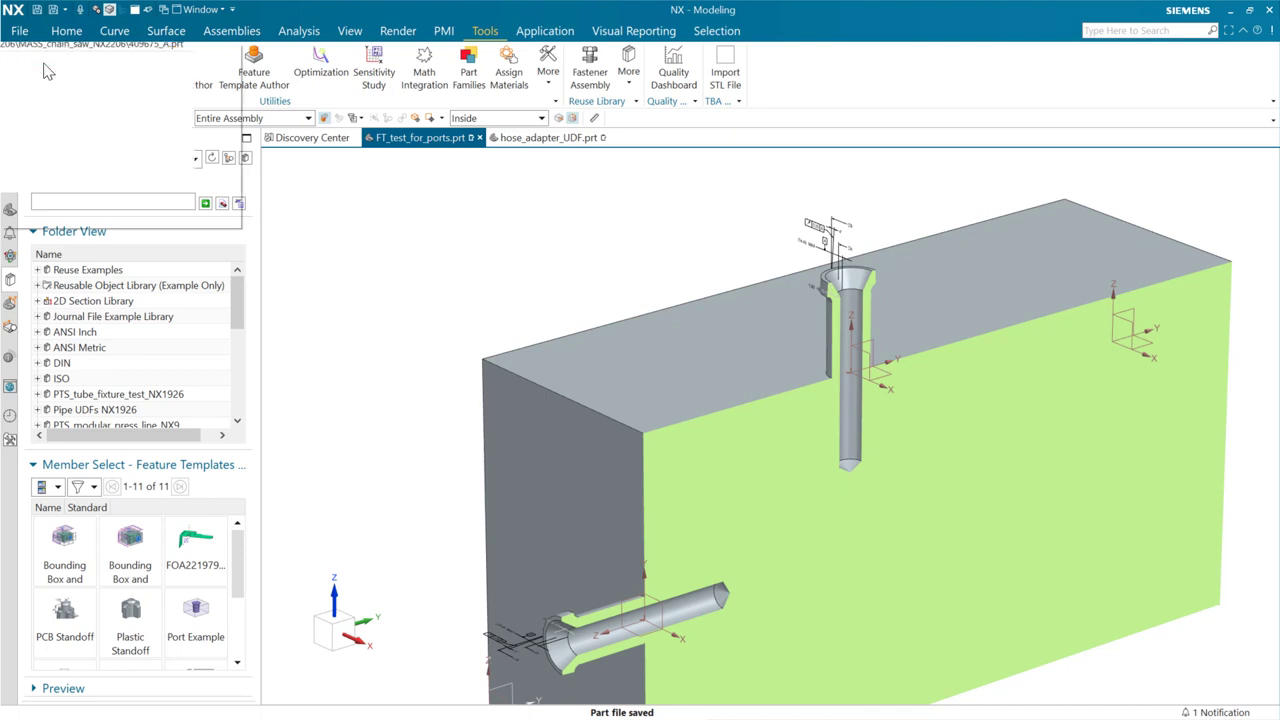
mouse_move(35, 89)
click(205, 99)
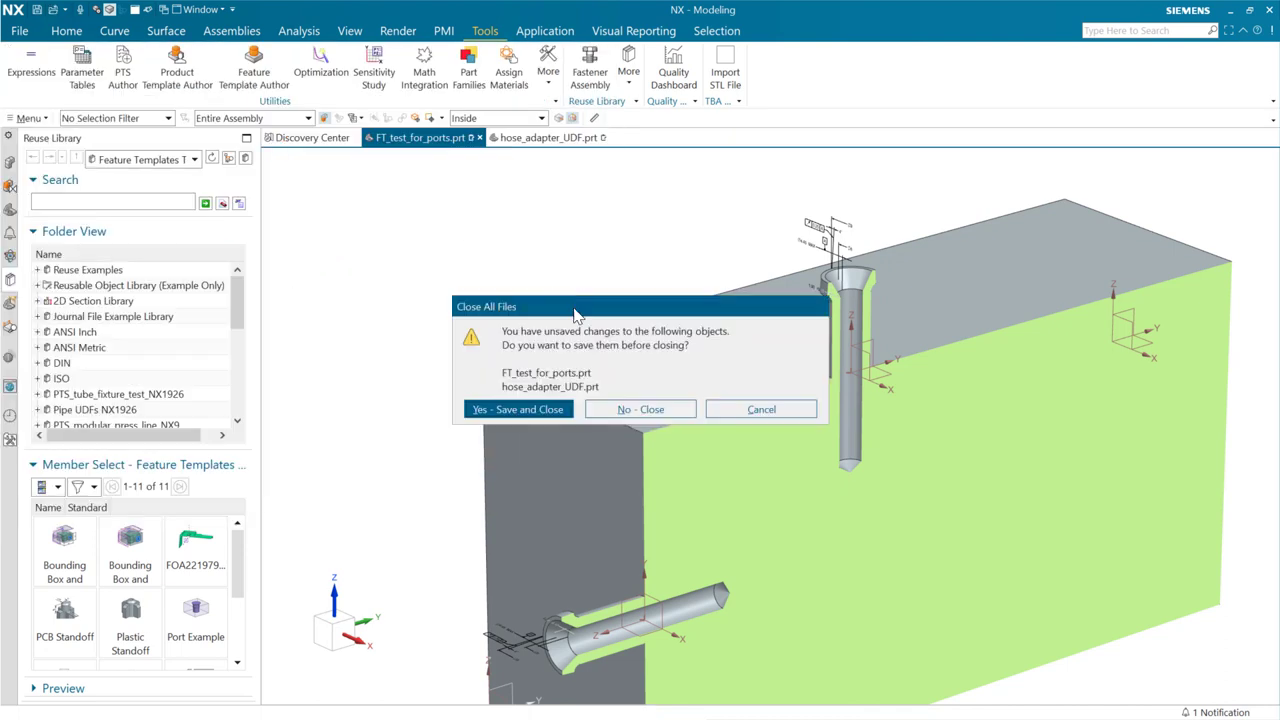
click(645, 409)
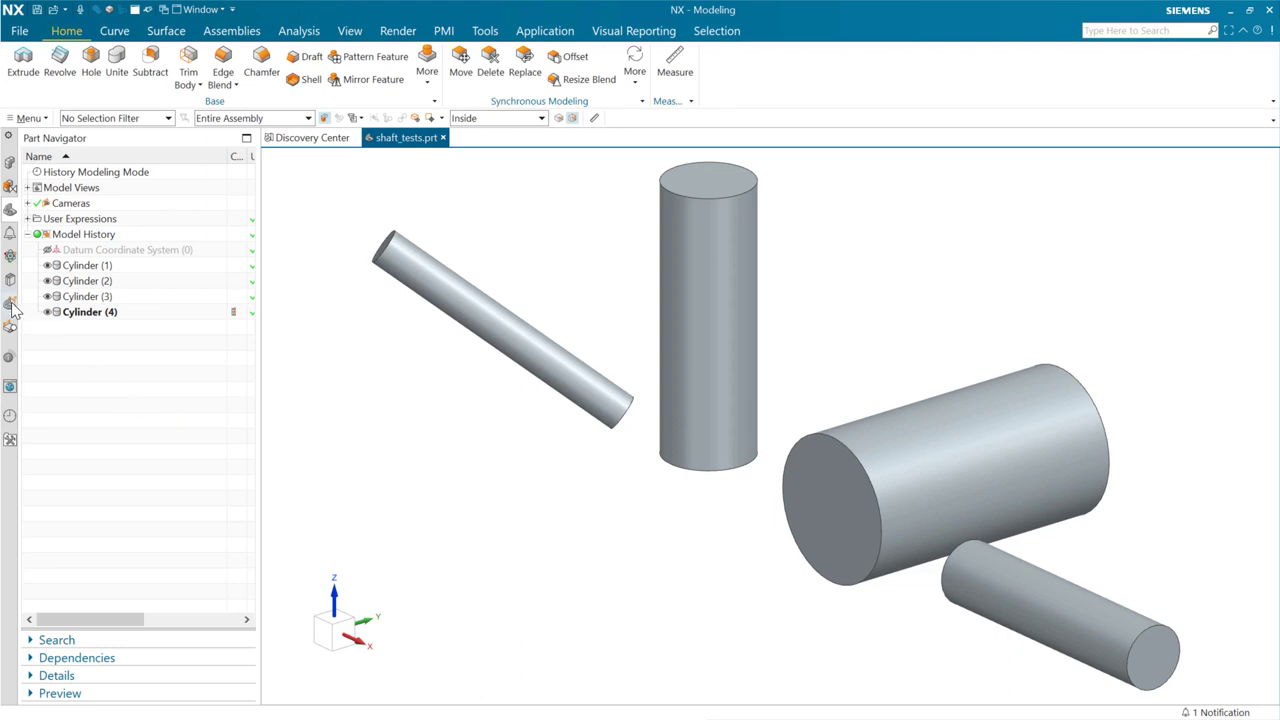
Apply the Retaining Ring Groove template to the lower end edge of the vertical shaft, including a 1 mm tip chamfer.
scroll(676, 470, up, 3)
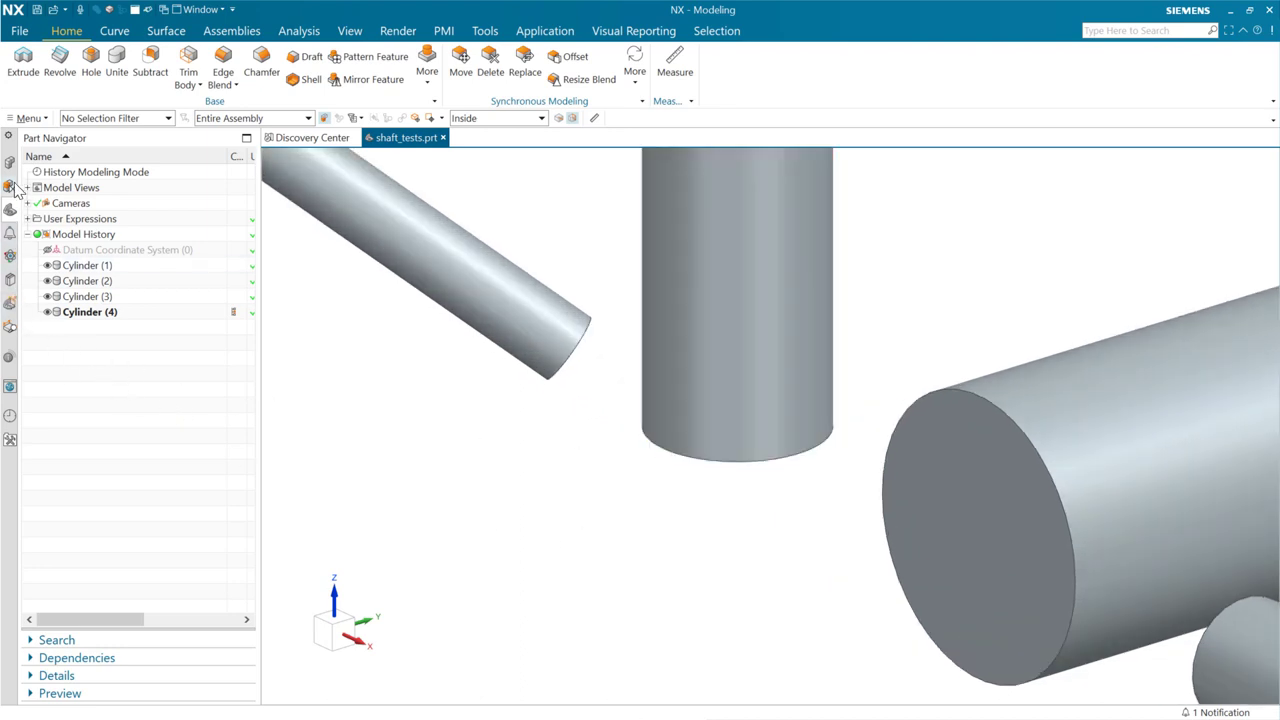
click(10, 280)
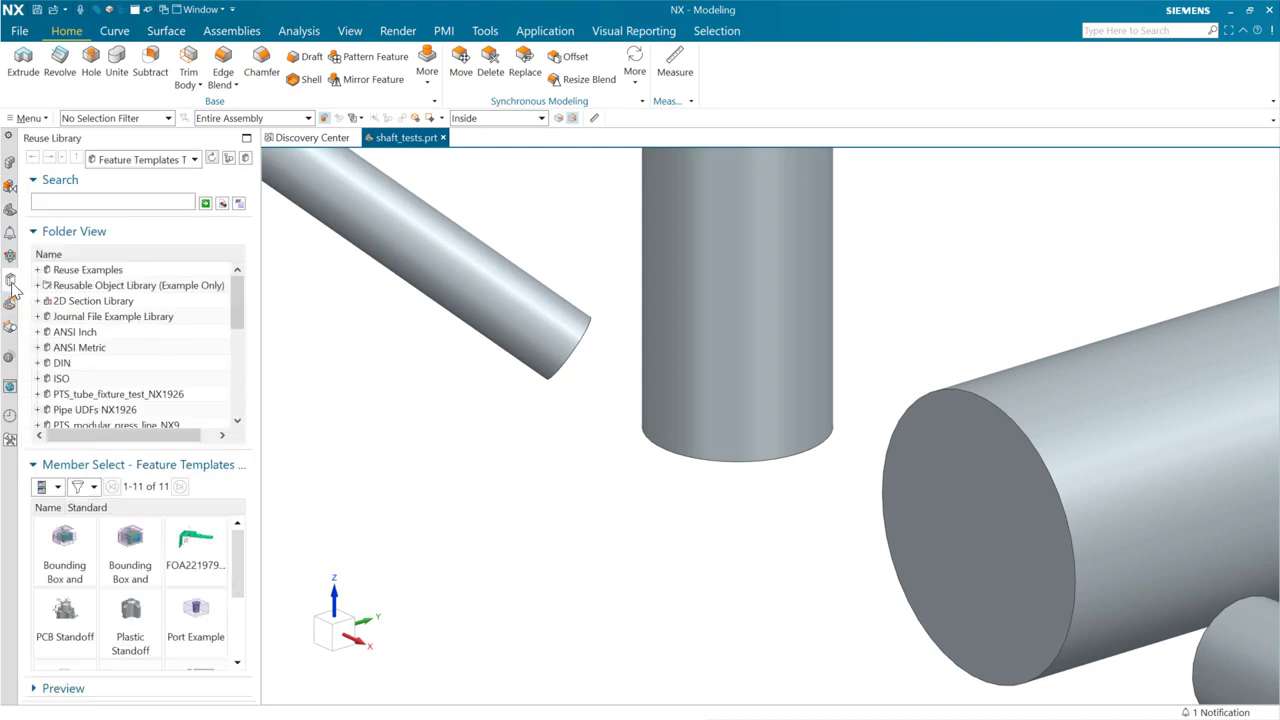
scroll(130, 610, down, 1)
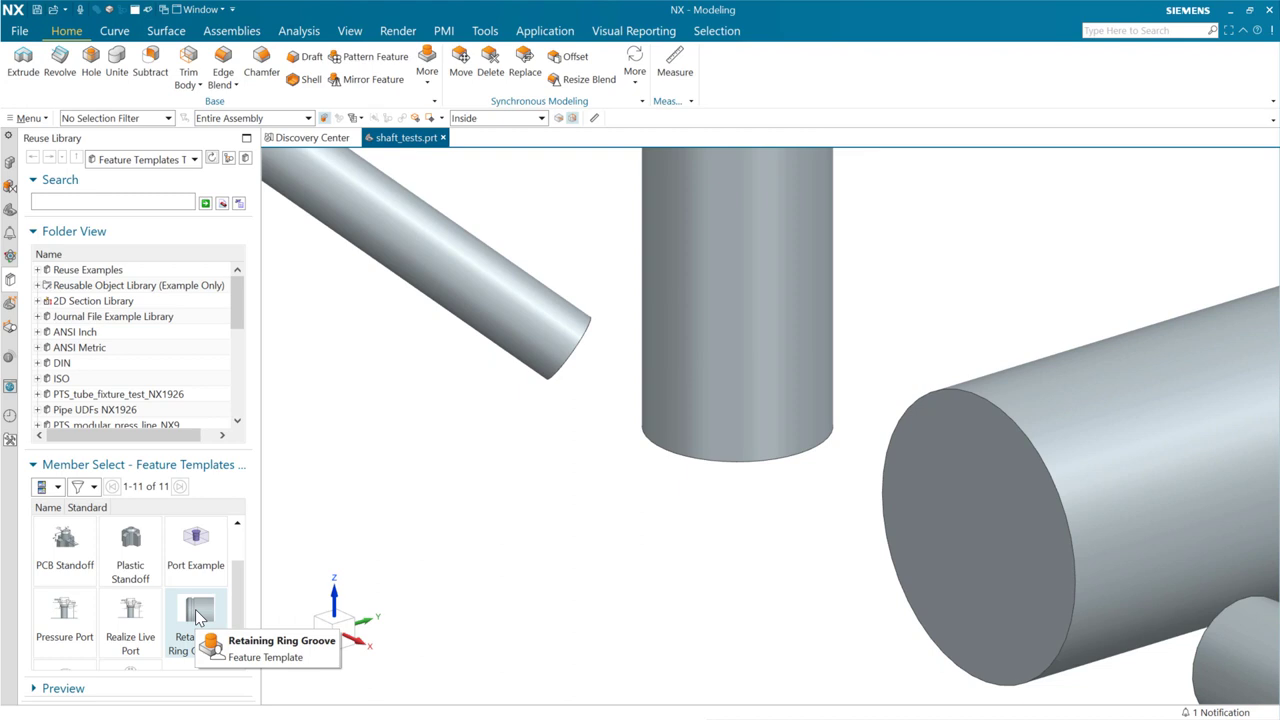
drag(197, 617, 416, 537)
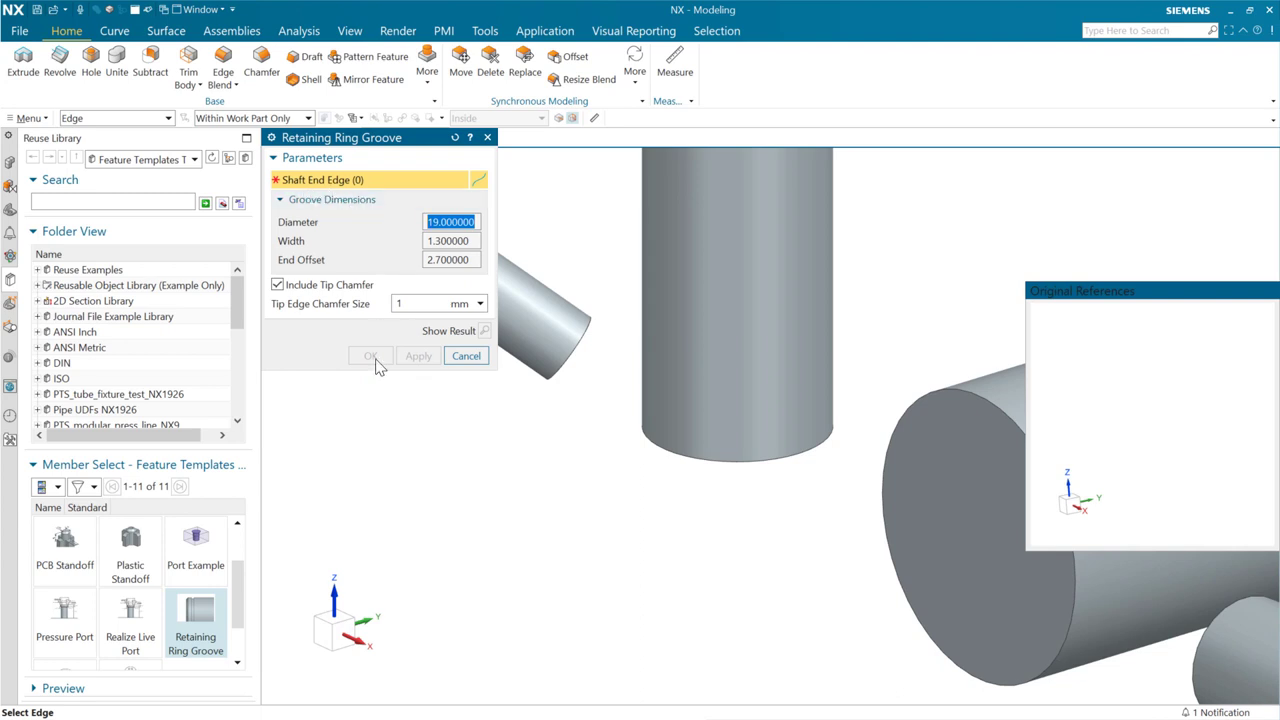
click(671, 452)
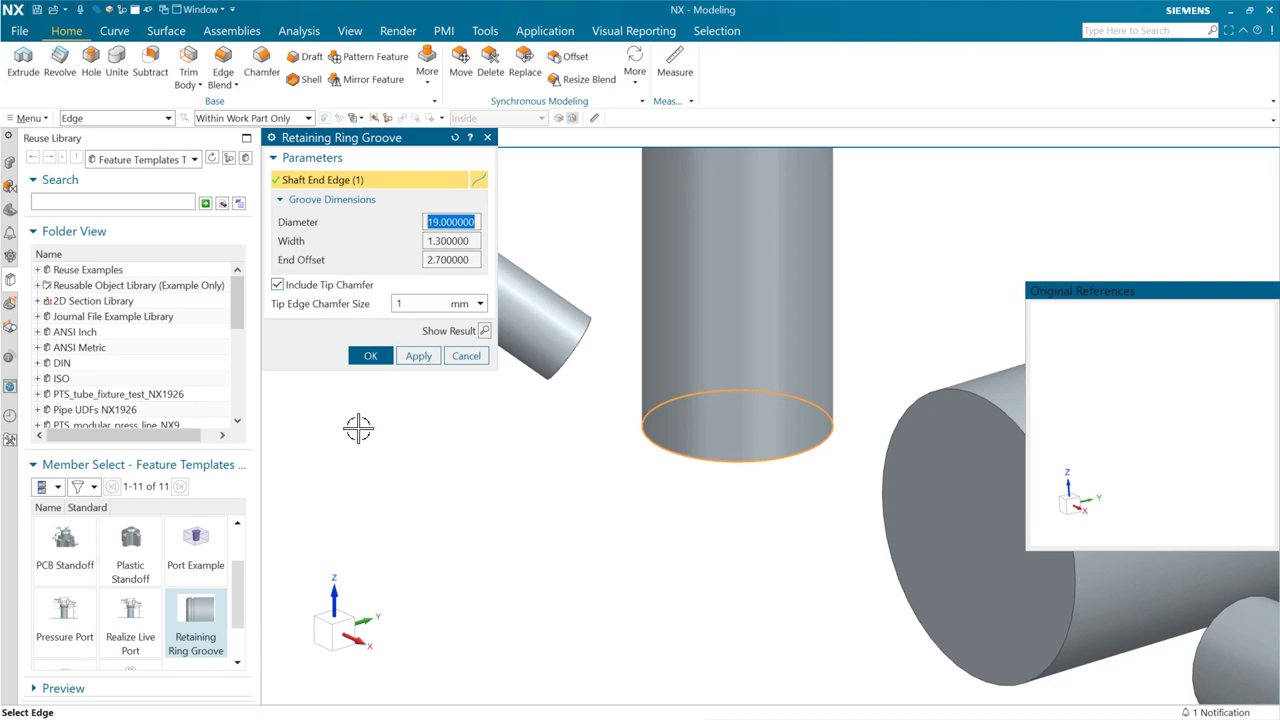
click(372, 360)
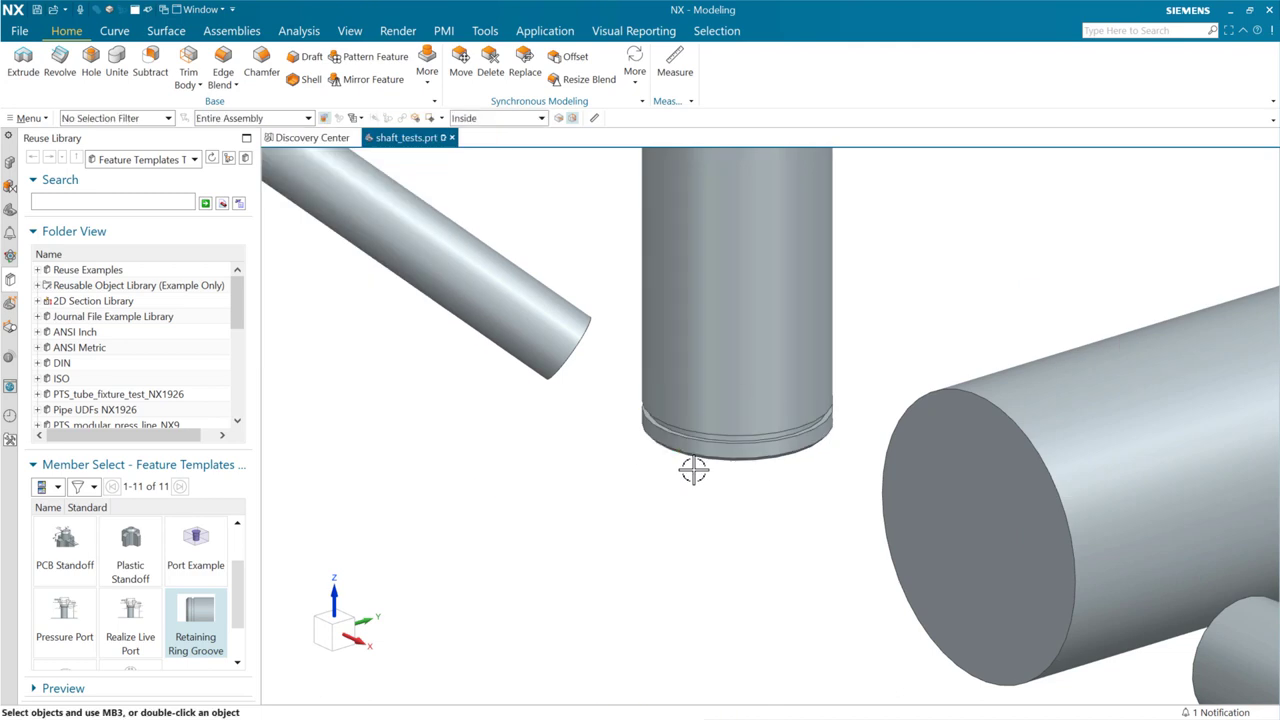
Apply the Retaining Ring Groove template to the lower end edge of the slanted slender shaft with a 1 mm tip chamfer.
scroll(620, 409, up, 3)
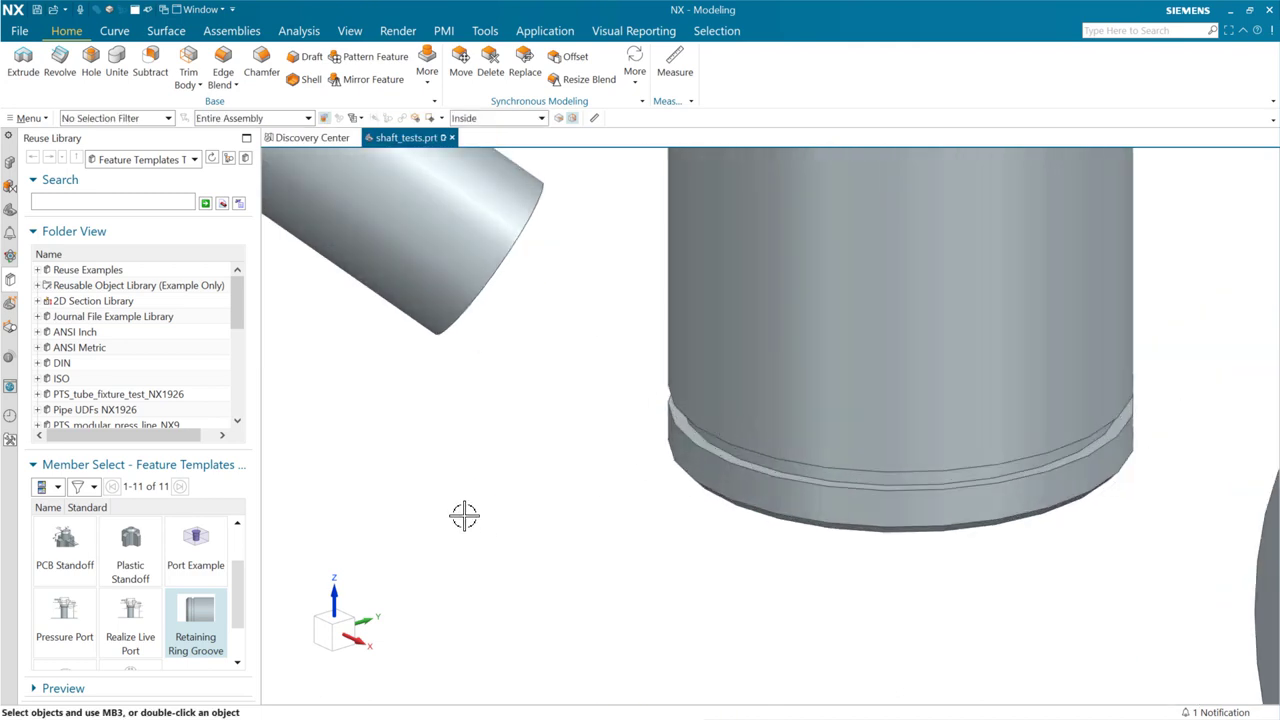
drag(196, 628, 466, 331)
click(511, 249)
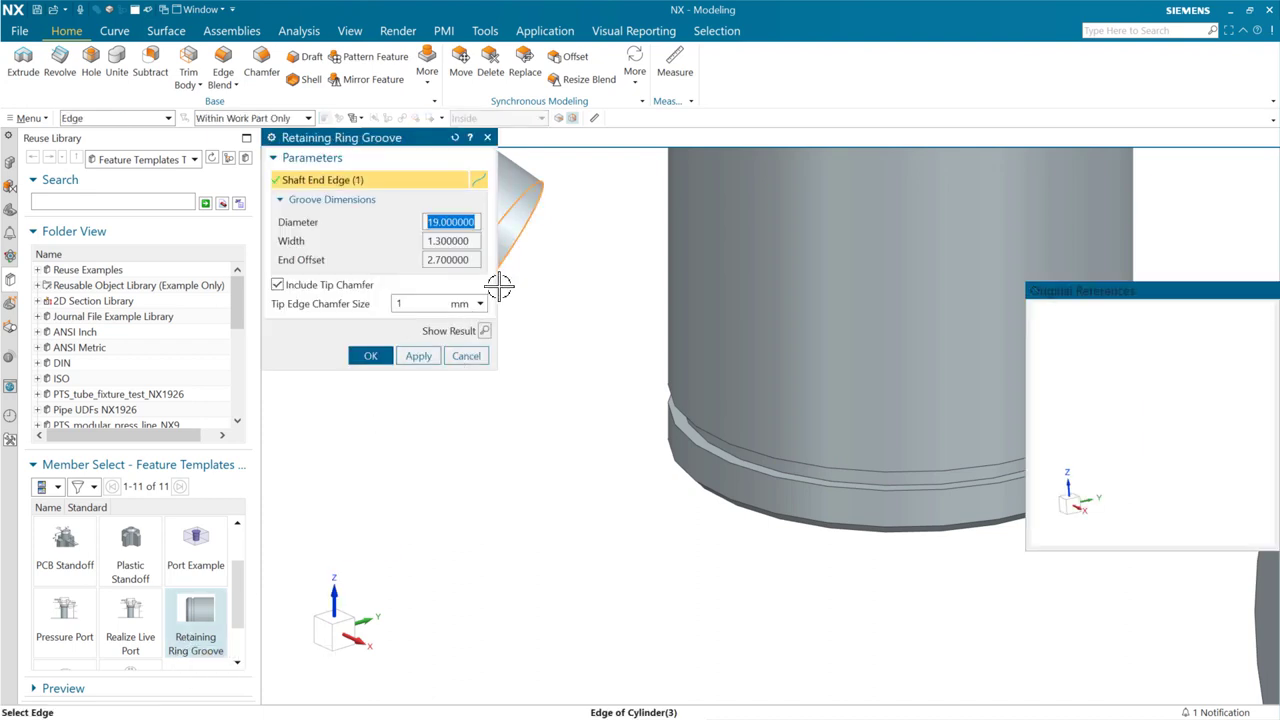
click(370, 356)
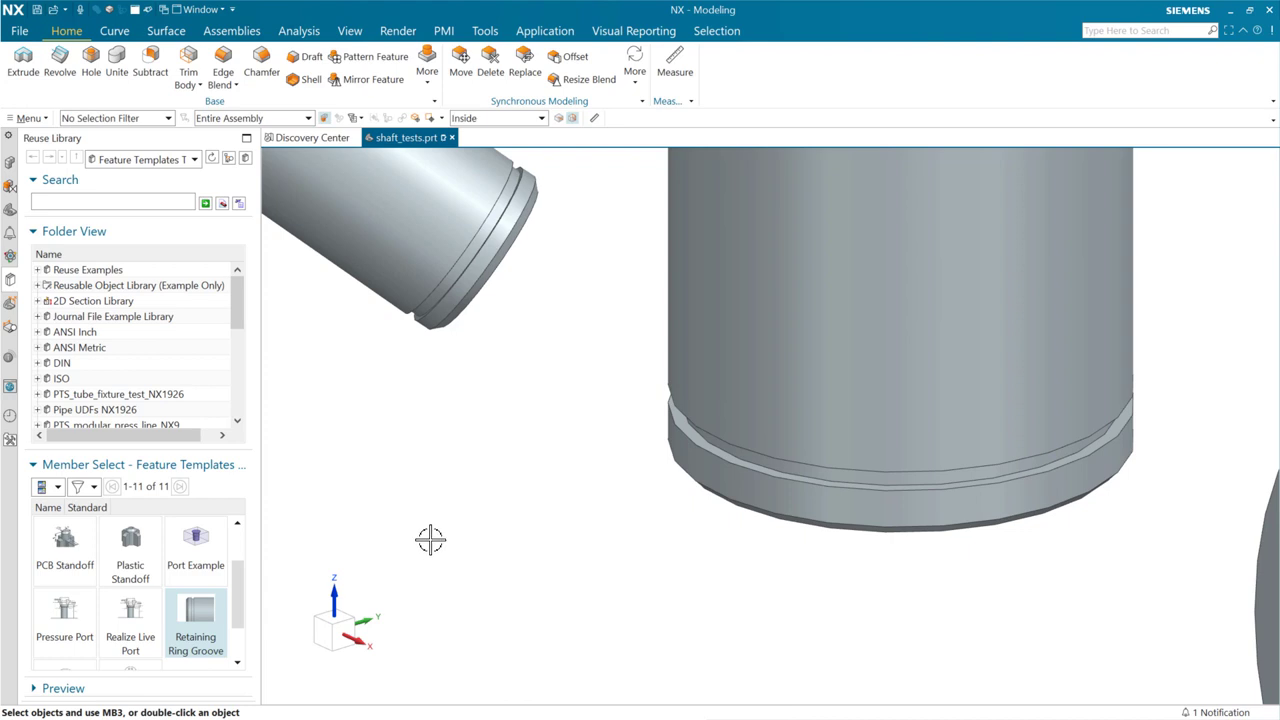
Apply the Retaining Ring Groove template to the front end edge of the largest shaft.
scroll(590, 490, down, 3)
scroll(535, 565, down, 1)
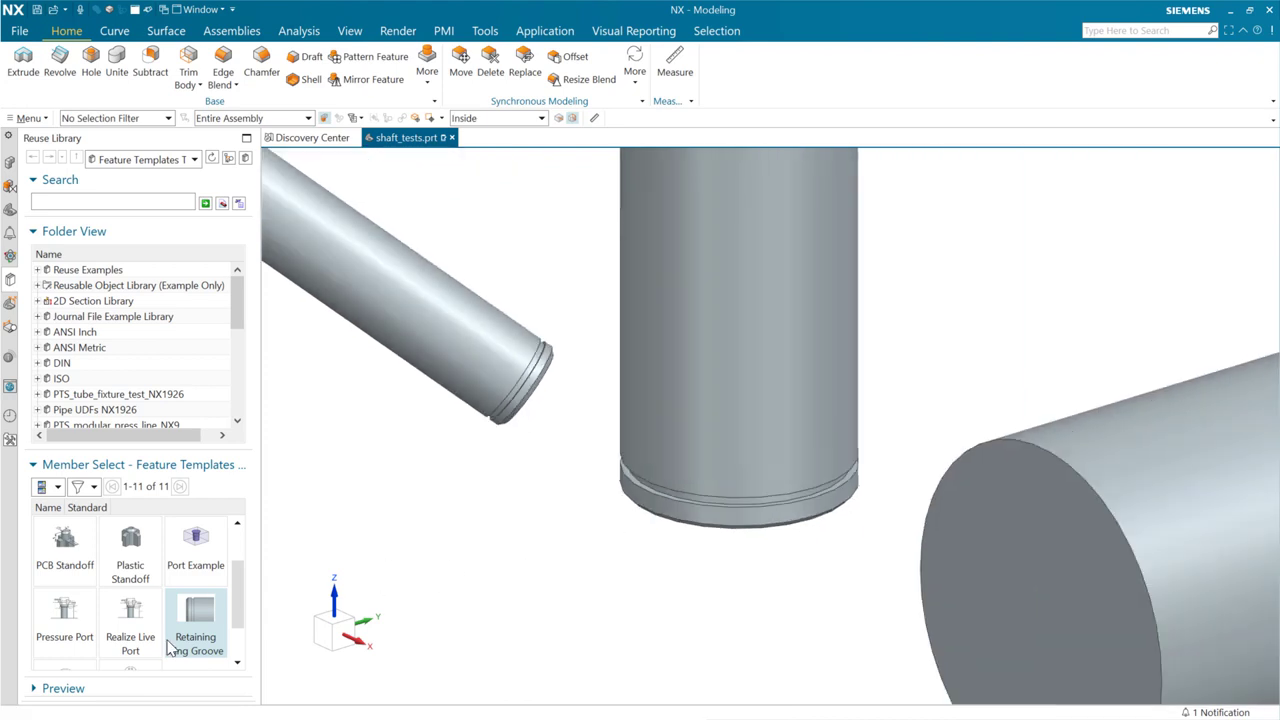
drag(200, 613, 1000, 436)
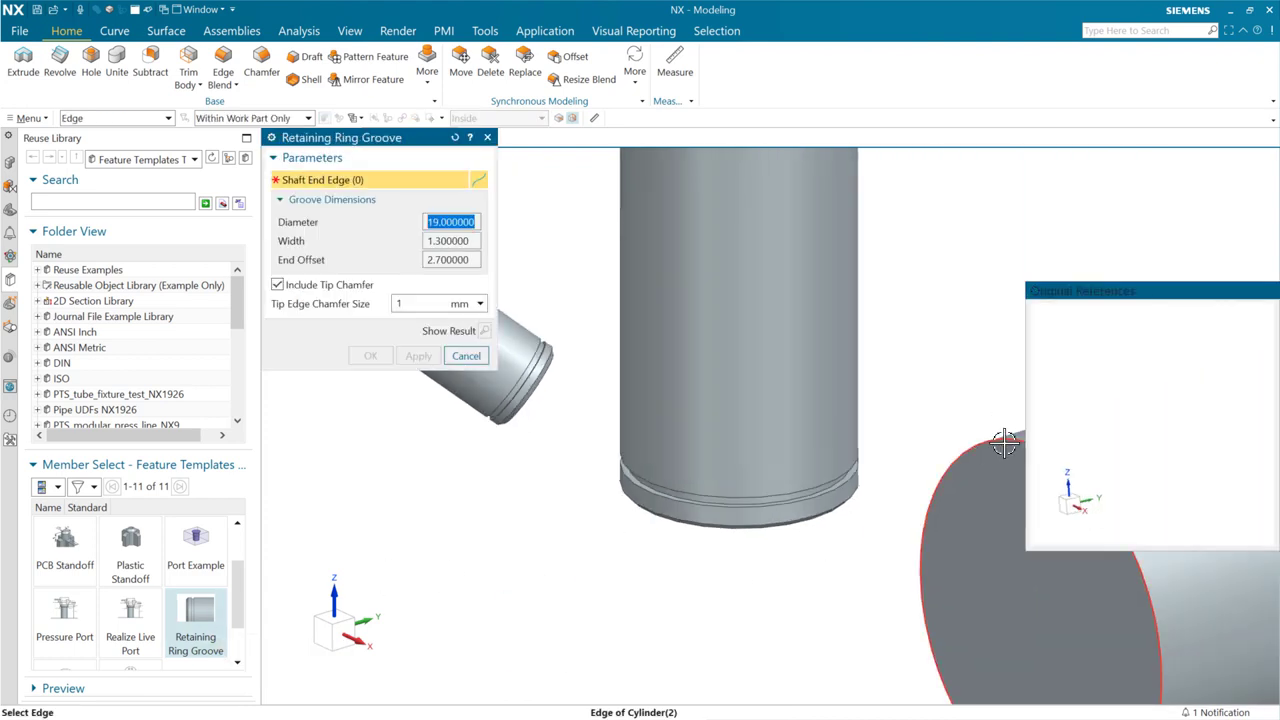
click(935, 493)
middle_click(818, 580)
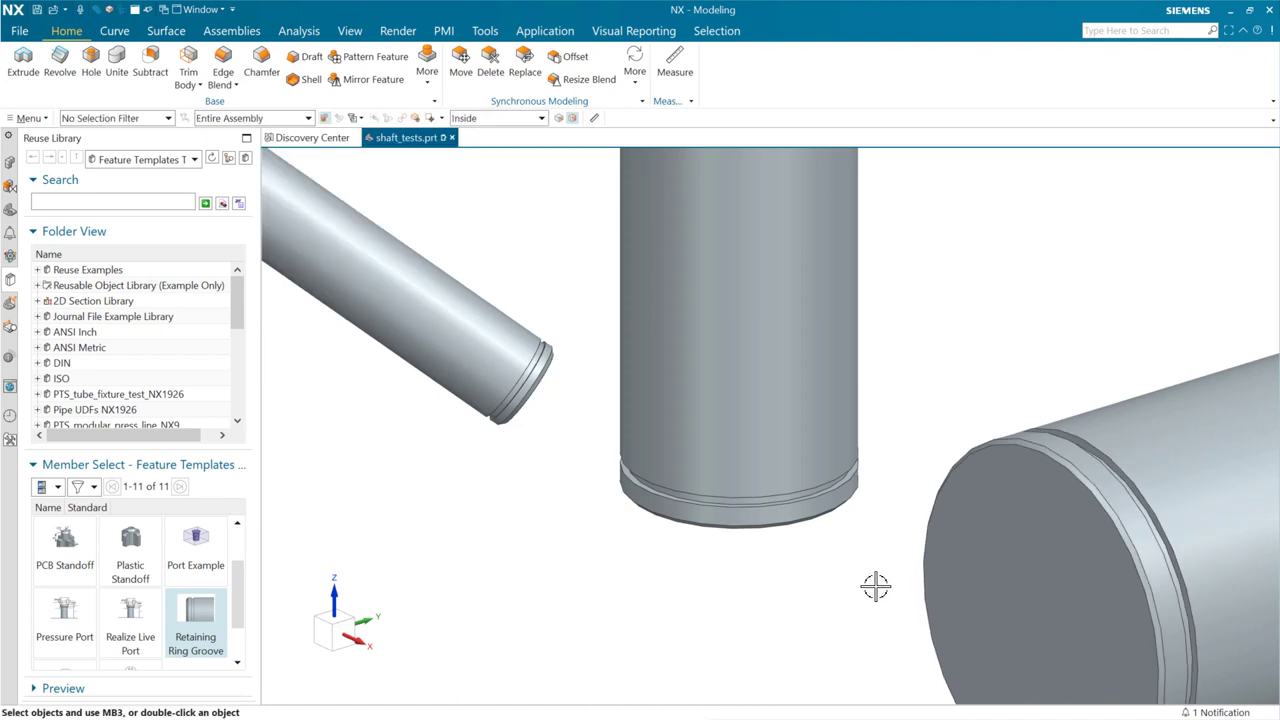
middle_drag(831, 596, 700, 551)
scroll(451, 523, up, 5)
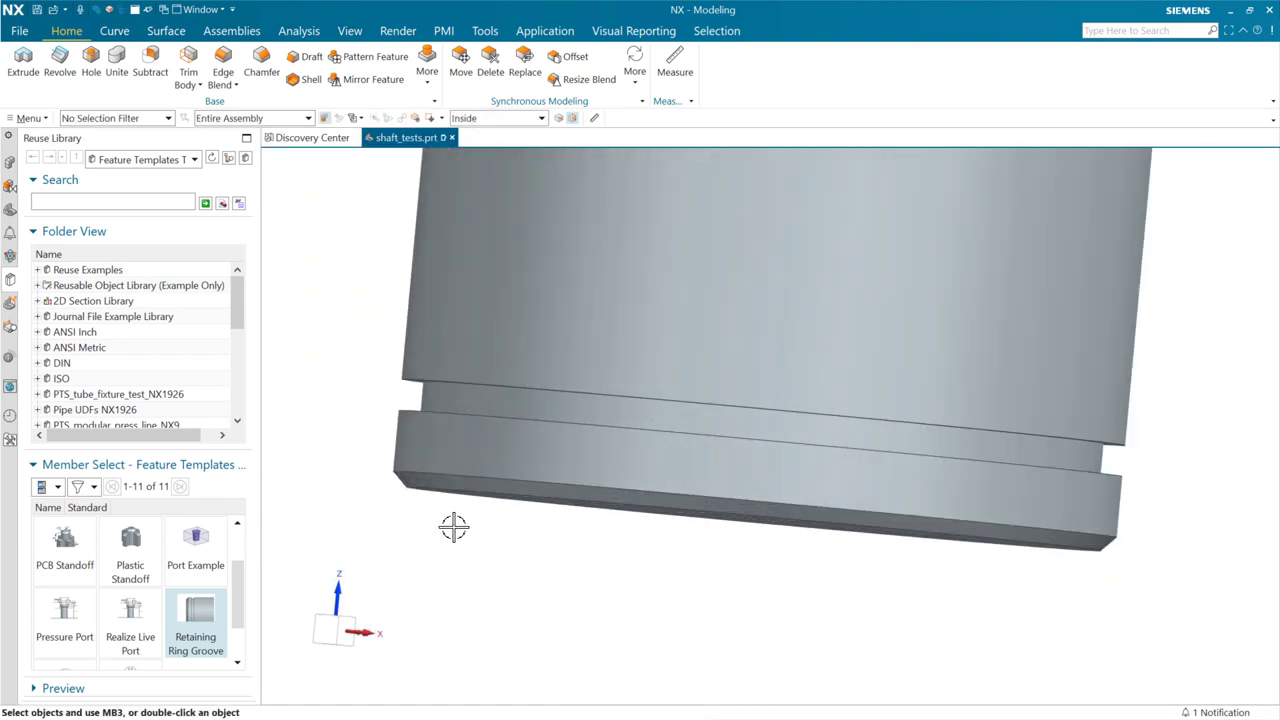
click(503, 400)
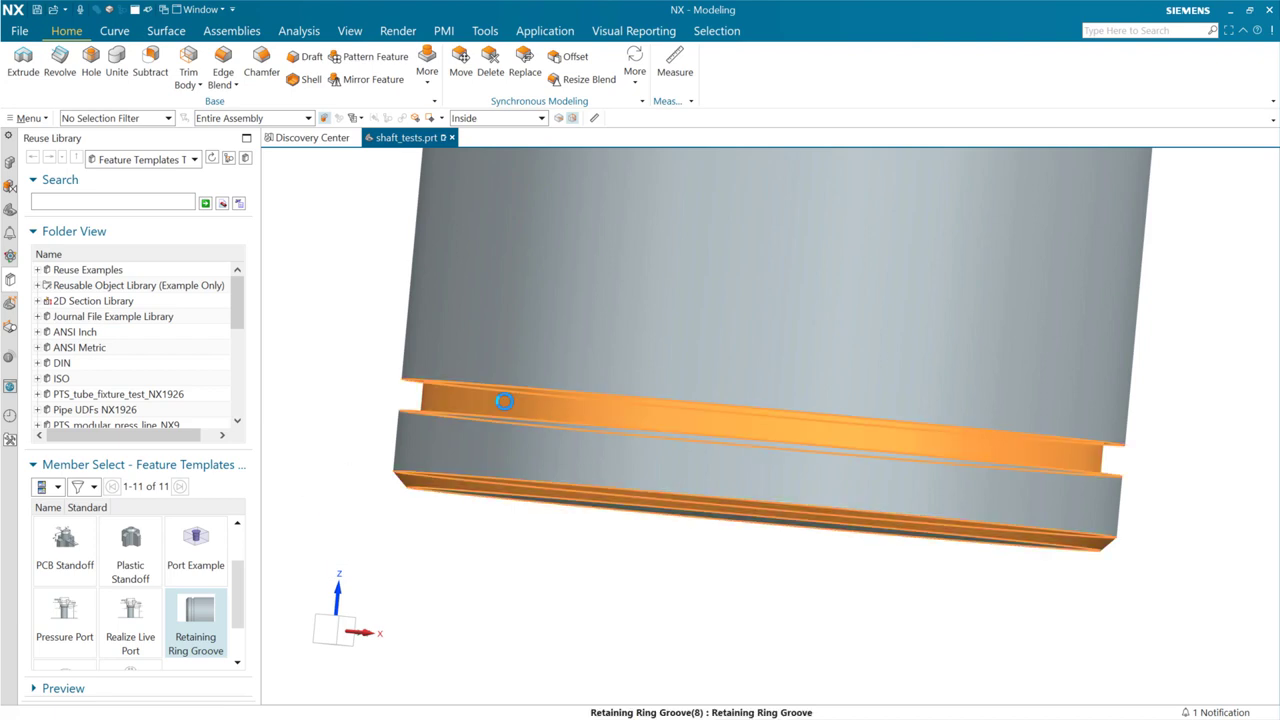
key(Delete)
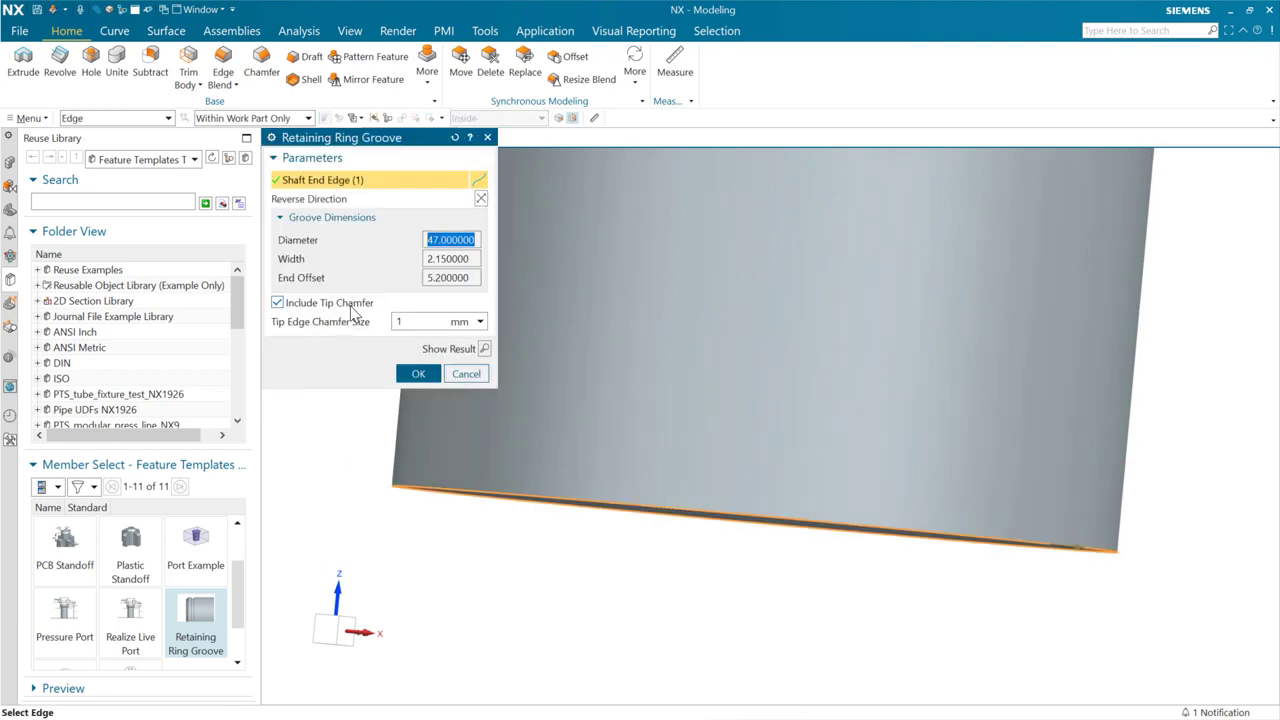
middle_click(466, 373)
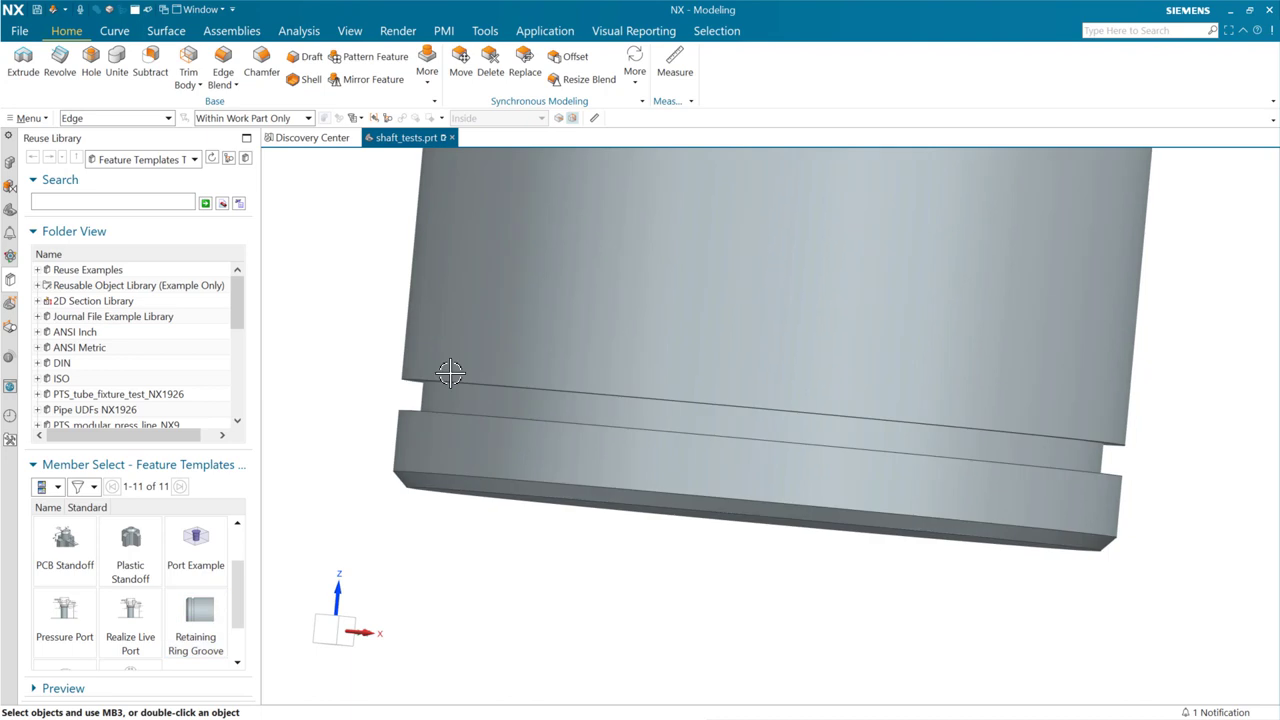
Edit the vertical shaft's retaining ring groove to exclude the tip chamfer.
click(481, 393)
click(506, 366)
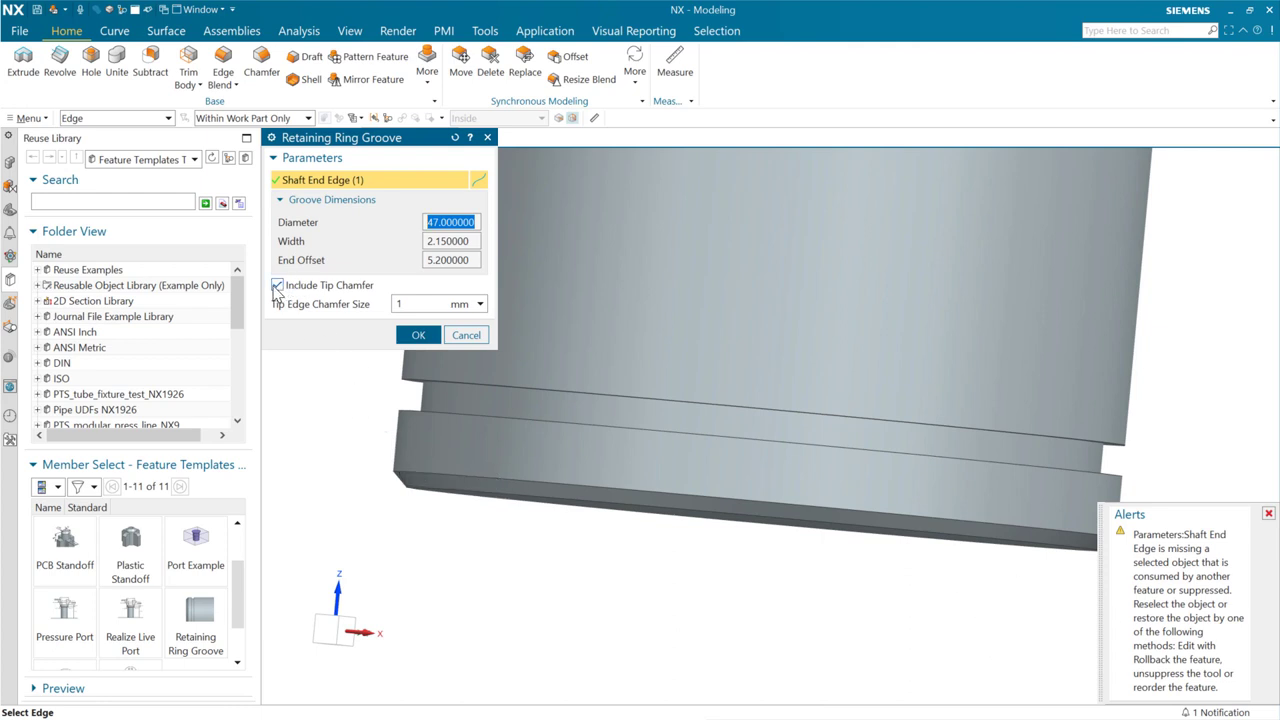
click(277, 286)
click(419, 316)
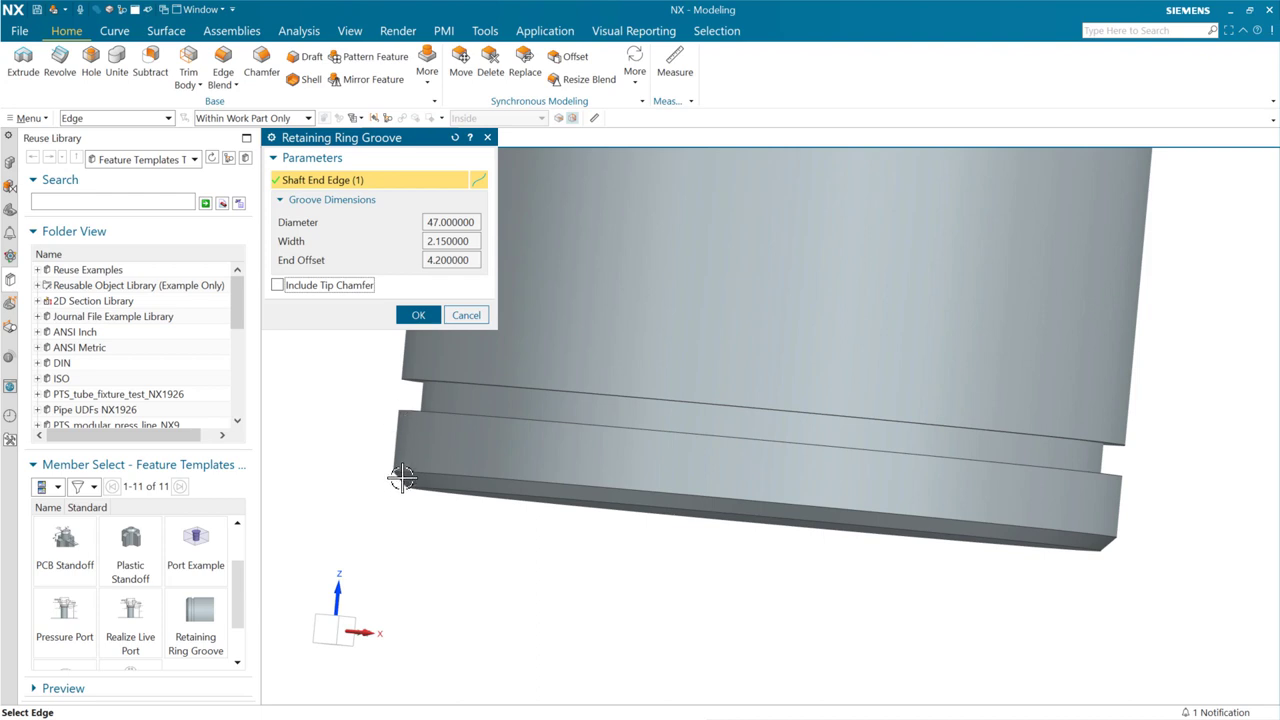
click(418, 315)
Include the 1 mm tip chamfer again in the vertical shaft's retaining ring groove.
double_click(478, 411)
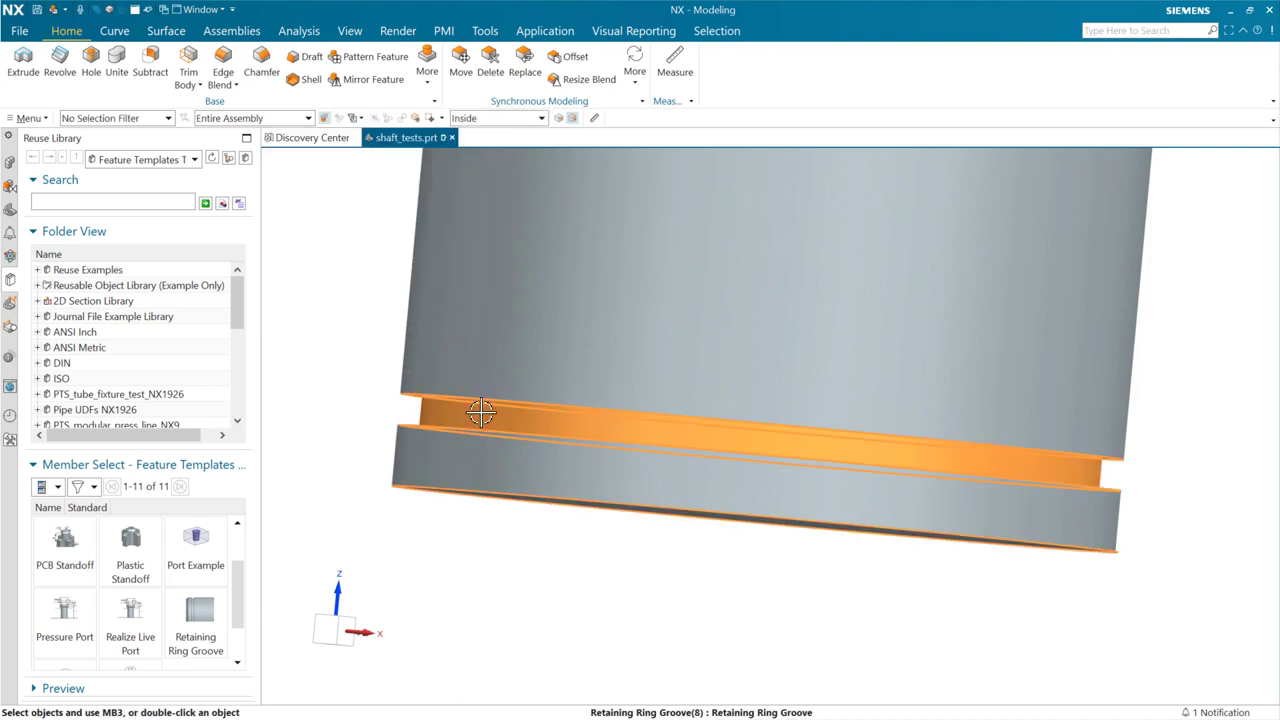
click(360, 306)
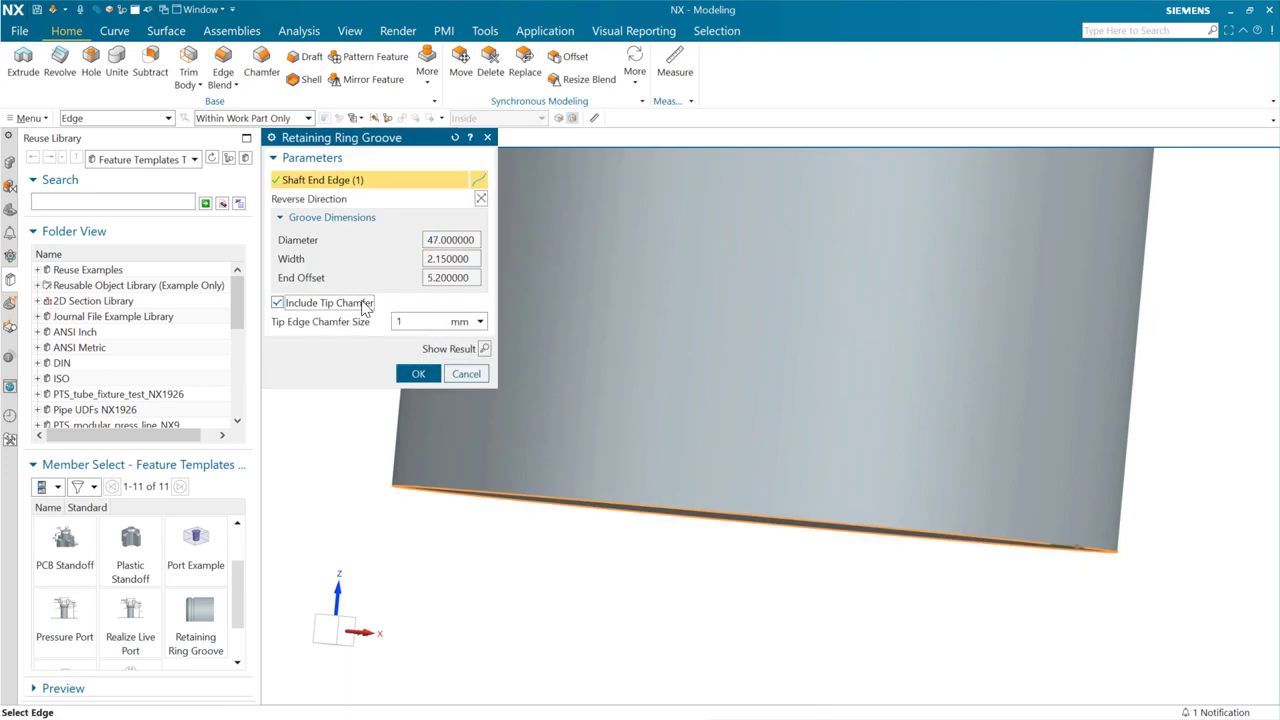
click(422, 378)
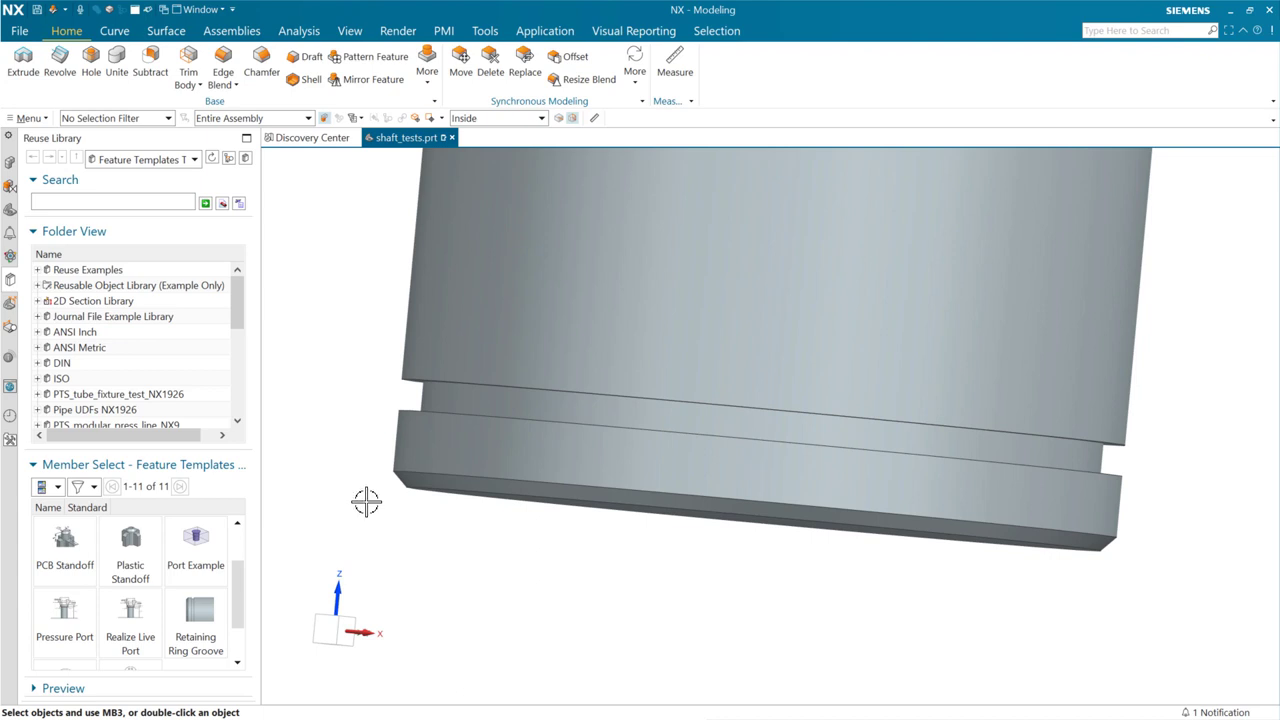
Add the Retaining Ring from the Saved Search favorite to the vertical shaft's groove, size 45 and thickness 1.75, and constrain it to the shaft.
scroll(366, 500, down, 5)
middle_drag(466, 562, 586, 577)
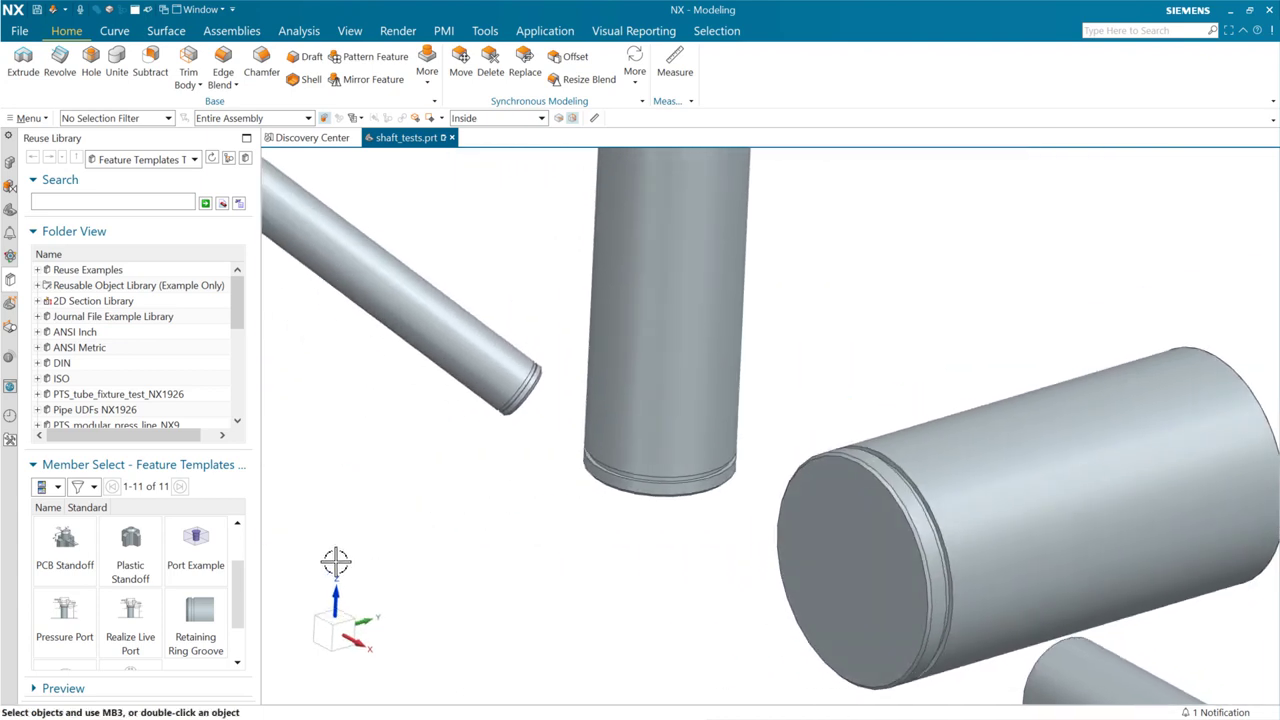
scroll(641, 453, up, 2)
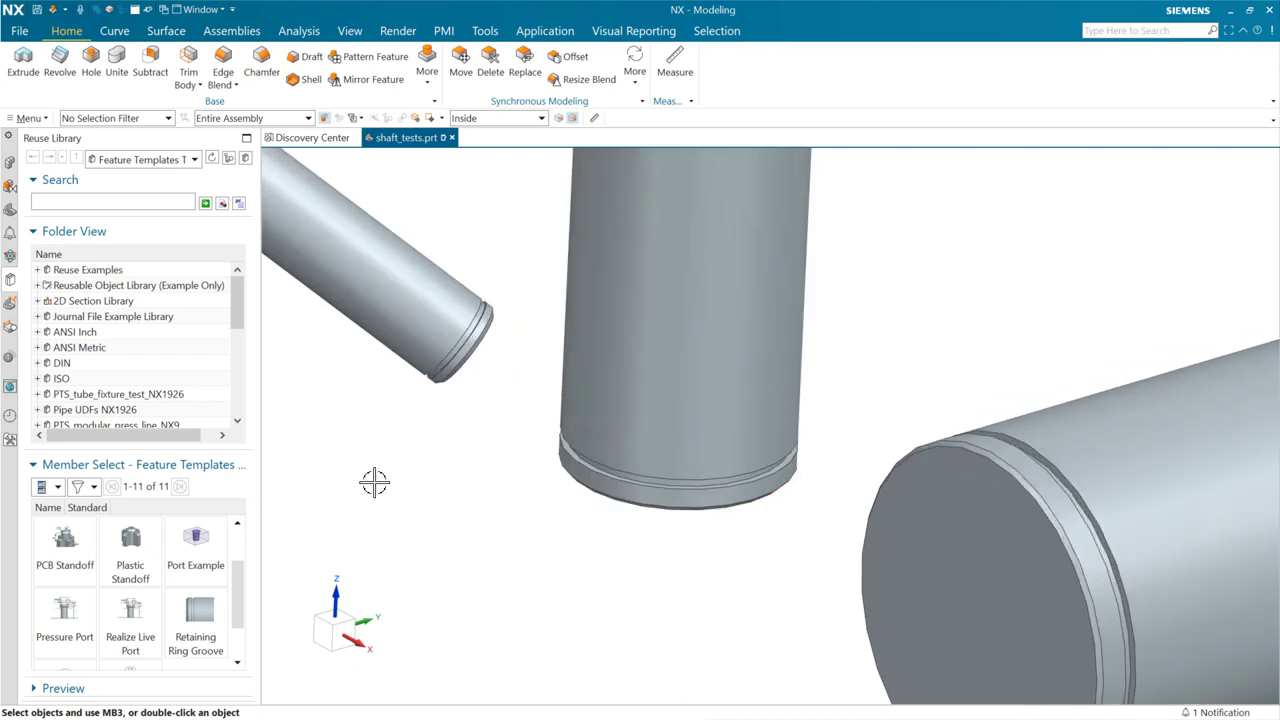
scroll(235, 320, down, 5)
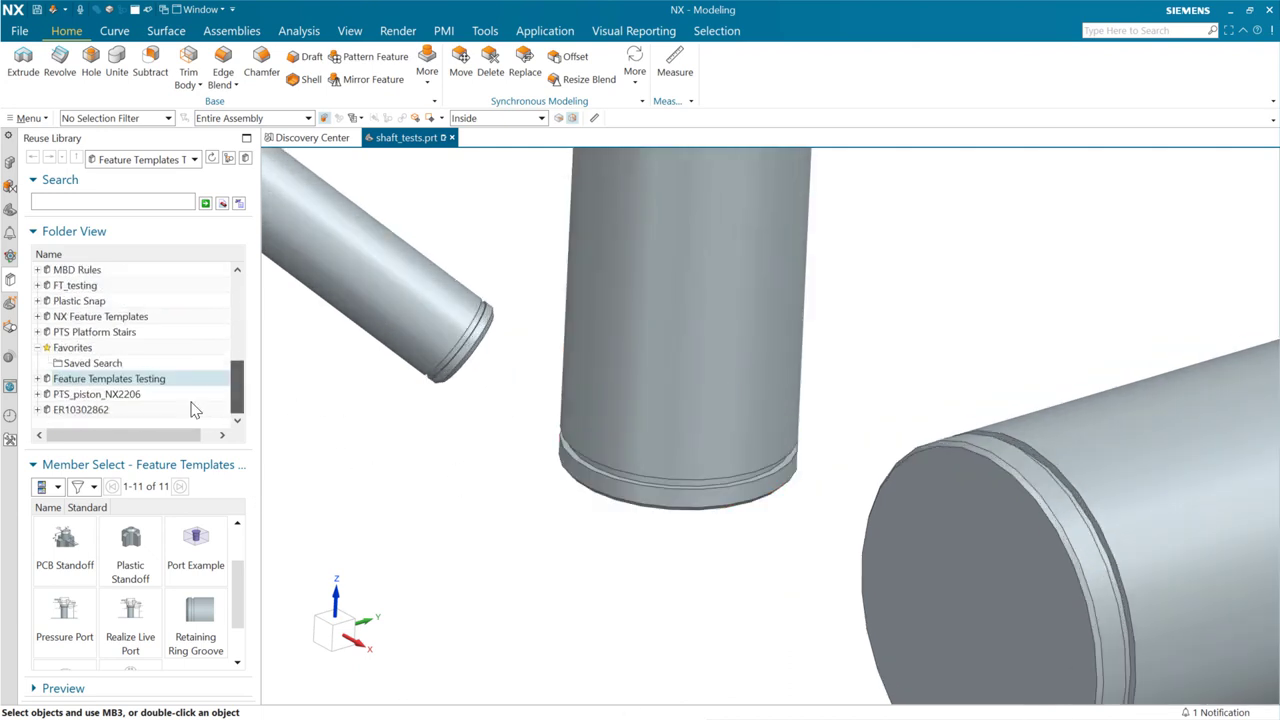
click(72, 368)
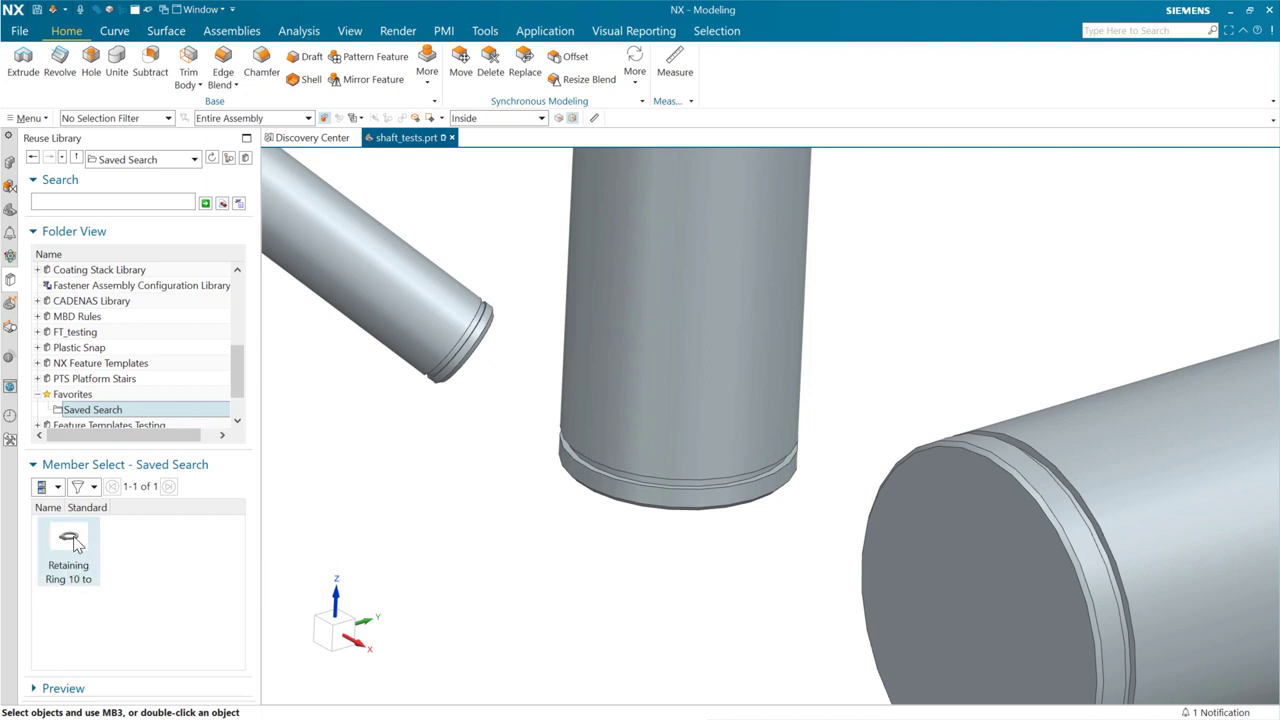
drag(70, 541, 570, 473)
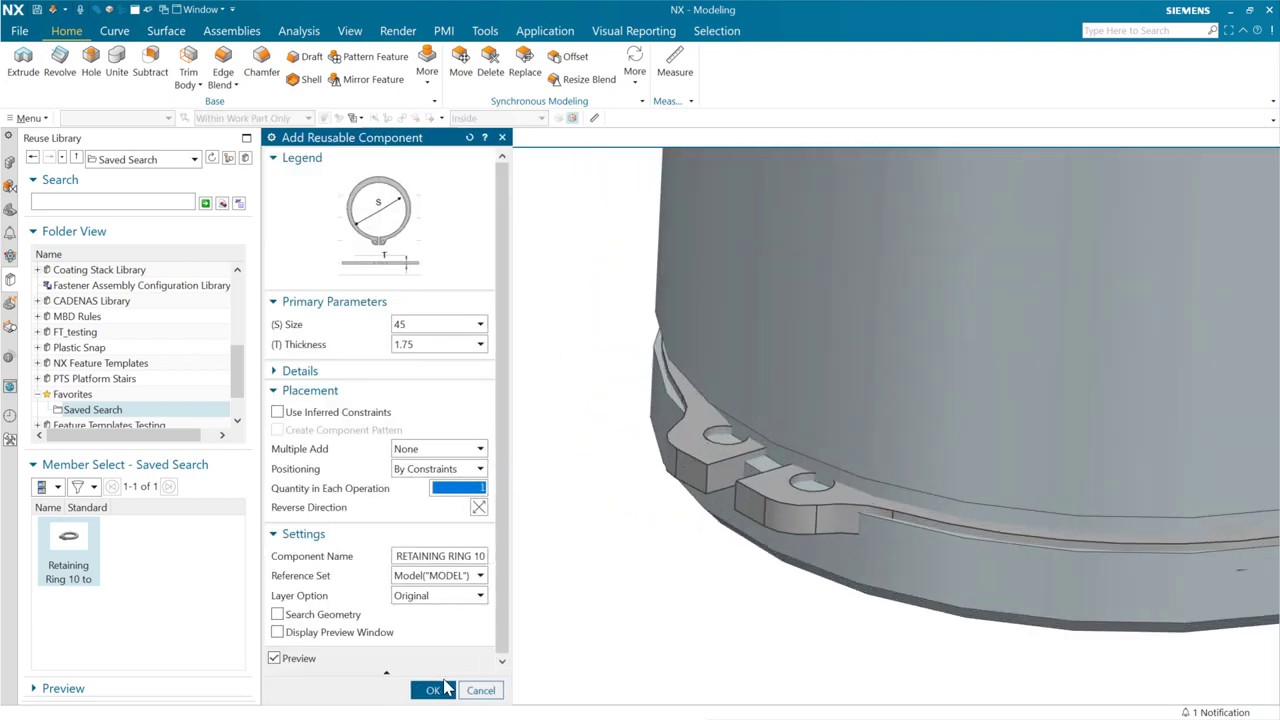
click(438, 690)
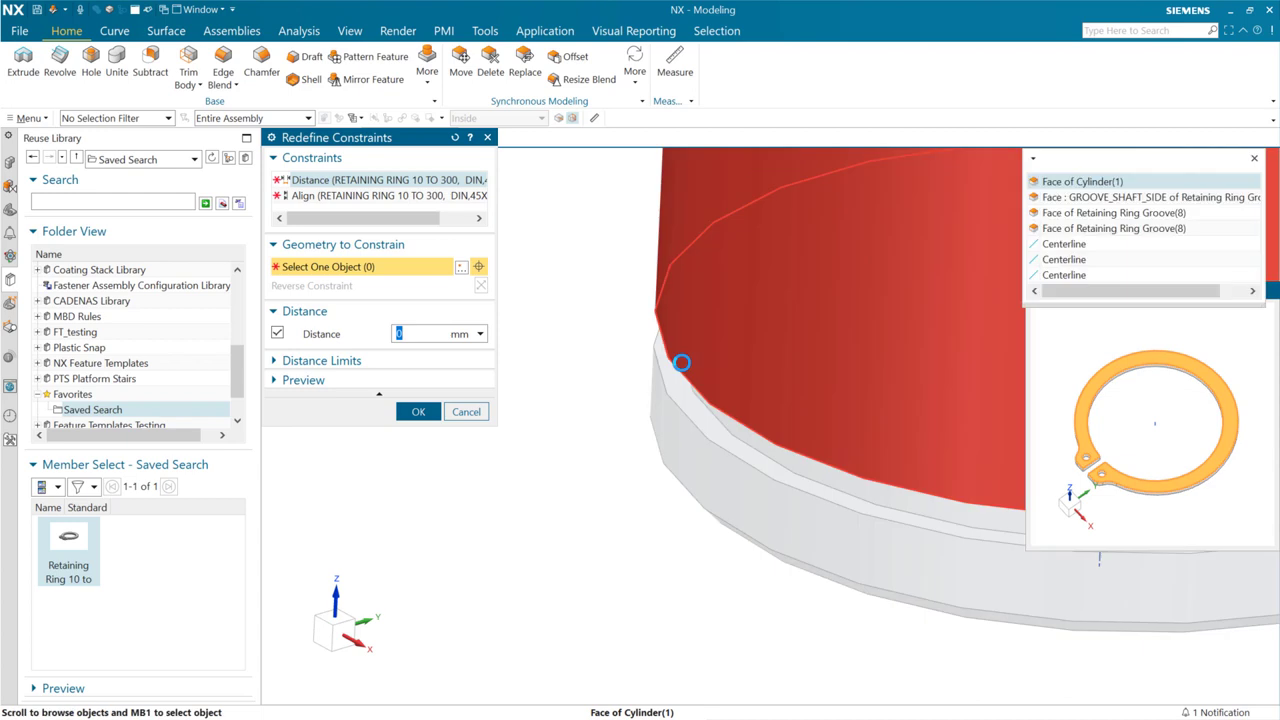
click(682, 363)
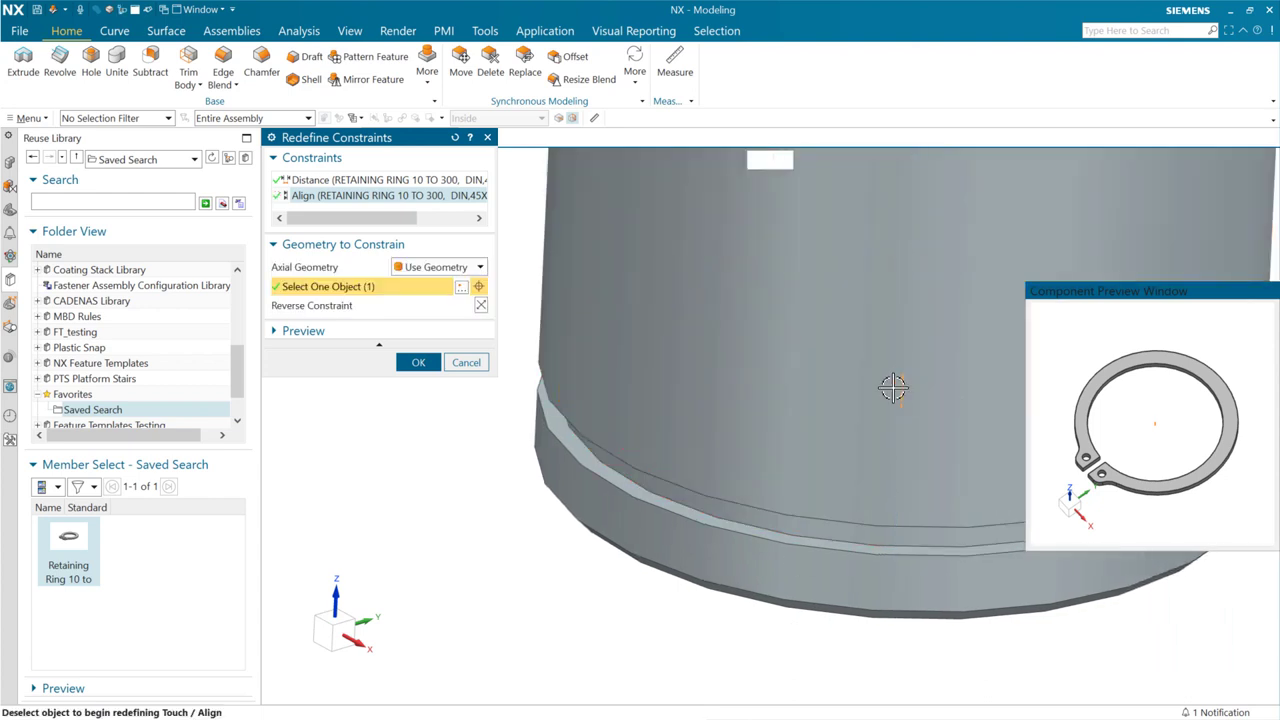
click(418, 362)
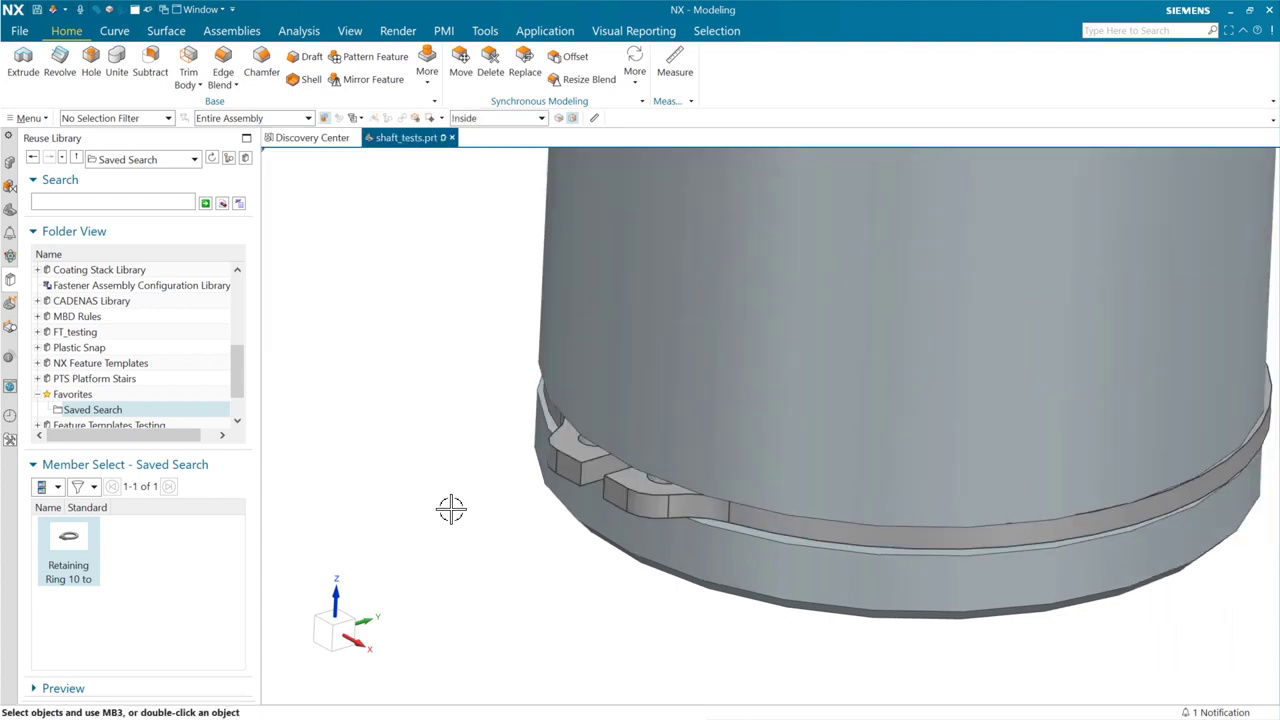
Add the Retaining Ring from the Saved Search favorite to the small angled shaft's groove, with size 19 and thickness 1.2.
scroll(443, 500, up, 5)
middle_drag(607, 534, 863, 636)
scroll(686, 623, down, 6)
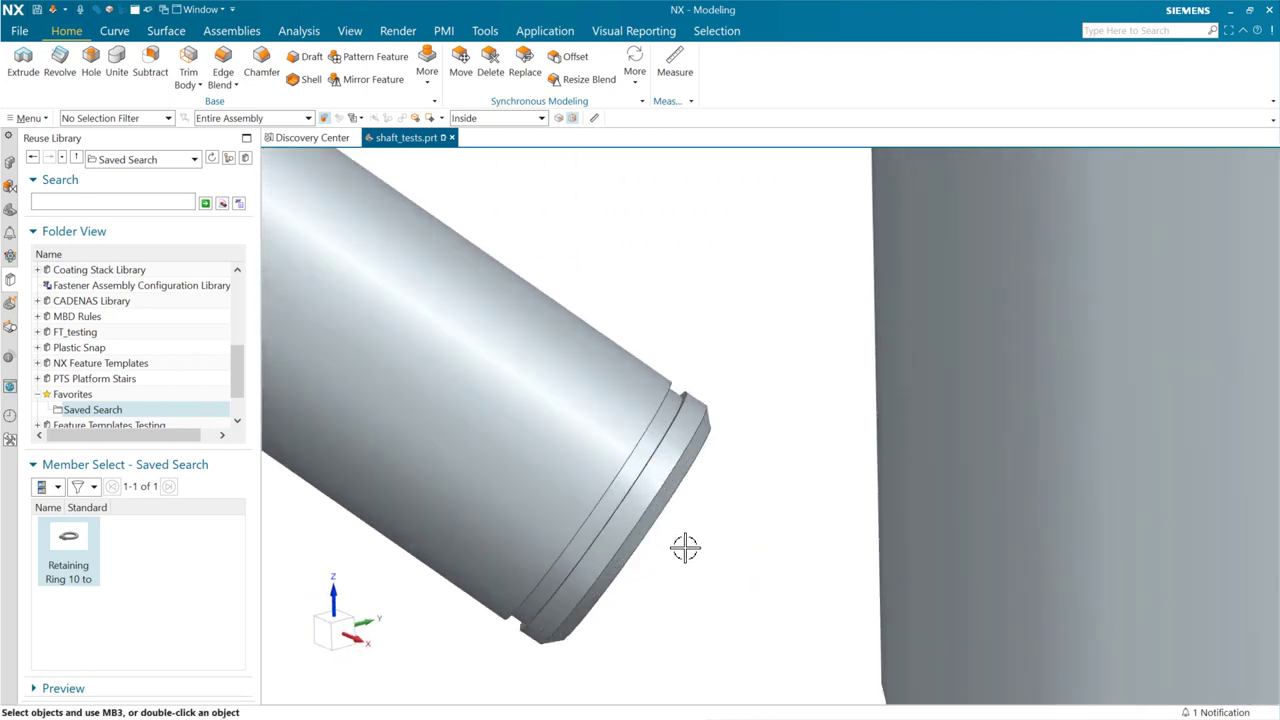
middle_drag(569, 457, 813, 715)
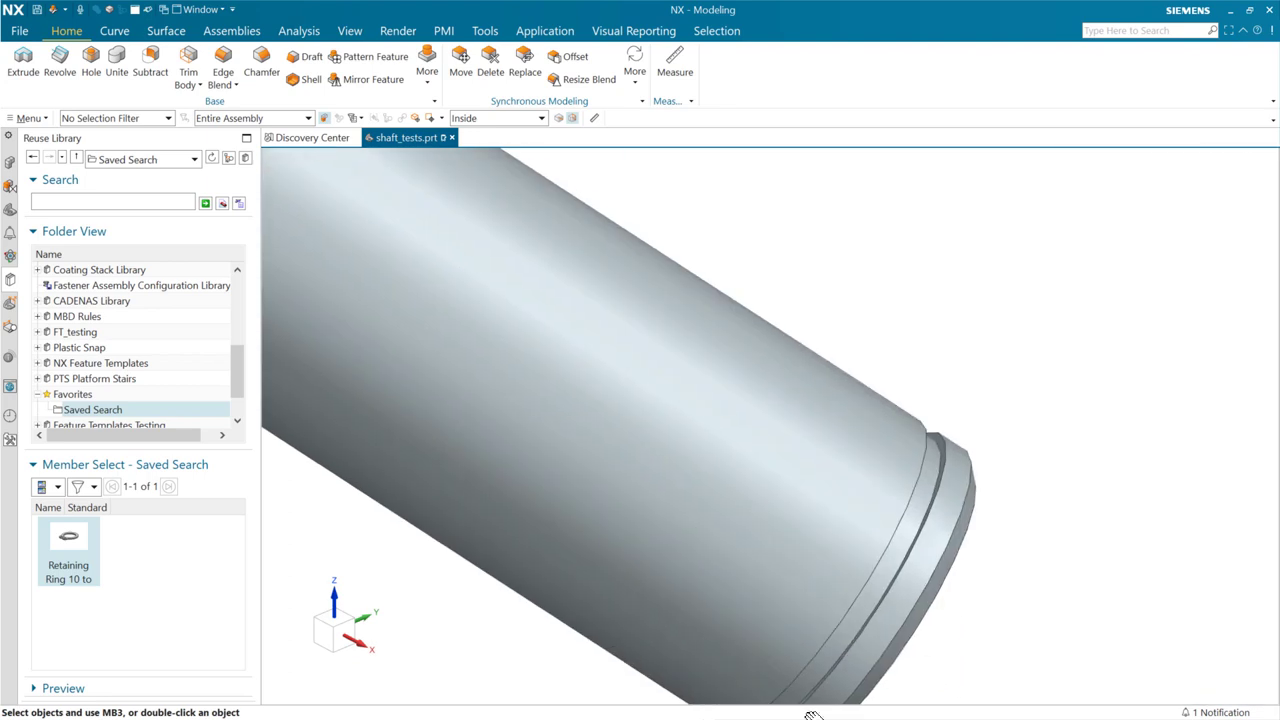
drag(57, 546, 920, 495)
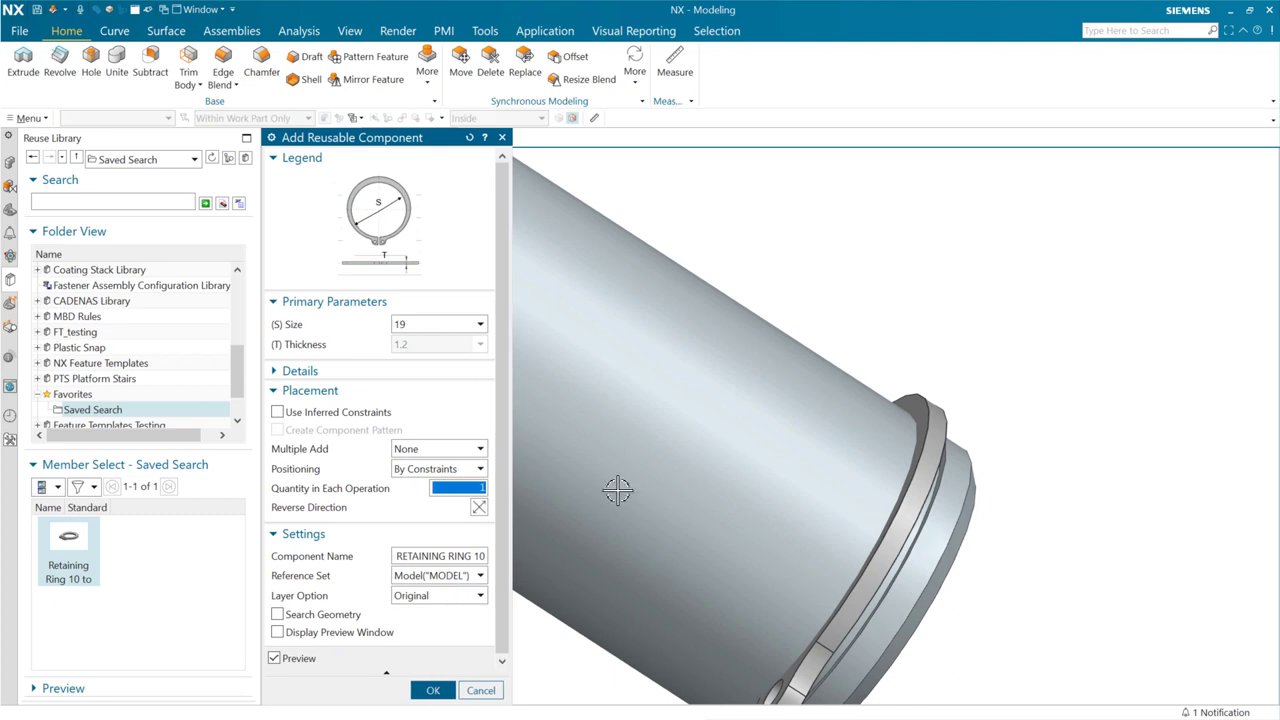
click(431, 690)
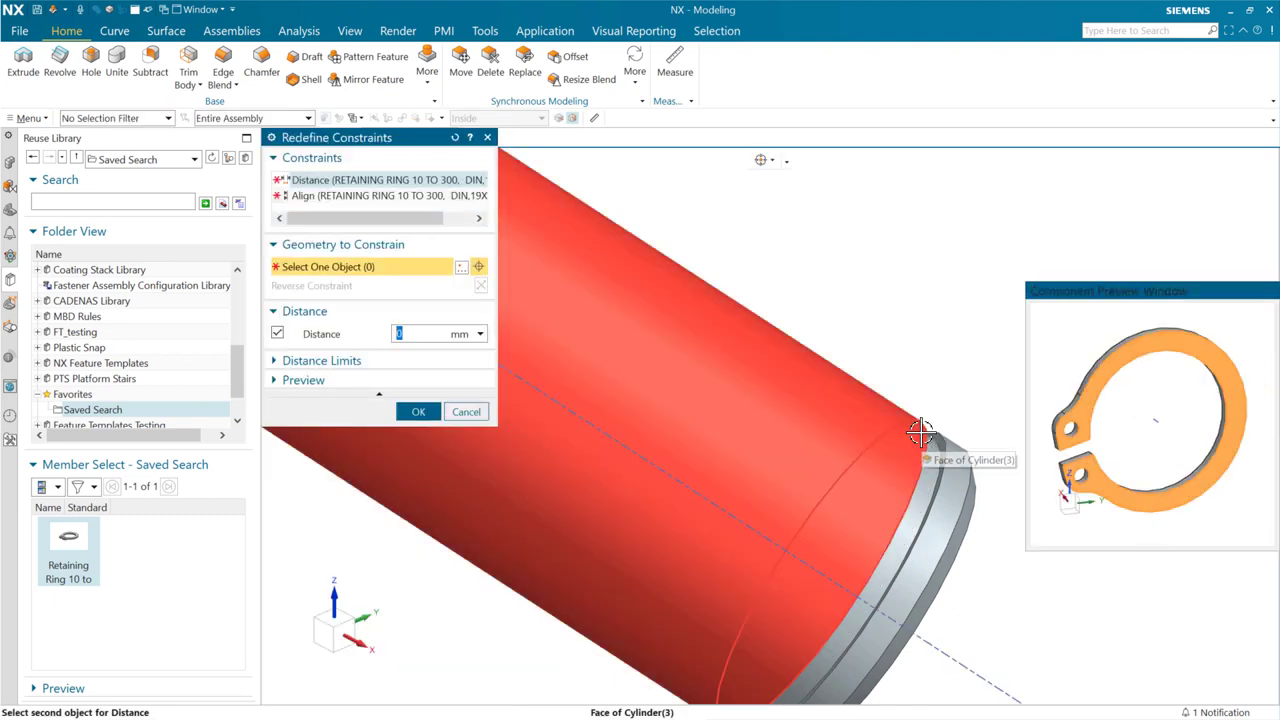
click(920, 432)
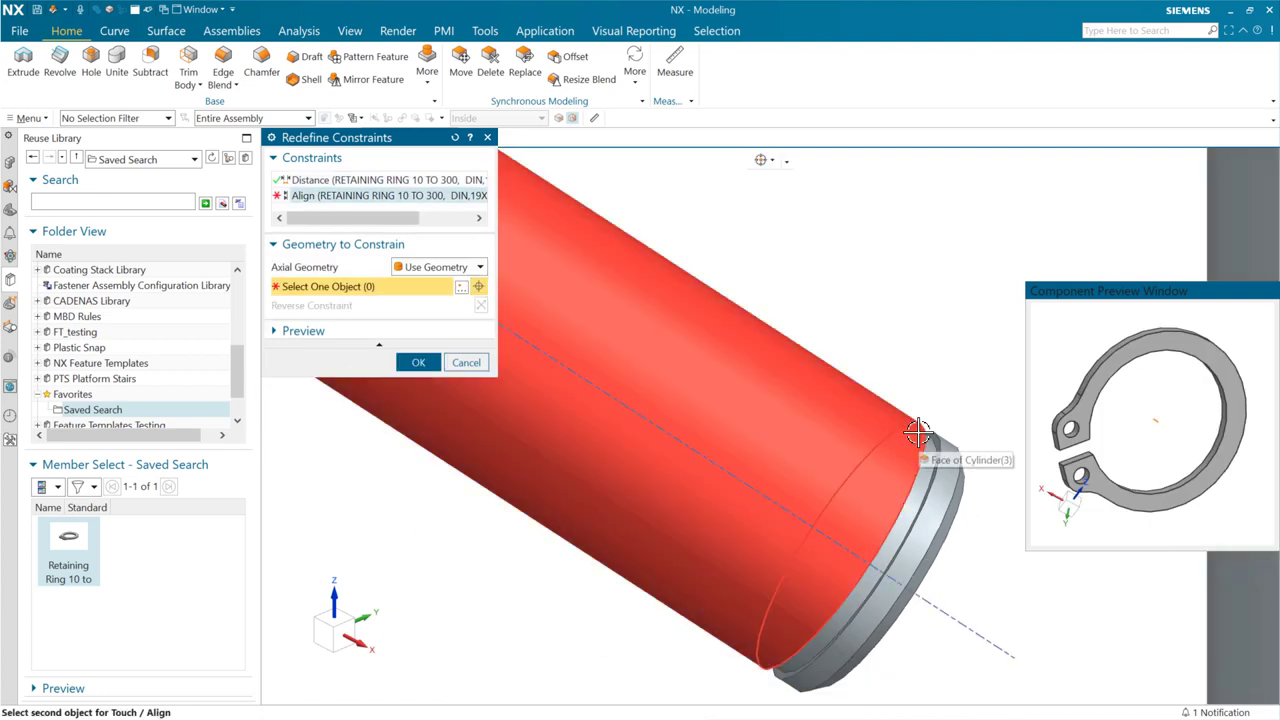
click(749, 320)
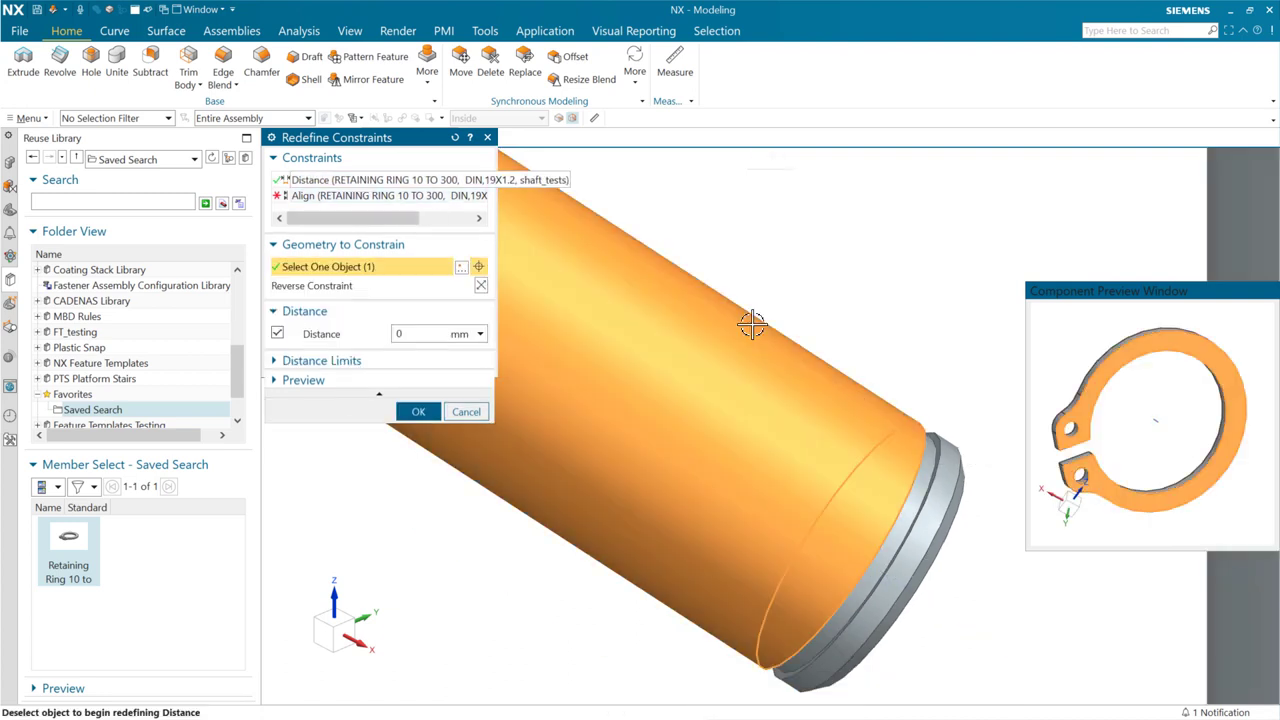
click(917, 432)
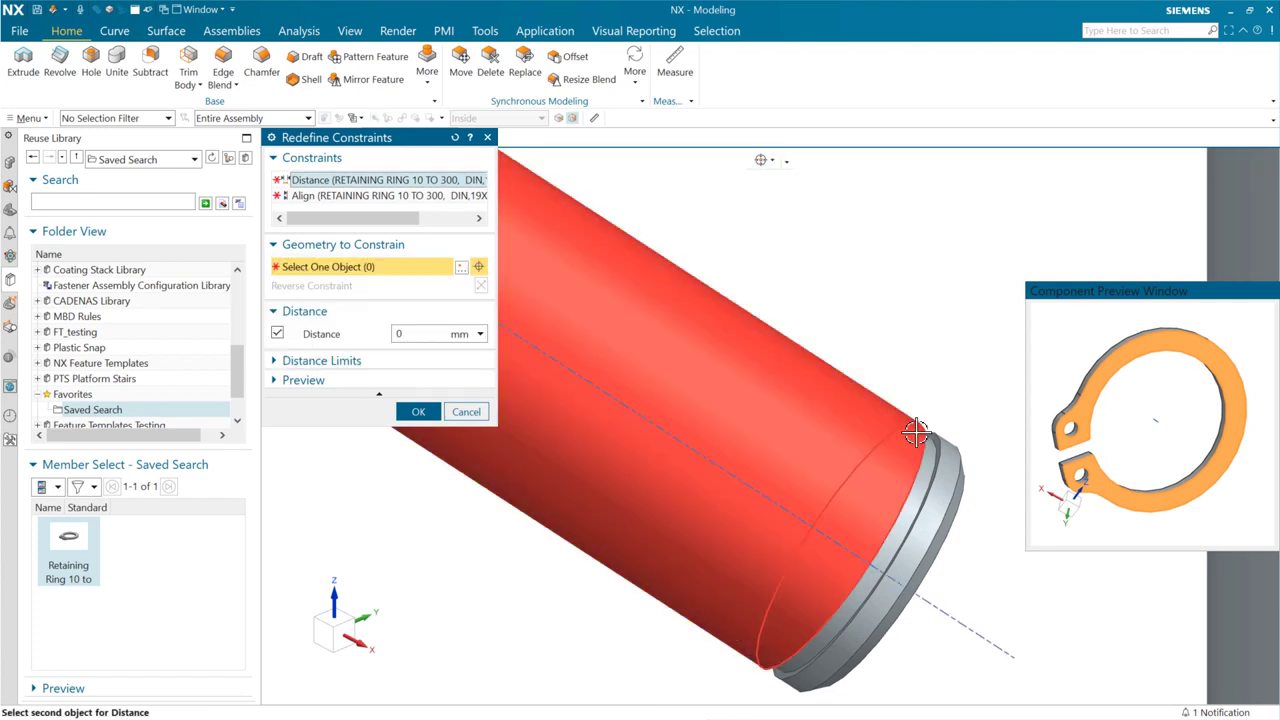
mouse_move(918, 434)
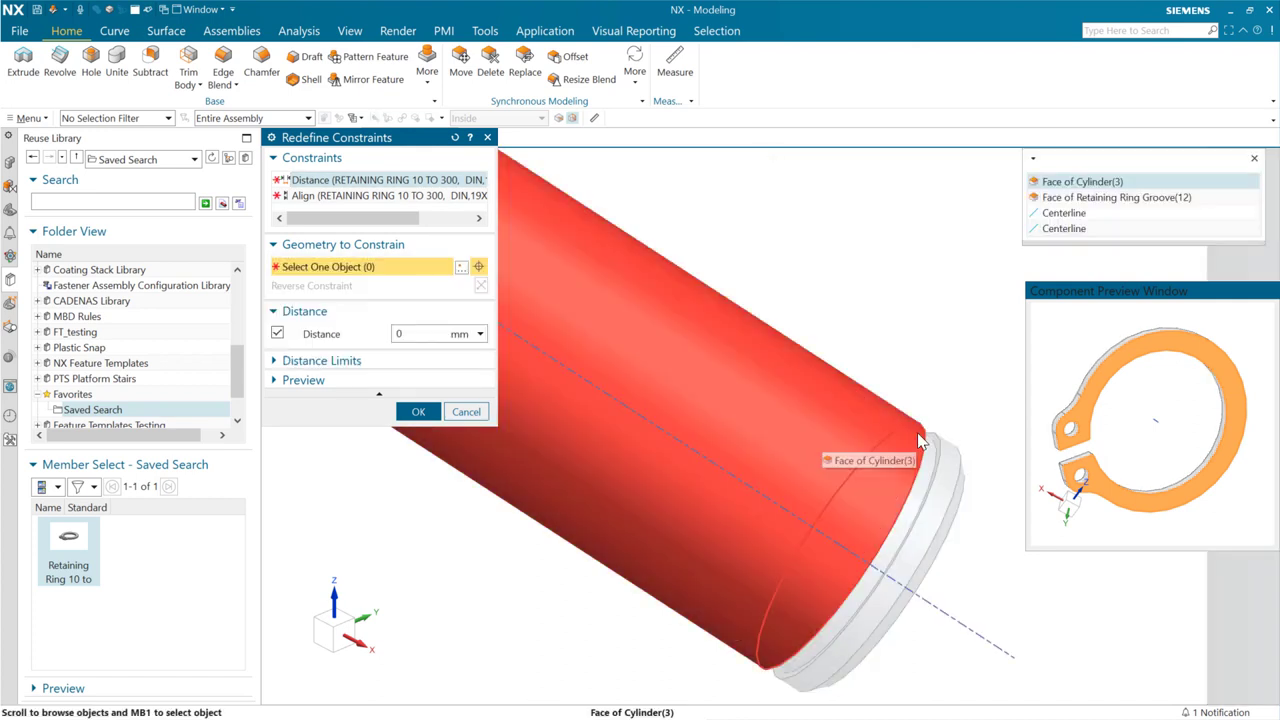
scroll(920, 438, down, 1)
scroll(920, 440, down, 3)
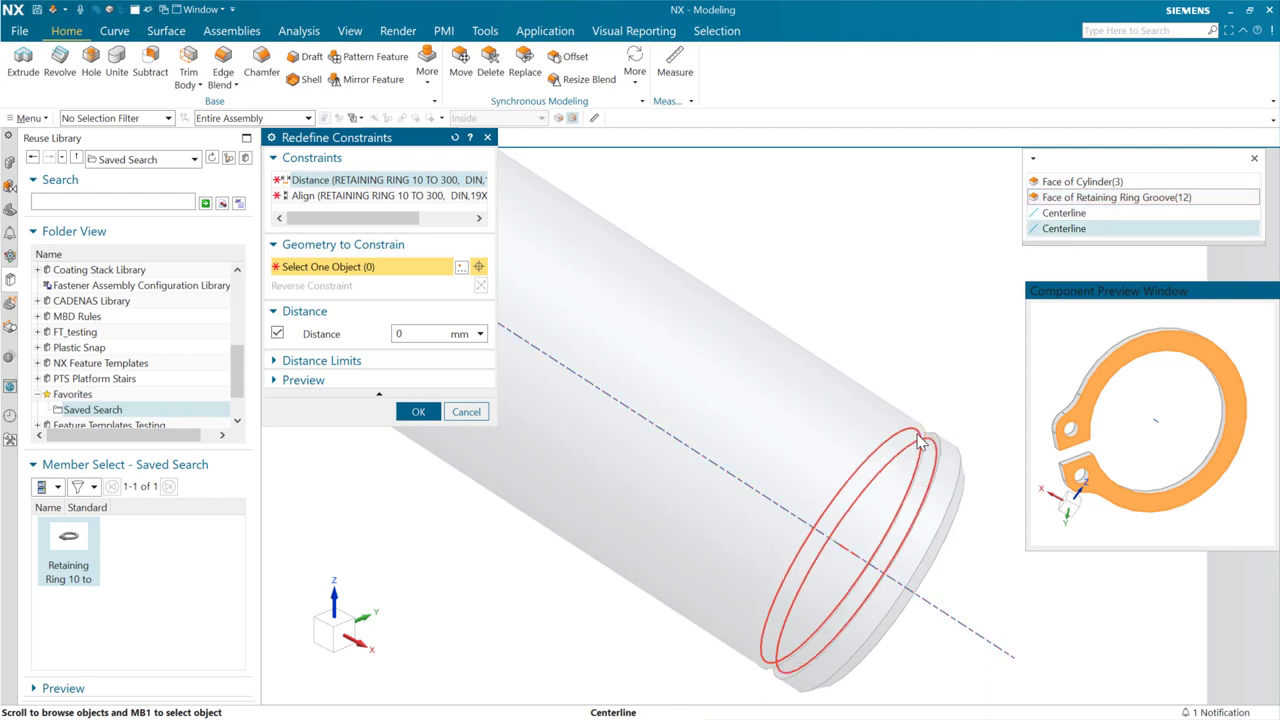
scroll(920, 440, up, 1)
scroll(921, 442, up, 1)
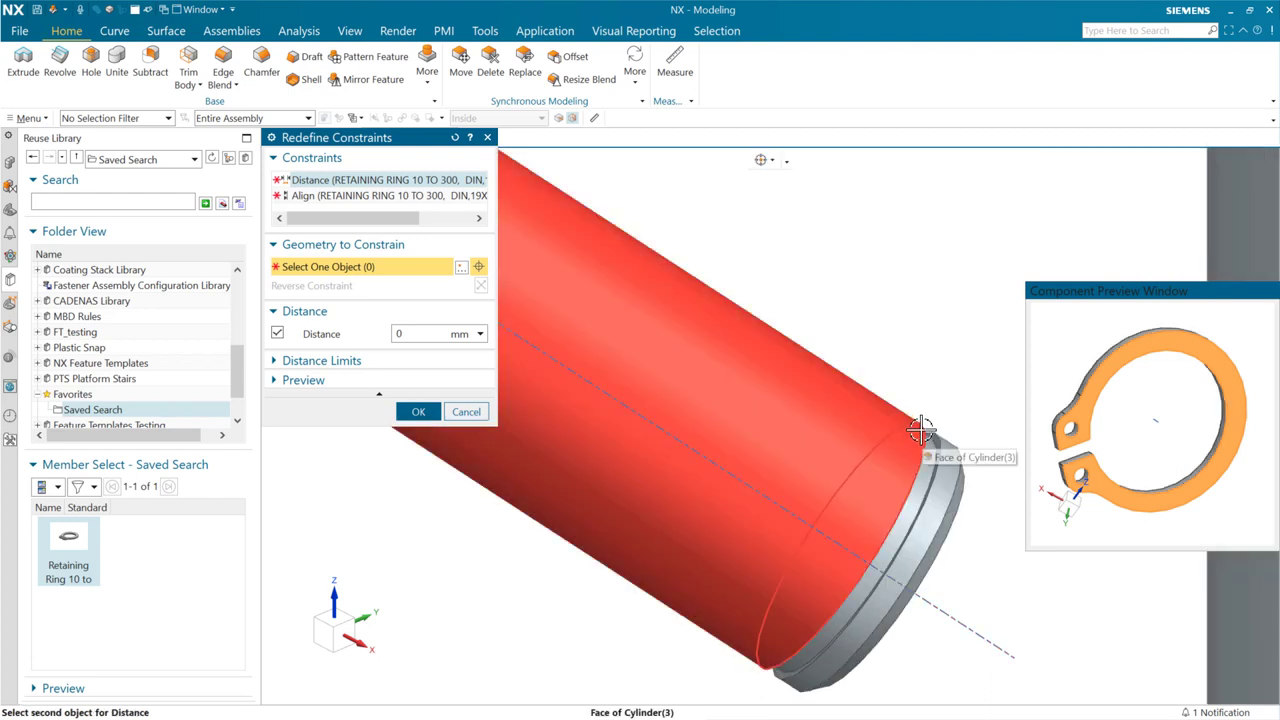
Constrain the ring at 0 mm distance to the shaft side of the angled shaft's groove and align it with the shaft's centerline.
scroll(923, 438, down, 2)
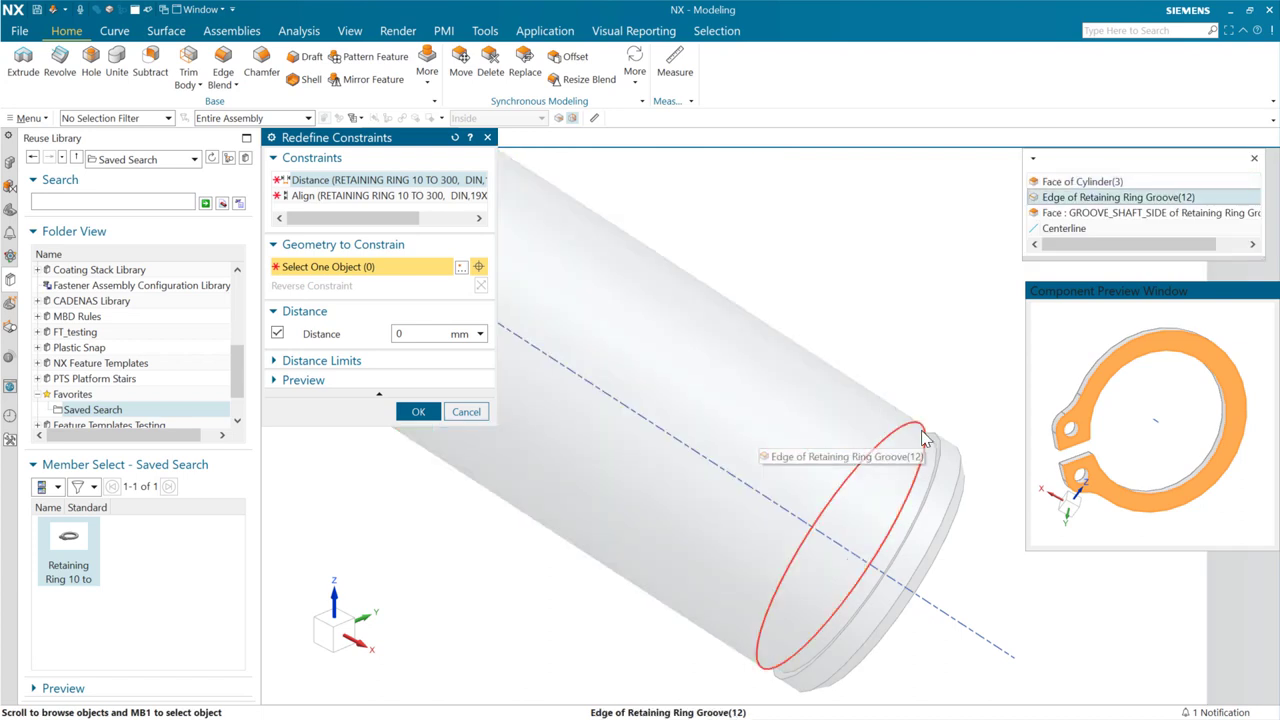
click(923, 438)
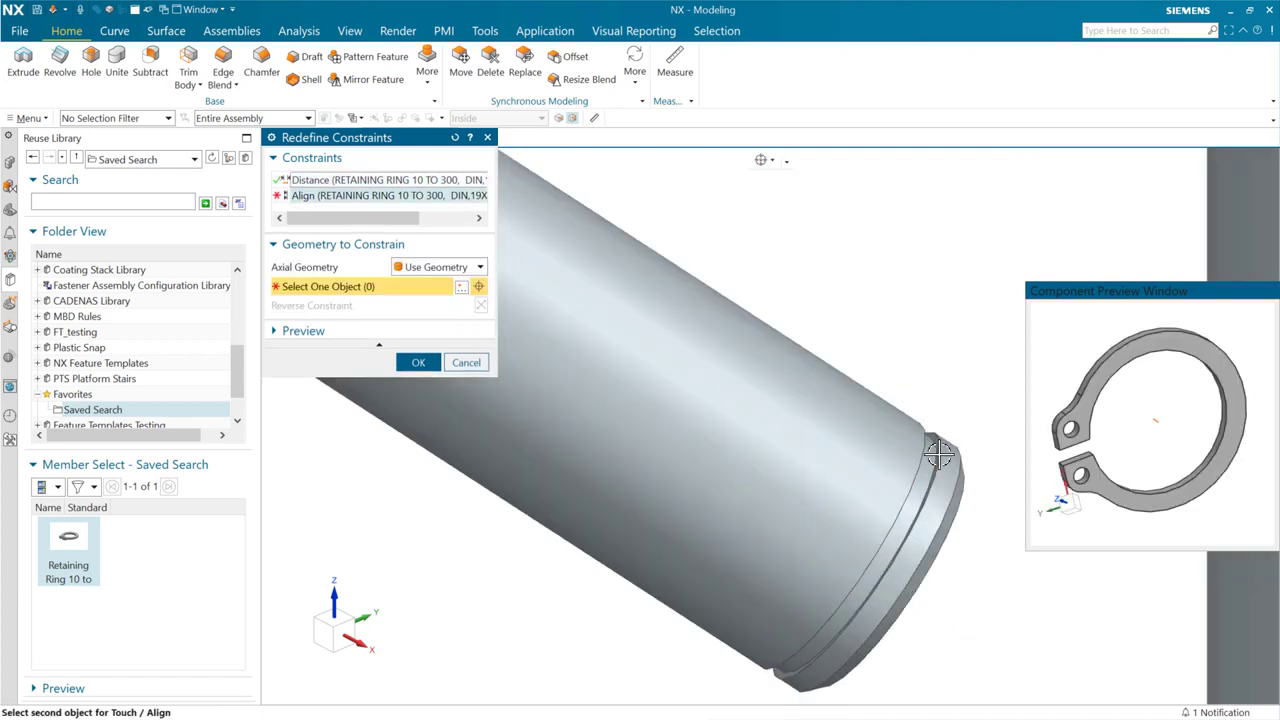
click(812, 537)
click(419, 363)
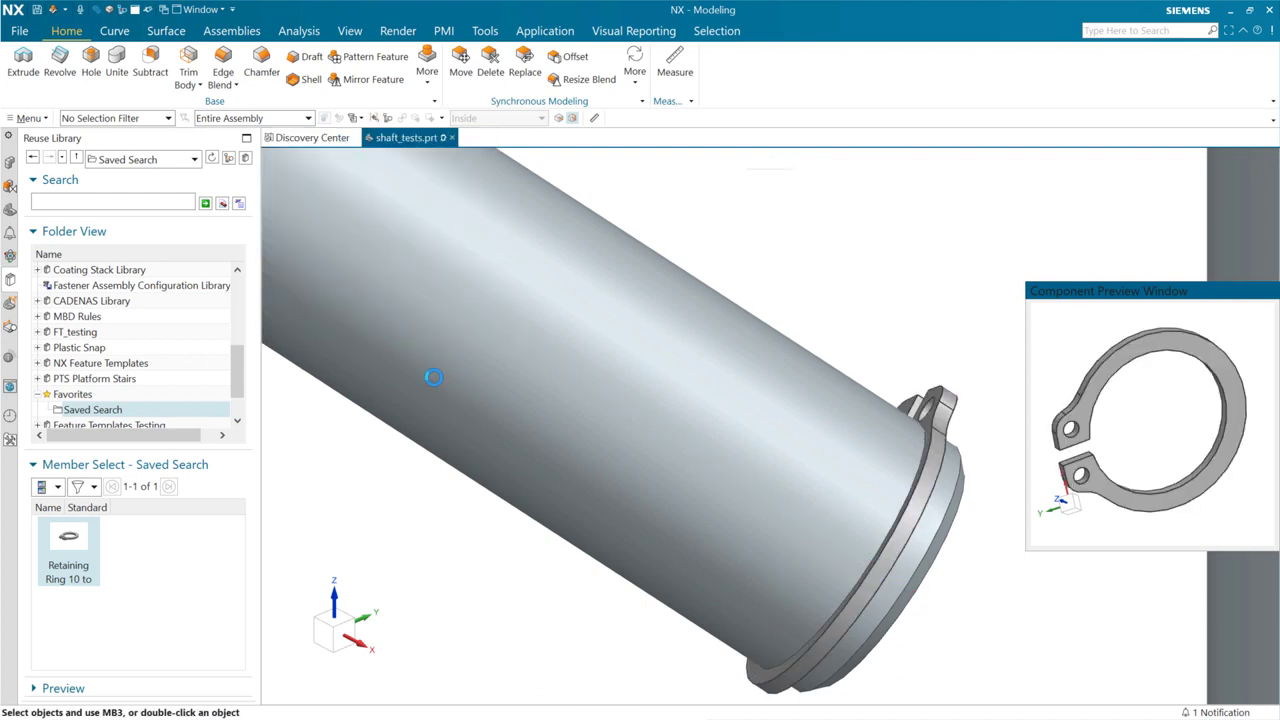
Examine the retaining rings on the small angled shaft and the vertical shaft, and the groove on the largest shaft.
shift+middle_drag(975, 497, 891, 463)
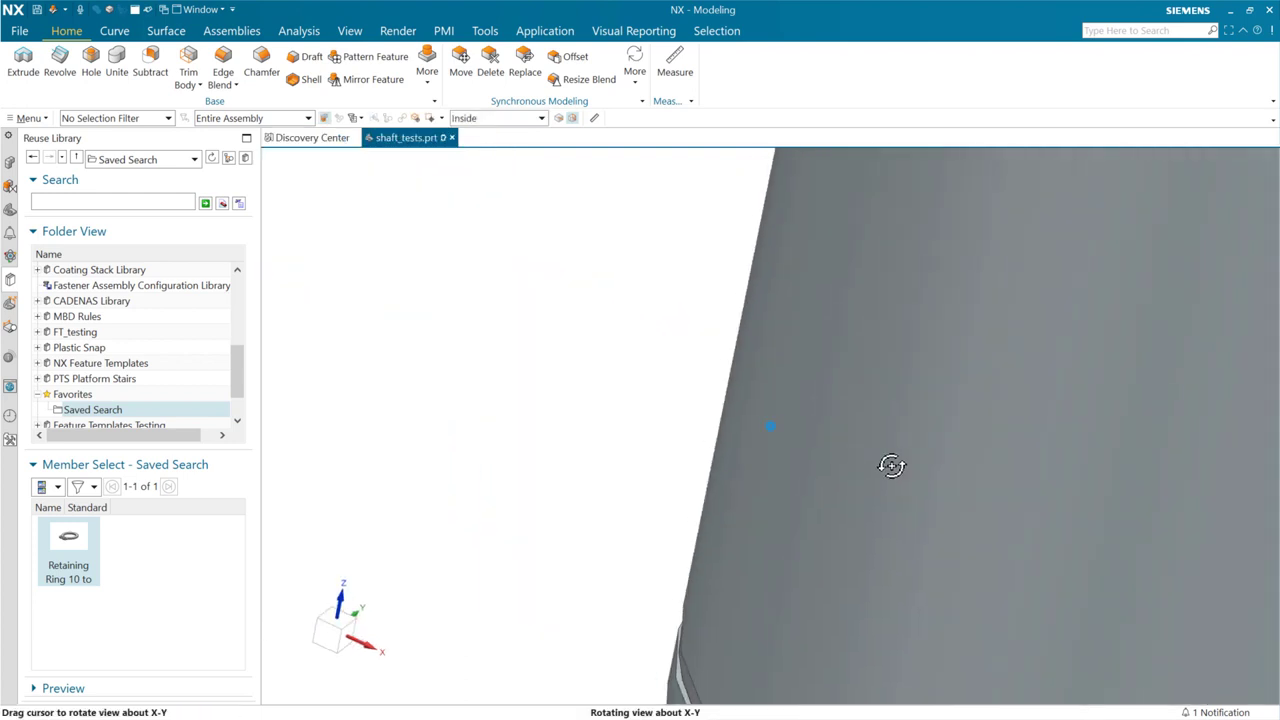
scroll(860, 510, down, 5)
mouse_move(829, 560)
middle_down()
mouse_move(838, 566)
mouse_move(814, 531)
mouse_move(829, 560)
middle_up()
scroll(847, 553, up, 5)
scroll(847, 553, down, 4)
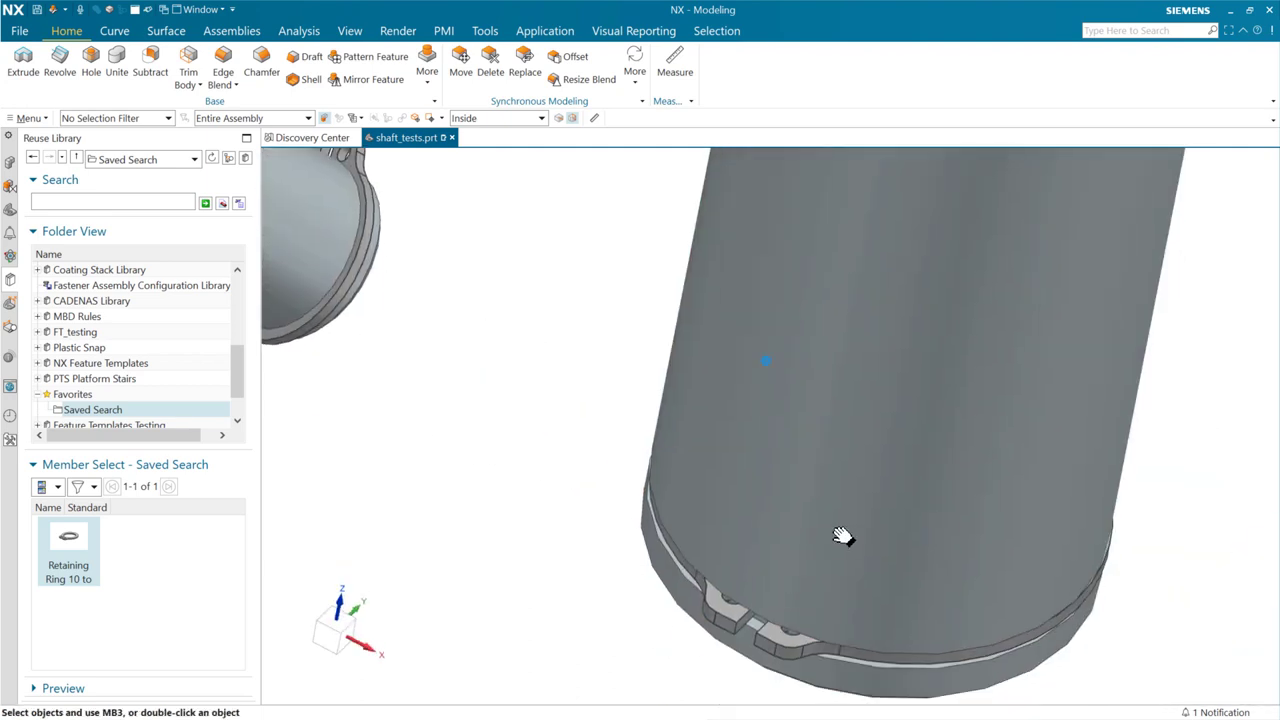
scroll(823, 480, down, 2)
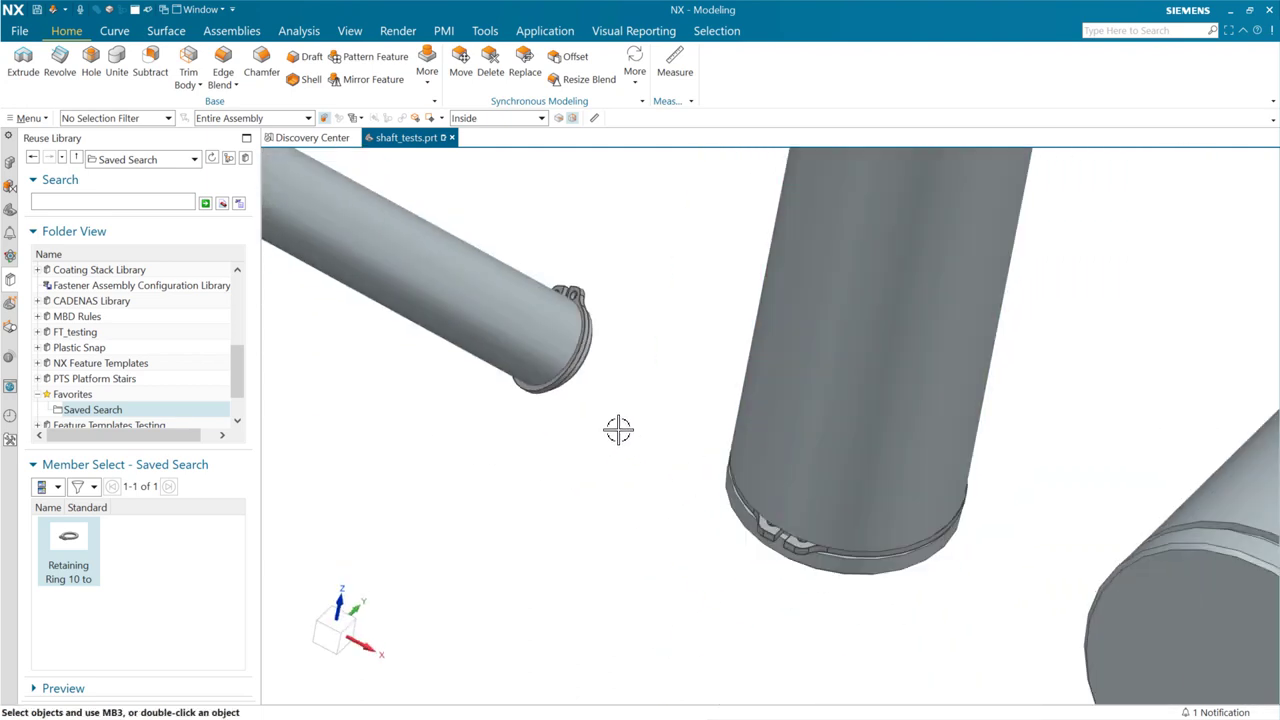
scroll(654, 460, down, 1)
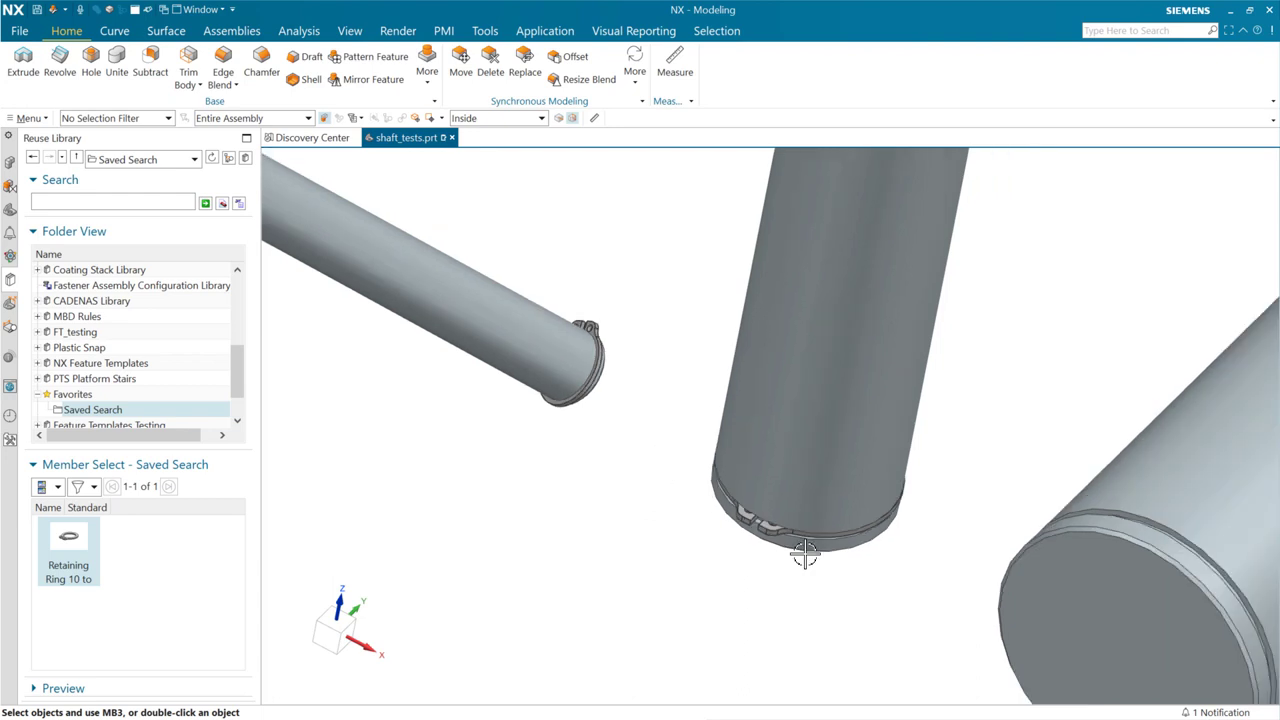
scroll(830, 575, down, 2)
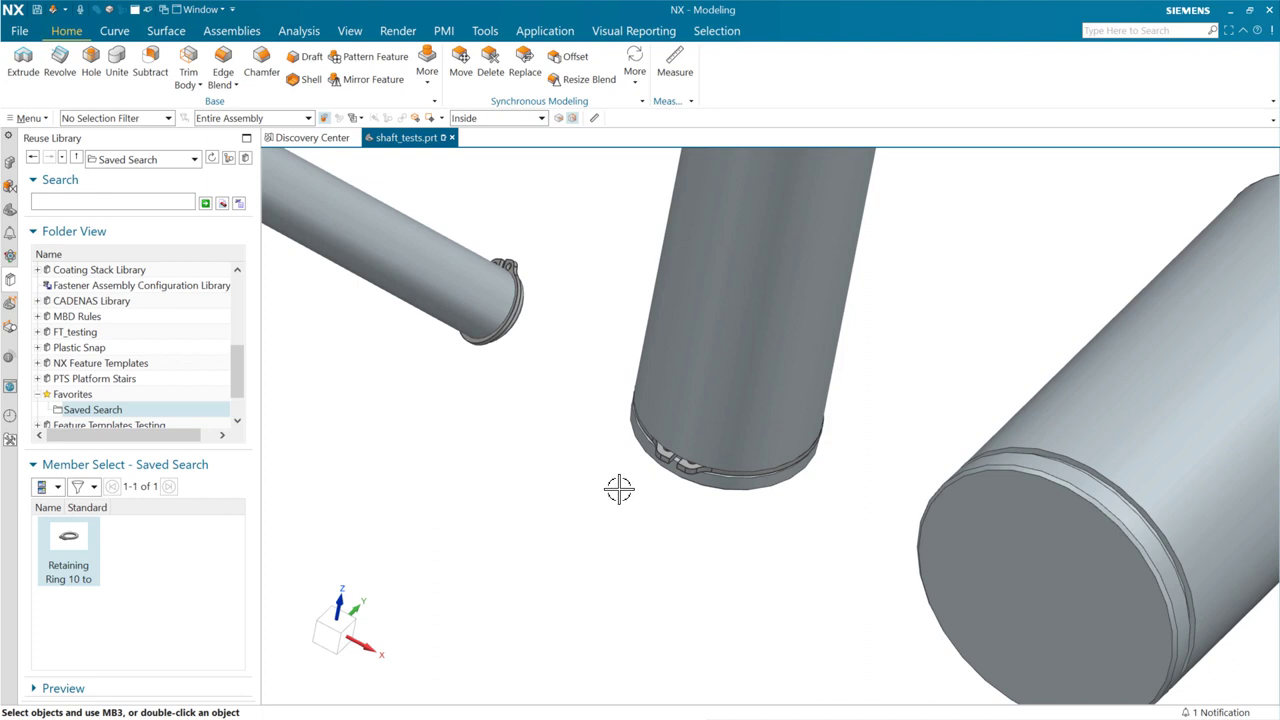
shift+middle_drag(734, 551, 713, 558)
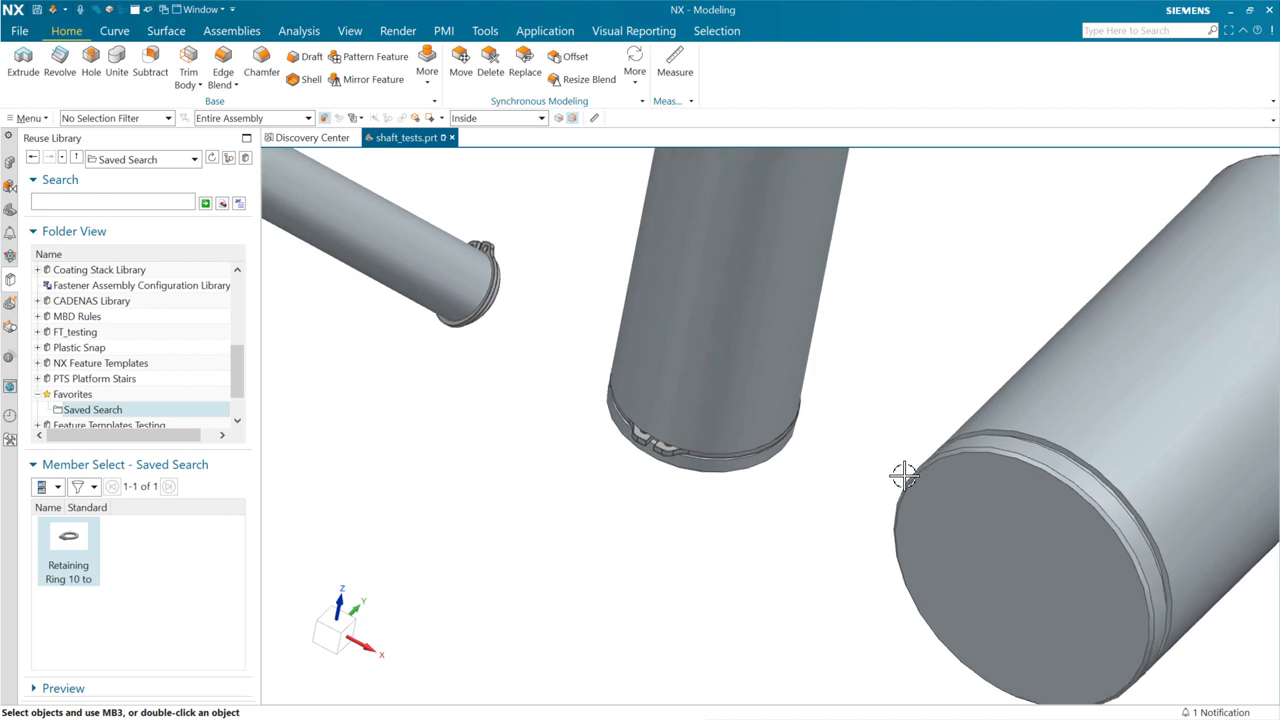